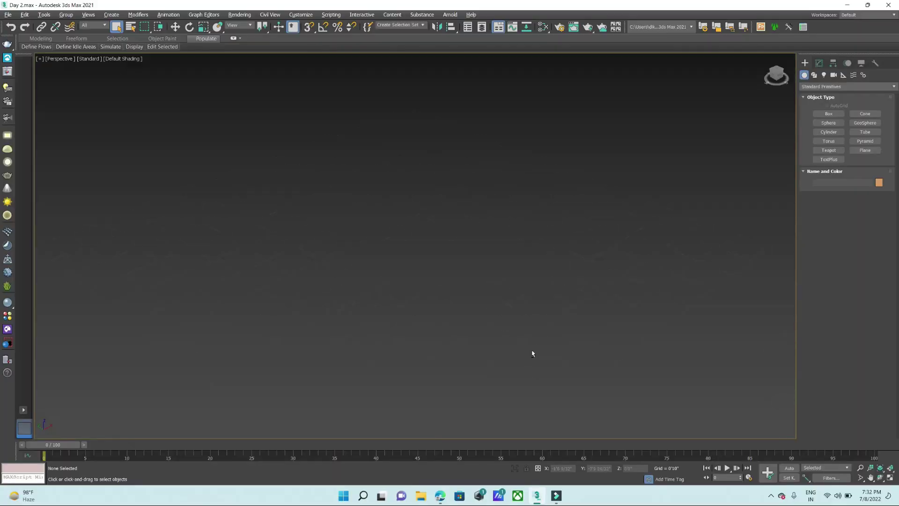
- Reset the perspective view and admit the waiting participant to the Meet call
alt+middle_drag(533, 354, 501, 333)
click(767, 57)
mouse_move(440, 496)
click(412, 462)
click(542, 82)
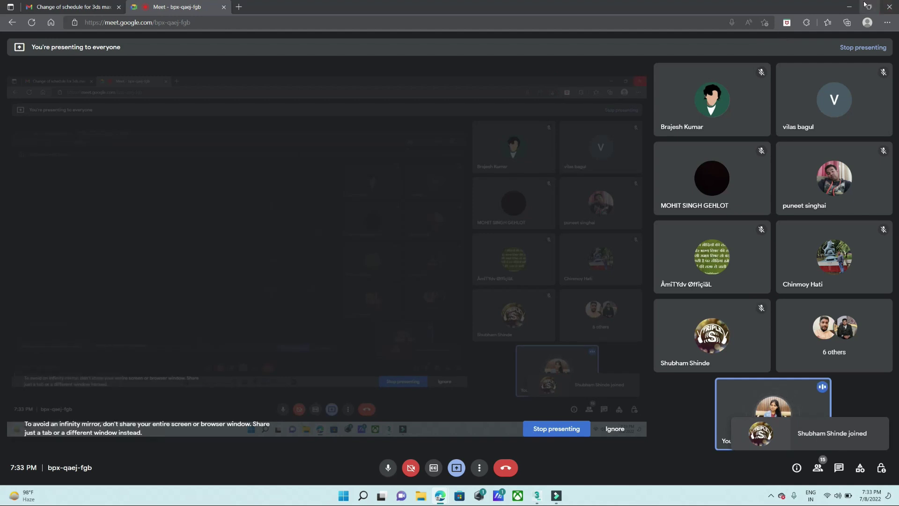
click(849, 7)
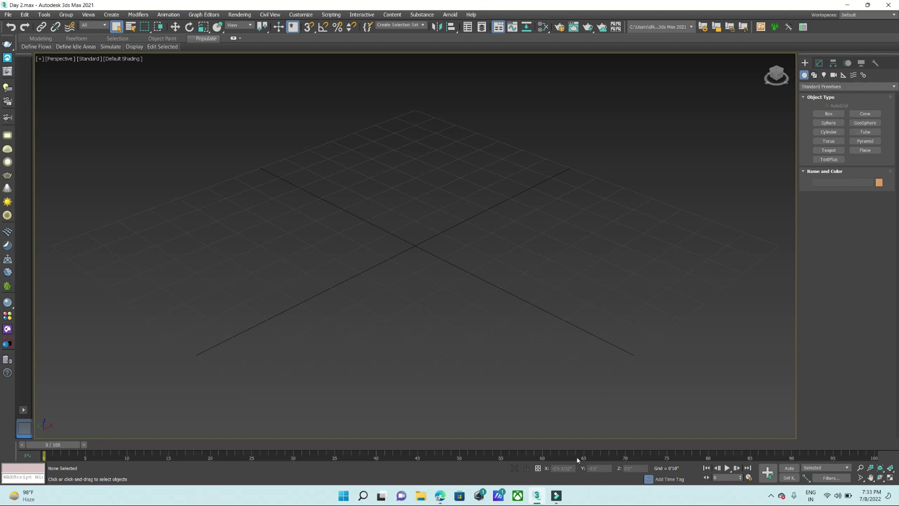
- Arm the Line spline tool under Create > Shapes > Splines in 3ds Max
mouse_move(440, 496)
click(407, 459)
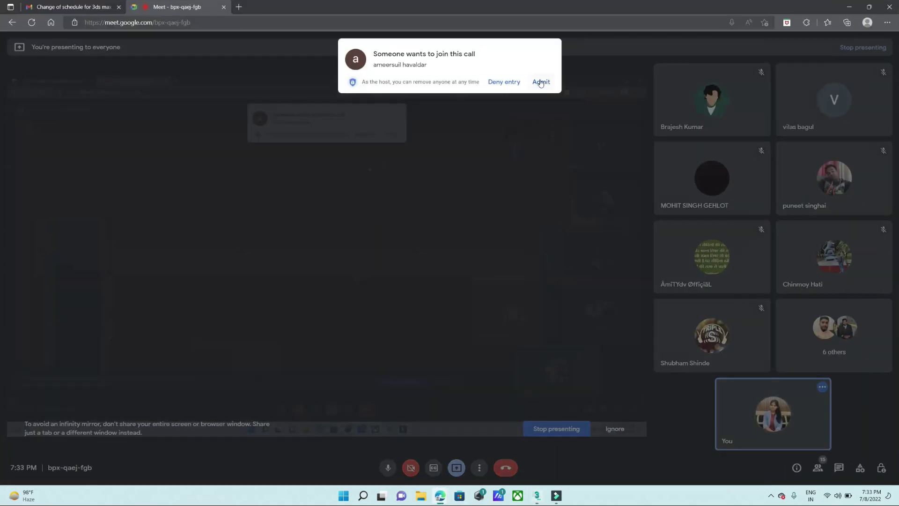
click(849, 7)
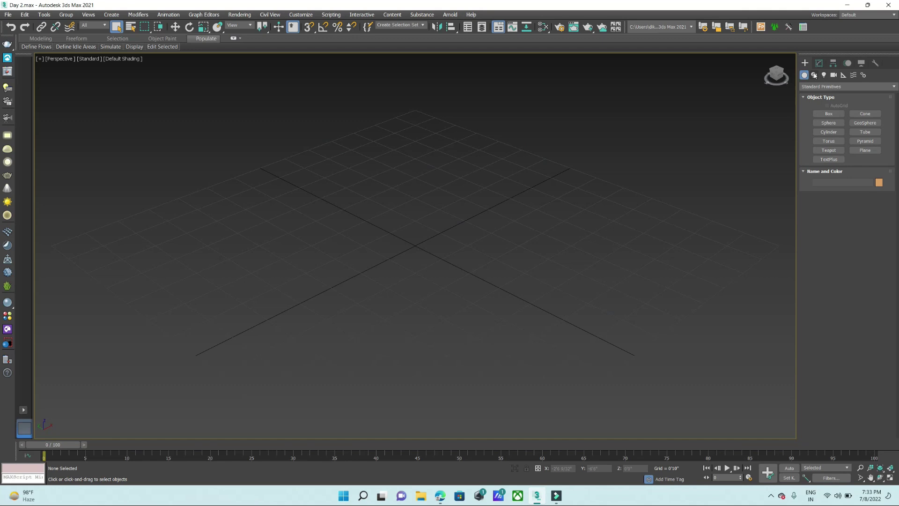
click(814, 75)
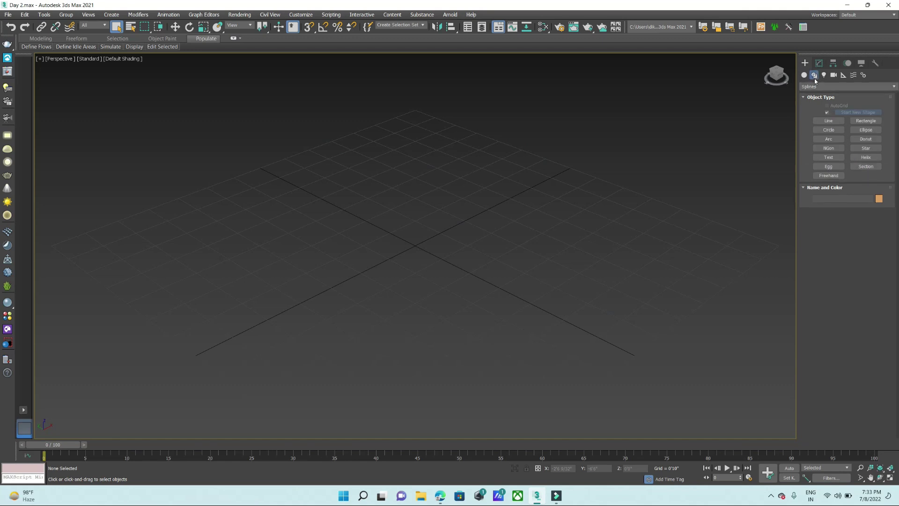
click(839, 122)
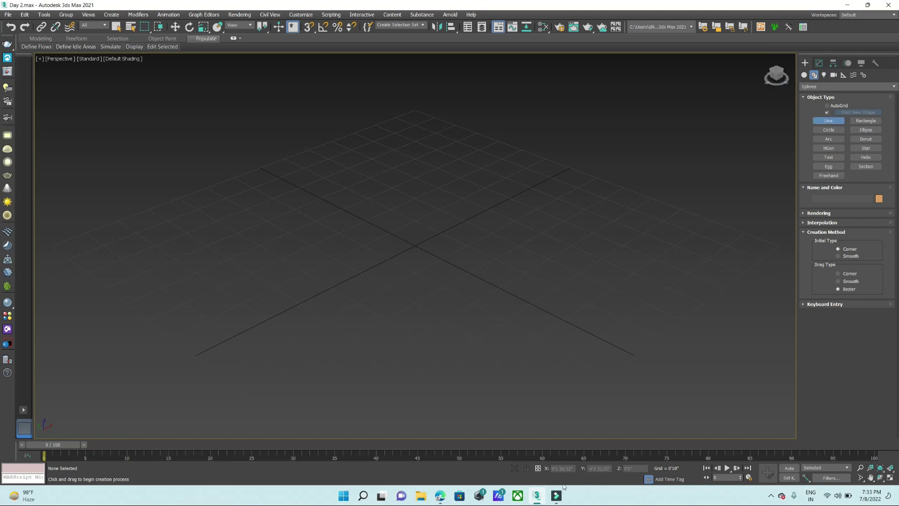
mouse_move(439, 496)
click(393, 450)
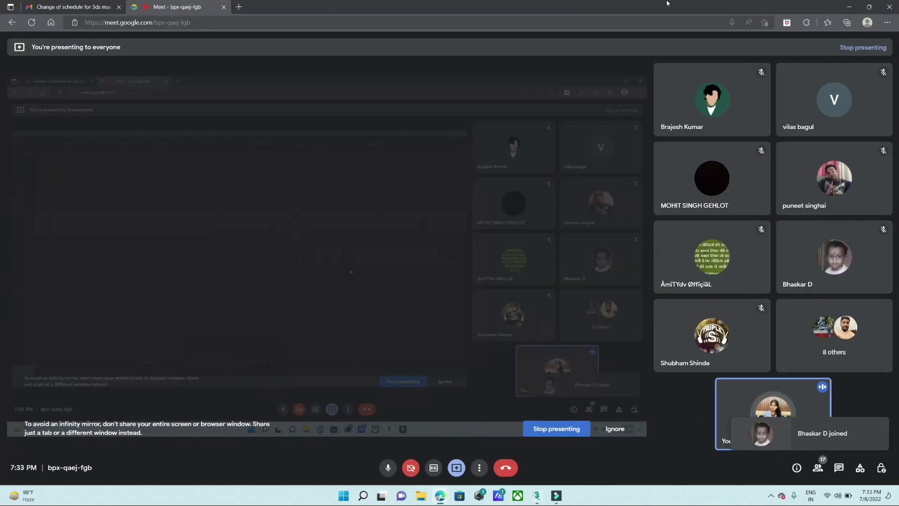
- Search Bing for 'coffee mug' in a new tab and show the image results
click(238, 7)
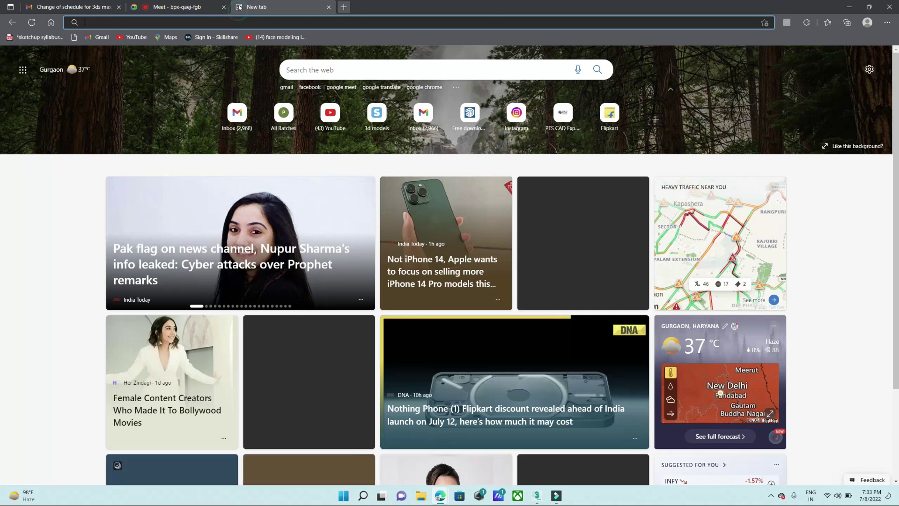
click(304, 24)
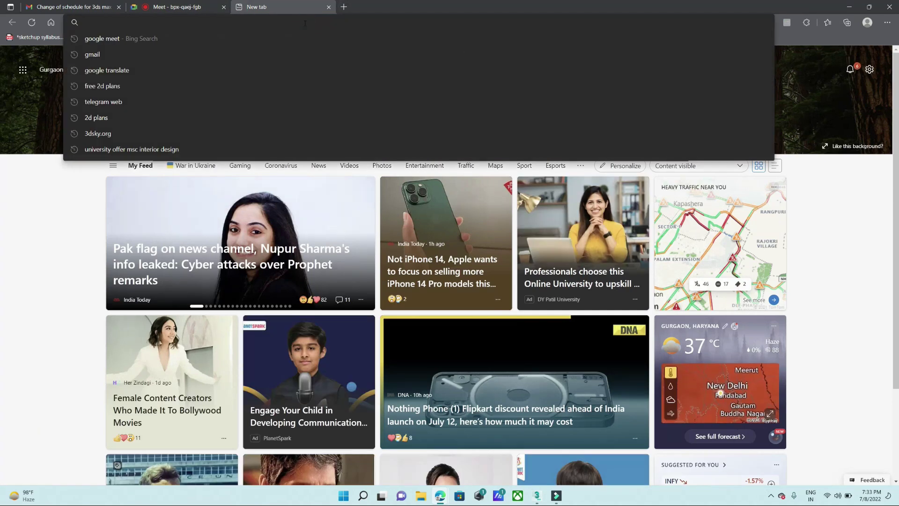
text(coff)
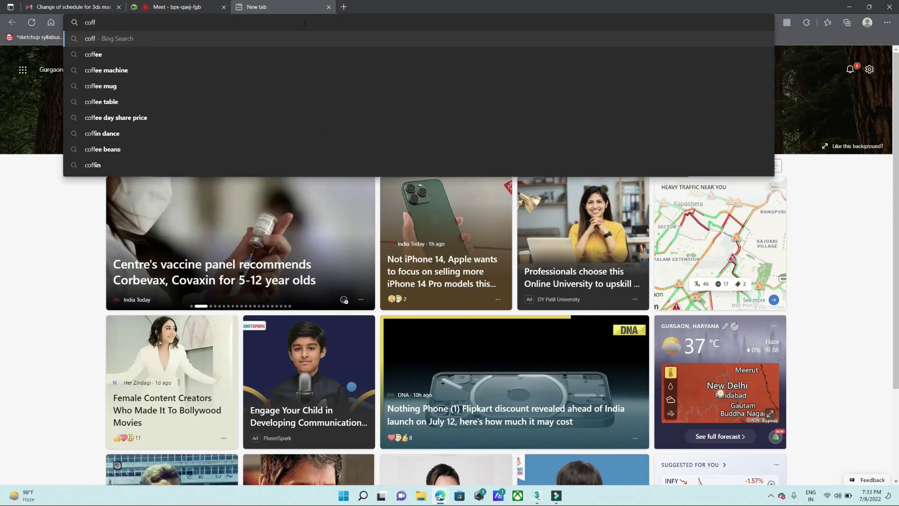
text(ee )
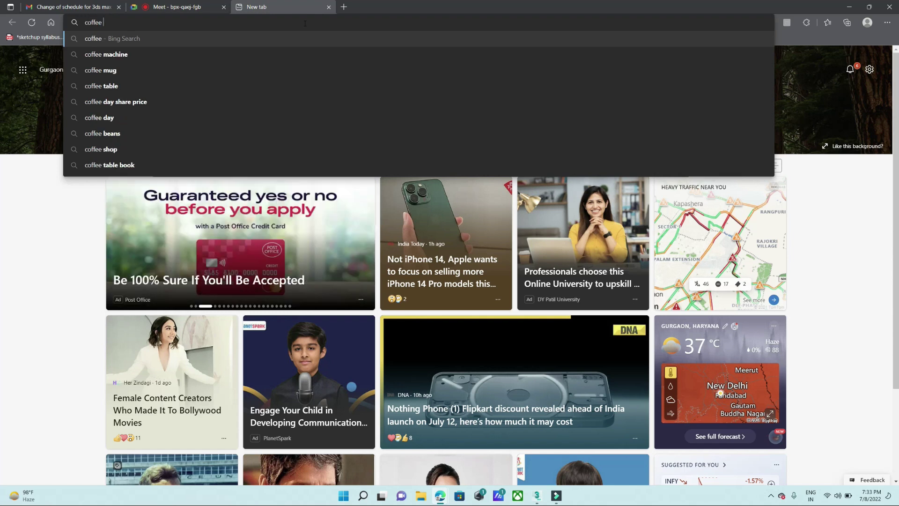
text(mug)
key(Return)
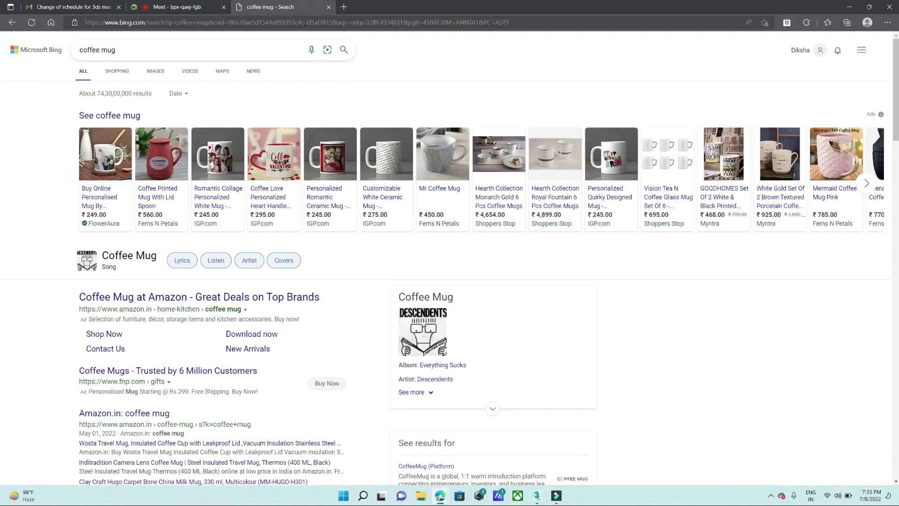
click(155, 70)
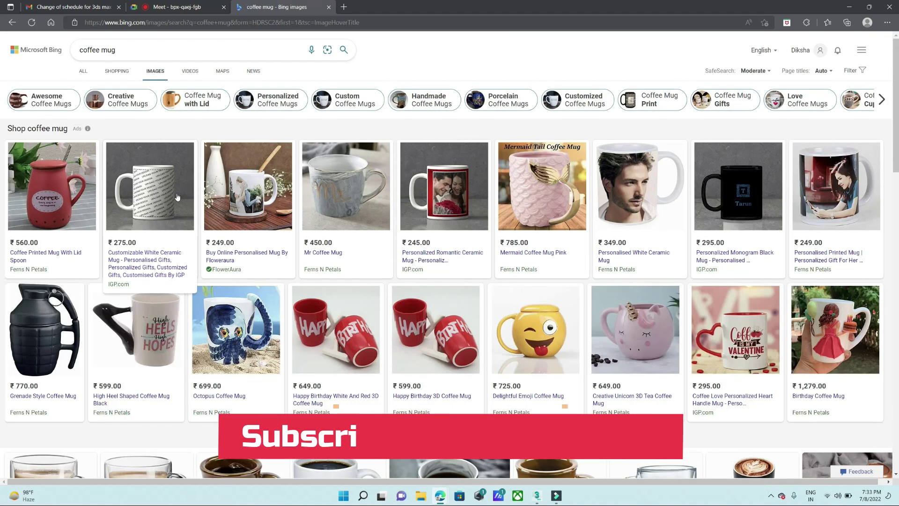
- Scroll the mug images and admit the guest waiting in the Meet call
scroll(178, 198, down, 4)
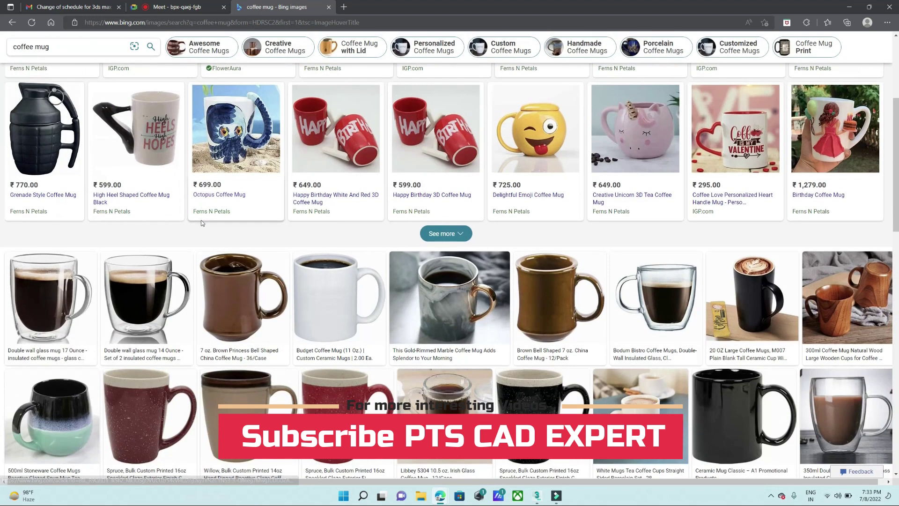
scroll(202, 223, down, 1)
scroll(201, 223, down, 2)
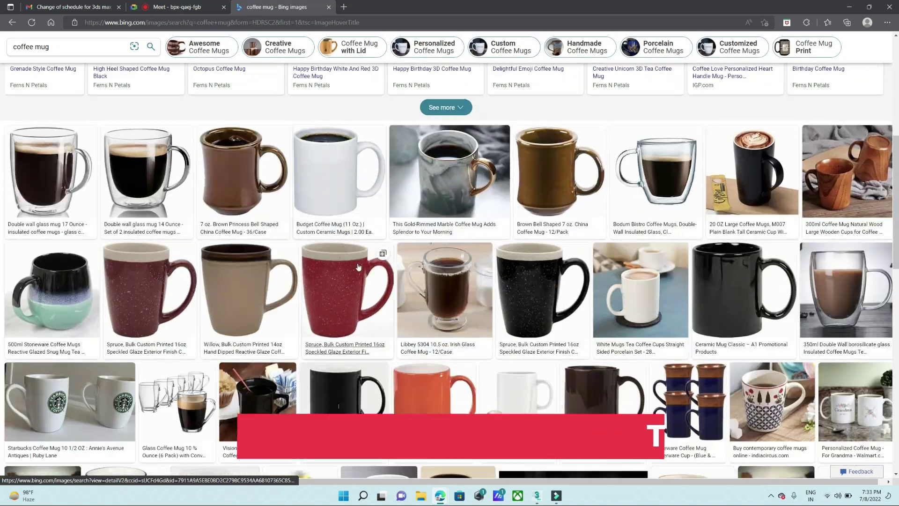
click(202, 9)
click(539, 87)
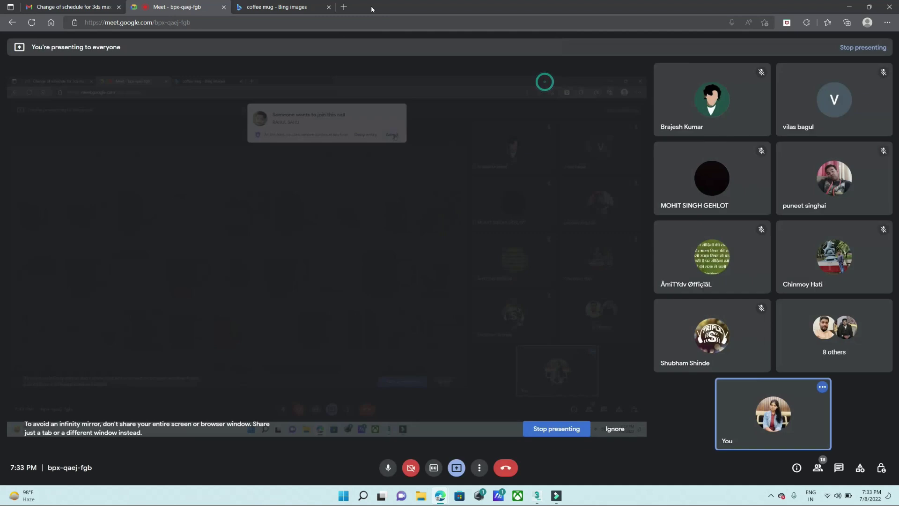
click(276, 7)
- Open the white JKF monogram mug in the image viewer
scroll(460, 277, down, 3)
scroll(460, 277, down, 3)
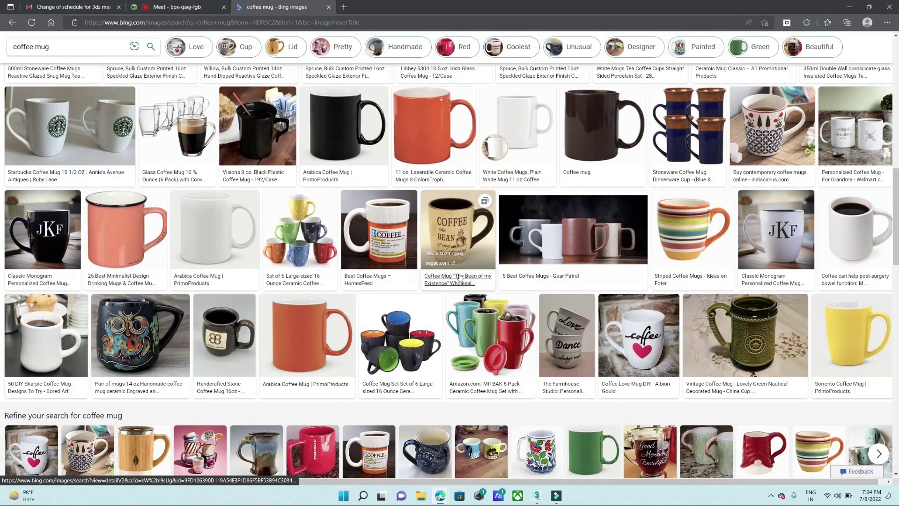
click(776, 229)
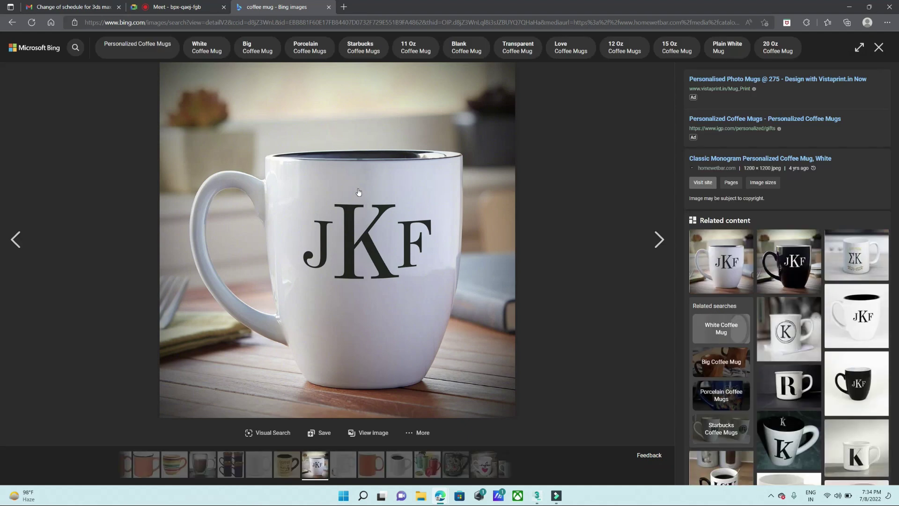
- Start saving the mug image and create a new Day 4 folder on the Desktop
right_click(310, 154)
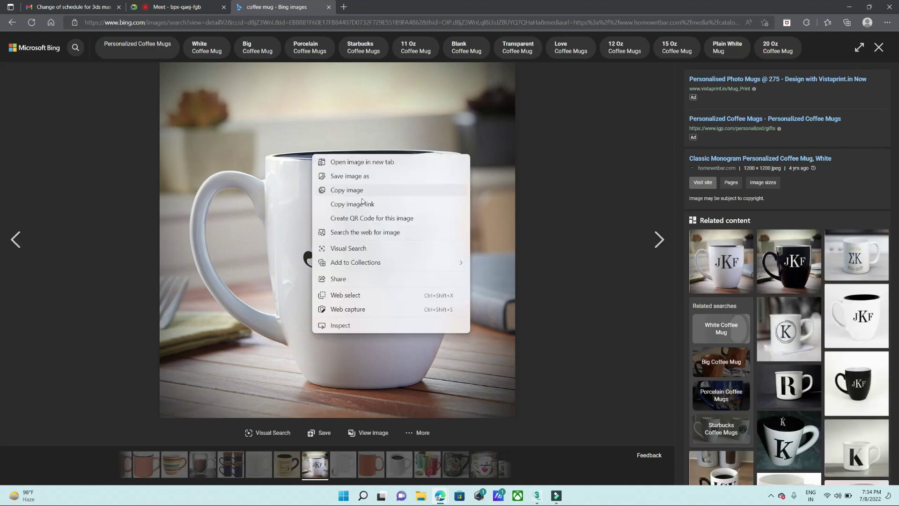
click(361, 183)
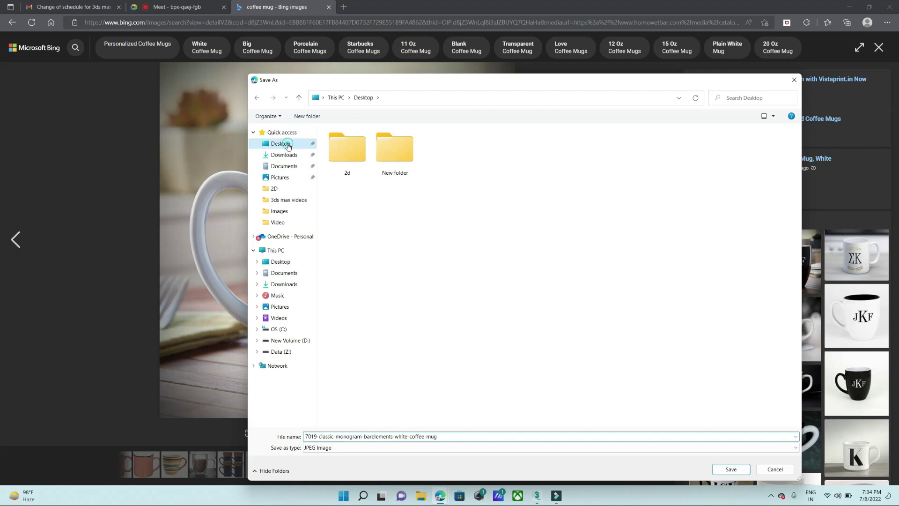
right_click(445, 193)
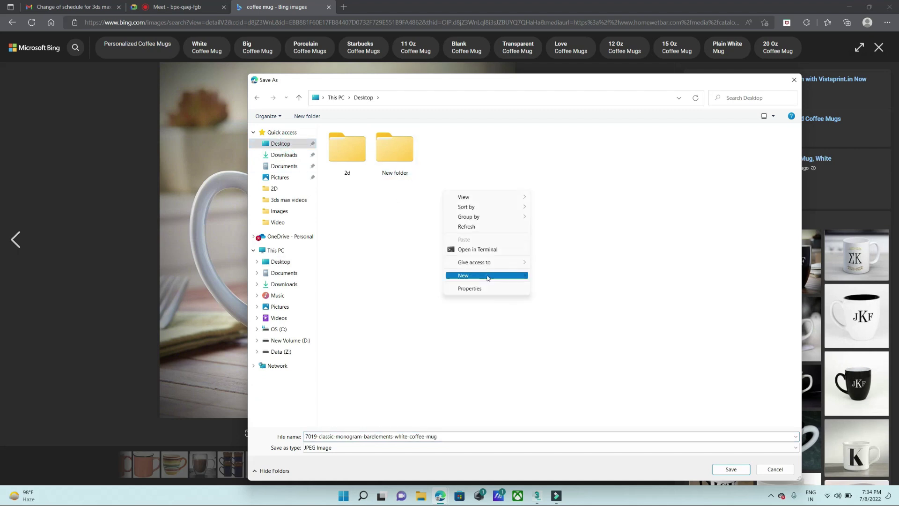
click(570, 277)
text(Day 4)
key(Return)
key(Return)
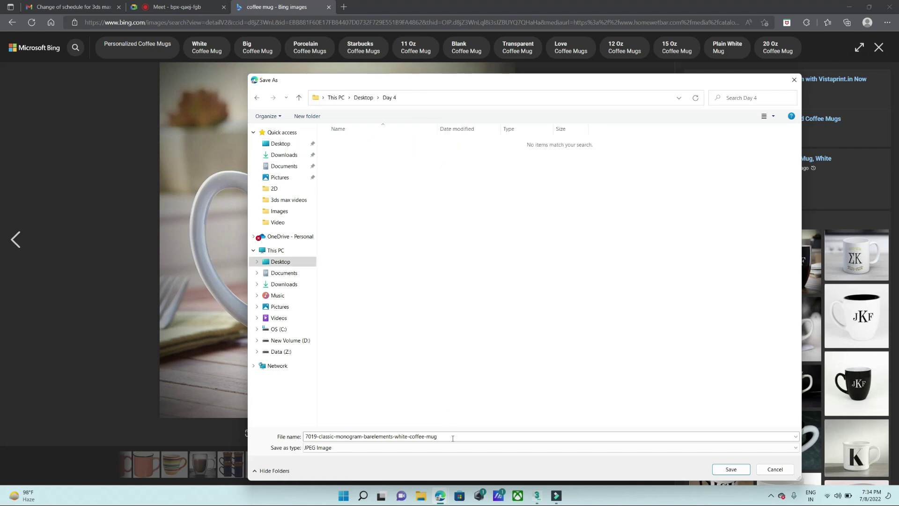
- Save the image as 'Coffee mug' inside the Day 4 folder
double_click(453, 438)
text(Coffee)
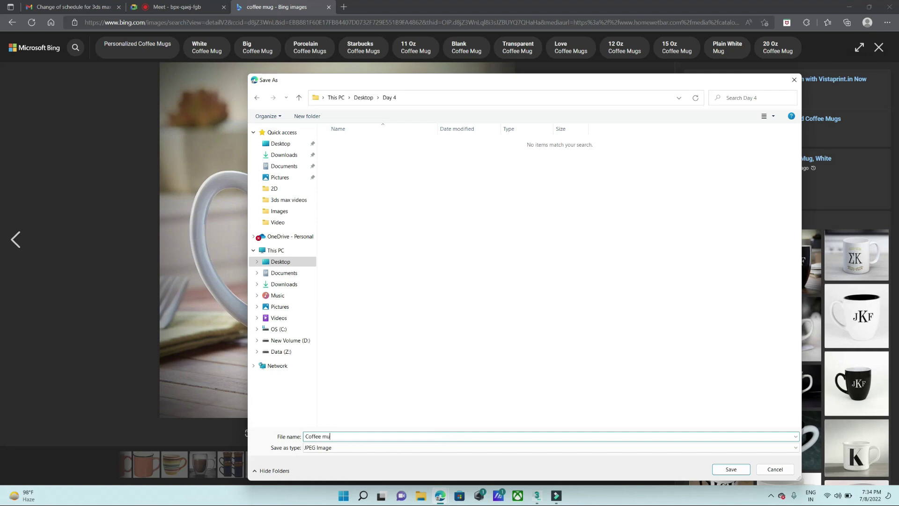
click(731, 469)
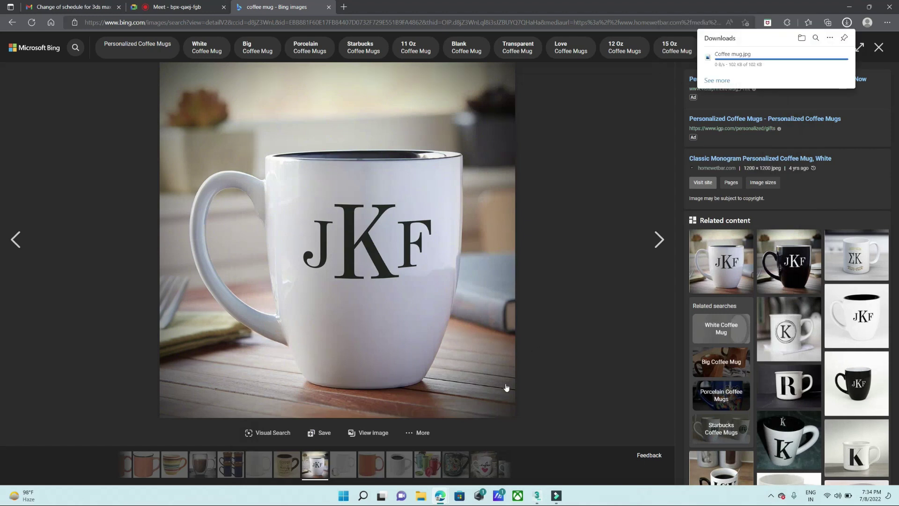
click(538, 495)
- Cancel the unfinished line and draw a Plane in the Left view
click(551, 306)
right_click(451, 271)
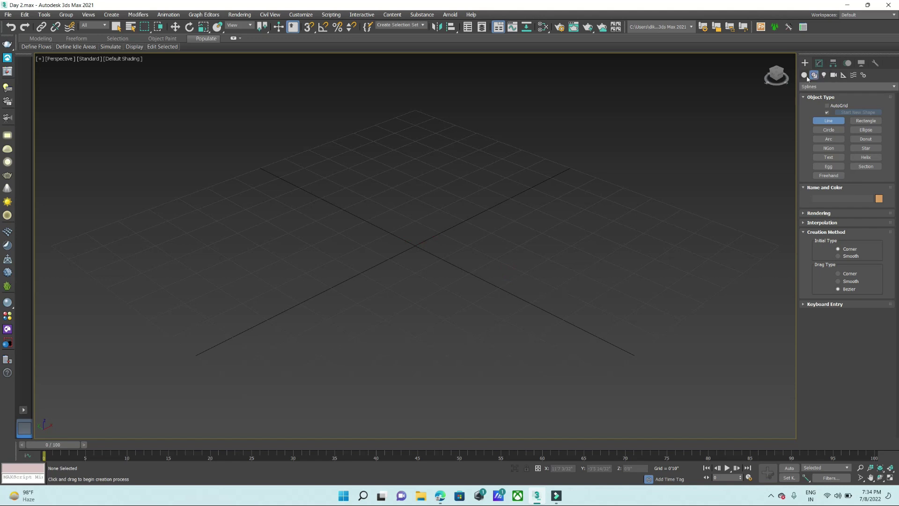
click(805, 76)
click(864, 150)
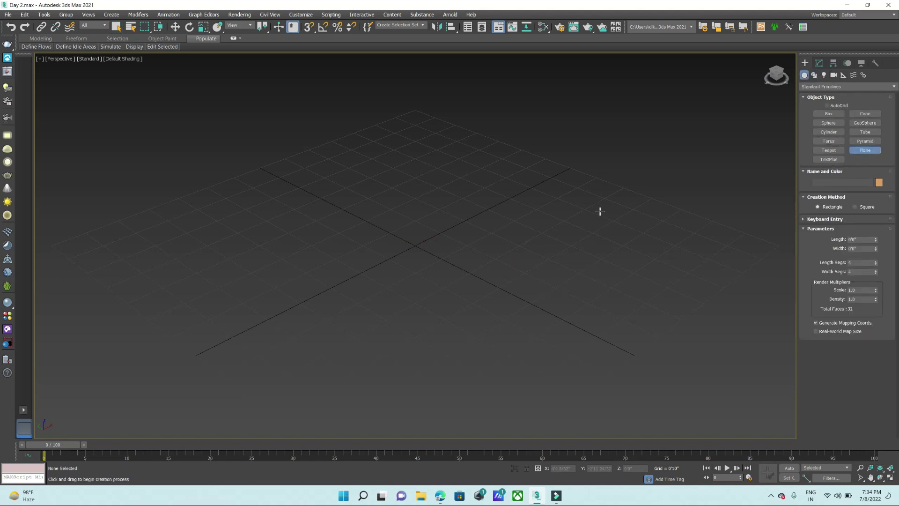
key(l)
mouse_move(376, 135)
mouse_down()
mouse_move(473, 265)
mouse_move(490, 264)
mouse_up()
- Maximize Perspective, orbit around the green plane, and open the Slate Material Editor
key(alt+w)
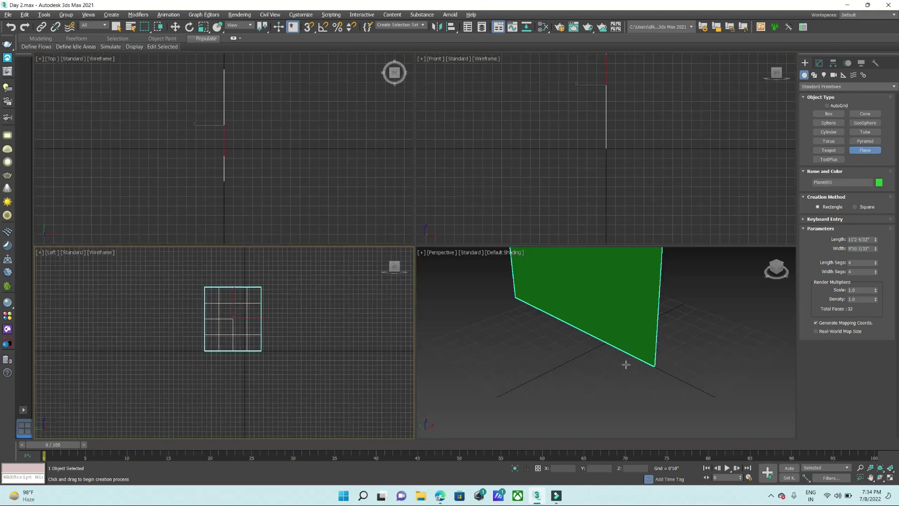
key(alt+w)
scroll(626, 365, down, 5)
mouse_move(564, 353)
alt+middle_down()
mouse_move(622, 346)
mouse_move(576, 303)
mouse_move(578, 283)
alt+middle_up()
scroll(547, 290, up, 2)
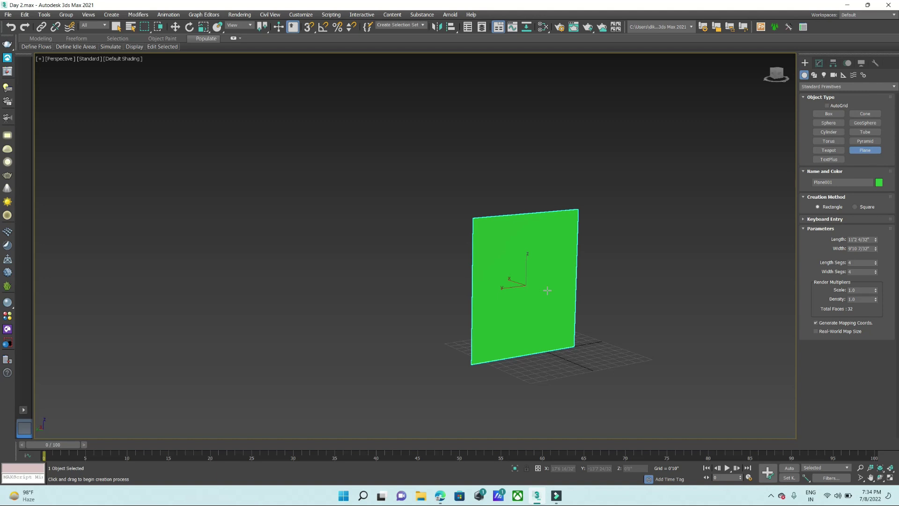
key(m)
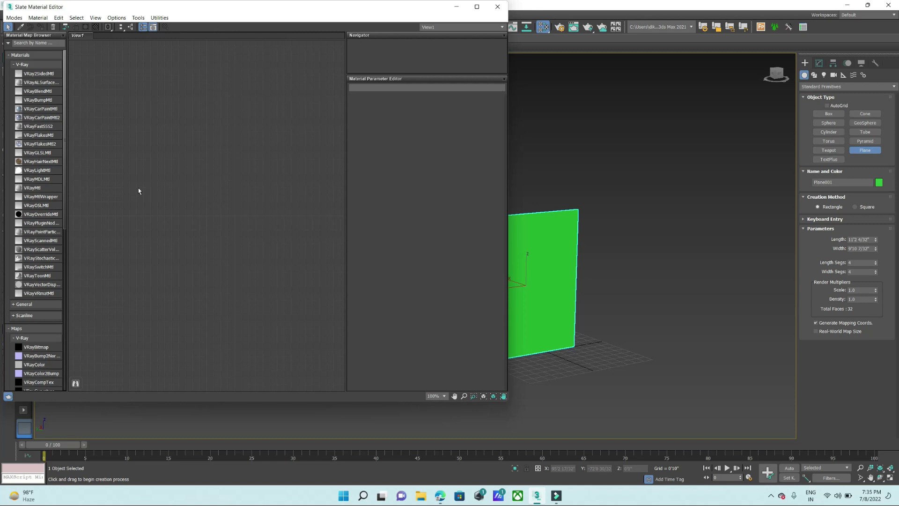
- Switch to the Compact Material Editor and assign Material #1 to the plane
click(15, 19)
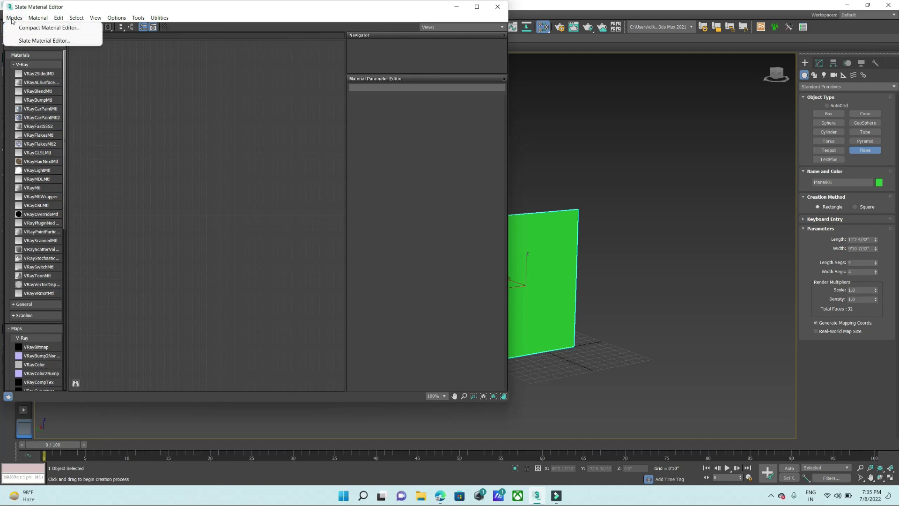
click(40, 28)
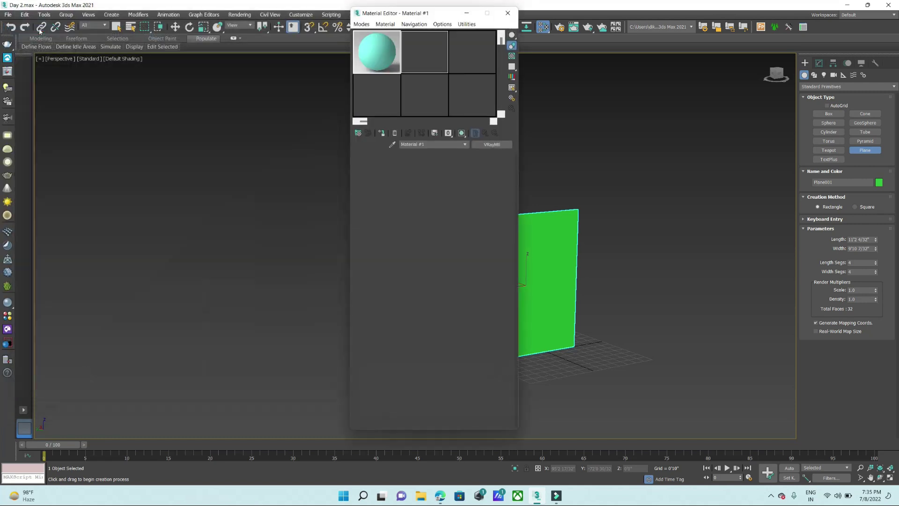
drag(390, 14, 215, 14)
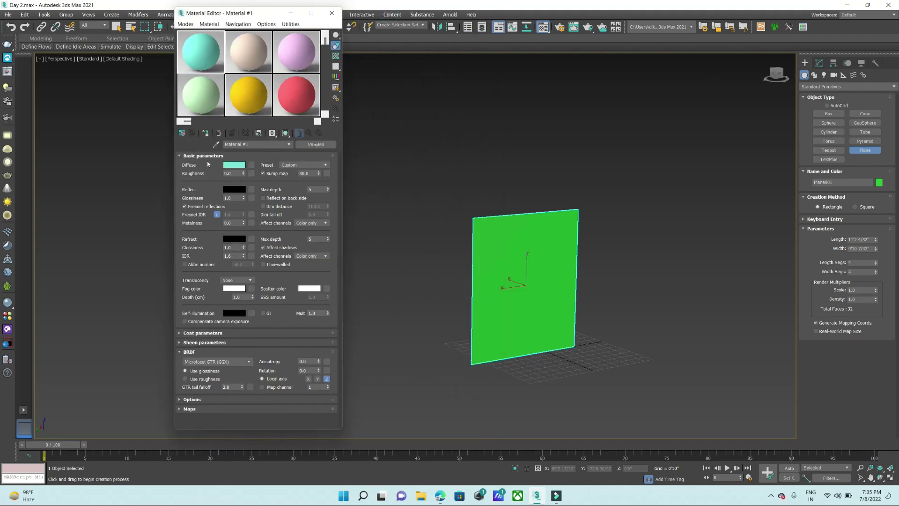
mouse_move(204, 60)
mouse_down()
mouse_move(372, 141)
mouse_move(490, 218)
mouse_move(516, 263)
mouse_up()
- Set Material #1's diffuse colour to light green and reapply it to the plane
click(236, 164)
drag(167, 57, 173, 62)
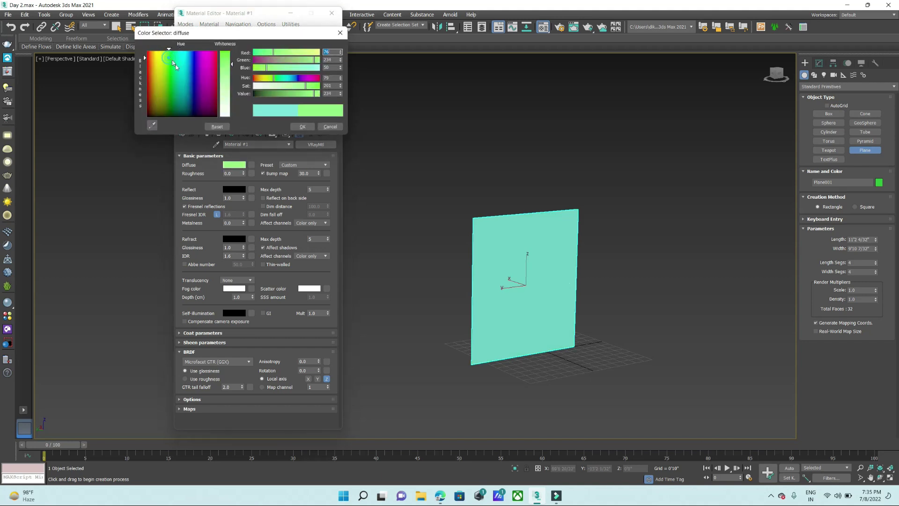
click(303, 127)
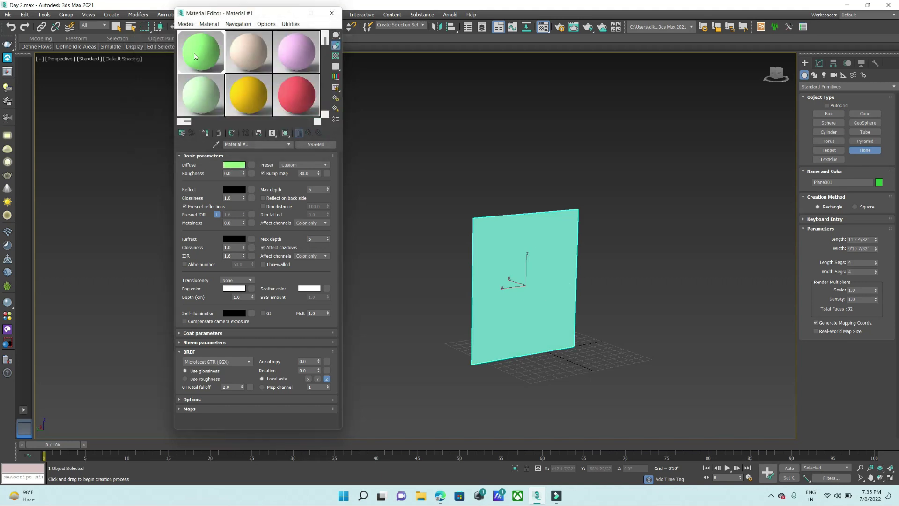
drag(195, 56, 510, 283)
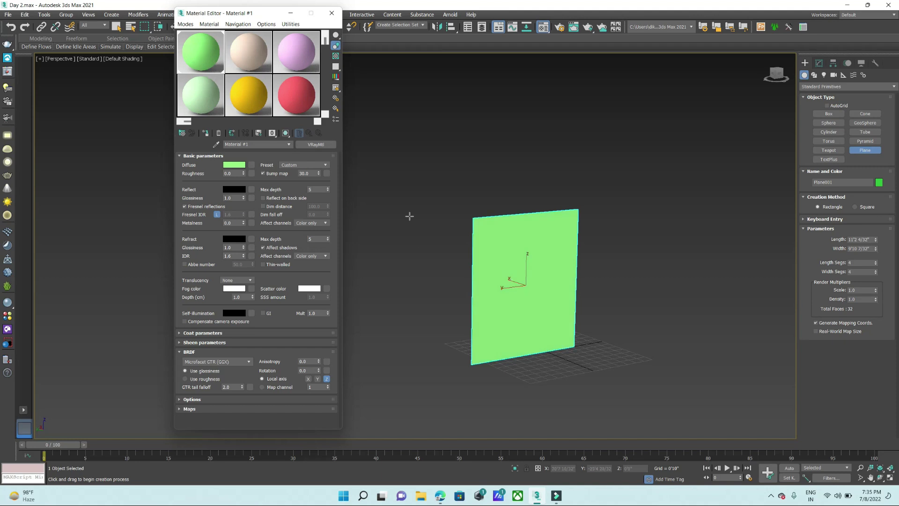
click(252, 165)
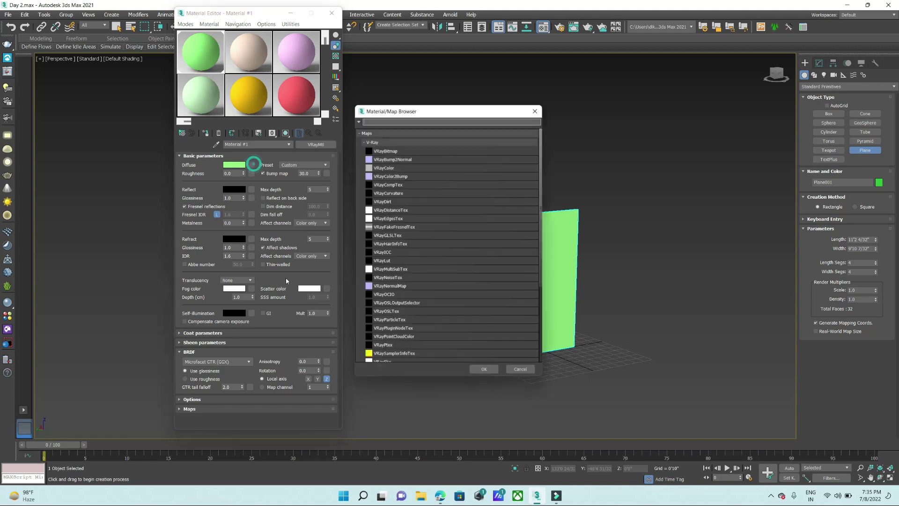
- Load Coffee mug.jpg from Desktop > Day 4 into a VRayBitmap diffuse map
double_click(390, 149)
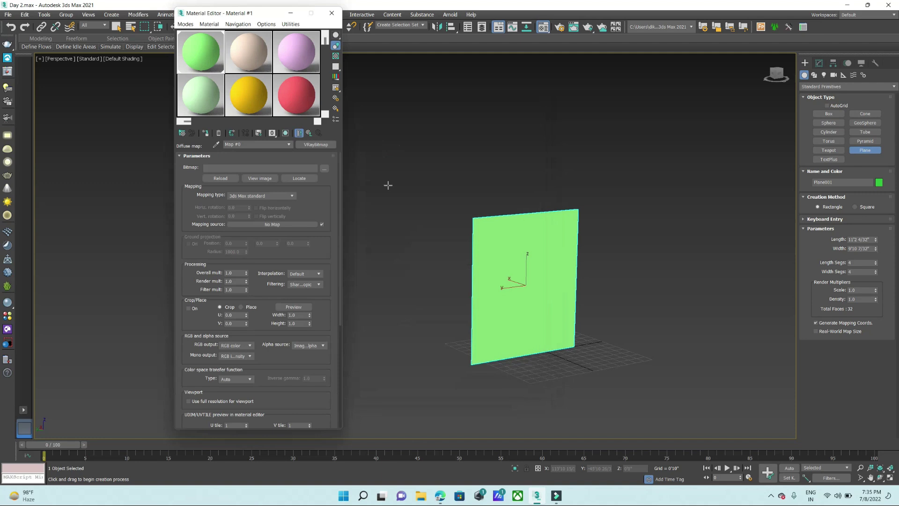
click(325, 168)
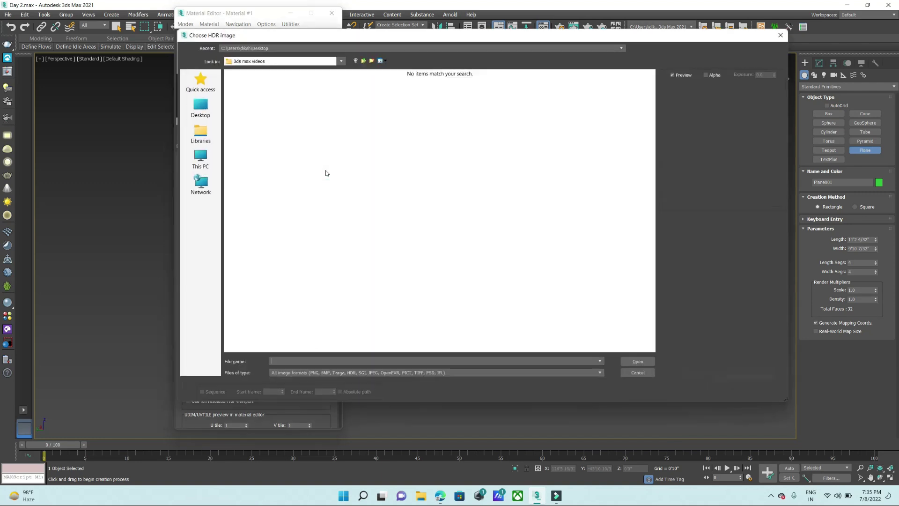
click(200, 108)
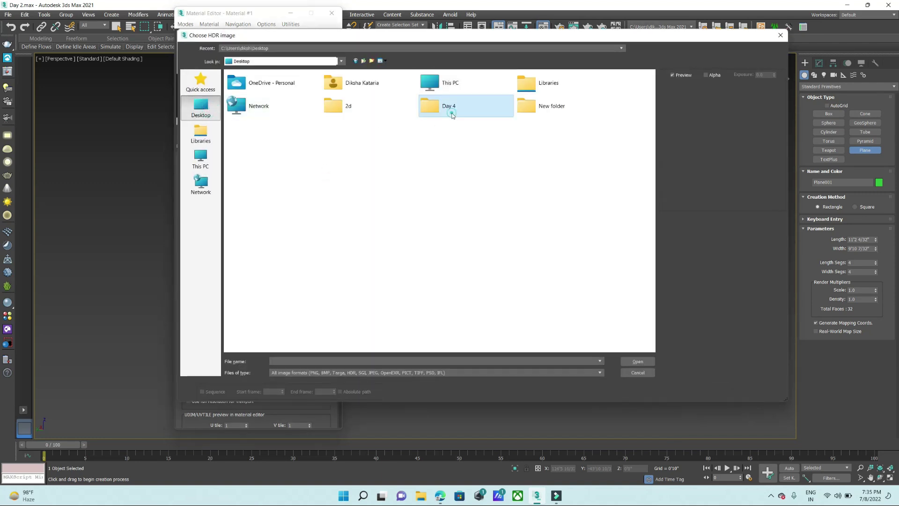
double_click(450, 112)
click(252, 105)
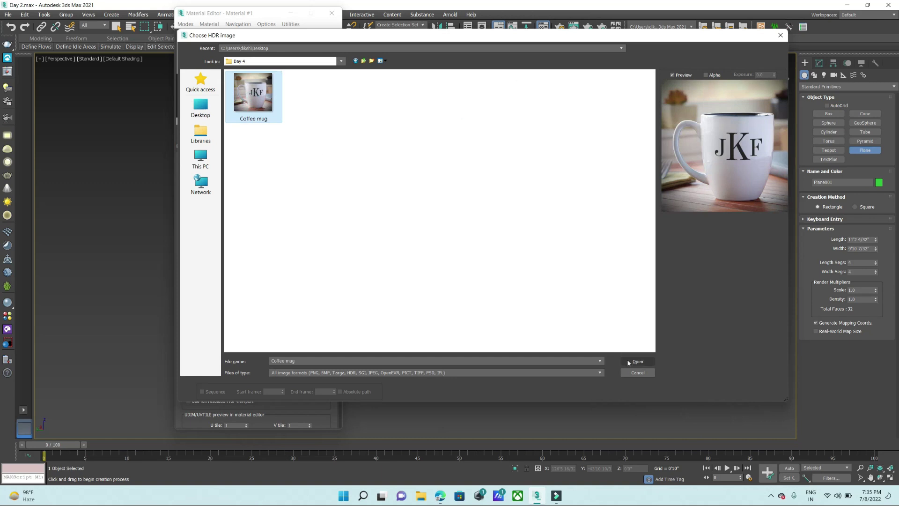
click(628, 361)
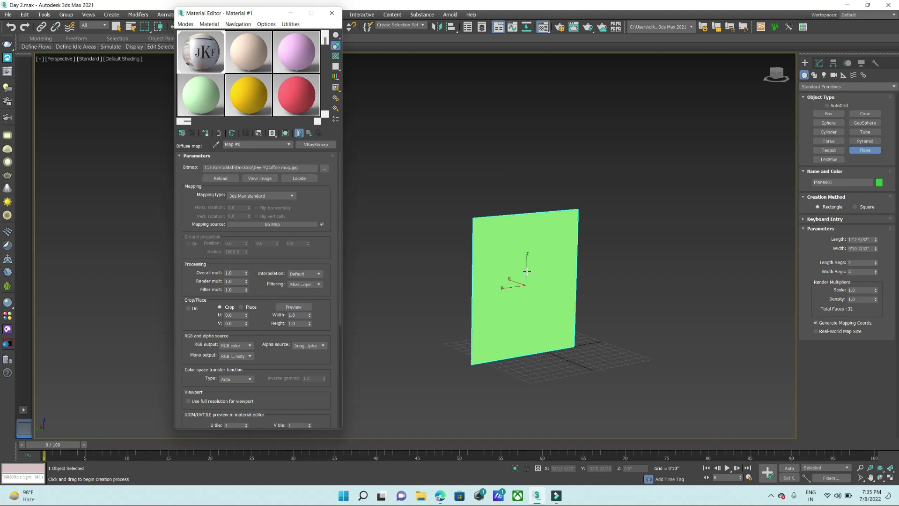
- Admit all the people waiting to join the Meet call
click(440, 496)
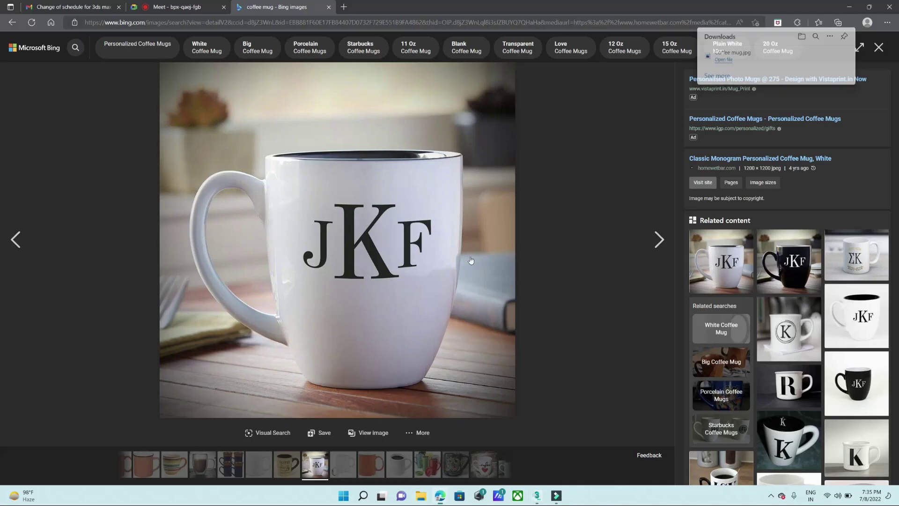
click(178, 7)
click(533, 80)
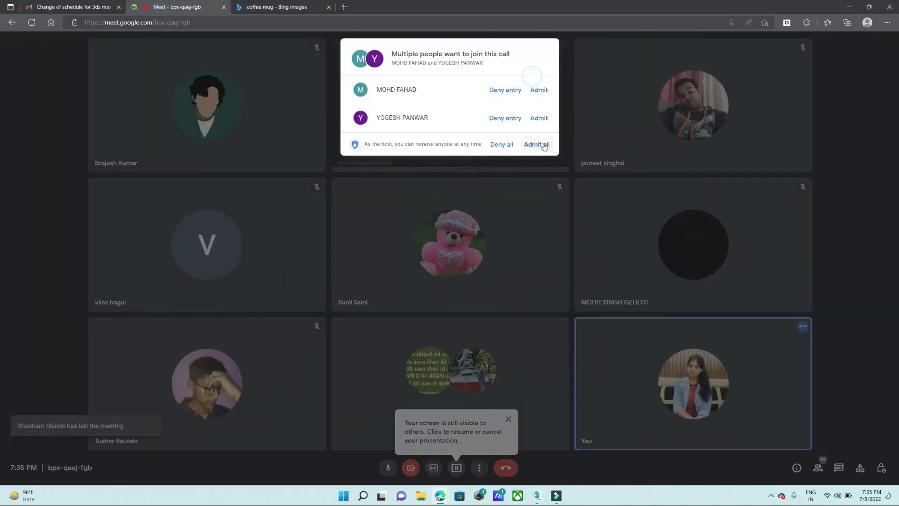
click(537, 144)
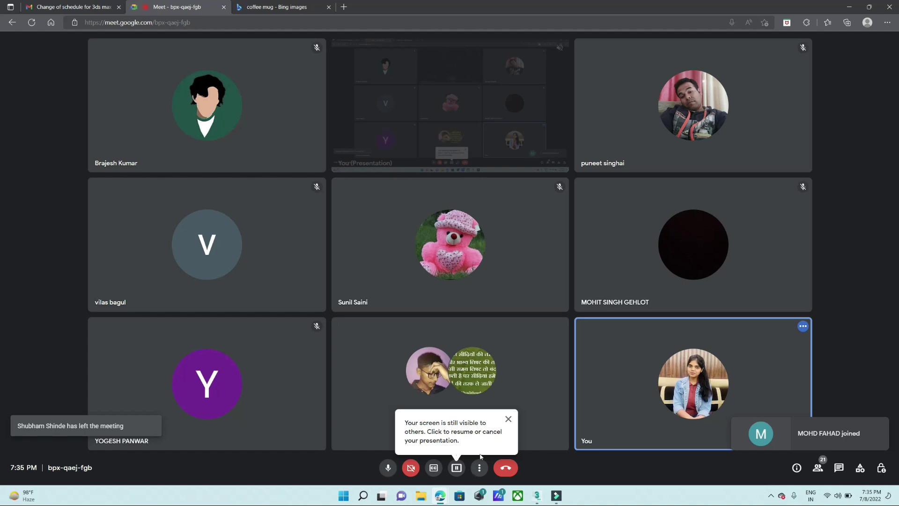
- Dismiss the screen-visible notice and resume presenting the screen
click(509, 419)
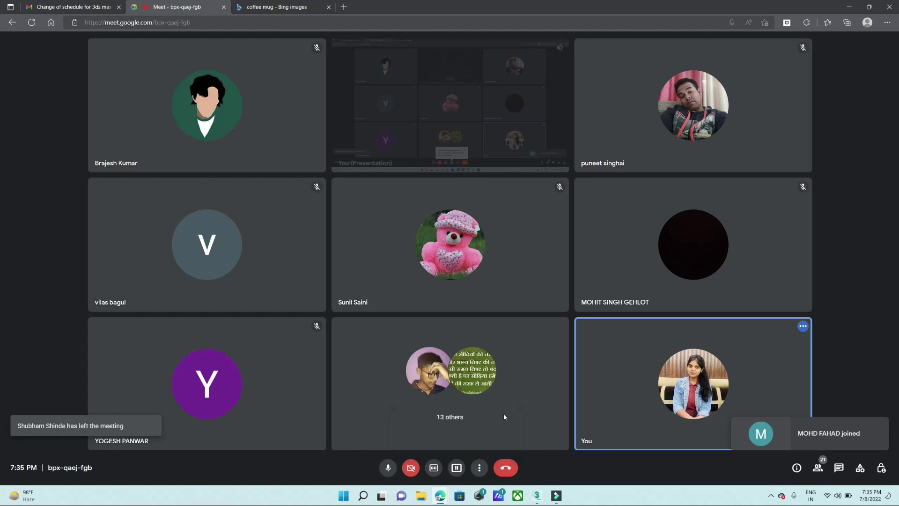
click(458, 468)
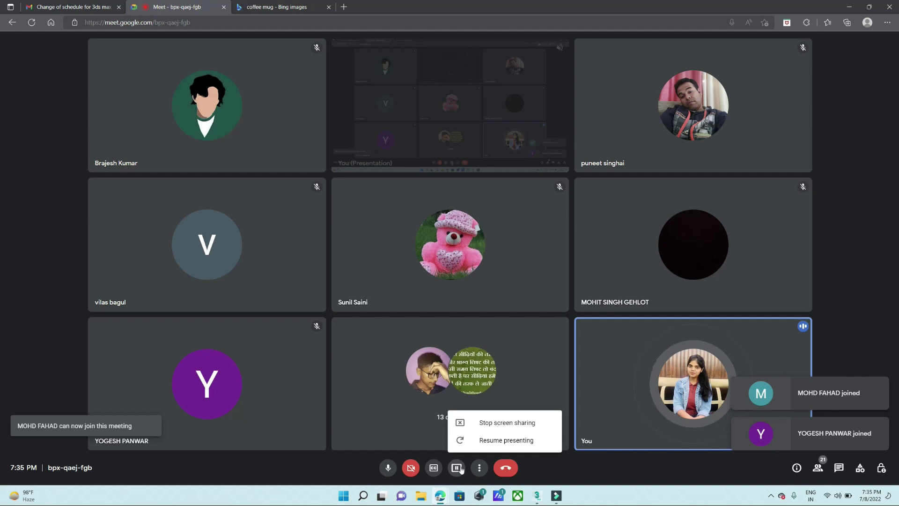
click(497, 437)
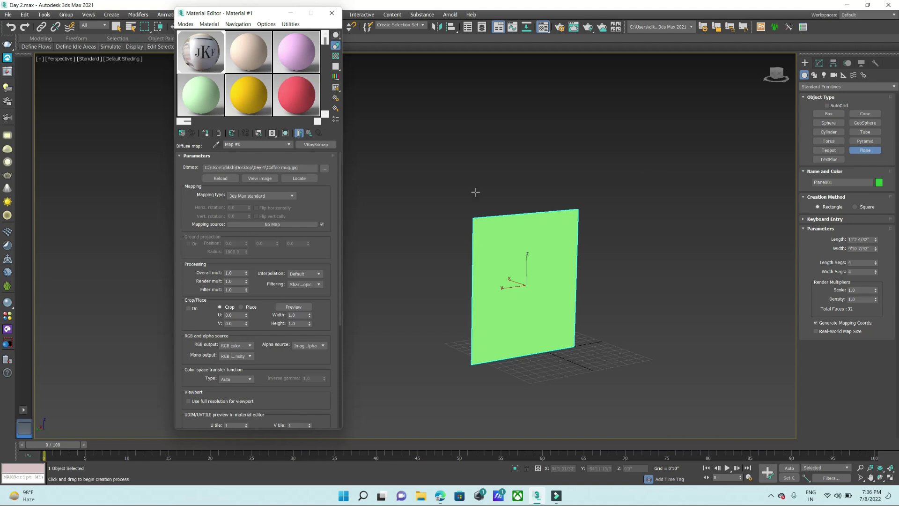
- Show the mug texture in the viewport and close the material editor
click(287, 133)
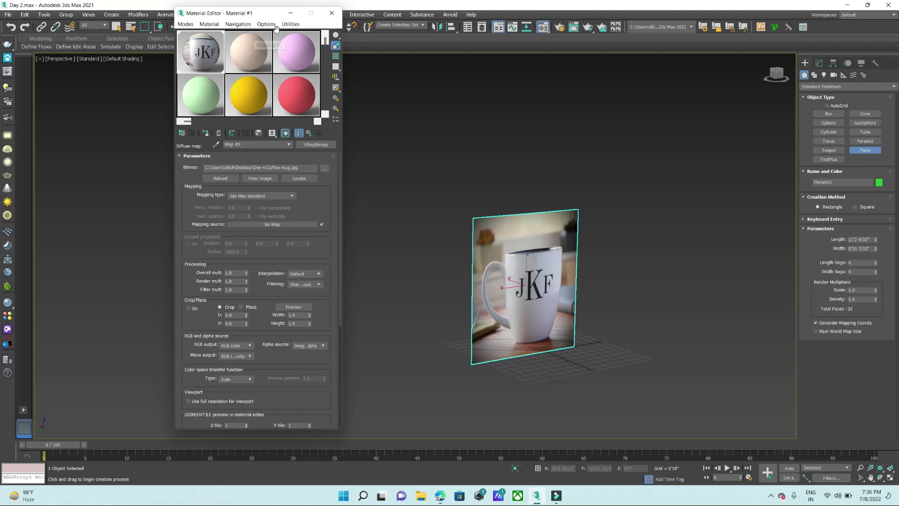
click(331, 13)
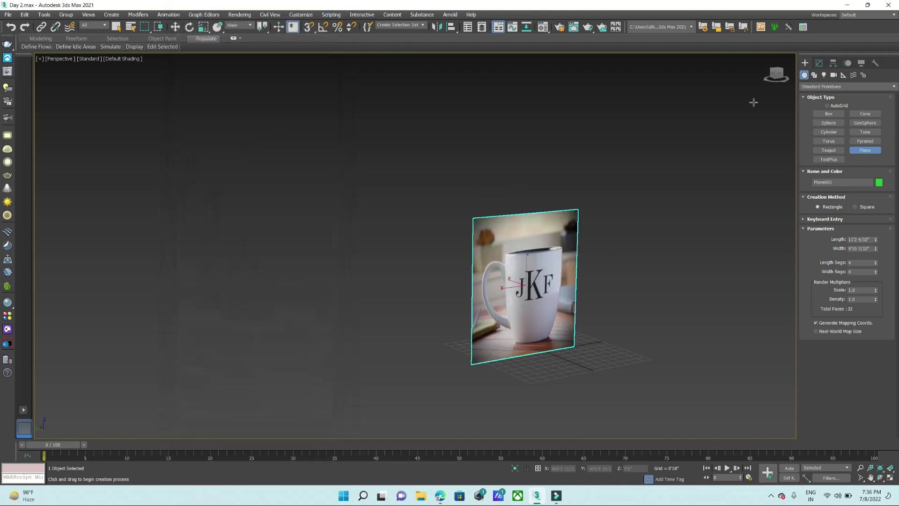
click(820, 63)
click(625, 175)
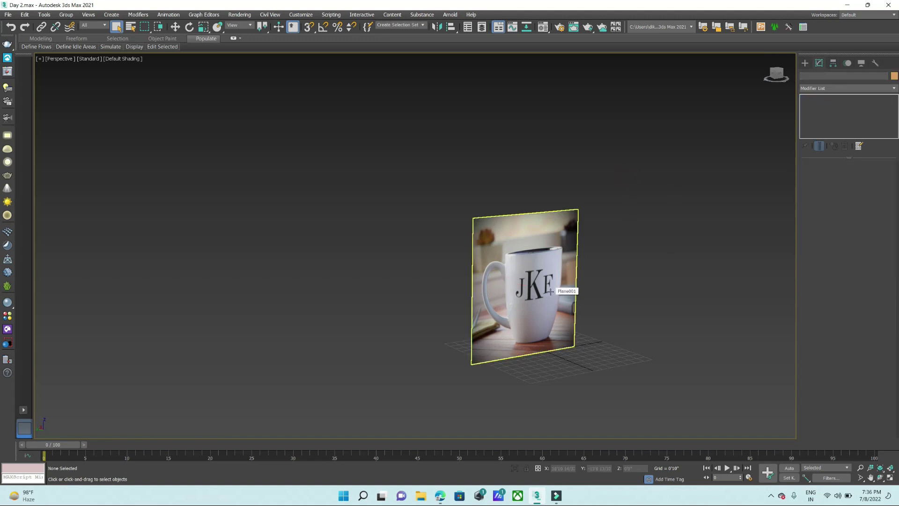
- Maximize the Left view and set the plane's length and width segments to 1
key(alt+w)
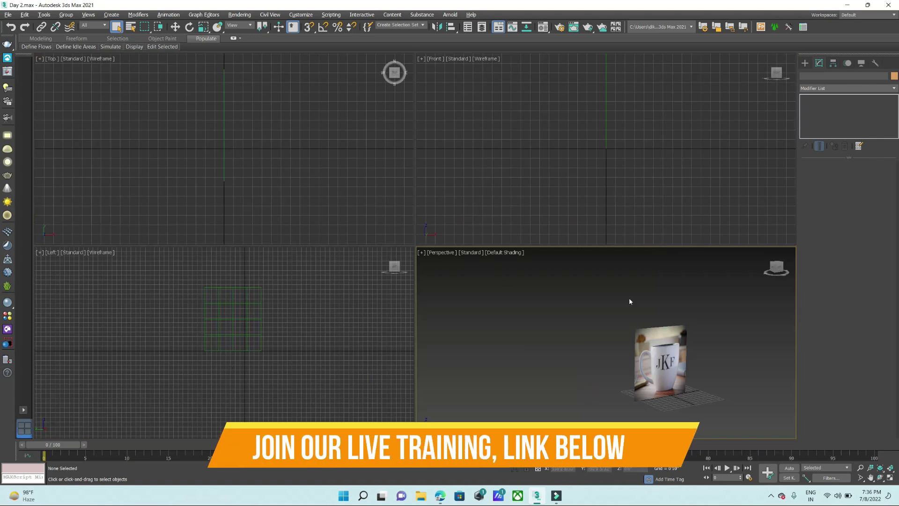
click(201, 345)
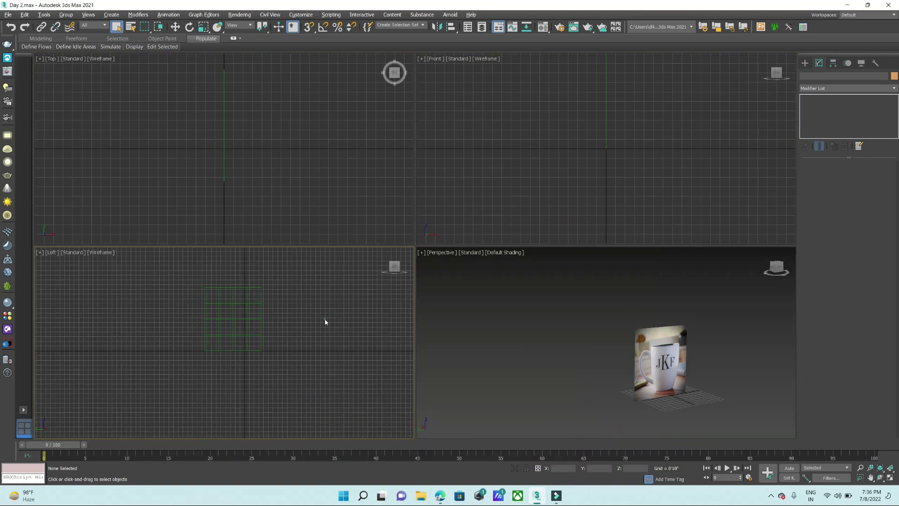
key(alt+w)
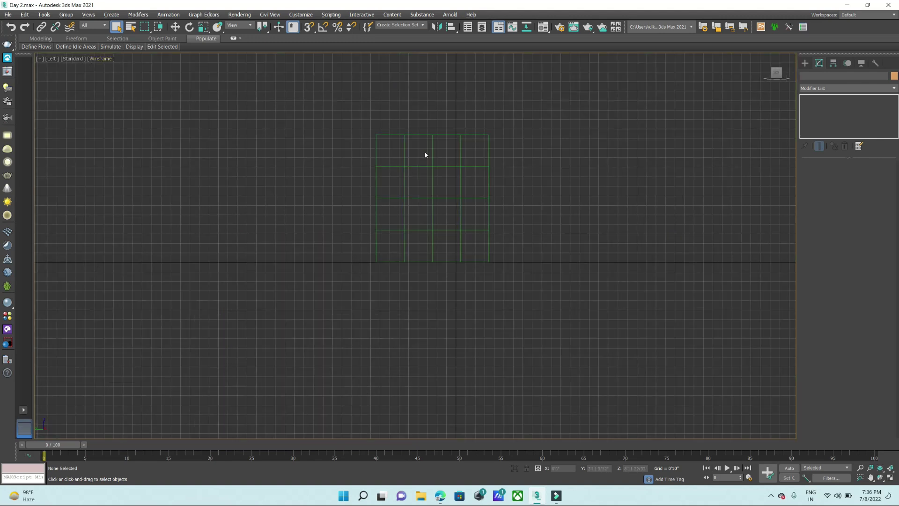
click(462, 168)
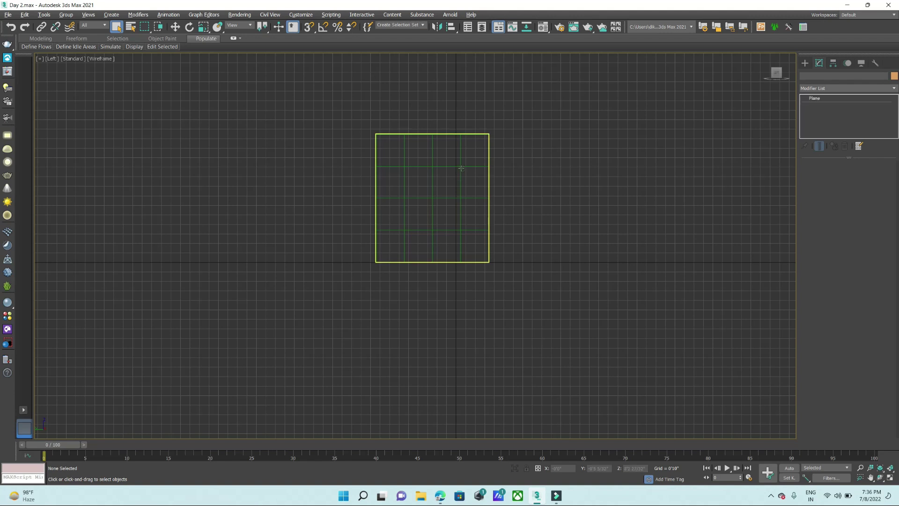
drag(877, 202, 878, 216)
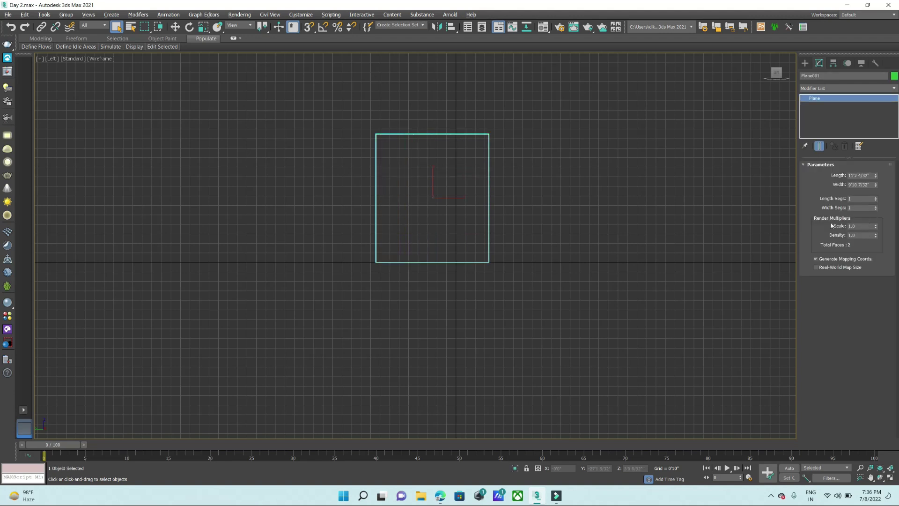
click(706, 239)
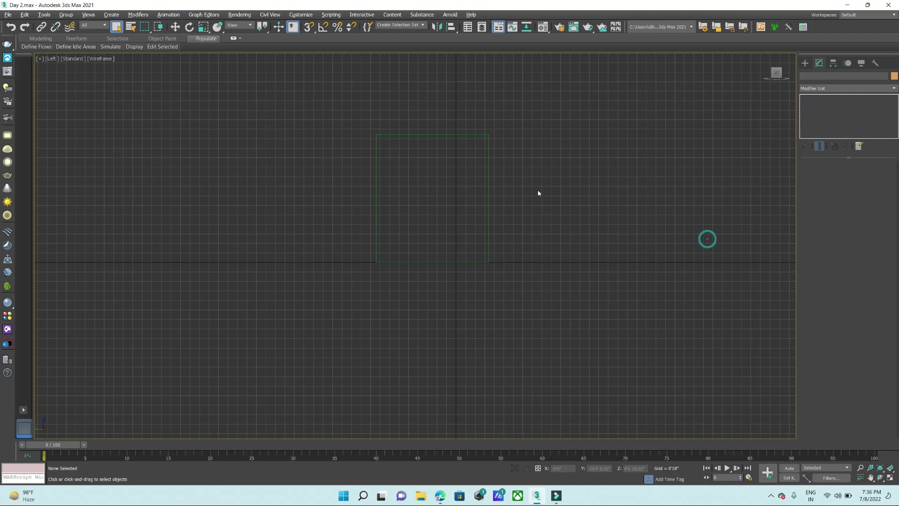
- Switch the viewport to Default Shading so the mug photo displays on the plane
click(100, 58)
click(139, 67)
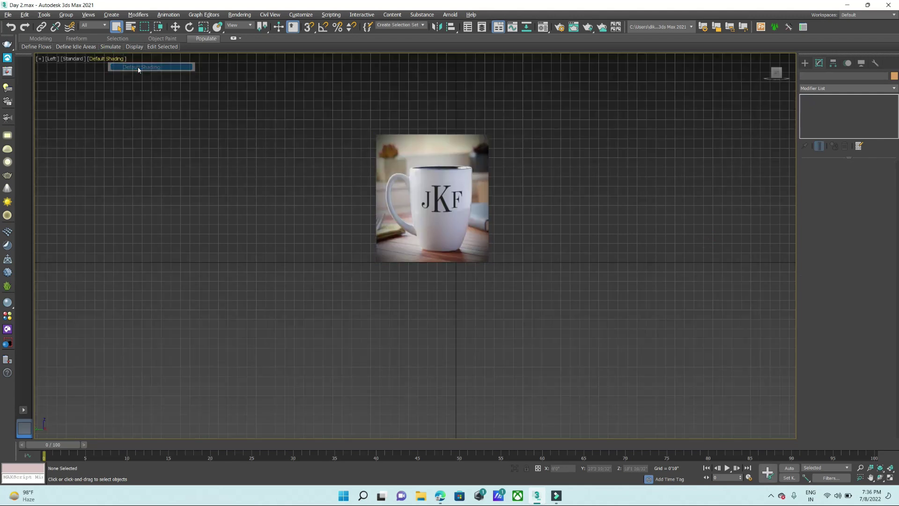
scroll(469, 262, up, 4)
scroll(475, 263, down, 2)
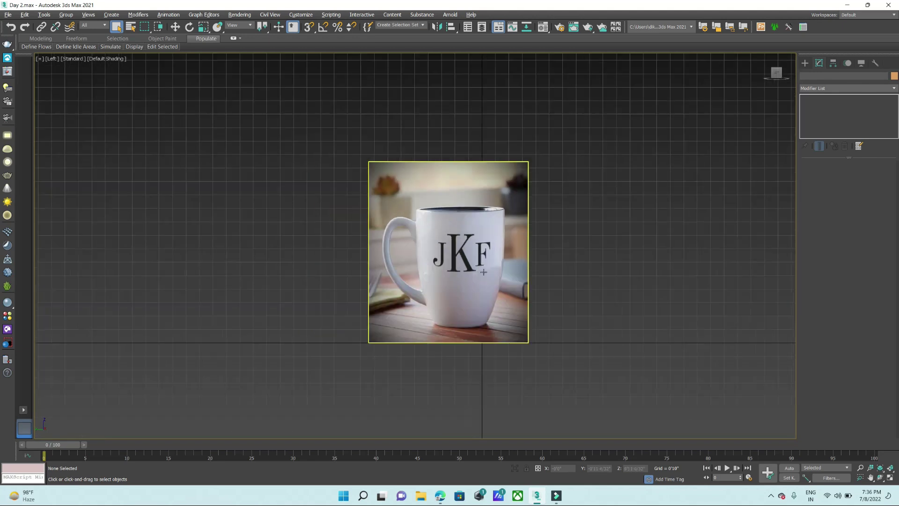
scroll(445, 337, up, 4)
click(804, 62)
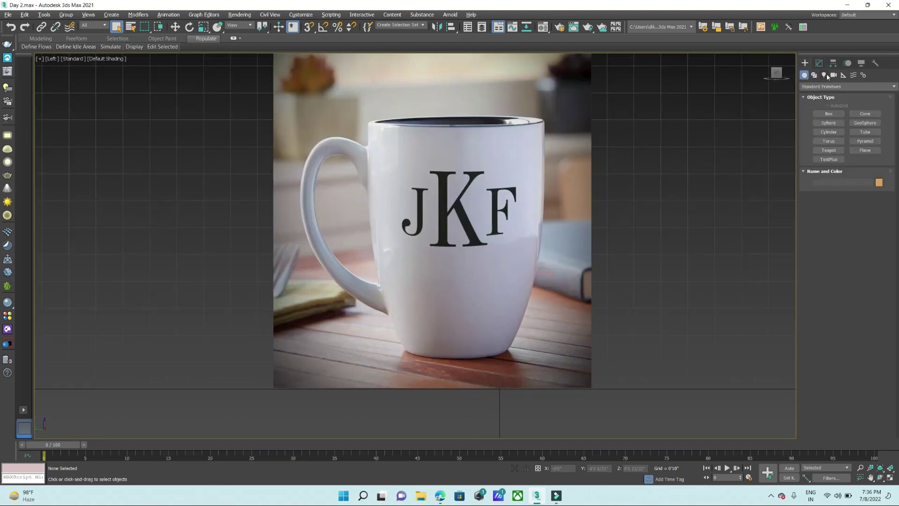
click(814, 75)
- Start a Line spline at the mug rim and place points down its right edge
click(829, 121)
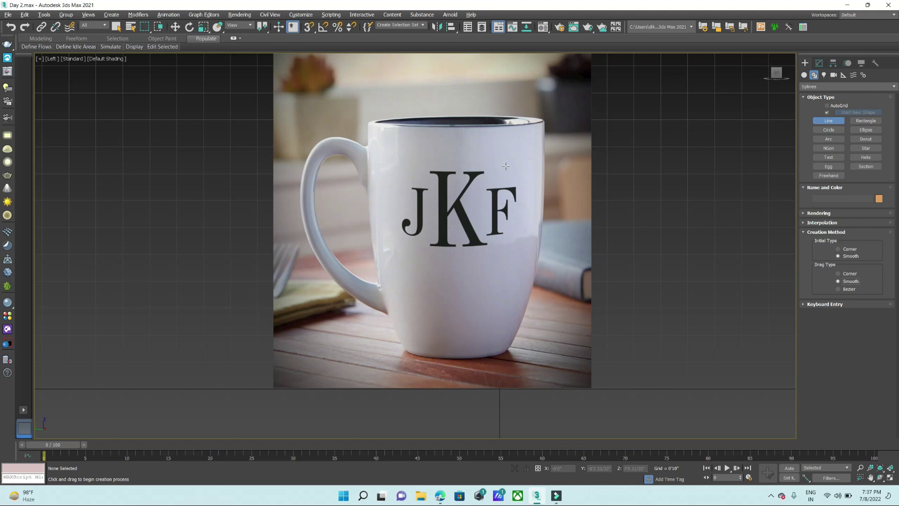
click(545, 120)
scroll(544, 145, up, 5)
click(539, 147)
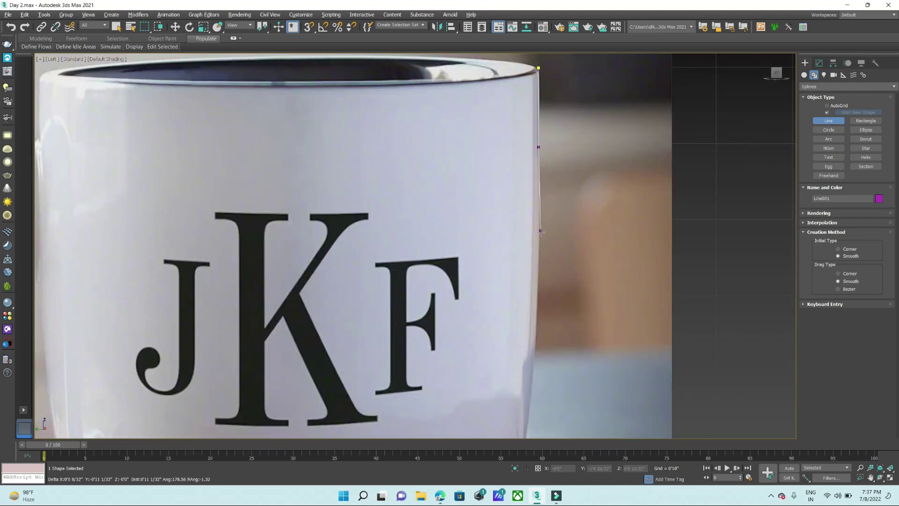
click(539, 225)
click(538, 291)
click(539, 325)
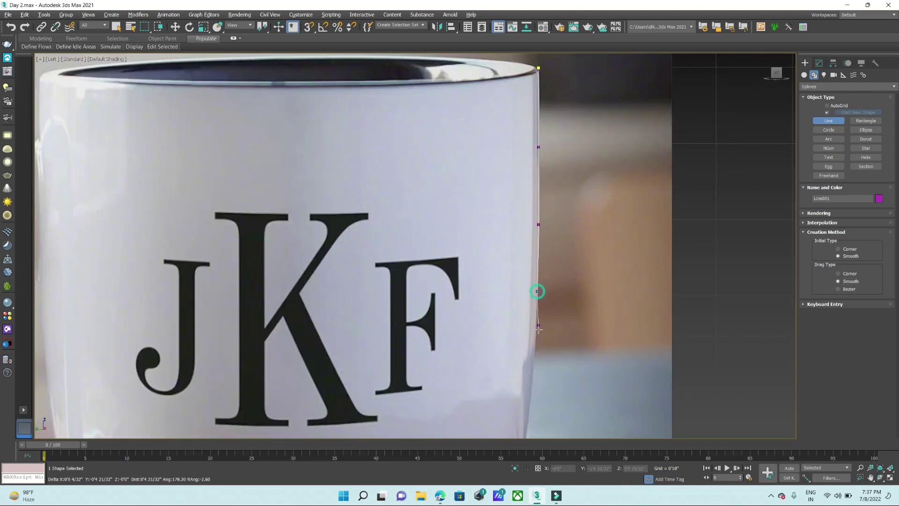
click(535, 350)
- Continue placing points along the mug's side, removing a misplaced last point
scroll(534, 351, down, 5)
scroll(554, 224, up, 5)
click(554, 220)
click(548, 267)
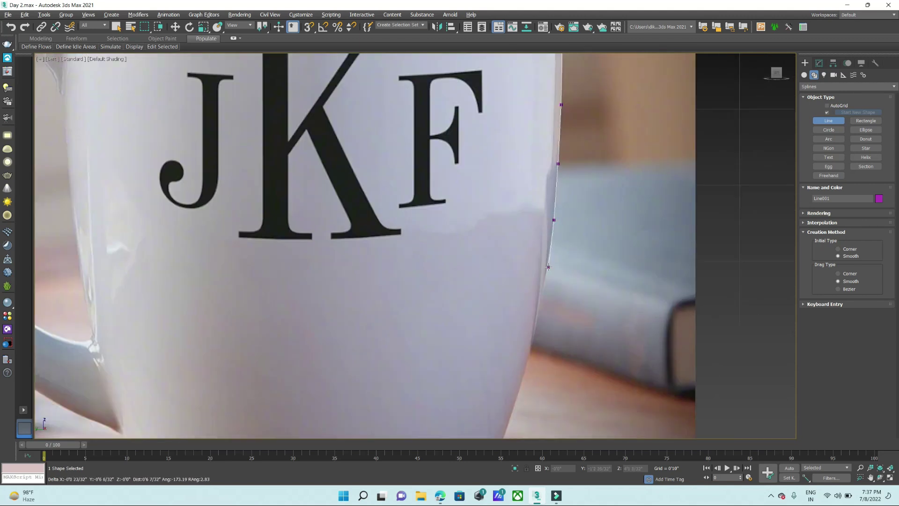
click(539, 310)
click(530, 351)
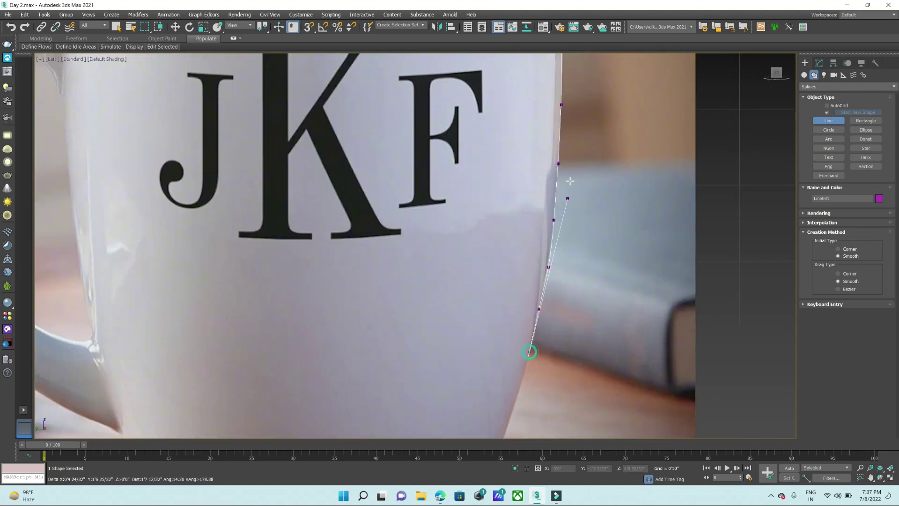
middle_drag(532, 352, 552, 252)
key(BackSpace)
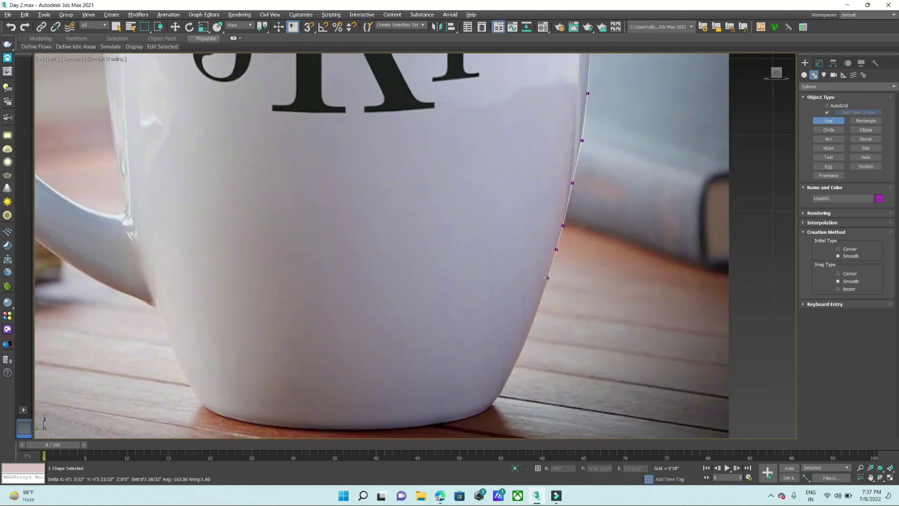
- Trace the curving mug bottom to the base centre and finish the line
click(537, 312)
click(522, 348)
click(508, 382)
click(470, 416)
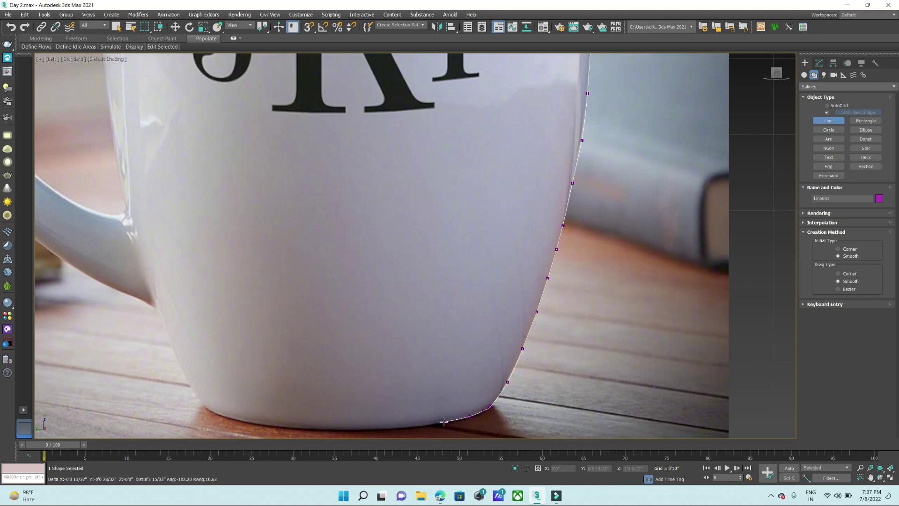
click(420, 425)
click(373, 427)
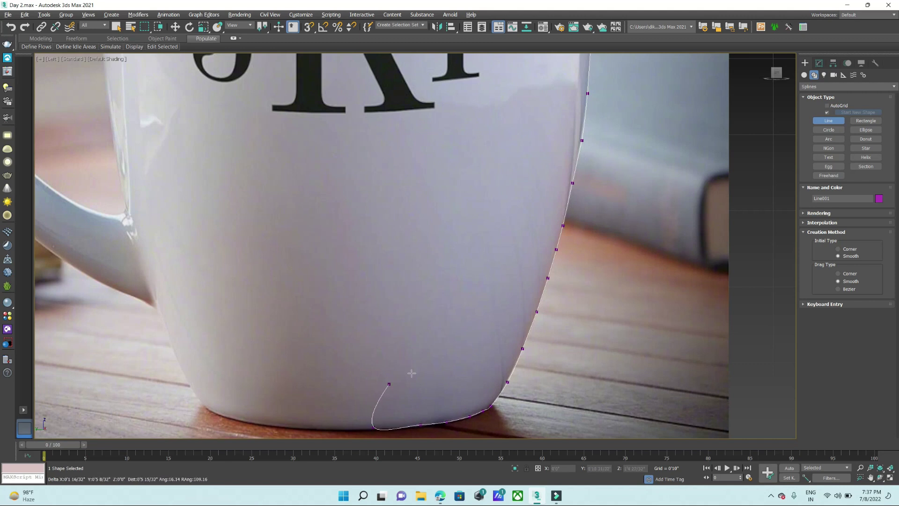
right_click(385, 393)
- Admit the waiting participant to the Meet call and restore the four-viewport layout
scroll(444, 335, down, 2)
scroll(443, 335, down, 3)
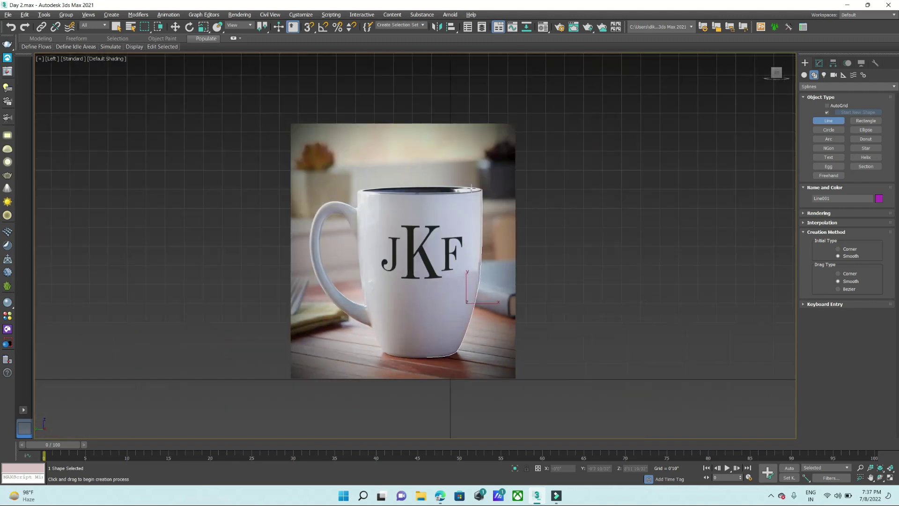
mouse_move(440, 496)
click(379, 450)
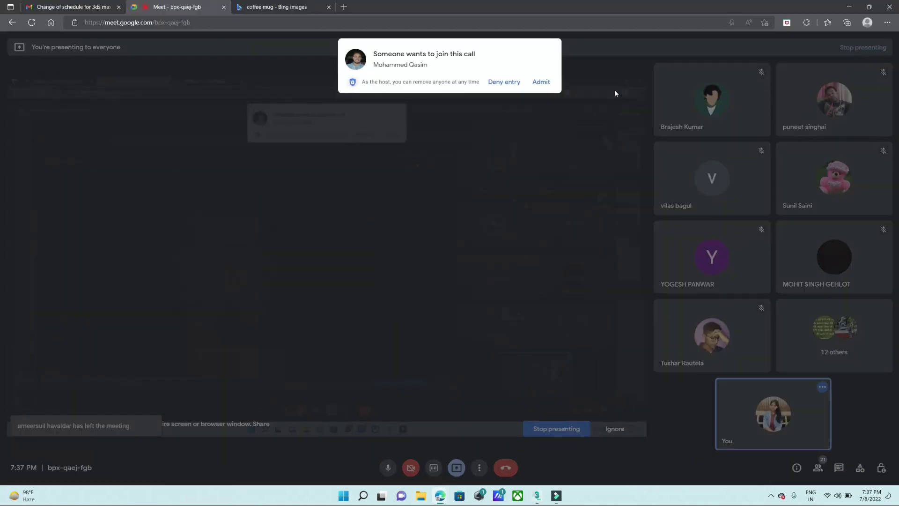
click(540, 82)
click(850, 7)
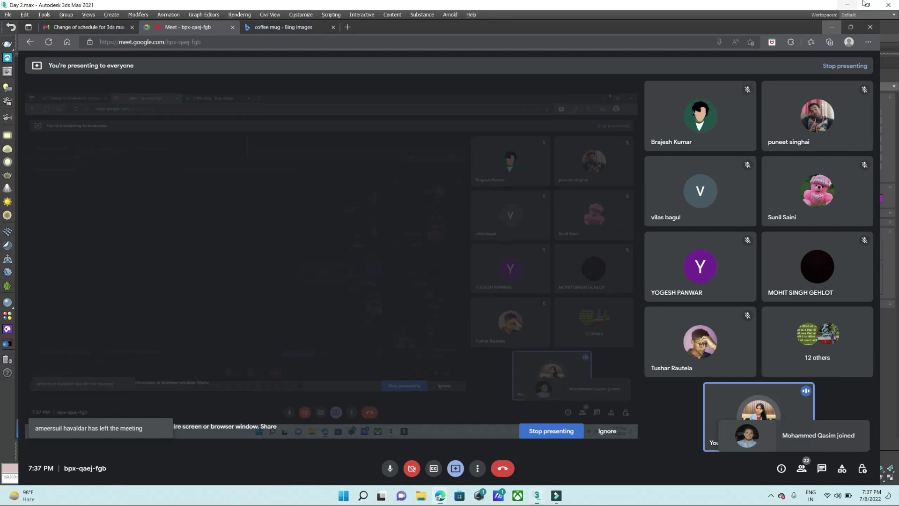
key(alt+w)
key(alt+w)
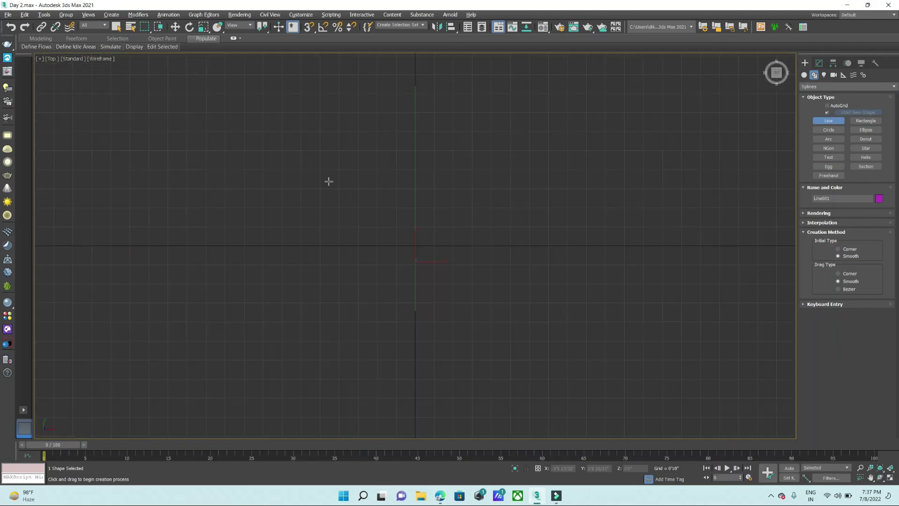
- Exit Line, view Line001 beside the plane in full Perspective, and open its Modifier List
key(w)
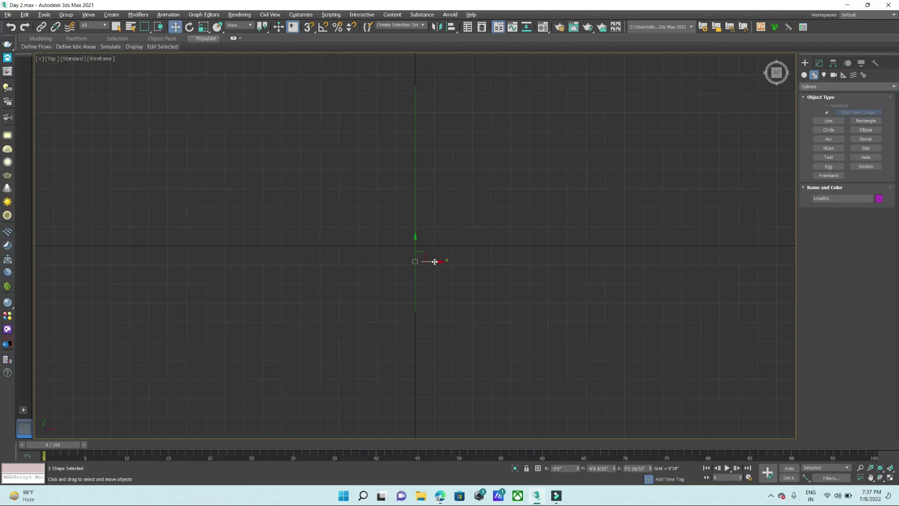
key(alt+w)
key(alt+w)
scroll(507, 308, down, 2)
mouse_move(507, 309)
alt+middle_down()
mouse_move(487, 300)
mouse_move(474, 277)
mouse_move(504, 325)
mouse_move(466, 301)
mouse_move(478, 331)
alt+middle_up()
scroll(474, 277, up, 2)
scroll(452, 290, up, 3)
scroll(452, 290, up, 2)
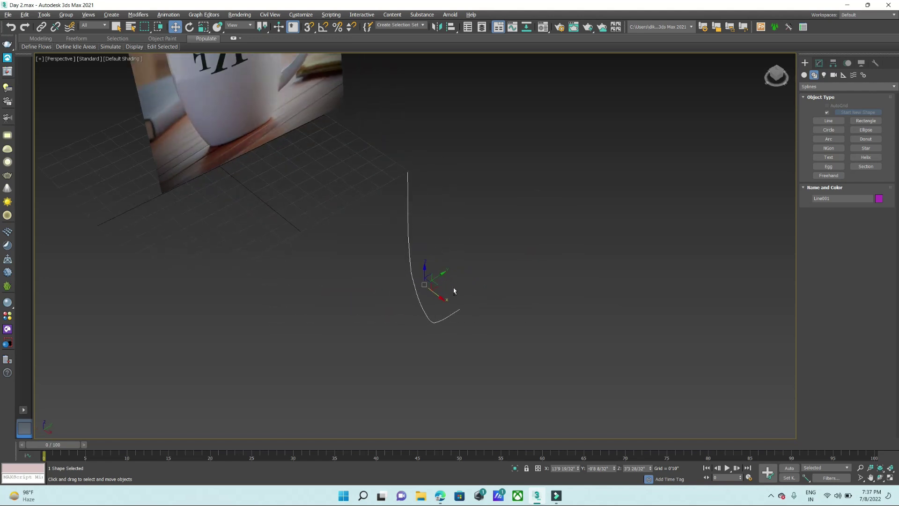
click(819, 63)
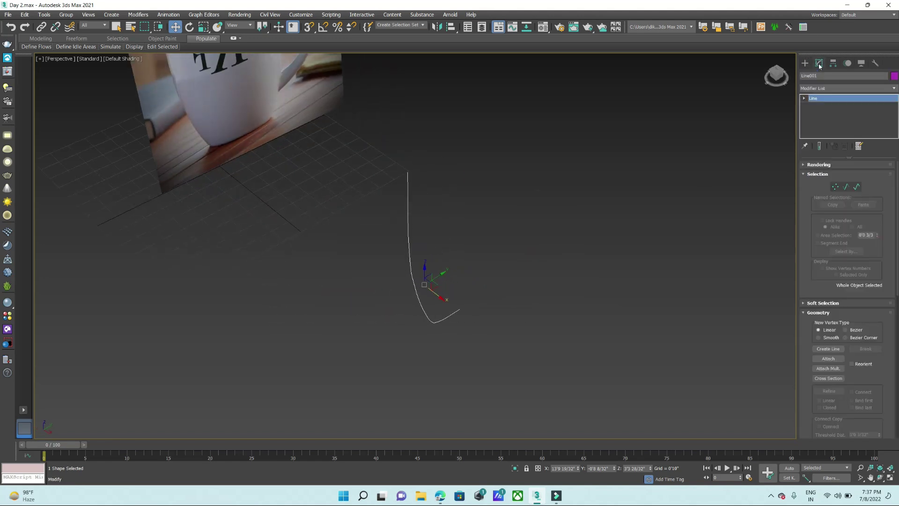
click(828, 89)
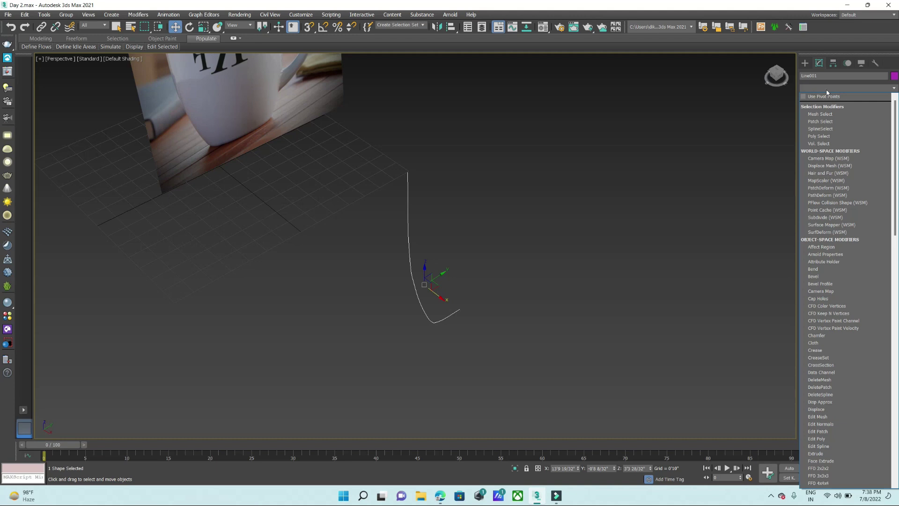
- Apply a Lathe to the profile, align it to Min, and flip its normals
text(la)
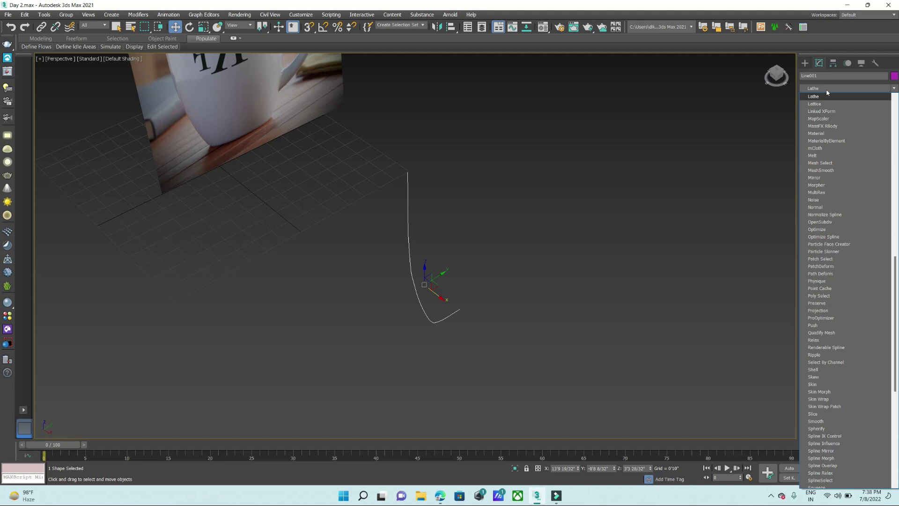
key(Return)
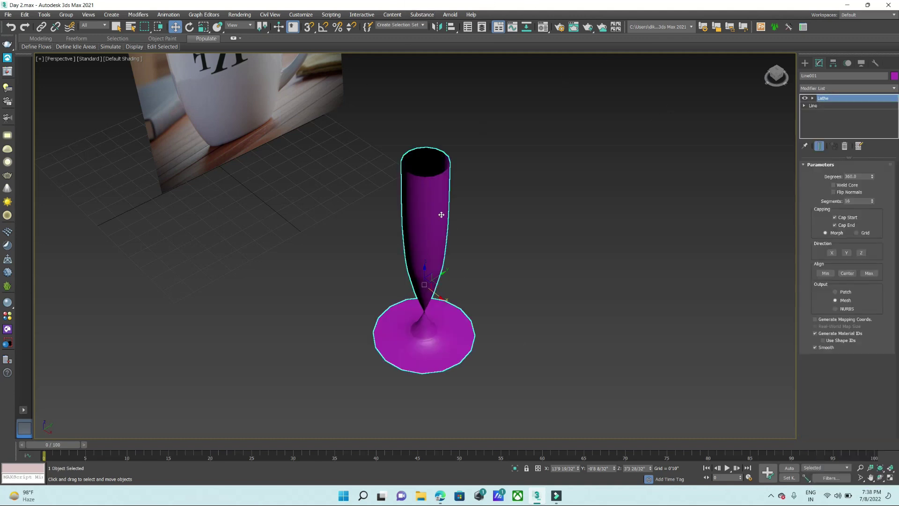
click(826, 273)
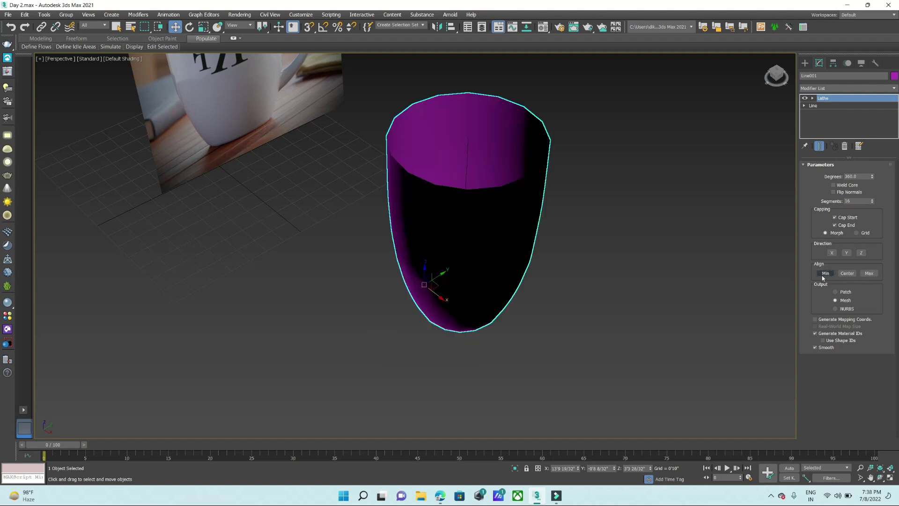
click(869, 274)
click(846, 273)
mouse_move(582, 302)
alt+middle_down()
mouse_move(571, 255)
mouse_move(623, 269)
mouse_move(651, 317)
mouse_move(519, 284)
mouse_move(477, 199)
mouse_move(514, 207)
mouse_move(739, 203)
alt+middle_up()
click(834, 192)
- Raise the Lathe segment count for a smoother cup surface
mouse_move(512, 237)
alt+middle_down()
mouse_move(464, 235)
mouse_move(482, 243)
mouse_move(495, 223)
mouse_move(431, 257)
alt+middle_up()
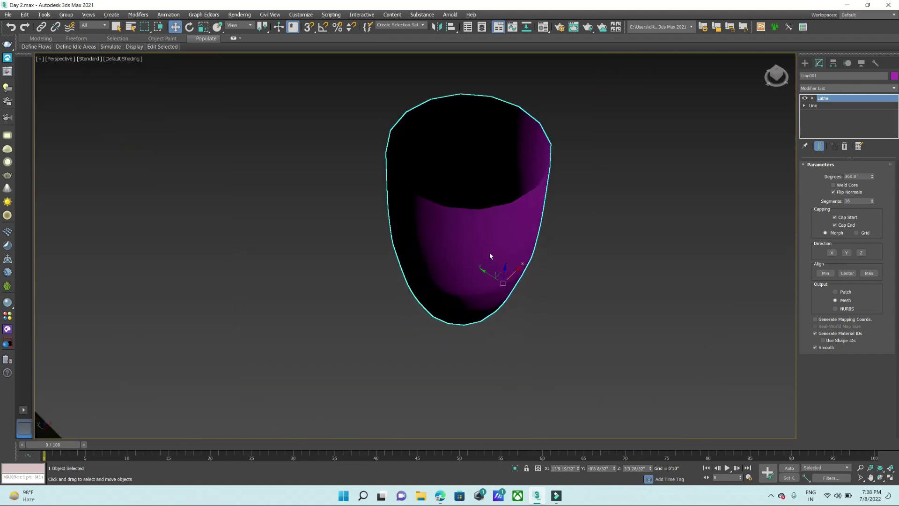
scroll(490, 220, up, 3)
scroll(501, 255, down, 5)
scroll(516, 207, up, 6)
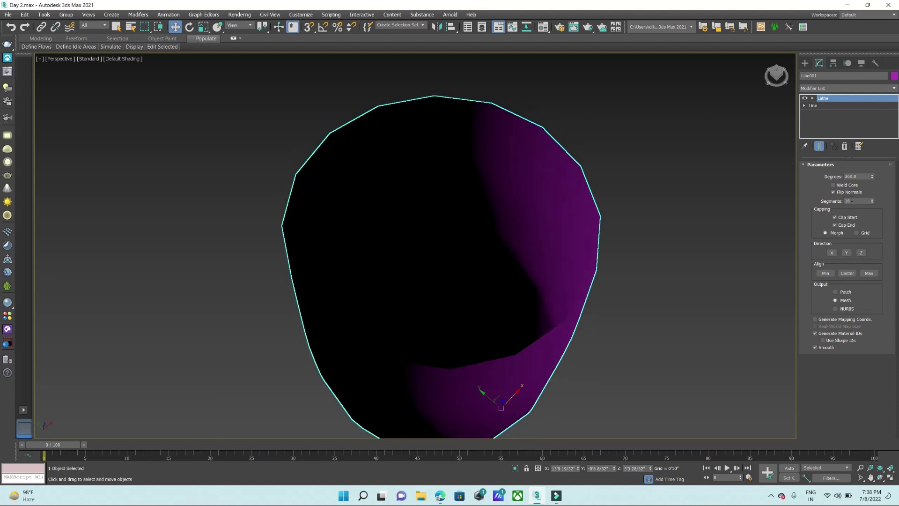
drag(874, 201, 870, 169)
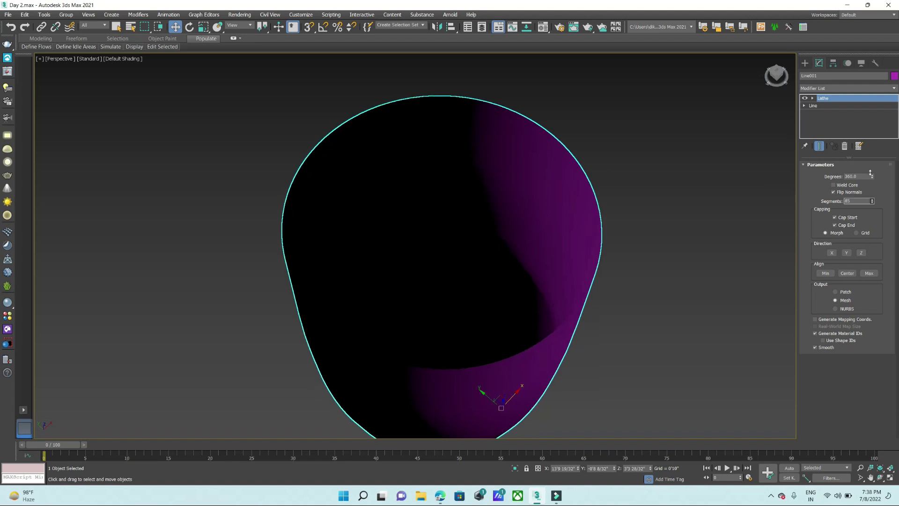
mouse_move(644, 284)
alt+middle_down()
mouse_move(625, 236)
mouse_move(693, 251)
alt+middle_up()
scroll(612, 251, down, 8)
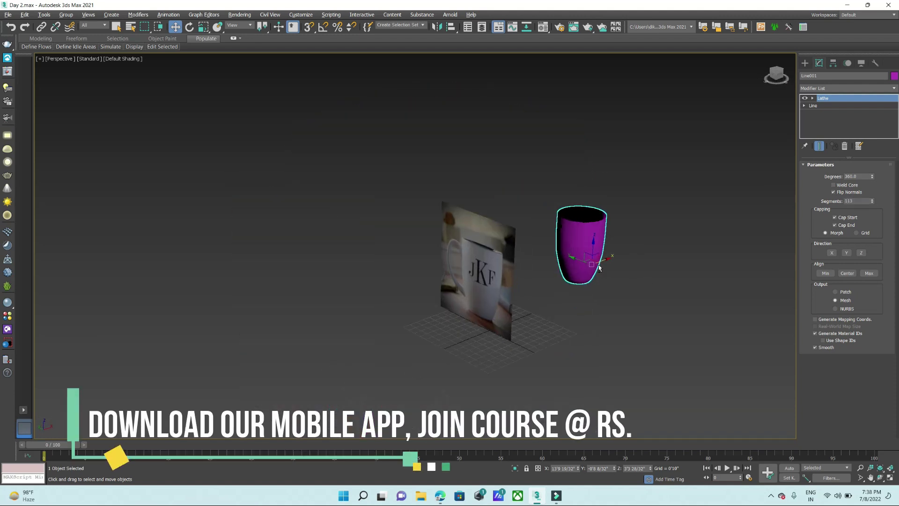
- Orbit and zoom to view the cup front-on beside the coffee-mug picture plane
mouse_move(613, 247)
alt+middle_down()
mouse_move(550, 252)
mouse_move(485, 216)
mouse_move(464, 178)
alt+middle_up()
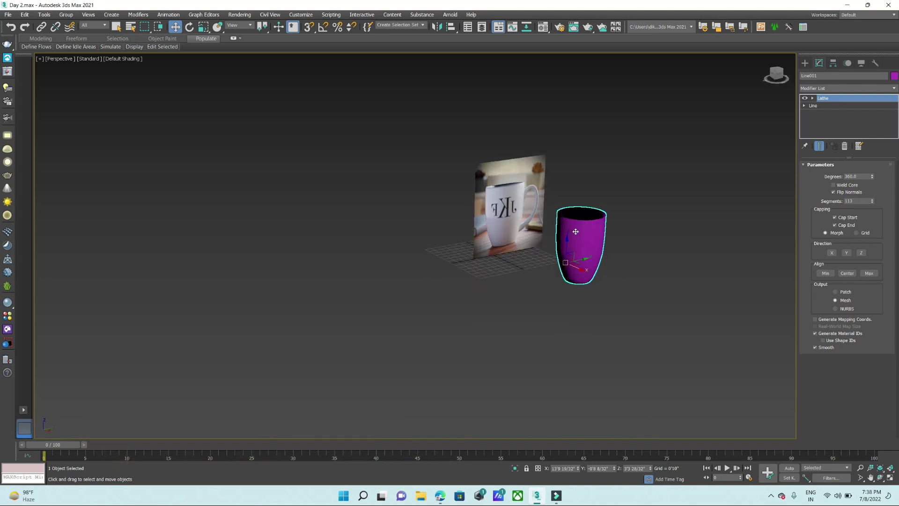
scroll(441, 131, up, 5)
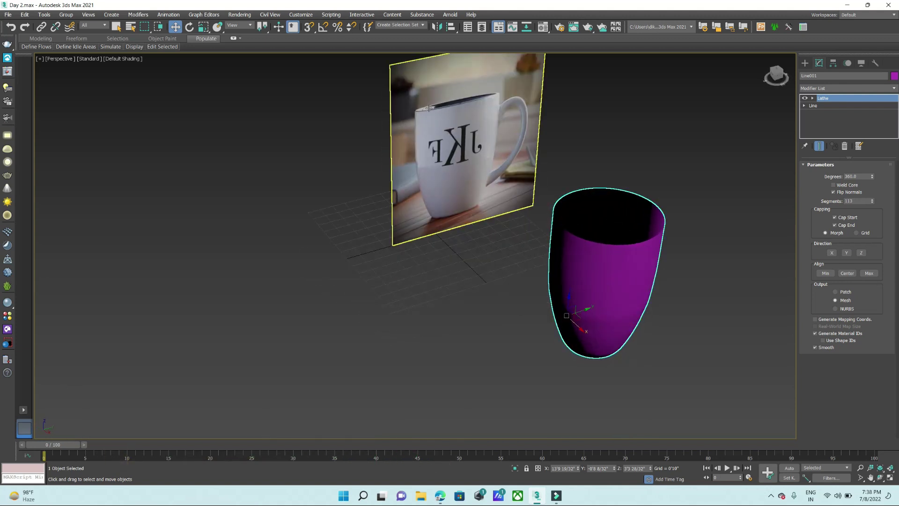
scroll(429, 108, up, 5)
scroll(416, 123, up, 3)
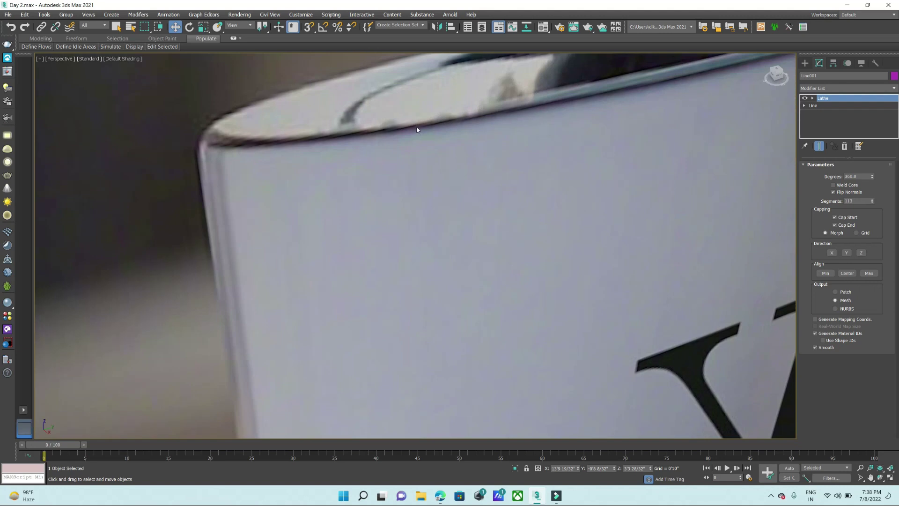
scroll(417, 130, down, 6)
scroll(374, 141, down, 2)
scroll(501, 235, up, 4)
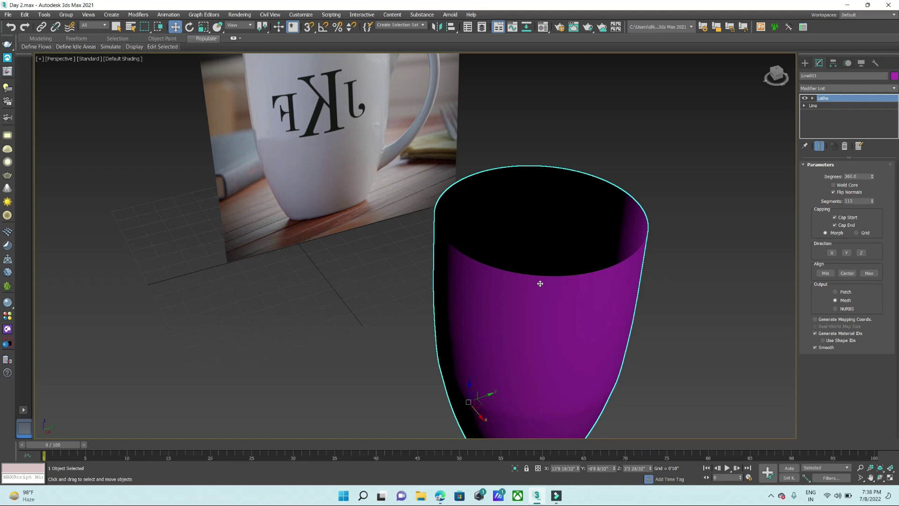
scroll(540, 283, down, 3)
alt+middle_drag(531, 305, 541, 291)
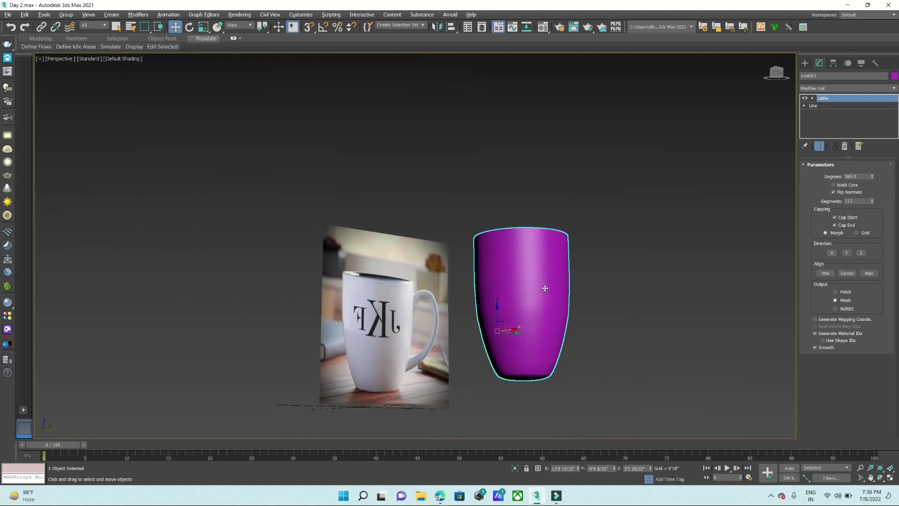
click(833, 89)
- Add a Shell modifier via 'sh' and zoom into the cup's thin wall
text(sh)
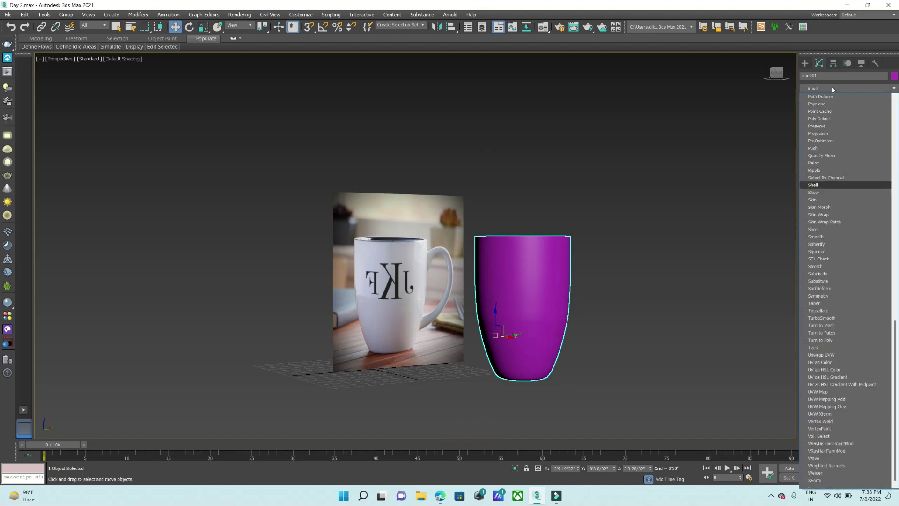
key(Return)
alt+middle_drag(501, 187, 508, 259)
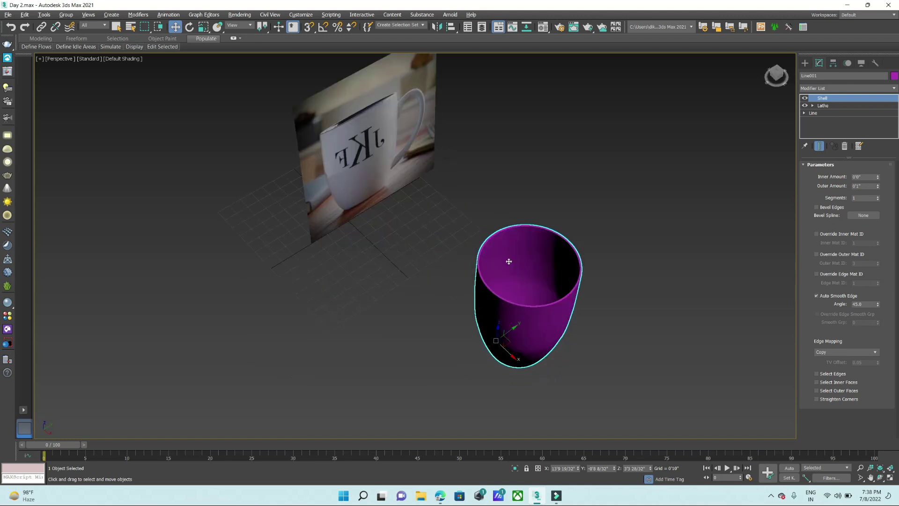
scroll(524, 267, up, 3)
scroll(498, 265, up, 2)
scroll(455, 249, up, 2)
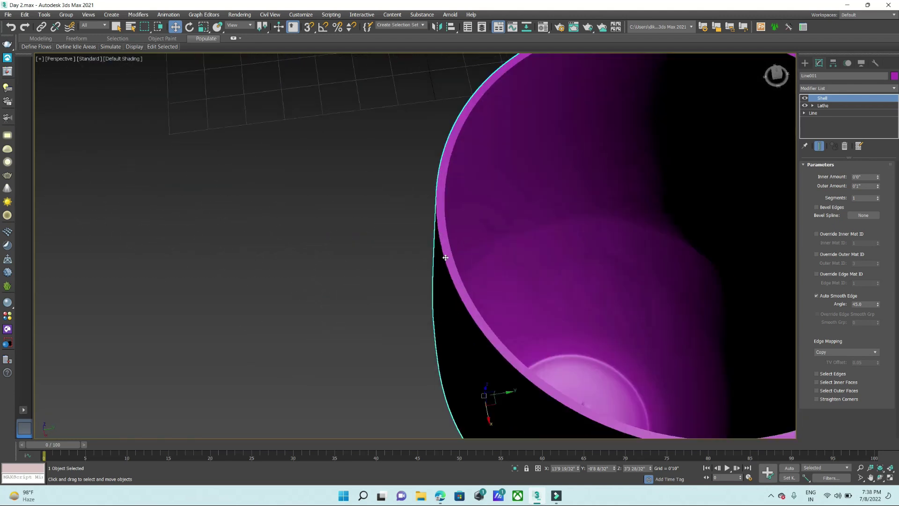
scroll(462, 255, down, 4)
scroll(467, 256, up, 2)
scroll(450, 256, up, 2)
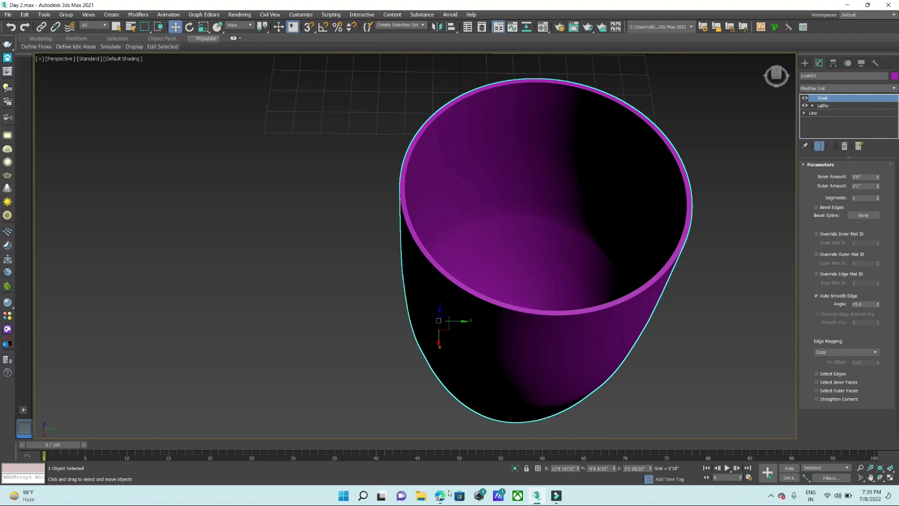
- Admit the waiting participant in the video meeting and return to 3ds Max
click(388, 443)
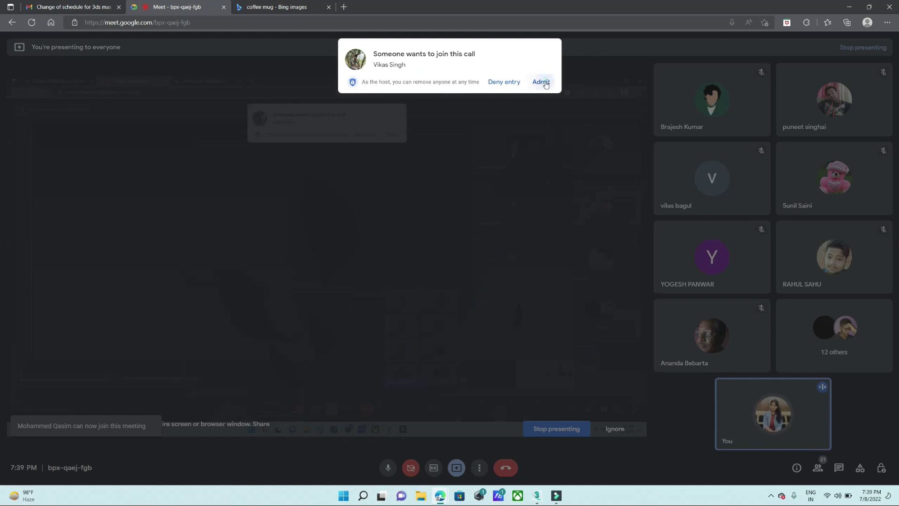
click(544, 82)
click(849, 6)
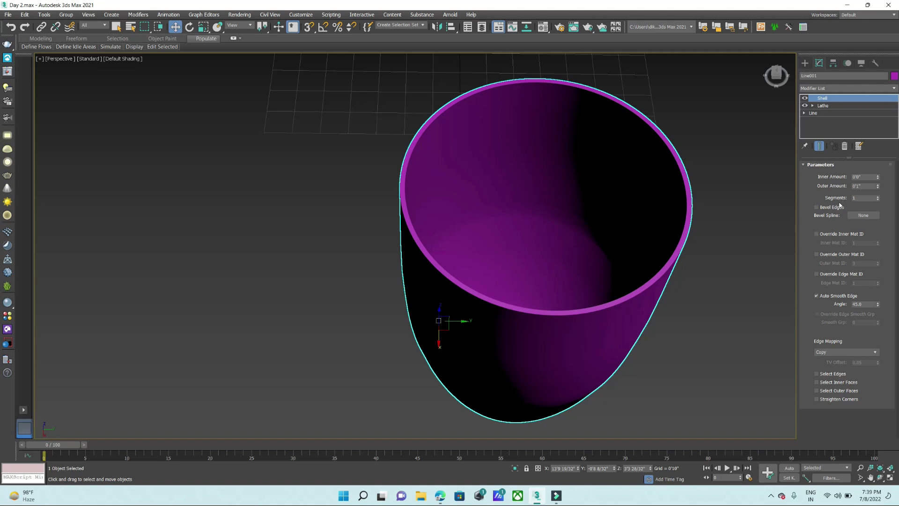
- Switch to the four-viewport layout and zoom in on the cup
key(alt+w)
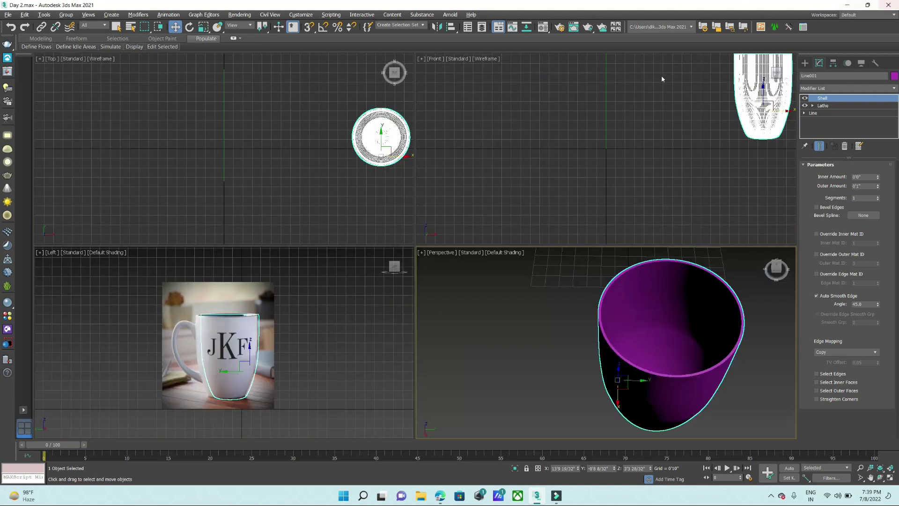
scroll(500, 206, down, 2)
scroll(331, 166, up, 5)
scroll(331, 166, up, 2)
scroll(331, 166, up, 2)
scroll(331, 166, up, 3)
scroll(337, 171, up, 2)
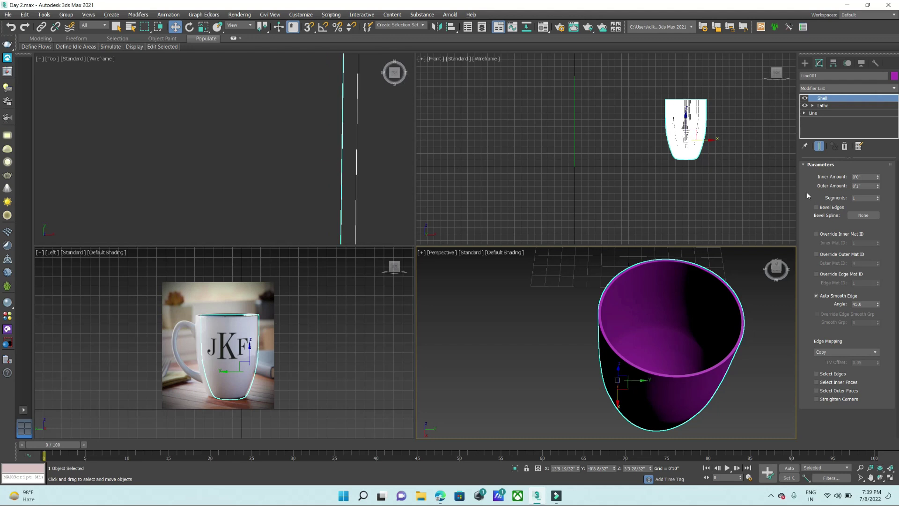
scroll(332, 173, down, 1)
scroll(338, 169, down, 2)
- Try Shell segments 5 and 1, settle on 7, and restore the maximized Perspective view
drag(879, 197, 879, 190)
scroll(352, 190, up, 1)
scroll(353, 187, up, 1)
click(879, 200)
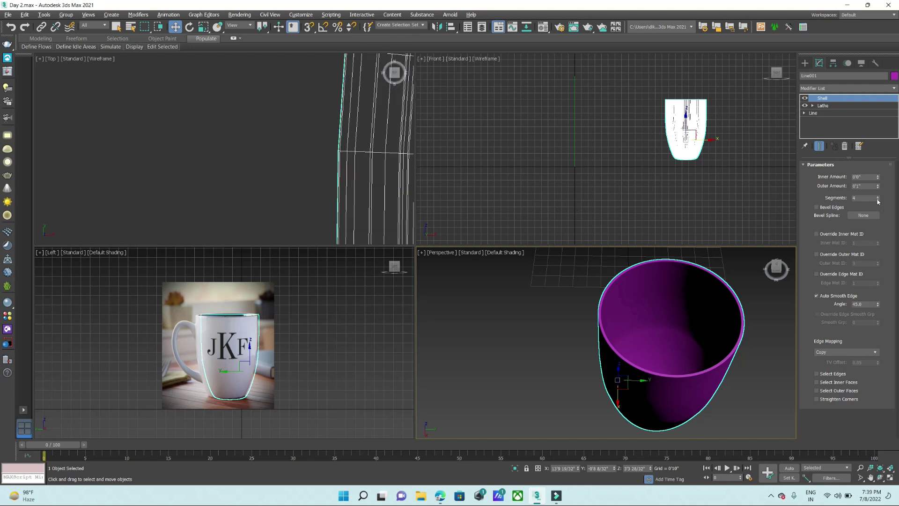
click(878, 200)
drag(878, 197, 879, 180)
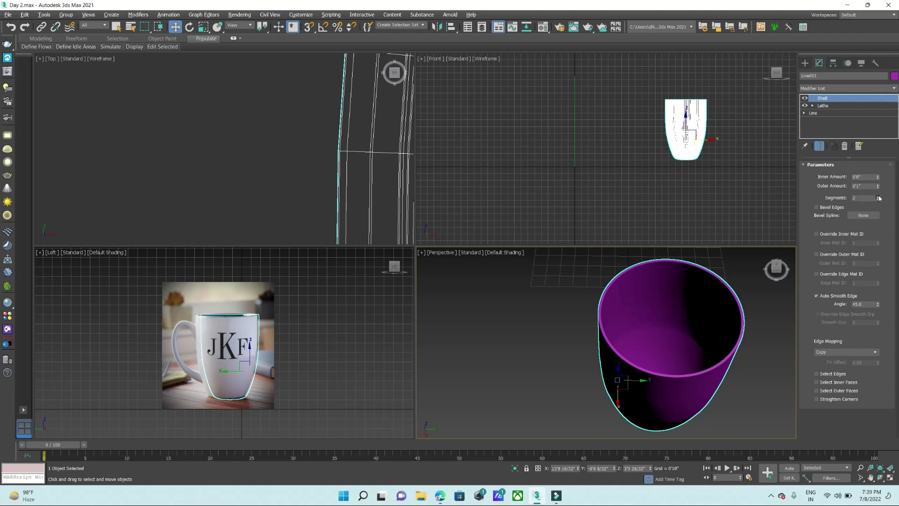
key(alt+w)
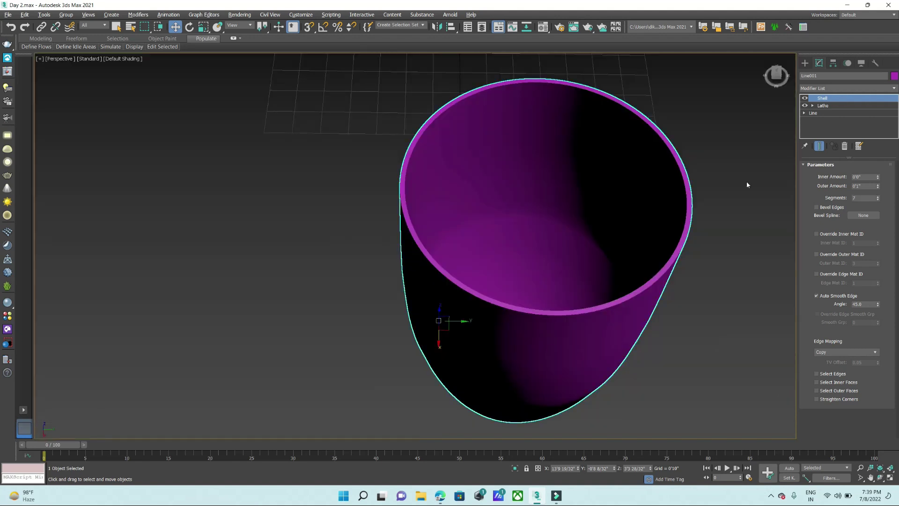
- Set Shell Segments to 1, reset Inner Amount to 0, and Outer Amount to 0'1"
click(818, 198)
scroll(455, 185, up, 3)
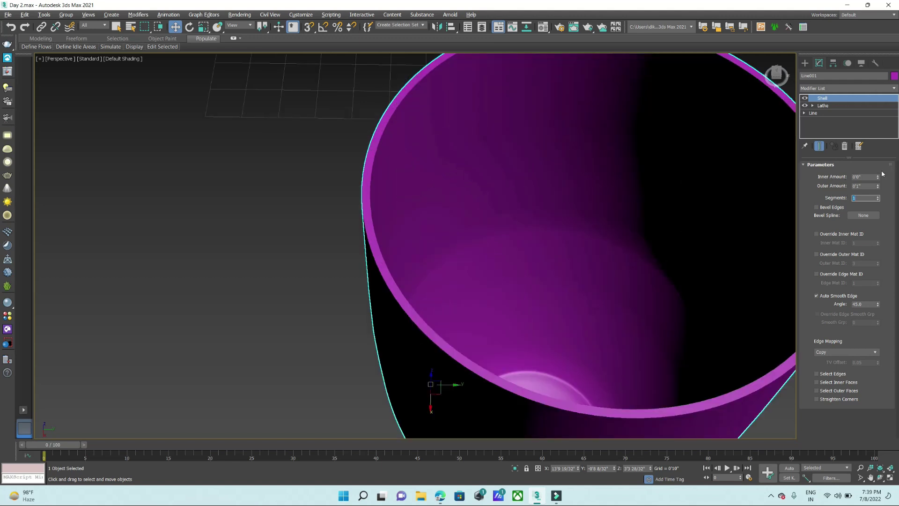
drag(878, 176, 775, 427)
right_click(775, 428)
drag(878, 186, 874, 293)
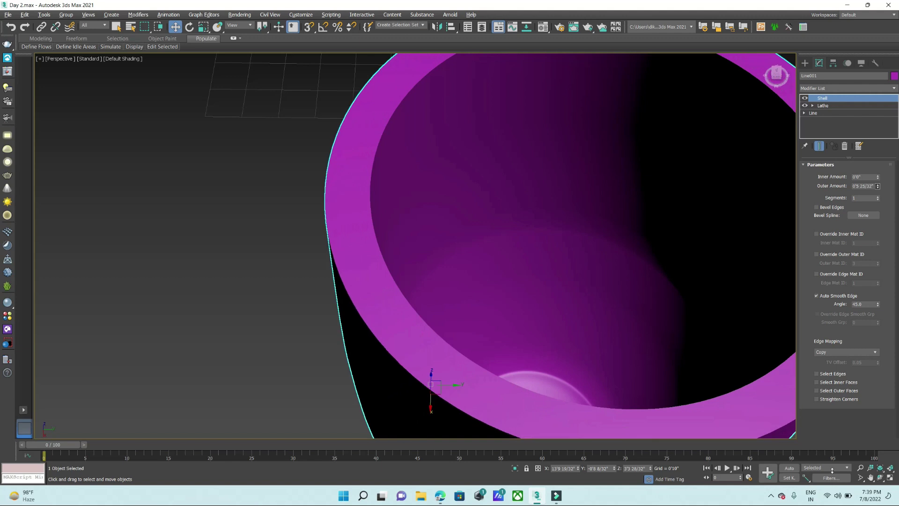
drag(861, 221, 862, 216)
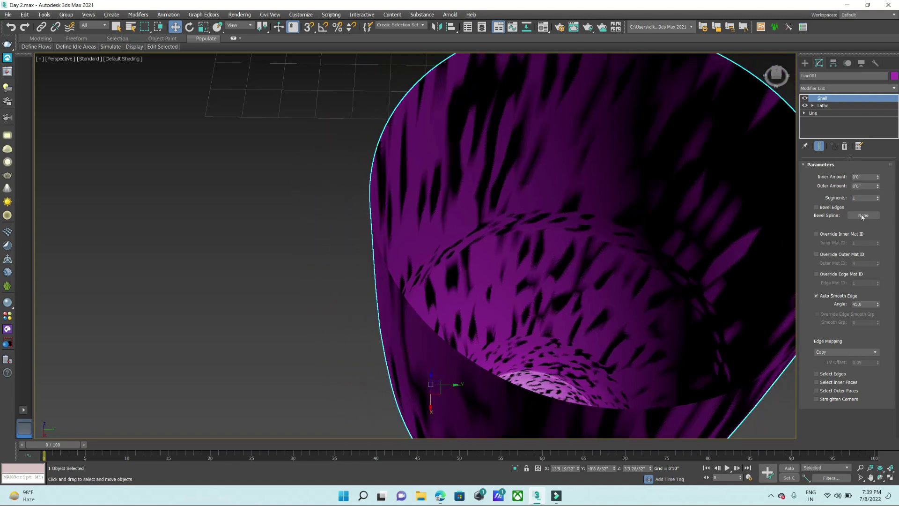
double_click(866, 185)
text(1)
key(Return)
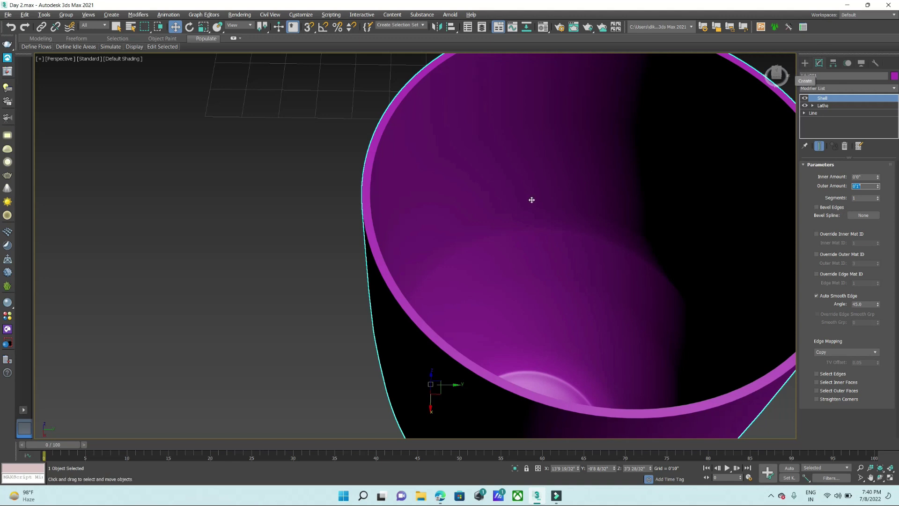
- Check the shelled cup in maximized Front and Perspective viewports
scroll(378, 249, up, 2)
scroll(389, 243, up, 2)
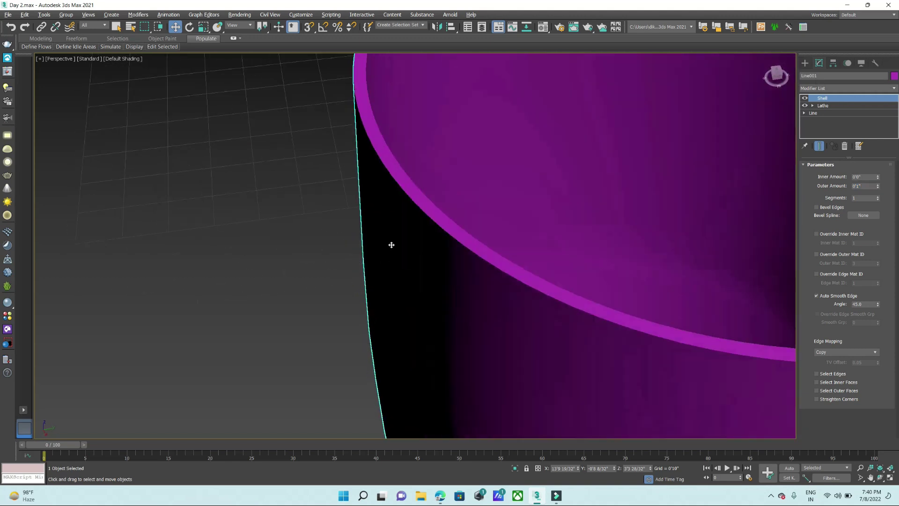
scroll(392, 245, up, 1)
scroll(413, 203, up, 1)
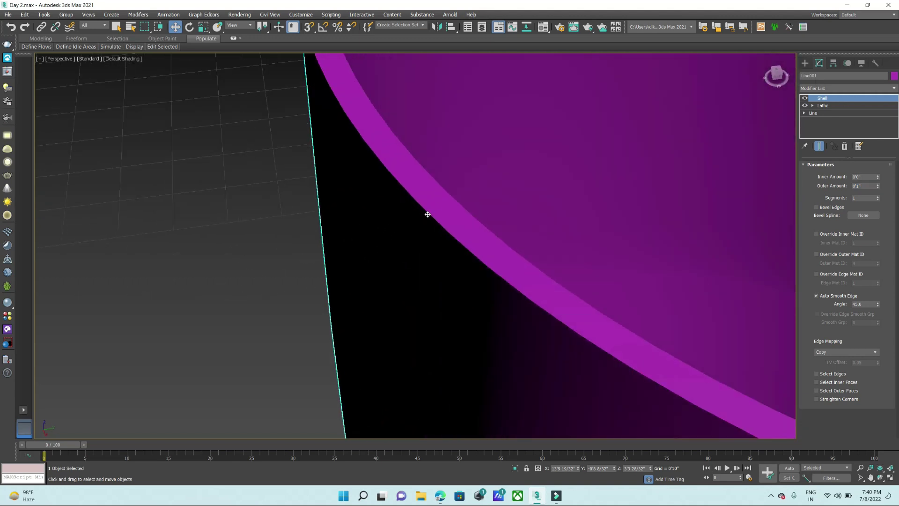
key(alt+w)
click(690, 100)
key(alt+w)
scroll(580, 149, up, 5)
scroll(305, 112, up, 4)
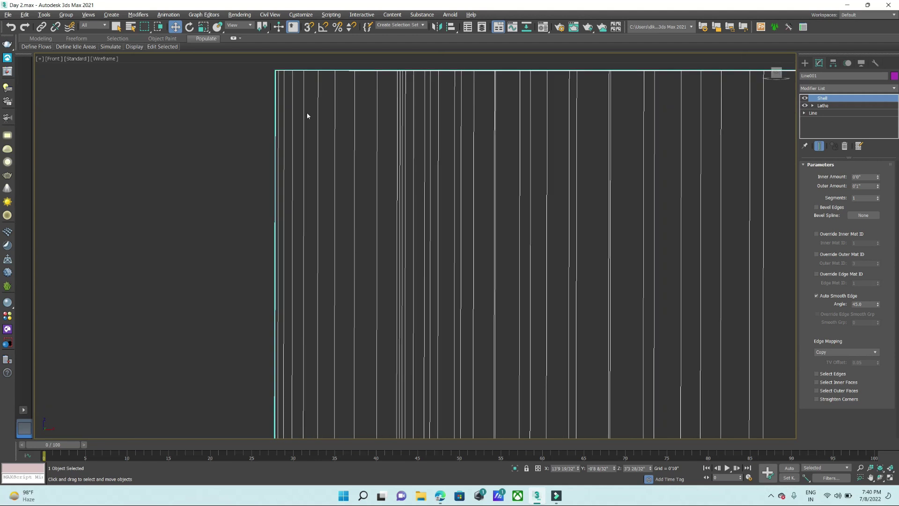
key(alt+w)
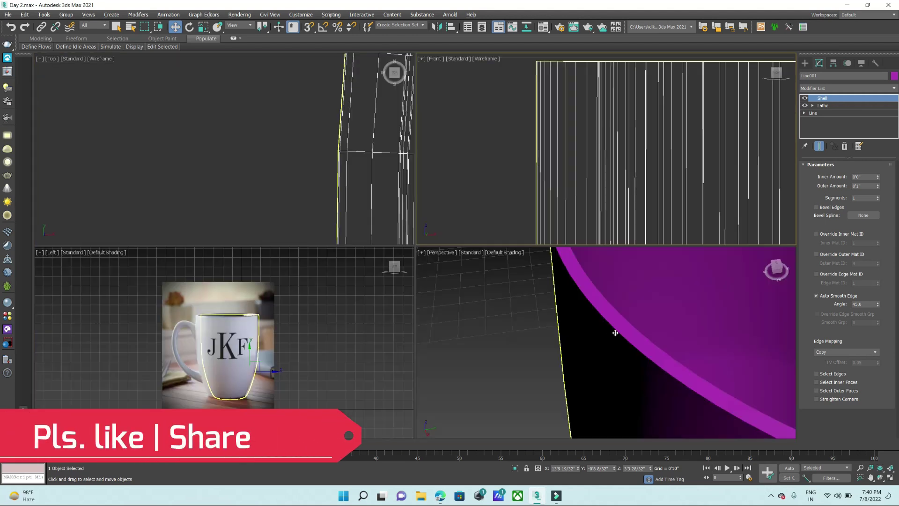
click(616, 328)
key(alt+w)
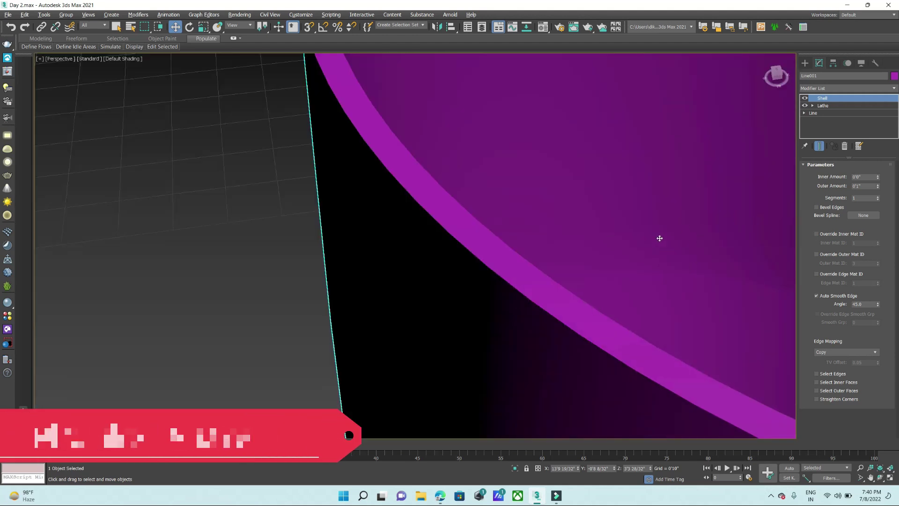
scroll(401, 251, down, 1)
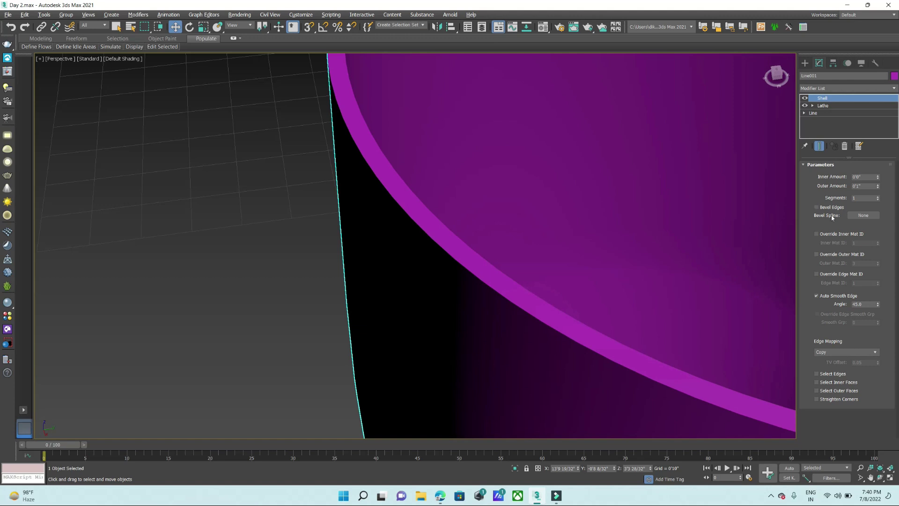
- Enable Bevel Edges on the shell, then cancel picking a bevel spline
click(817, 207)
click(855, 215)
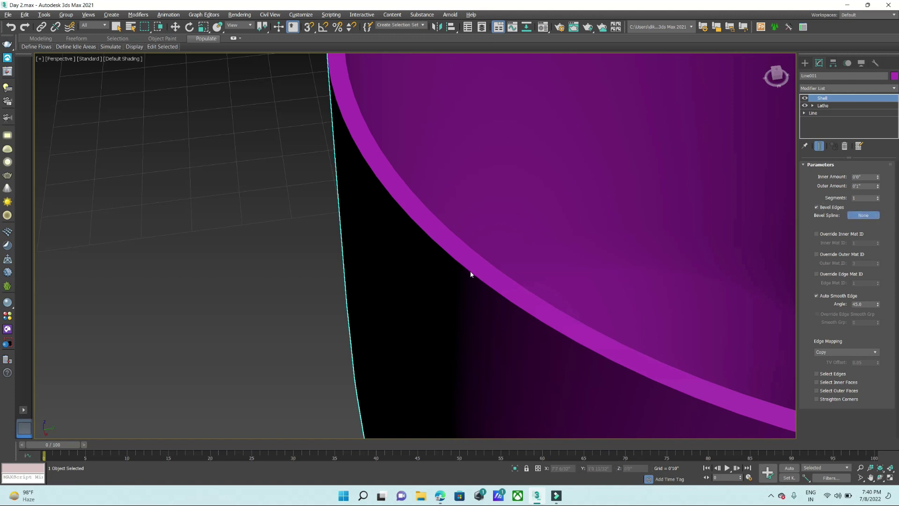
click(863, 215)
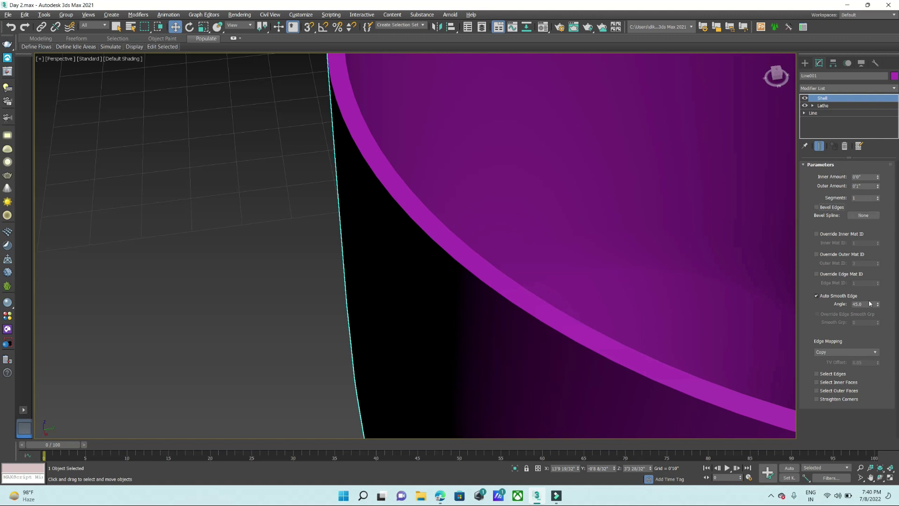
- Set the shell's Auto Smooth angle to 45.0 and view the cup from above
mouse_move(878, 304)
mouse_down()
mouse_move(401, 192)
mouse_move(785, 300)
mouse_up()
double_click(867, 304)
text(4)
scroll(496, 408, down, 5)
scroll(448, 315, down, 3)
scroll(470, 295, down, 3)
mouse_move(499, 321)
alt+middle_down()
mouse_move(460, 311)
mouse_move(457, 321)
mouse_move(492, 261)
alt+middle_up()
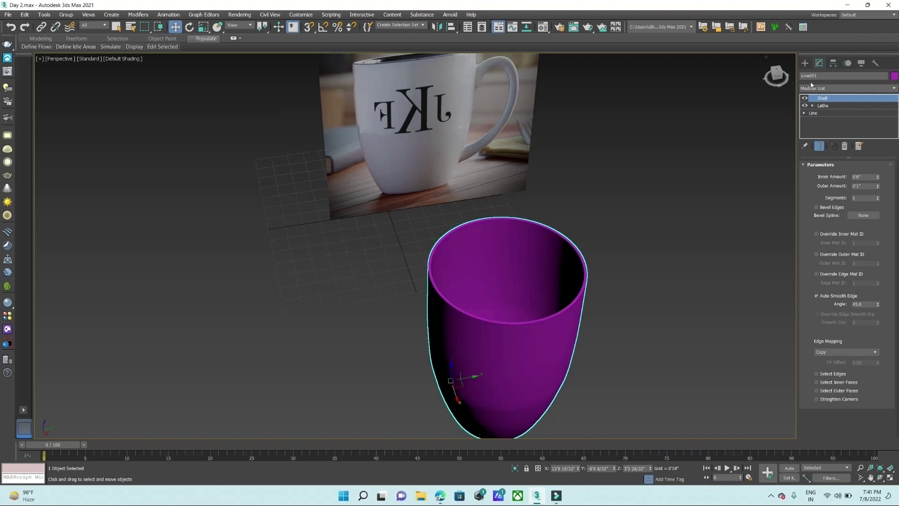
- Open the Shapes panel, deselect the mug, and select the reference image plane
click(805, 63)
click(642, 276)
mouse_move(642, 276)
alt+middle_down()
mouse_move(569, 314)
mouse_move(586, 271)
alt+middle_up()
scroll(570, 309, down, 2)
scroll(569, 302, down, 2)
click(584, 311)
scroll(586, 270, up, 5)
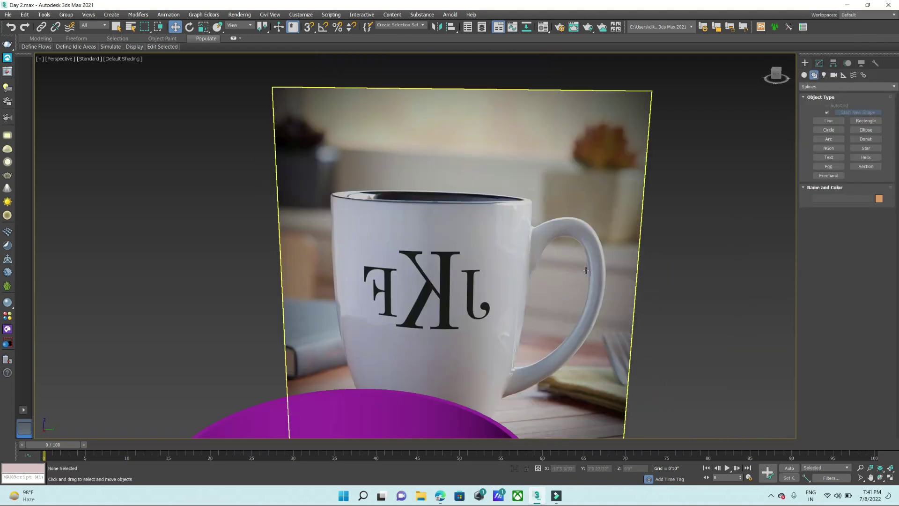
scroll(541, 259, up, 4)
scroll(540, 222, down, 2)
scroll(581, 206, down, 2)
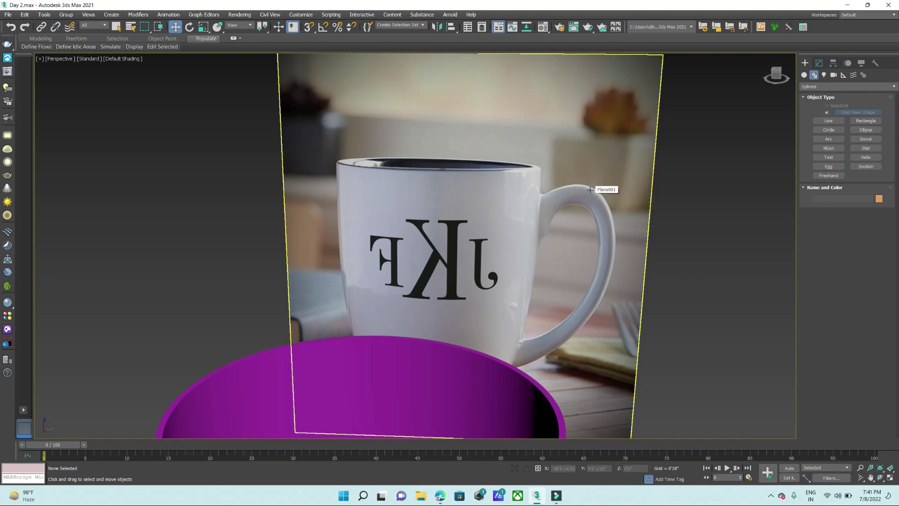
- Maximize the Left viewport and start a Line from the Splines category
key(alt+w)
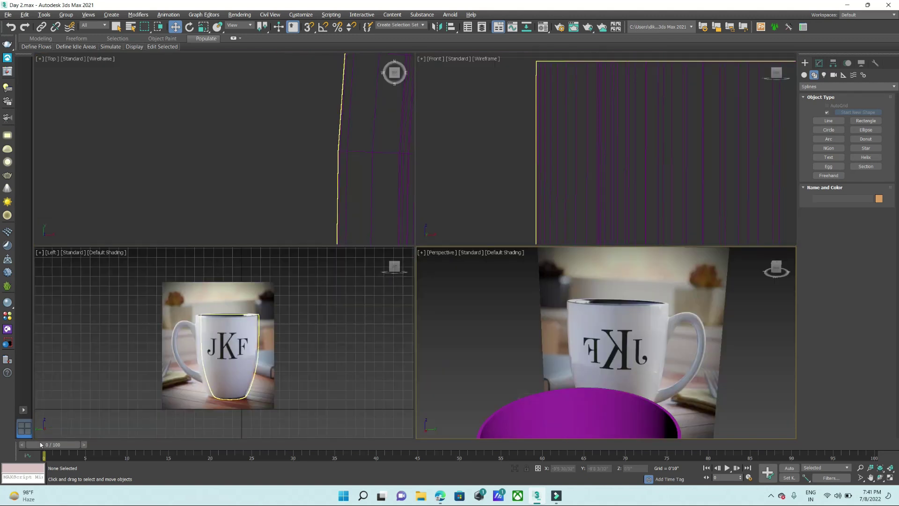
click(339, 336)
key(alt+w)
scroll(347, 229, up, 4)
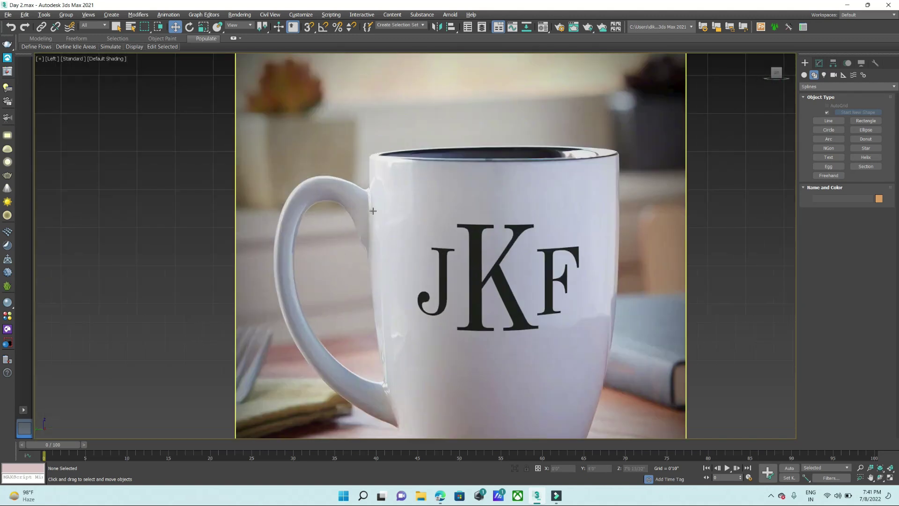
click(896, 87)
click(825, 93)
click(829, 121)
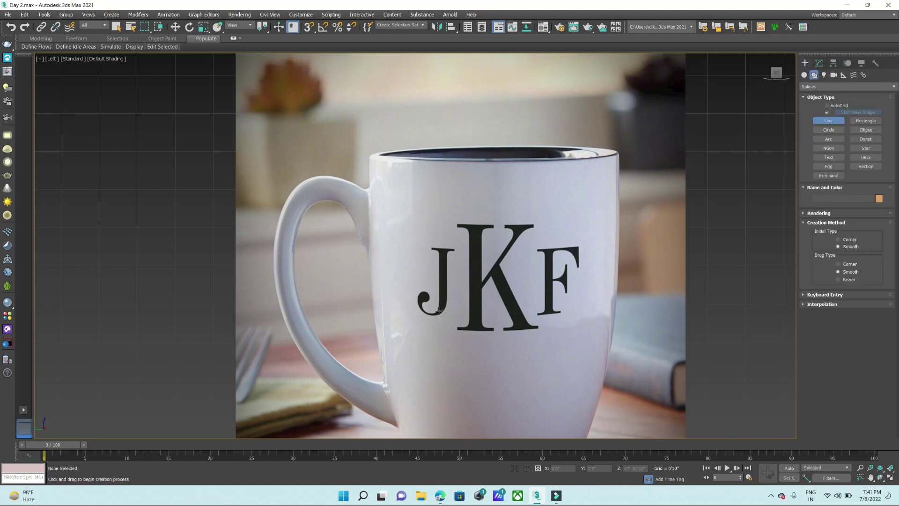
- Trace the handle with six points from upper to lower joint, finishing Line002
scroll(392, 186, up, 2)
scroll(392, 186, up, 3)
scroll(392, 186, down, 2)
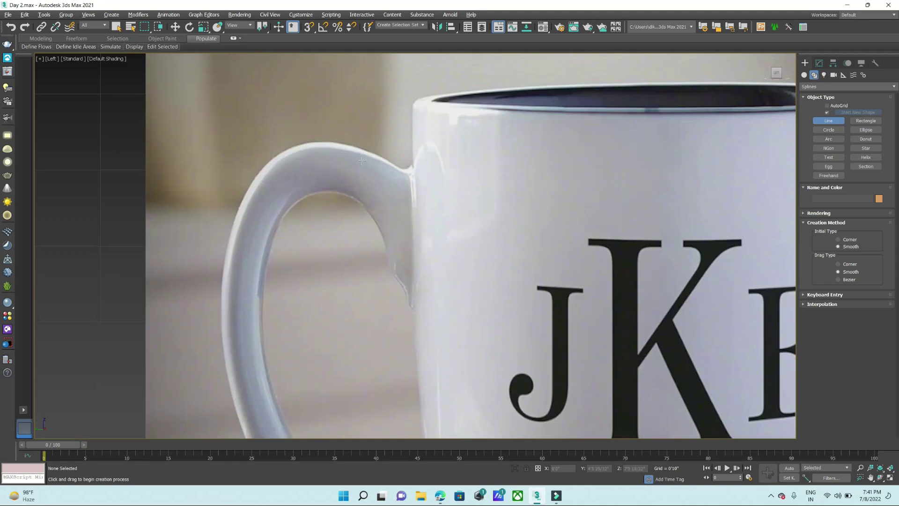
click(412, 201)
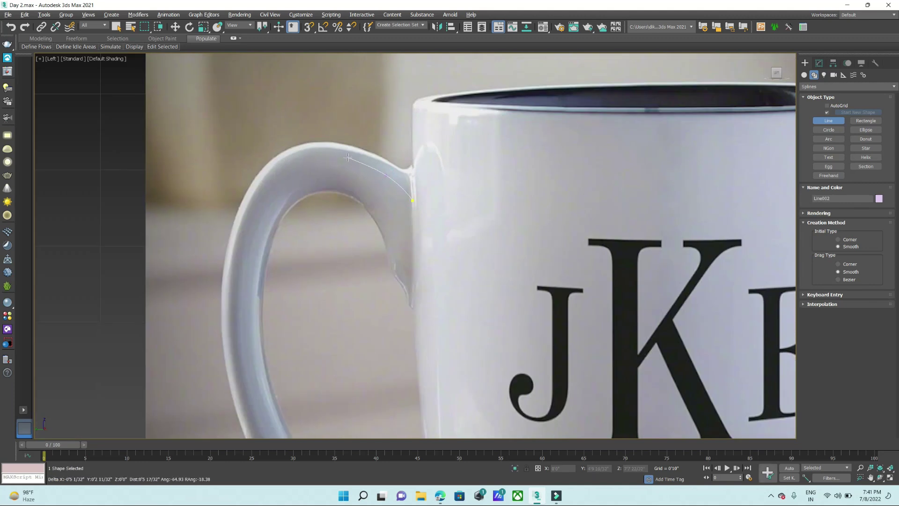
click(303, 161)
click(253, 218)
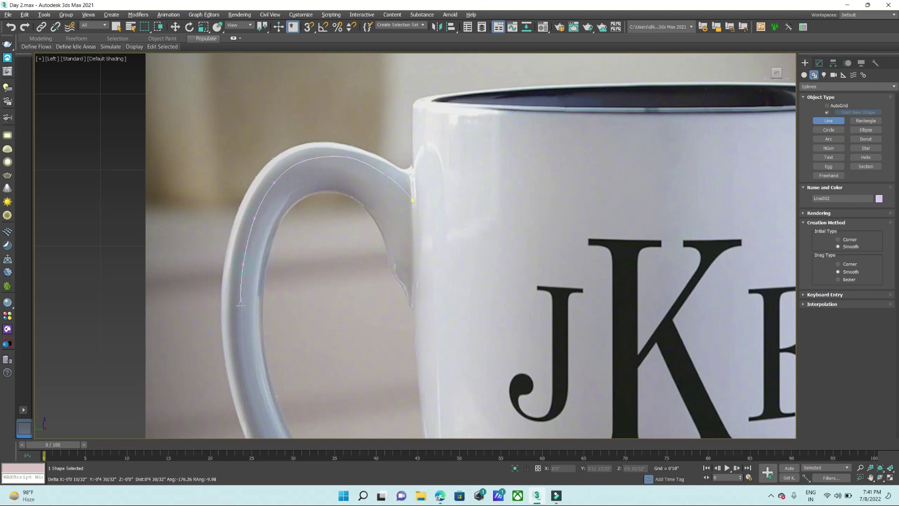
scroll(278, 269, down, 3)
scroll(278, 269, up, 3)
click(278, 291)
click(287, 321)
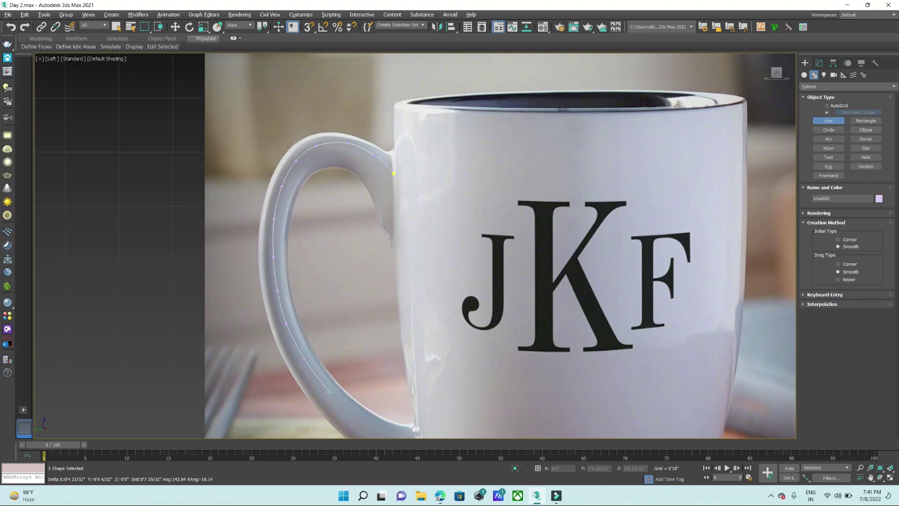
scroll(323, 389, down, 1)
scroll(323, 389, up, 3)
click(366, 389)
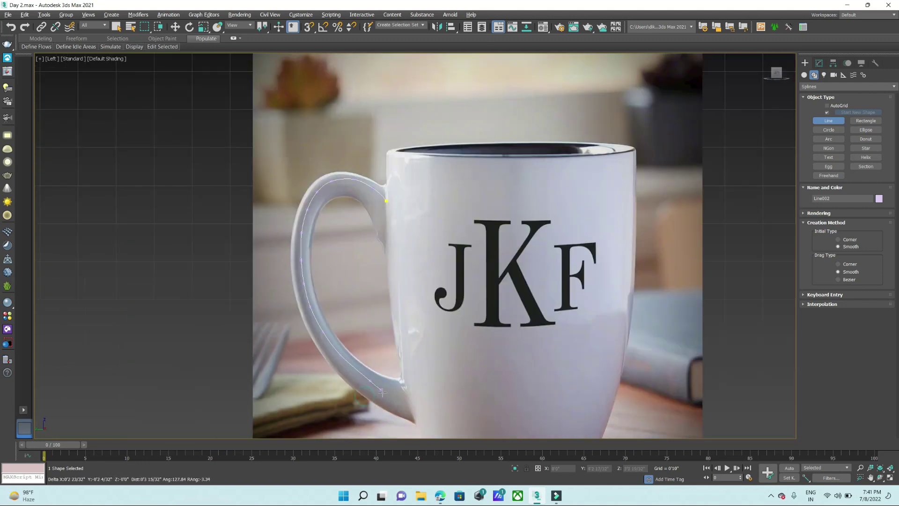
scroll(365, 389, down, 3)
scroll(403, 393, up, 2)
right_click(409, 394)
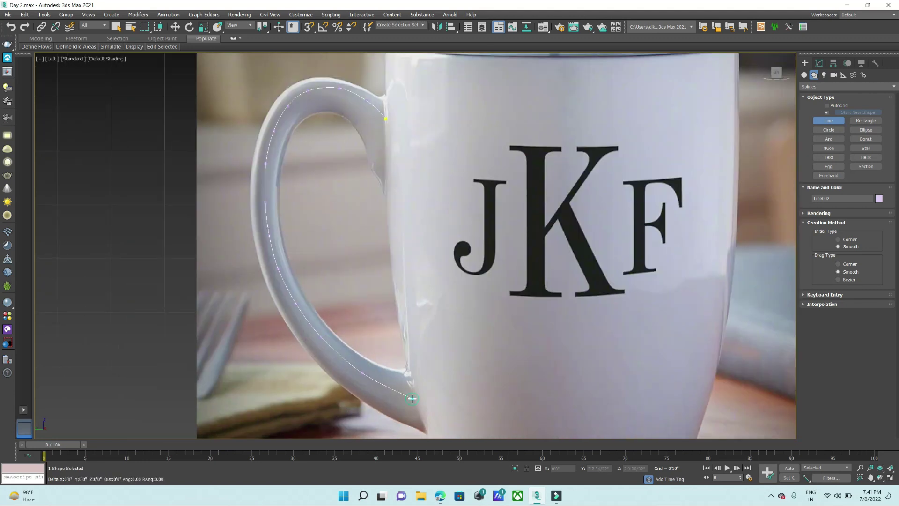
key(alt+w)
key(alt+w)
- Switch to the Top view and exit line creation
scroll(609, 397, down, 5)
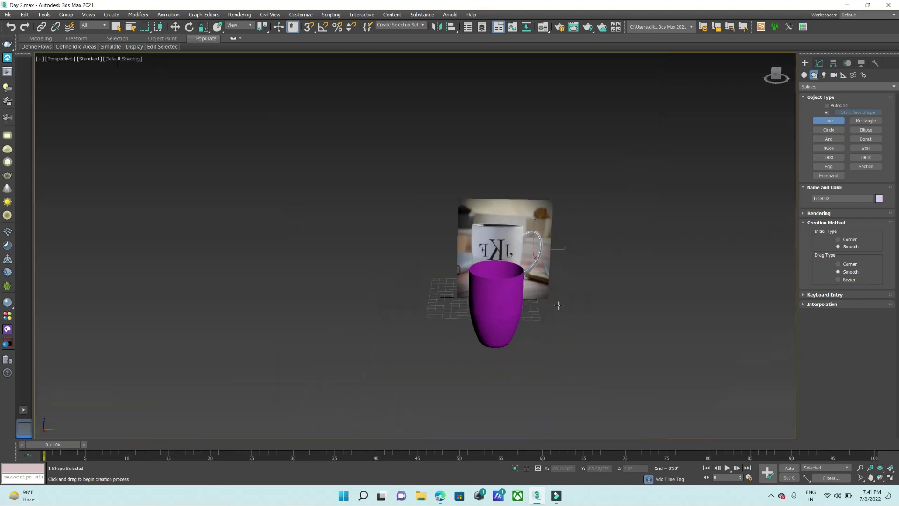
alt+middle_drag(557, 305, 518, 311)
key(t)
scroll(468, 237, down, 5)
right_click(472, 234)
scroll(309, 182, up, 2)
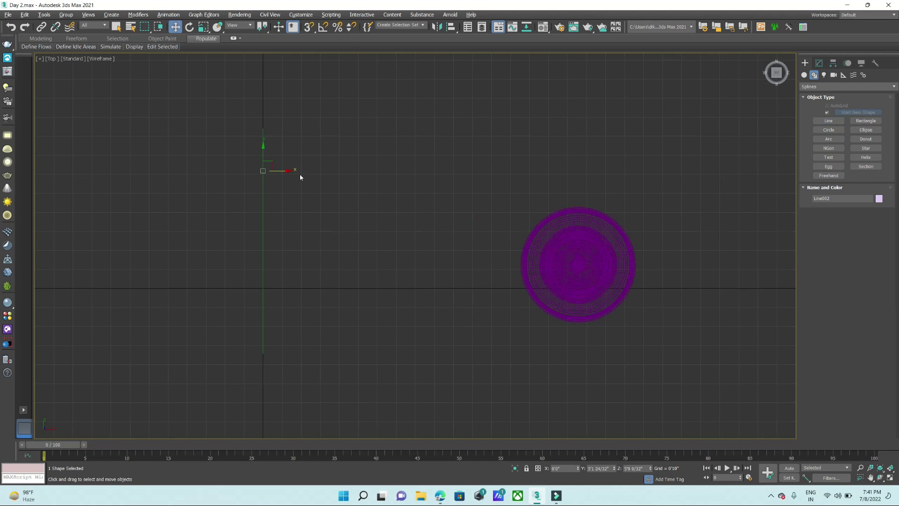
- Move Line002 just outside the mug's rim in Top view and turn on Snaps
drag(320, 171, 598, 205)
scroll(597, 189, up, 5)
scroll(575, 159, up, 2)
drag(536, 104, 541, 165)
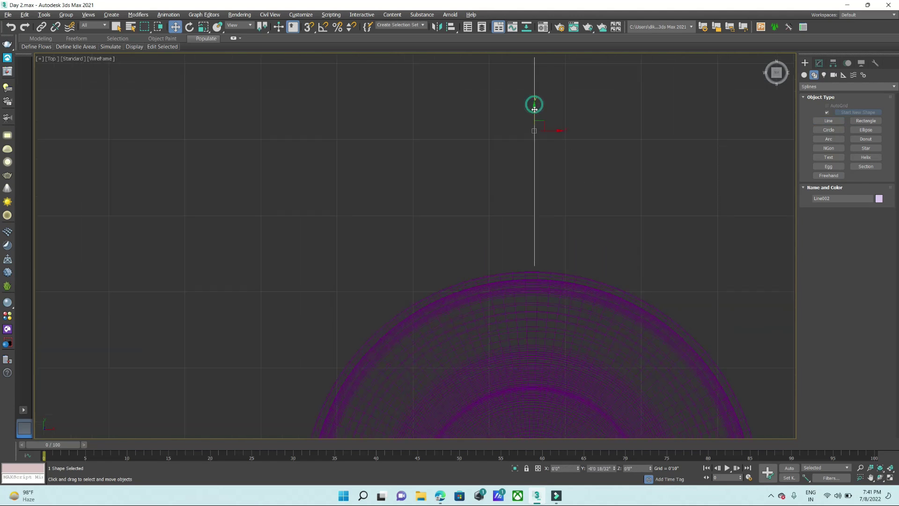
scroll(541, 166, down, 3)
scroll(562, 185, up, 2)
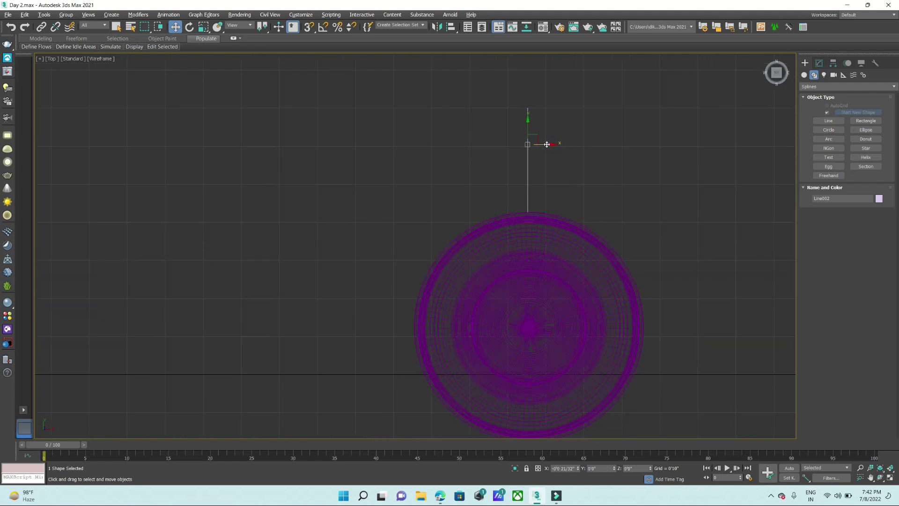
mouse_move(549, 144)
mouse_down()
mouse_move(589, 147)
mouse_move(565, 189)
mouse_up()
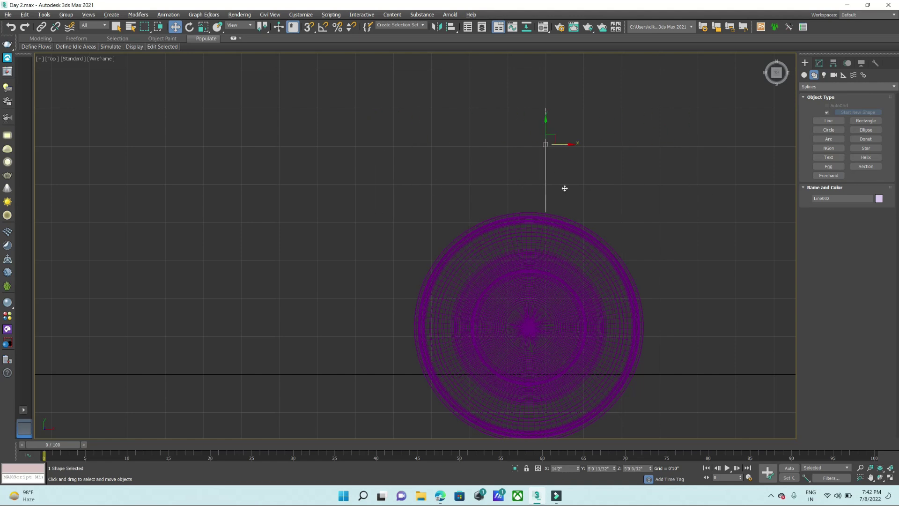
scroll(562, 159, up, 5)
scroll(520, 141, down, 5)
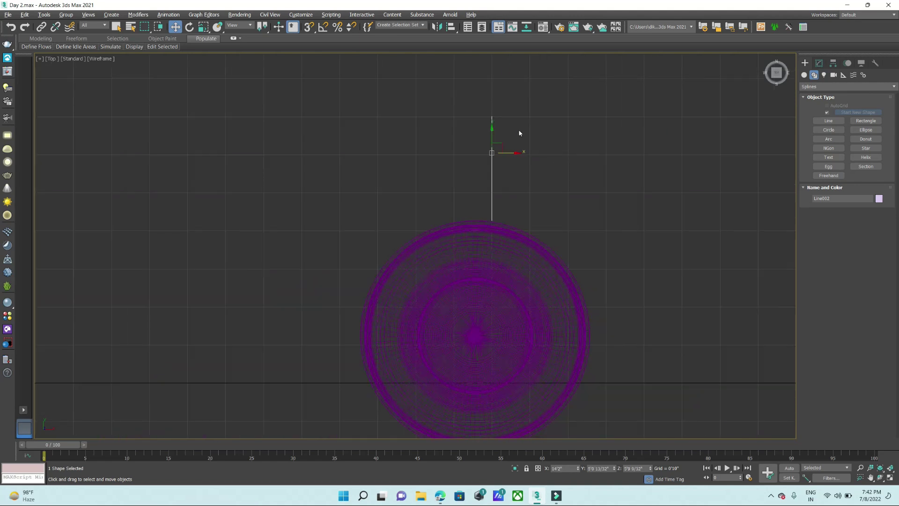
mouse_move(510, 152)
mouse_down()
mouse_move(485, 157)
mouse_move(491, 162)
mouse_up()
click(308, 27)
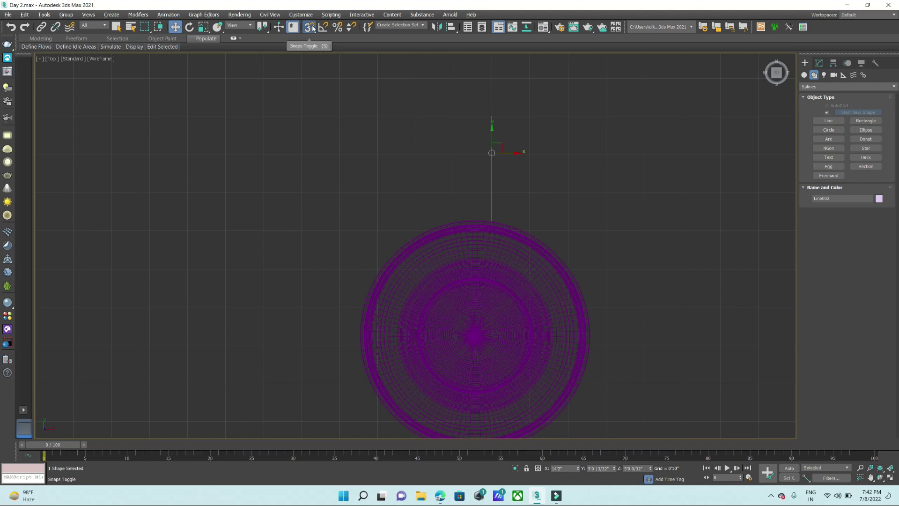
- Draw a new standard-primitive box, Box002, setting its base and height
click(804, 75)
click(829, 114)
scroll(257, 256, down, 2)
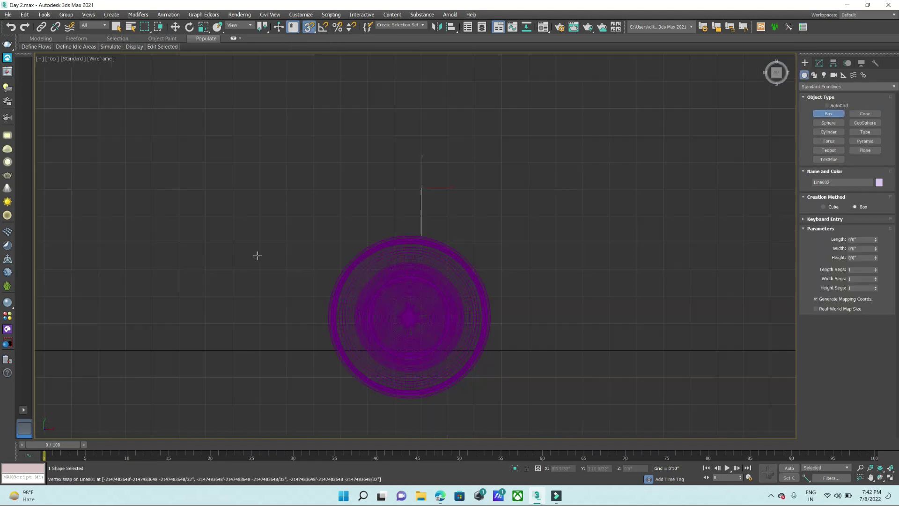
scroll(257, 255, down, 1)
middle_drag(568, 302, 417, 274)
drag(538, 264, 389, 156)
click(540, 221)
drag(663, 249, 717, 281)
- In the maximized Perspective view, move the pink box onto the green box with snapping off
click(668, 394)
key(alt+w)
key(alt+w)
scroll(547, 305, down, 3)
scroll(501, 323, up, 4)
key(w)
click(819, 63)
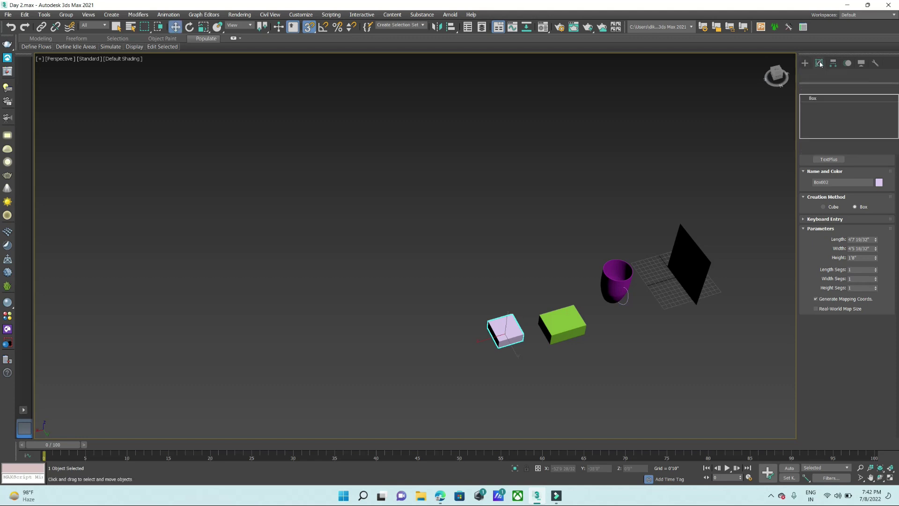
scroll(488, 341, up, 5)
scroll(516, 328, up, 3)
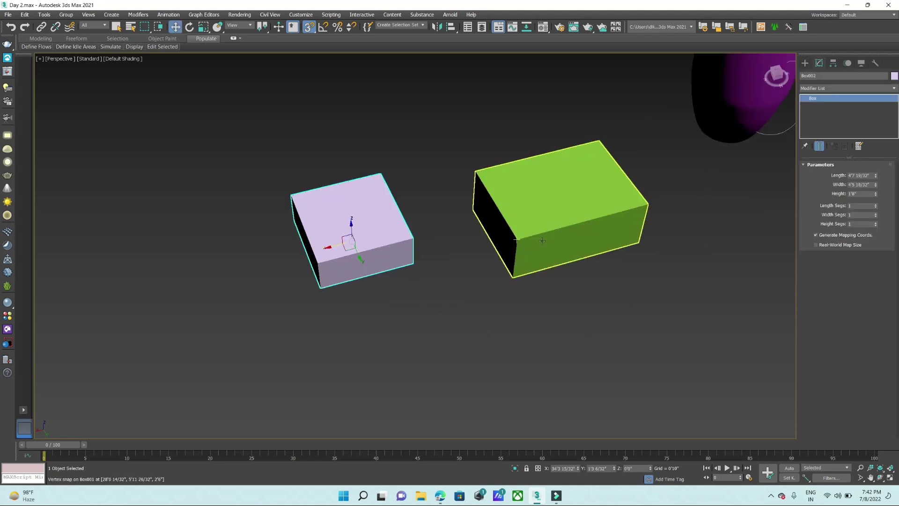
key(s)
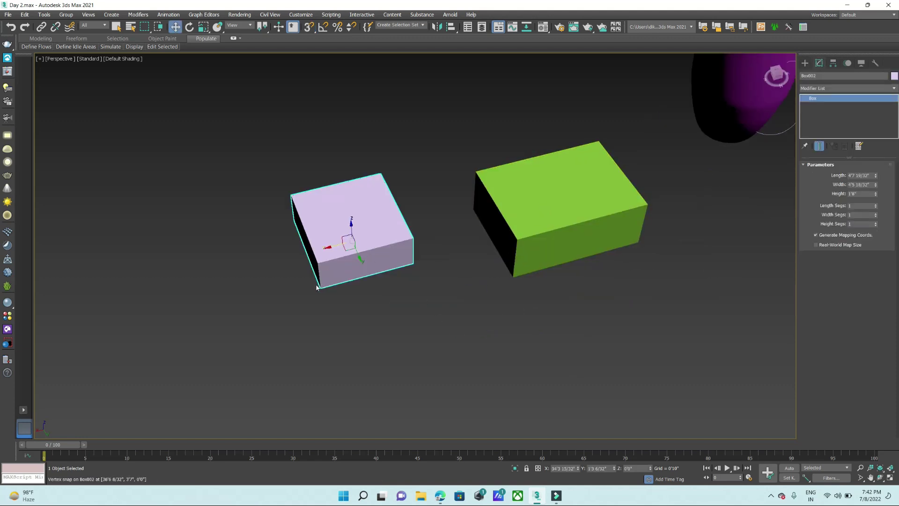
drag(330, 248, 527, 196)
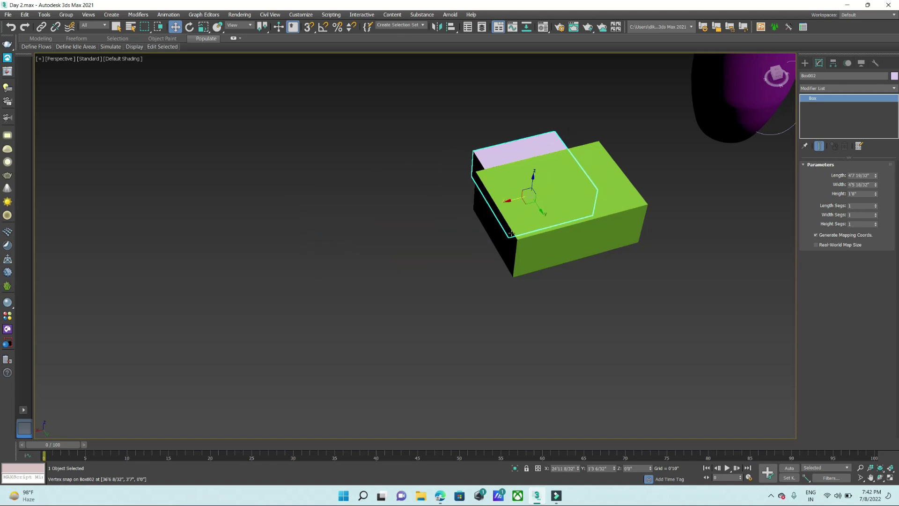
alt+middle_drag(527, 196, 548, 197)
drag(548, 197, 621, 127)
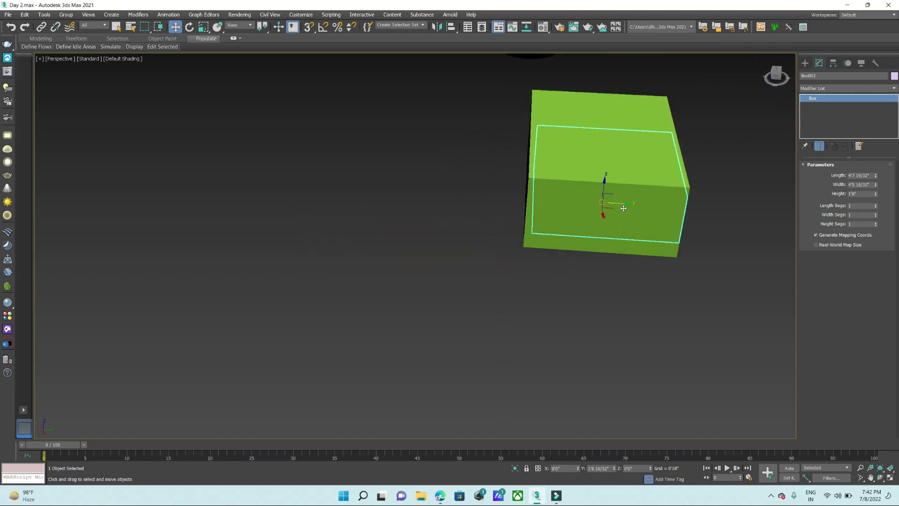
- Raise the pink box slightly above the green box in the Front view
key(alt+w)
key(alt+w)
scroll(522, 197, down, 3)
scroll(424, 181, down, 5)
scroll(494, 201, up, 8)
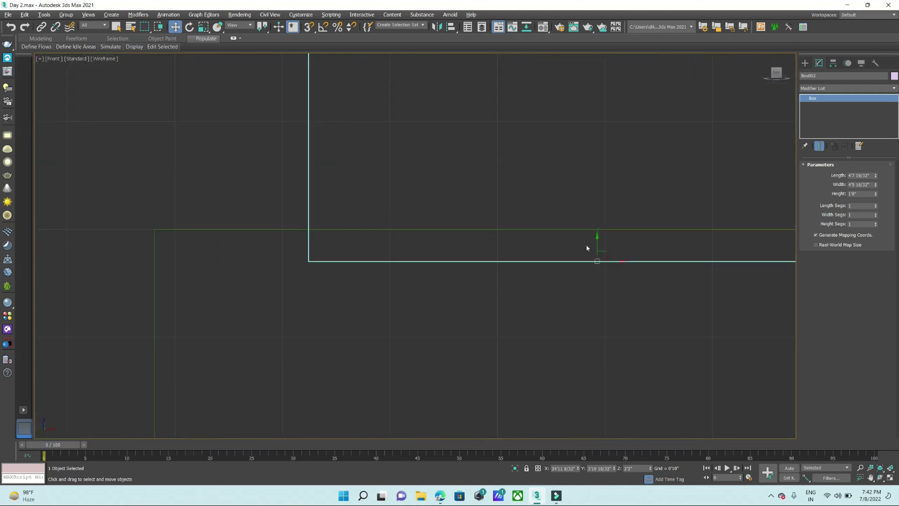
drag(598, 243, 598, 208)
scroll(589, 225, up, 3)
scroll(589, 226, up, 2)
scroll(651, 296, up, 2)
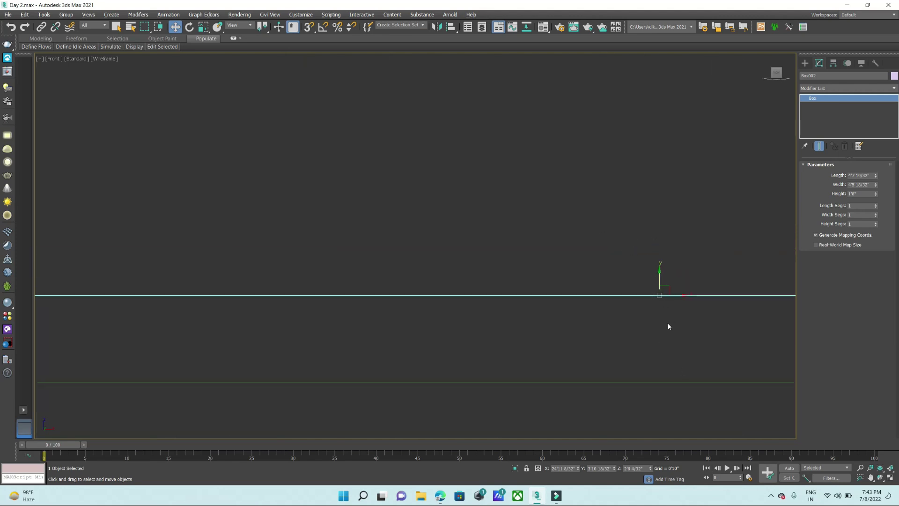
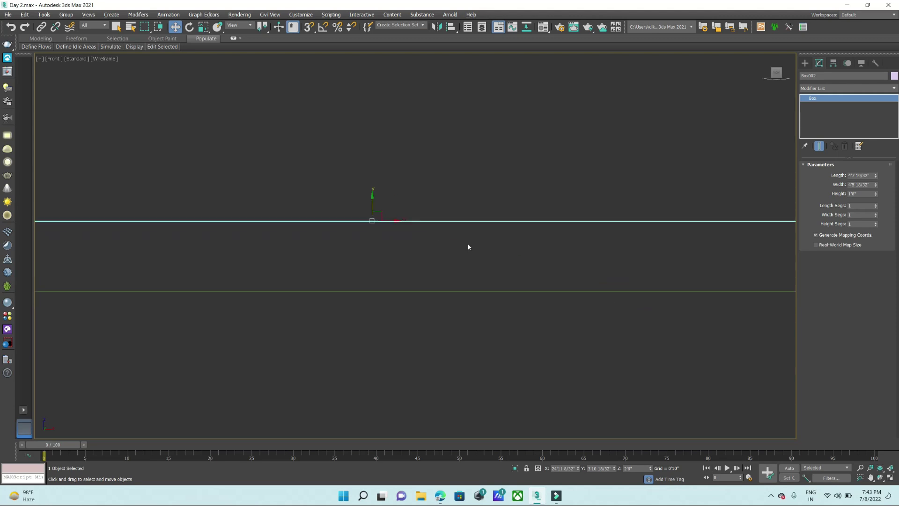
- Move Box002 down and right beside the green box in the Top and Front views
mouse_move(374, 204)
mouse_down()
mouse_move(371, 294)
mouse_move(385, 263)
mouse_up()
scroll(385, 264, down, 5)
key(alt+w)
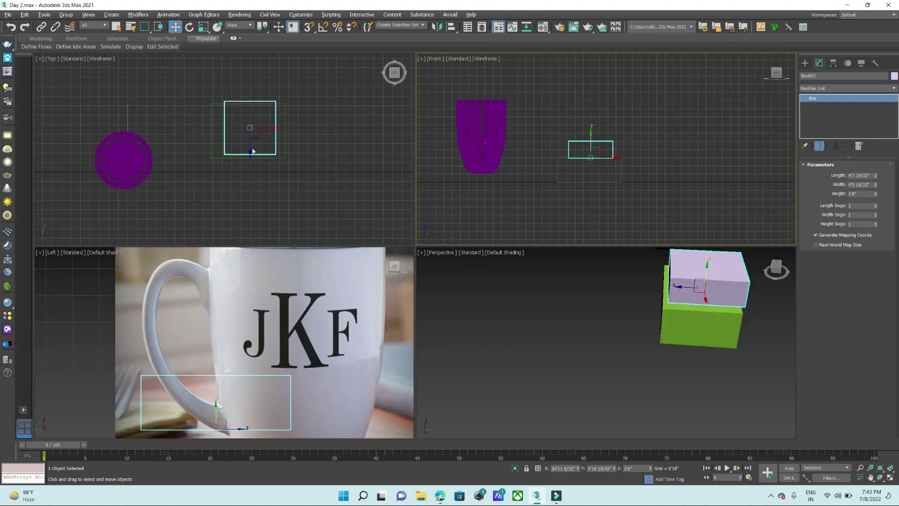
key(alt+w)
scroll(466, 192, up, 2)
drag(464, 190, 464, 198)
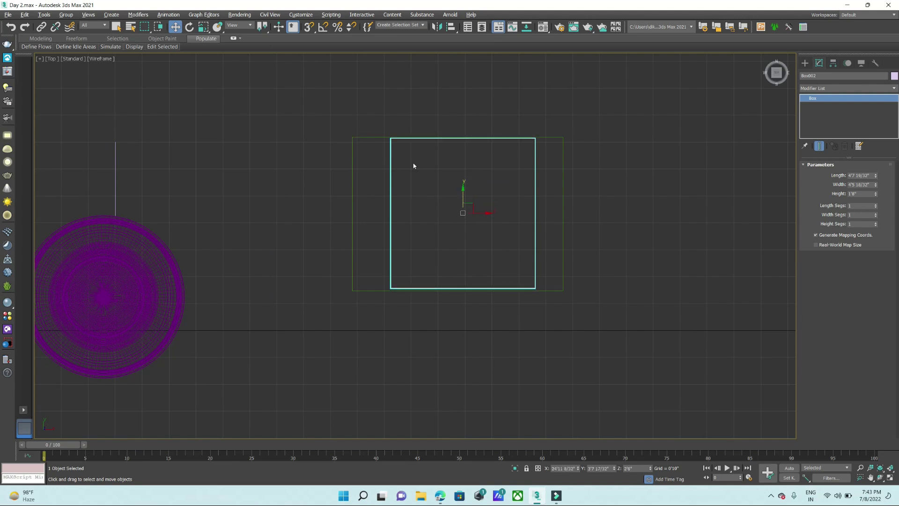
key(alt+w)
key(alt+w)
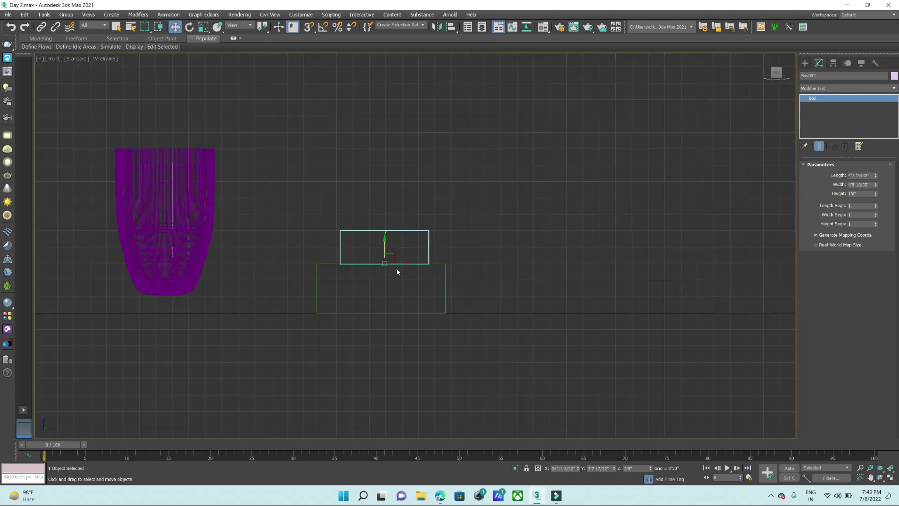
drag(402, 263, 576, 265)
key(alt+w)
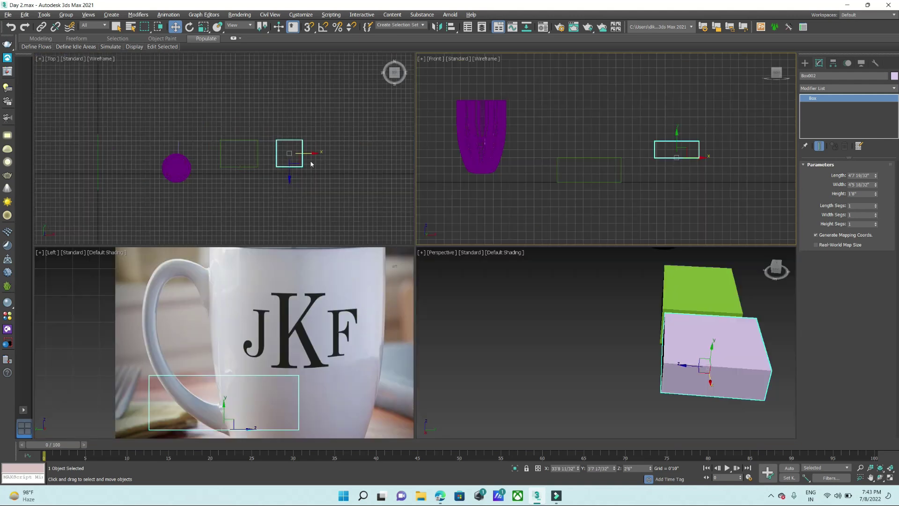
drag(290, 154, 290, 186)
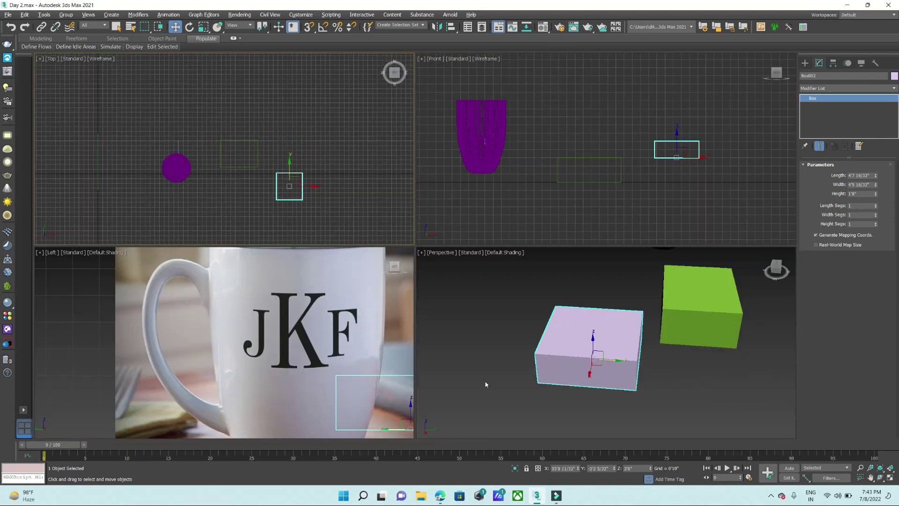
- Admit the waiting participant to the video call, then turn on vertex snapping with S
mouse_move(440, 496)
click(497, 448)
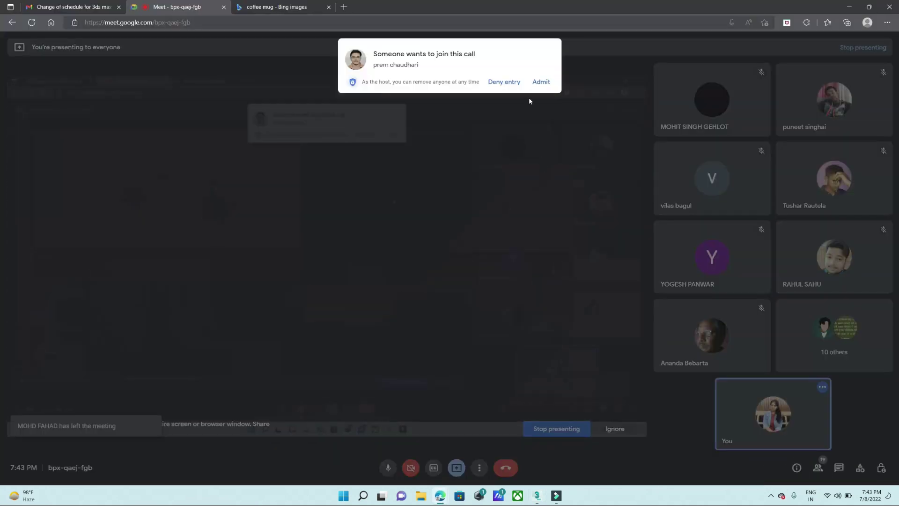
click(541, 86)
key(alt+Tab)
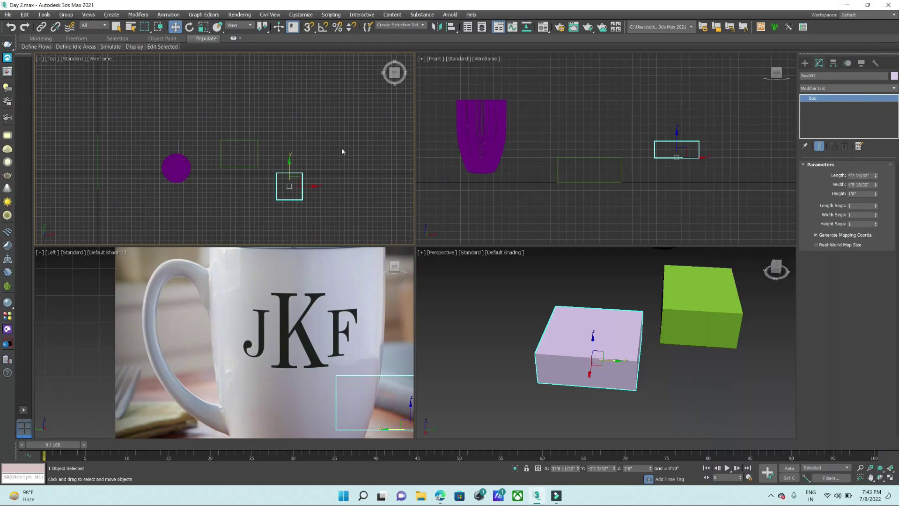
key(alt+w)
key(s)
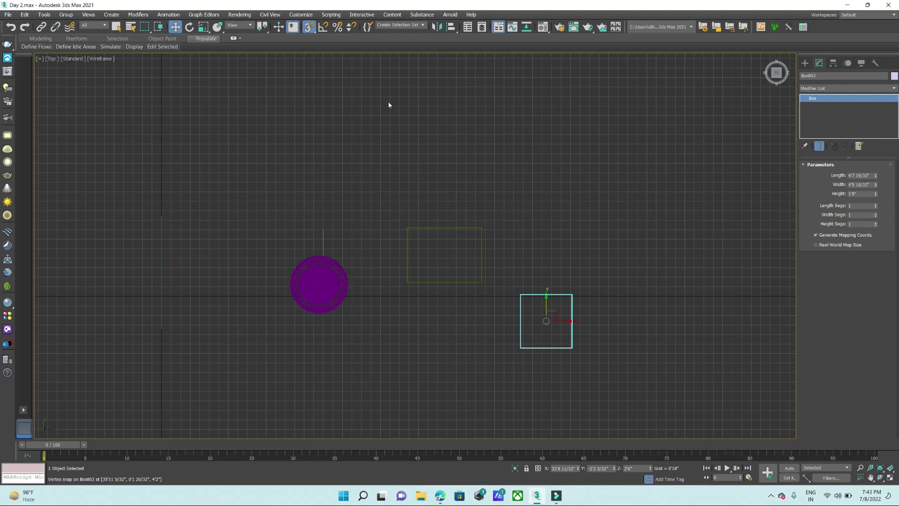
- Toggle Enable Axis Constraints on the Options page of Grid and Snap Settings
right_click(310, 27)
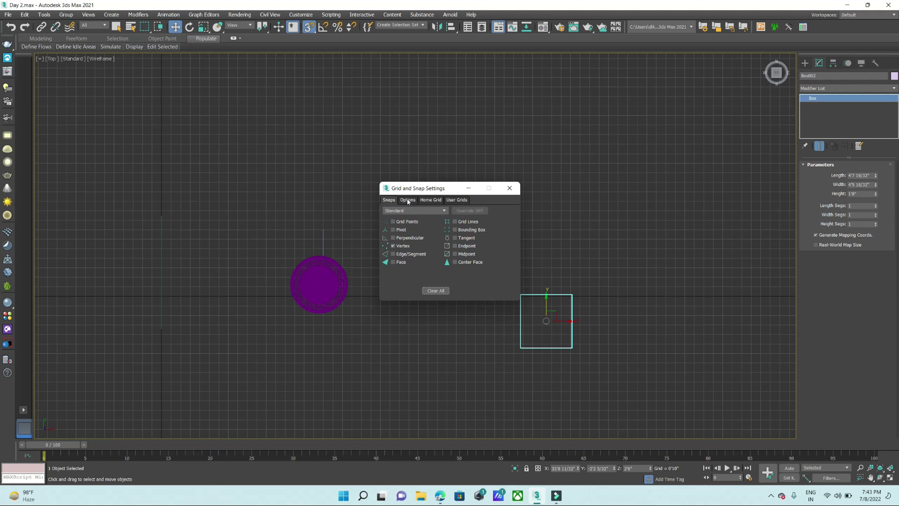
click(408, 200)
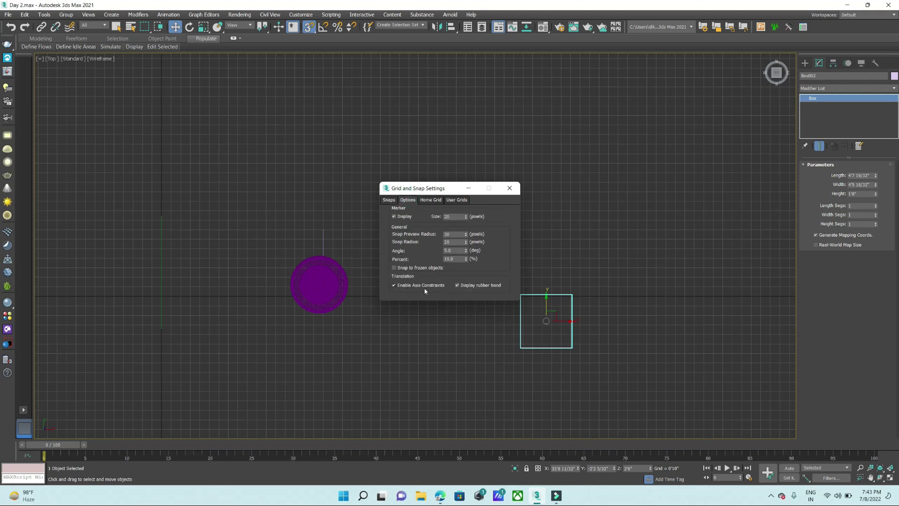
click(394, 286)
click(510, 188)
- Test-snap Box002's corner onto the green box's corner in the Front view, then undo it
key(alt+w)
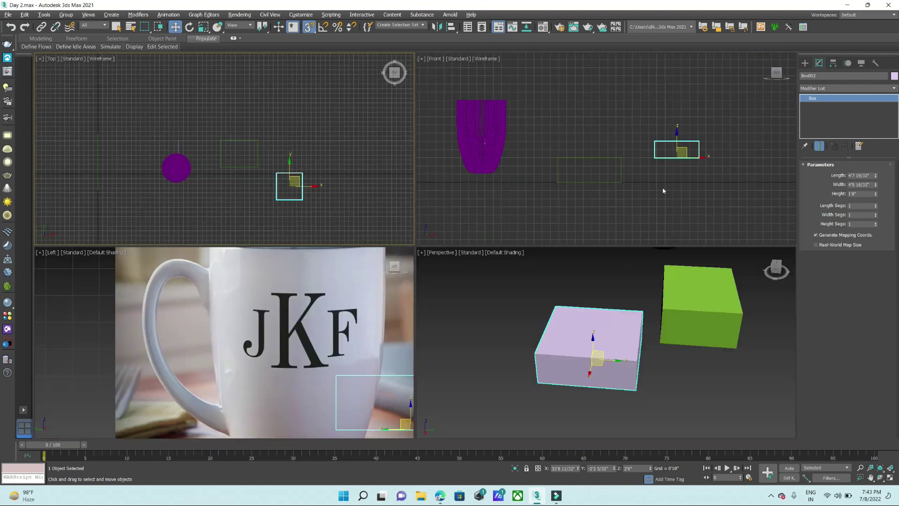
key(alt+w)
drag(513, 231, 521, 235)
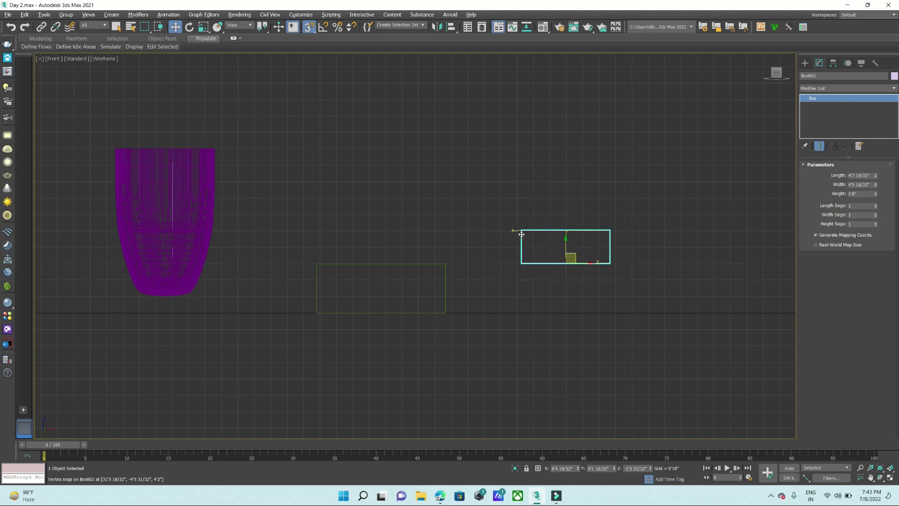
drag(522, 235, 317, 262)
key(ctrl+z)
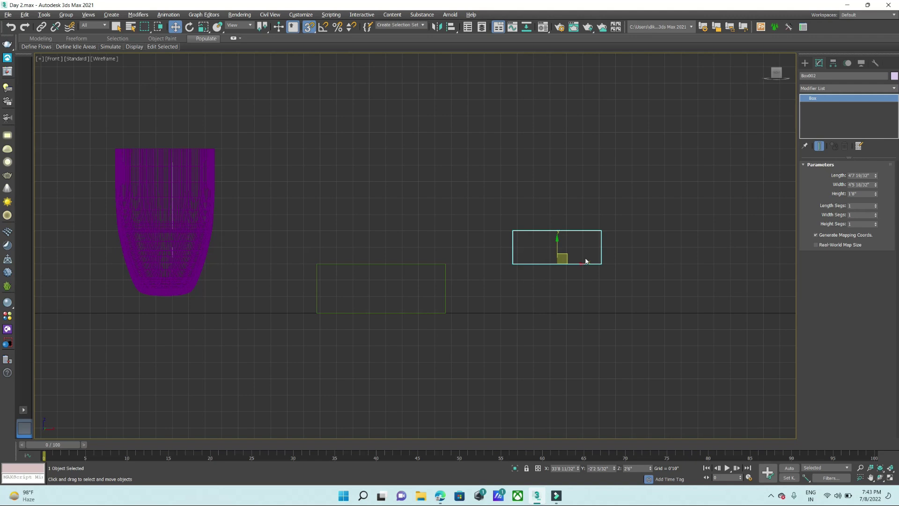
- Enable Axis Constraints in the Grid and Snap Settings Options page
right_click(313, 32)
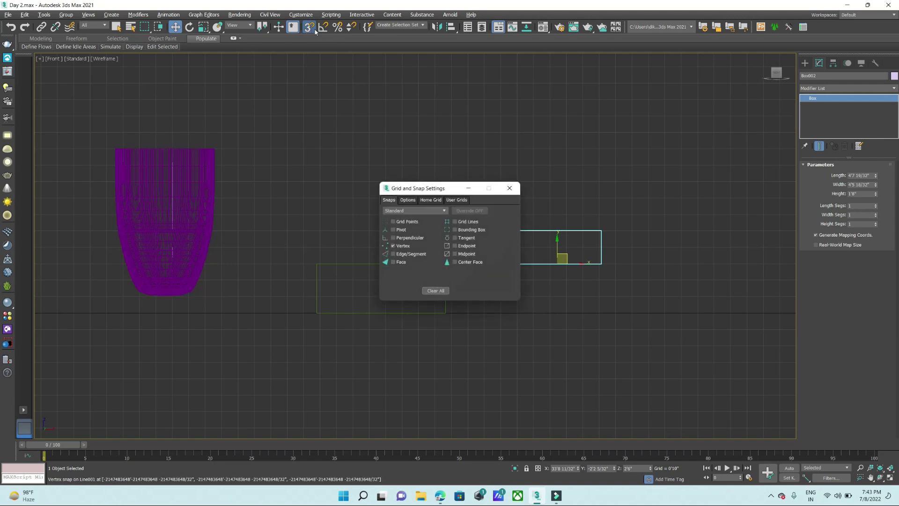
click(408, 201)
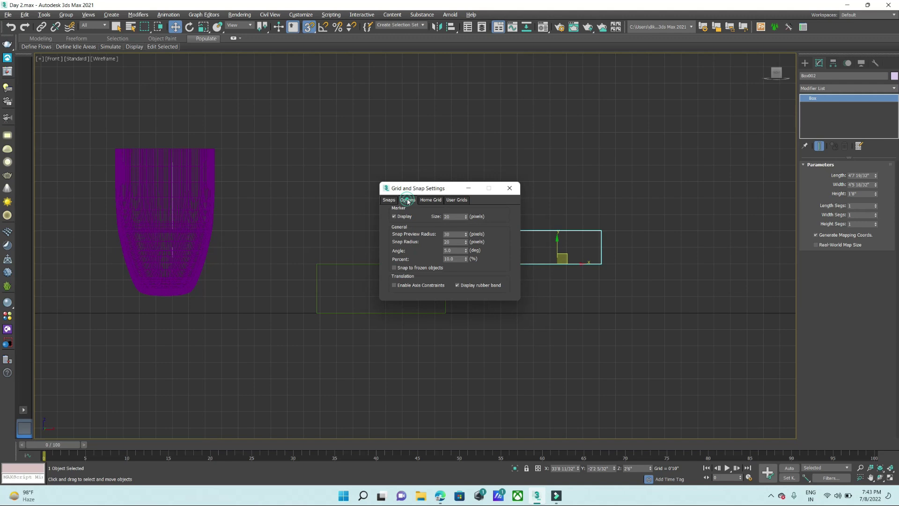
click(394, 284)
click(510, 188)
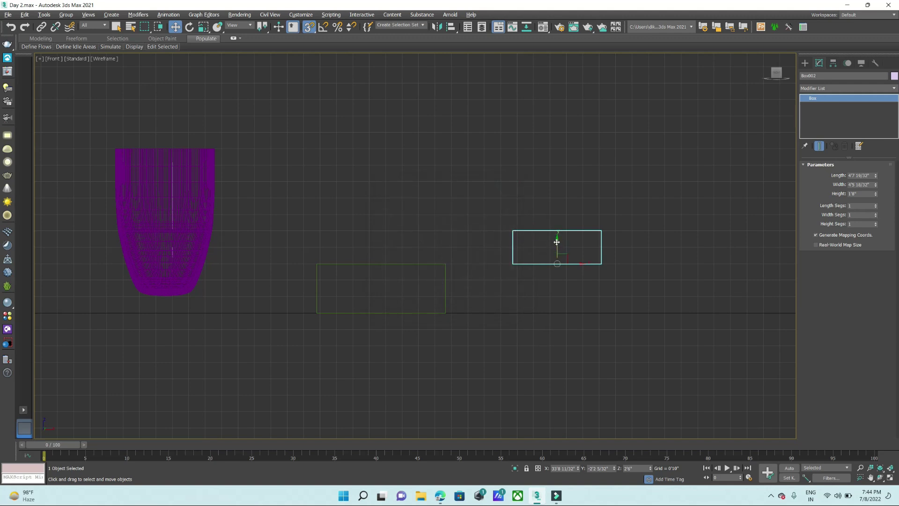
mouse_move(513, 230)
mouse_down()
mouse_move(490, 169)
mouse_move(213, 255)
mouse_move(429, 195)
mouse_move(440, 345)
mouse_move(402, 146)
mouse_move(398, 295)
mouse_up()
right_click(488, 255)
mouse_move(600, 230)
mouse_down()
mouse_move(566, 182)
mouse_move(262, 287)
mouse_move(670, 433)
mouse_move(157, 182)
mouse_move(680, 269)
mouse_move(323, 336)
mouse_move(634, 261)
mouse_move(357, 303)
mouse_move(571, 397)
mouse_move(562, 401)
mouse_up()
click(415, 459)
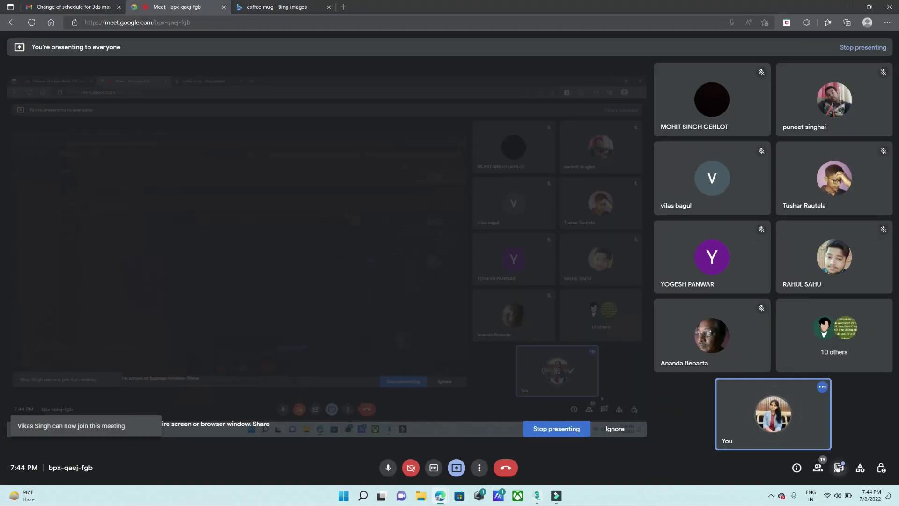
click(839, 468)
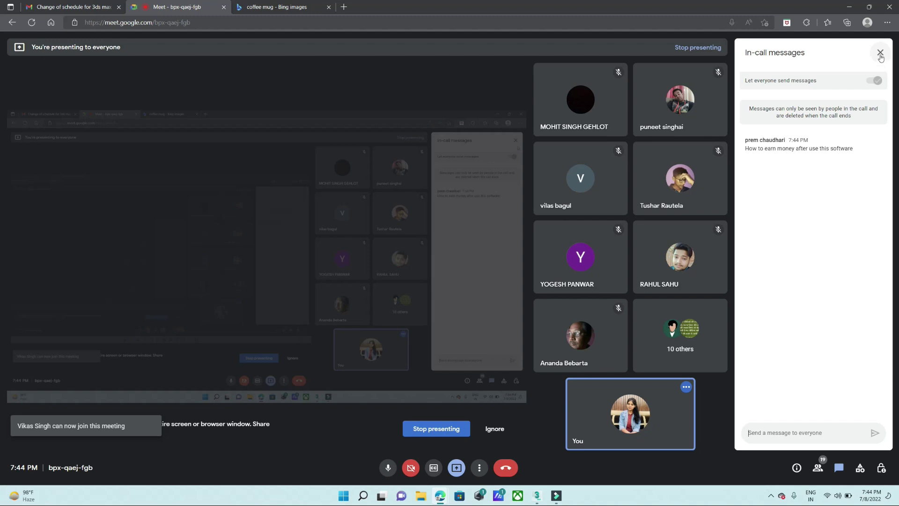
click(880, 52)
key(alt+Tab)
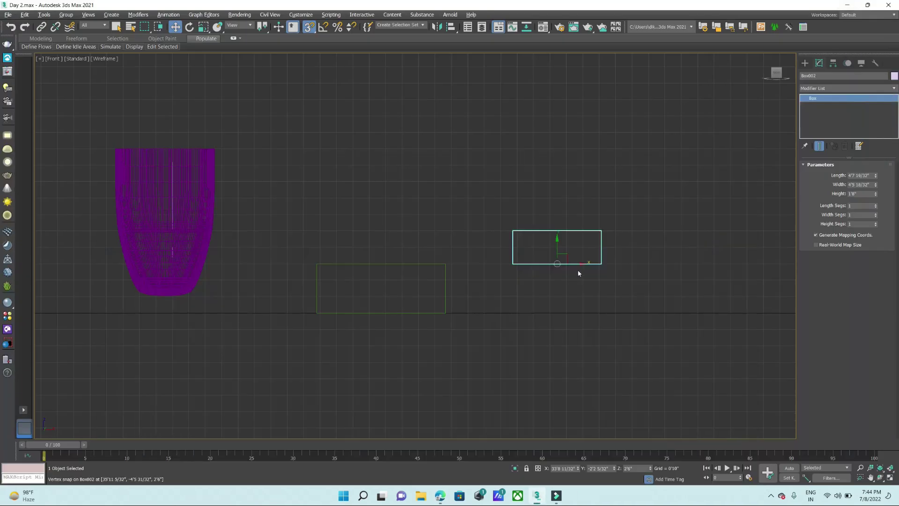
- Snap Box002 onto the green box's top-left corner in the Top view
key(alt+w)
key(alt+w)
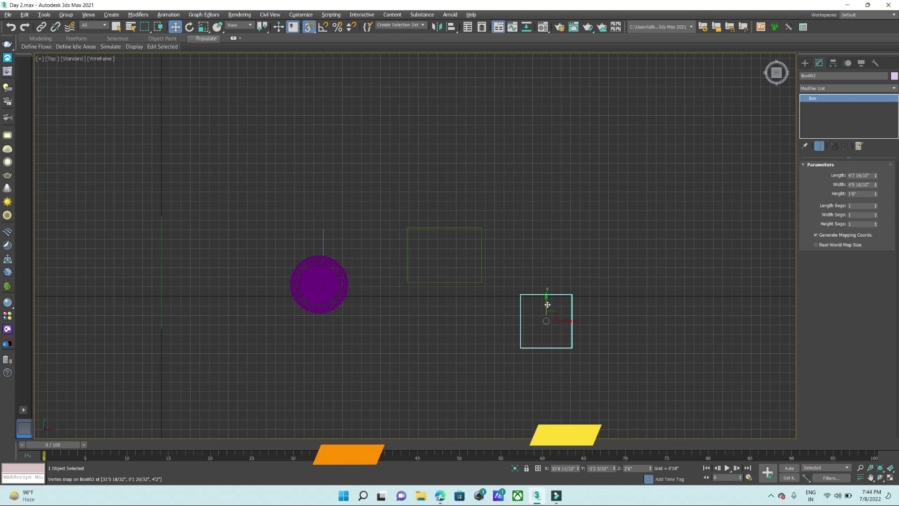
drag(521, 294, 482, 228)
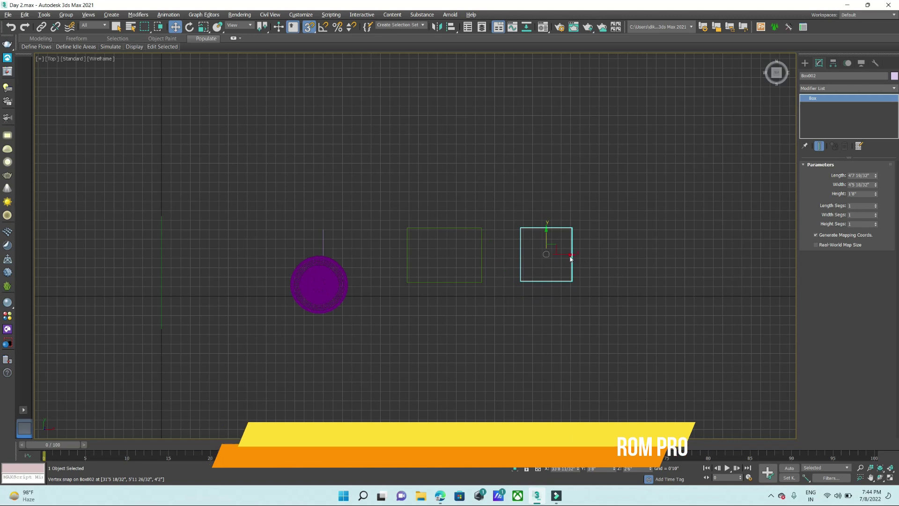
drag(521, 230, 407, 228)
- Lift Box002 and snap it down onto the green box's top in the Front view
key(alt+w)
key(alt+w)
scroll(378, 244, up, 3)
drag(380, 246, 381, 175)
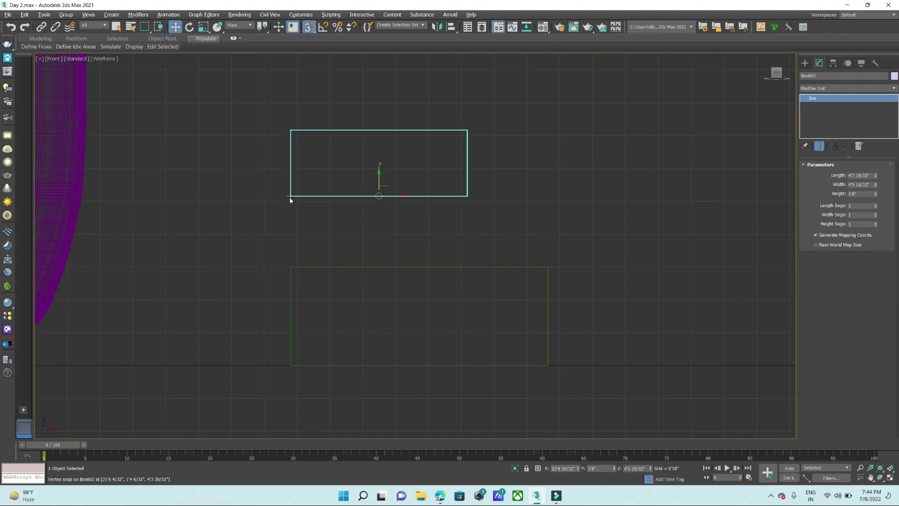
drag(292, 196, 291, 267)
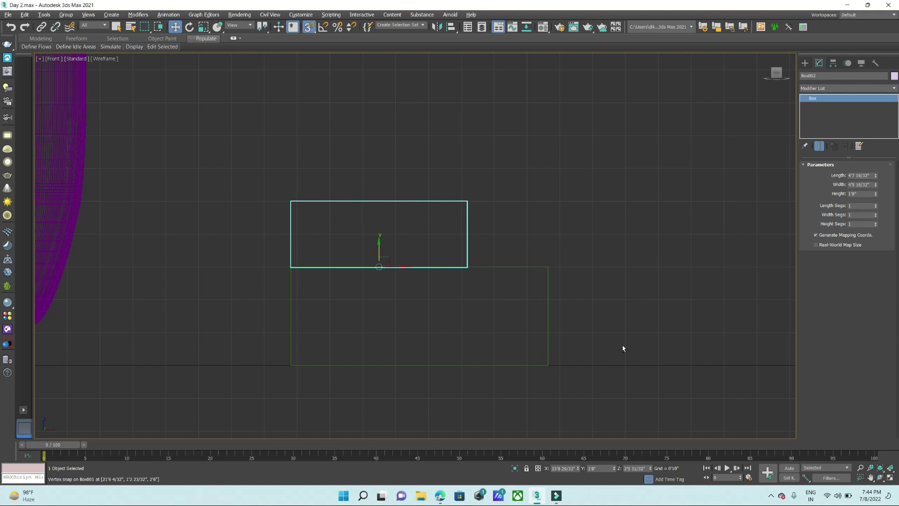
key(alt+w)
key(alt+w)
- Delete both boxes, orbiting the Perspective view around the cup
mouse_move(657, 328)
alt+middle_down()
mouse_move(566, 269)
mouse_move(595, 331)
alt+middle_up()
key(Delete)
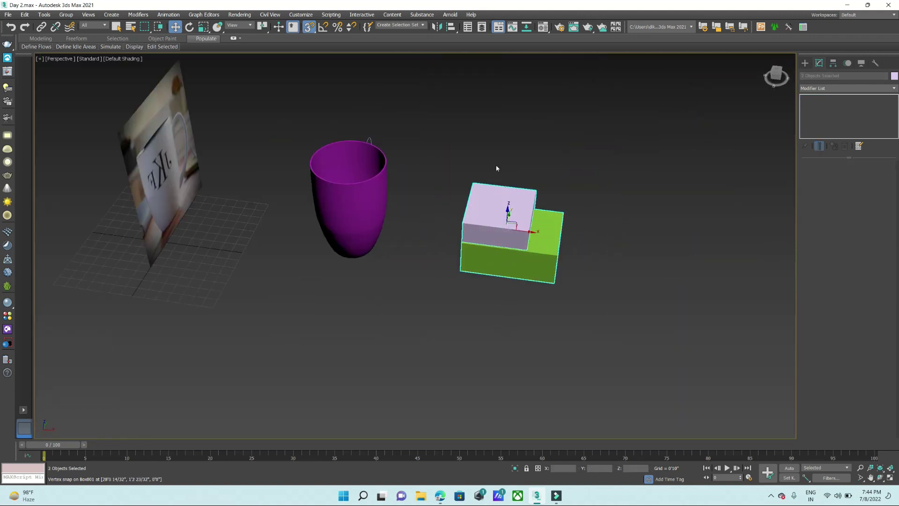
mouse_move(461, 218)
alt+middle_down()
mouse_move(437, 229)
mouse_move(331, 140)
alt+middle_up()
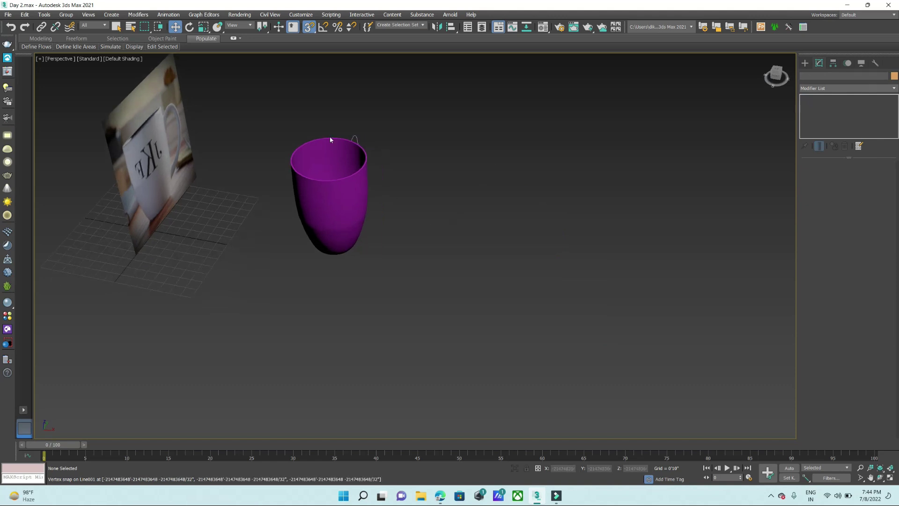
- Finish the vertical line and move it right onto a vertex in the Top view
right_click(356, 136)
key(alt+w)
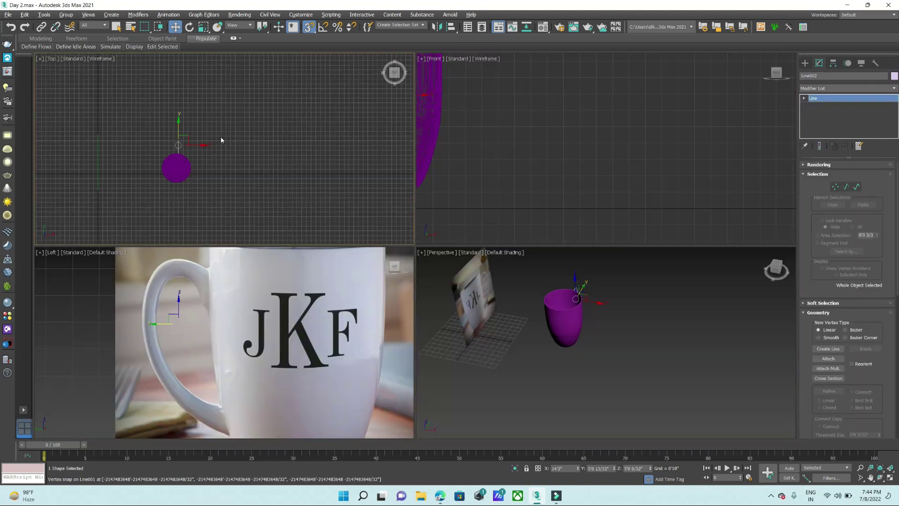
key(alt+w)
drag(330, 226, 615, 231)
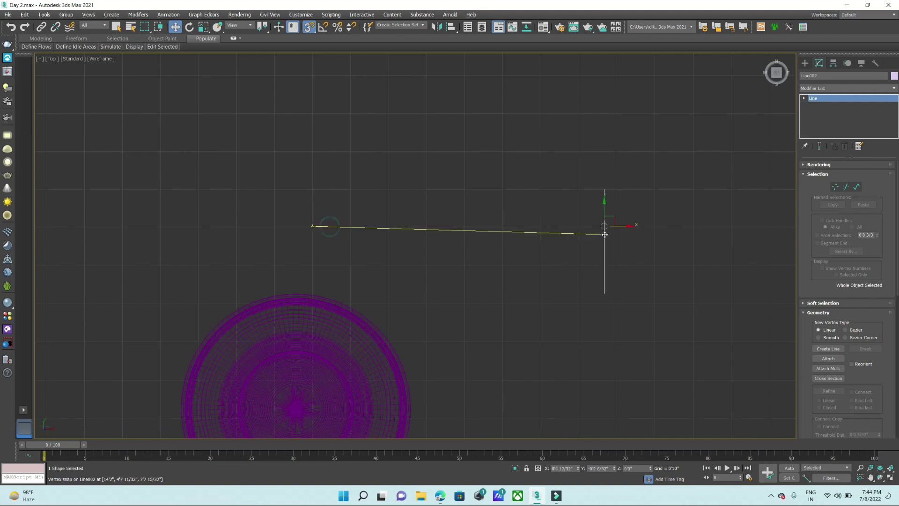
- Convert the lathed mug to an Editable Poly
scroll(607, 295, up, 5)
scroll(709, 210, down, 5)
scroll(675, 235, up, 2)
scroll(538, 209, up, 5)
scroll(563, 160, up, 3)
scroll(564, 159, up, 3)
scroll(542, 199, up, 2)
scroll(562, 200, up, 2)
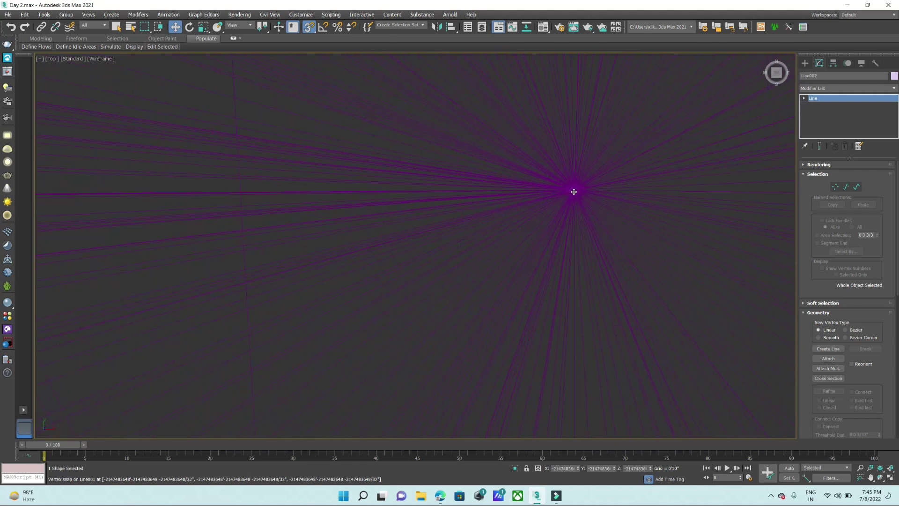
mouse_move(575, 190)
middle_down()
mouse_move(529, 201)
mouse_move(510, 159)
middle_up()
scroll(499, 168, down, 5)
scroll(492, 174, down, 4)
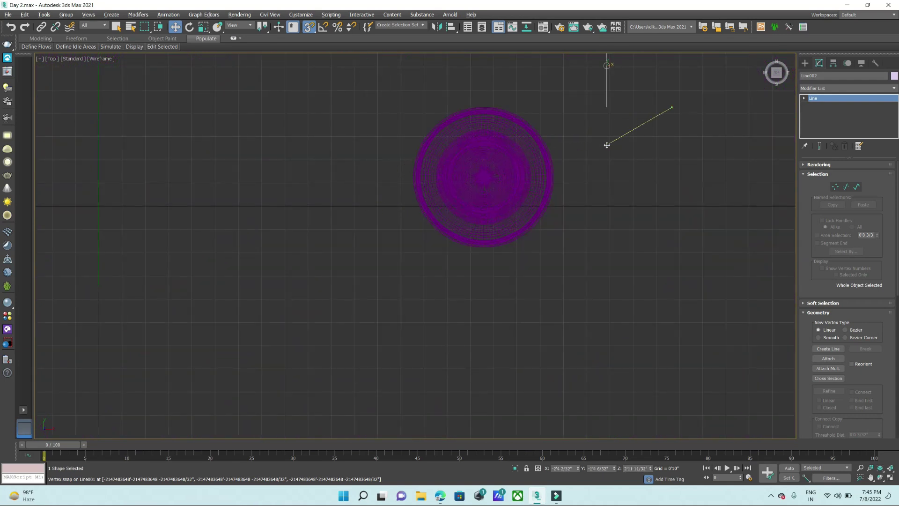
click(487, 176)
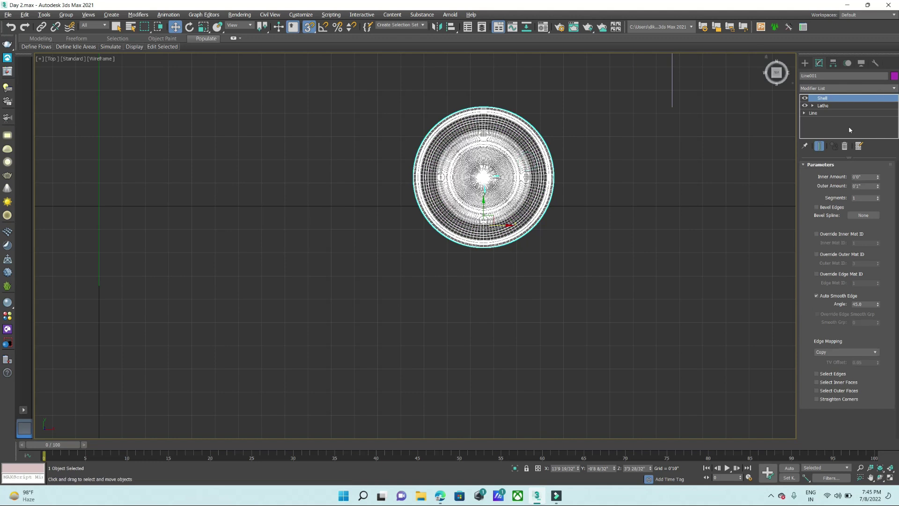
right_click(505, 160)
mouse_move(534, 253)
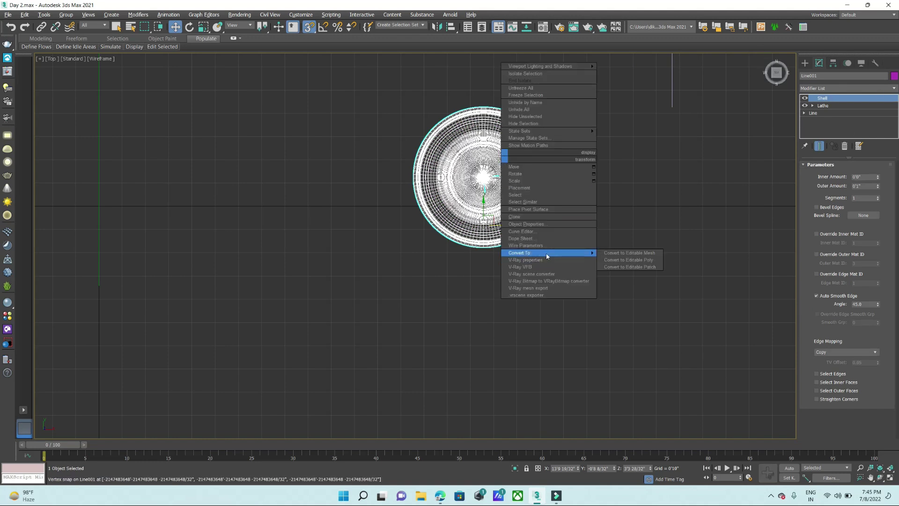
click(607, 260)
click(628, 195)
- Start drawing a new line beside the mug in the Top view
scroll(478, 170, up, 5)
scroll(540, 187, down, 5)
click(616, 135)
- Finish the new line, then undo two misplaced attempts to move it onto the mug
click(616, 177)
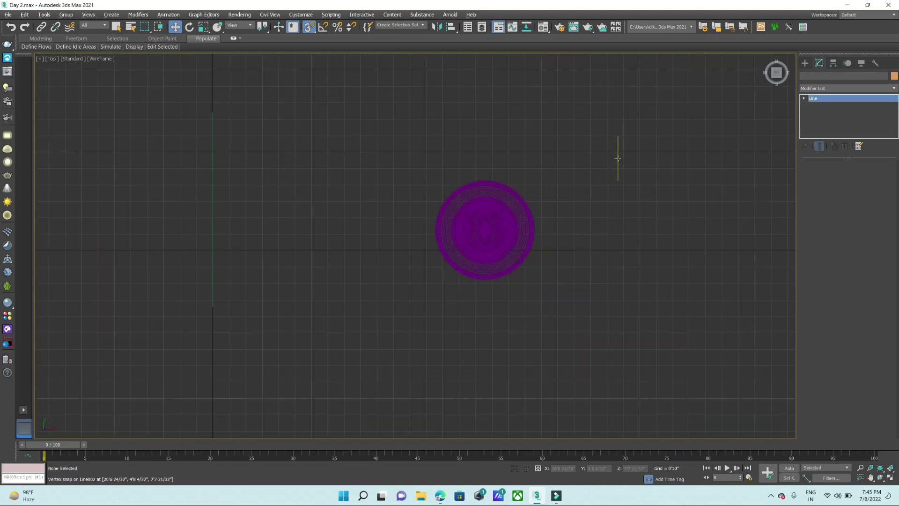
right_click(616, 176)
scroll(618, 188, up, 5)
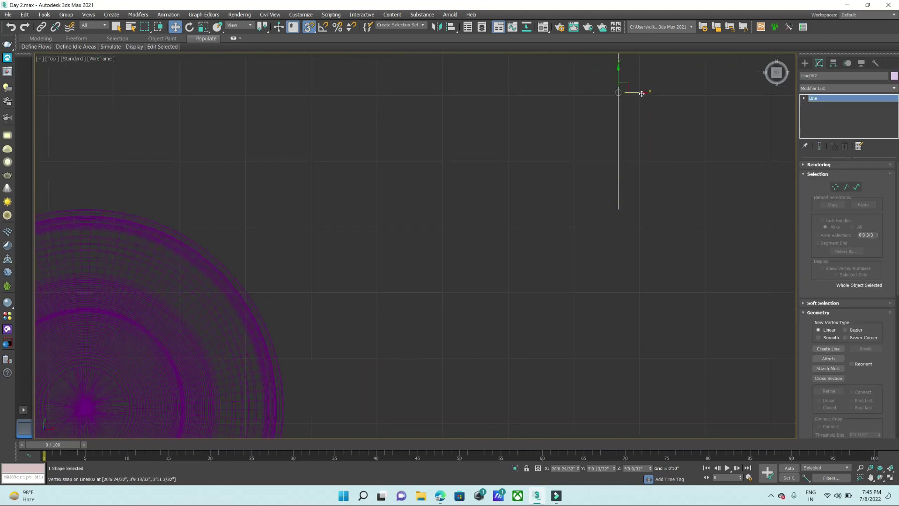
drag(618, 211, 618, 206)
scroll(623, 215, down, 5)
scroll(632, 229, up, 7)
scroll(481, 191, down, 2)
scroll(481, 193, down, 3)
scroll(489, 193, down, 3)
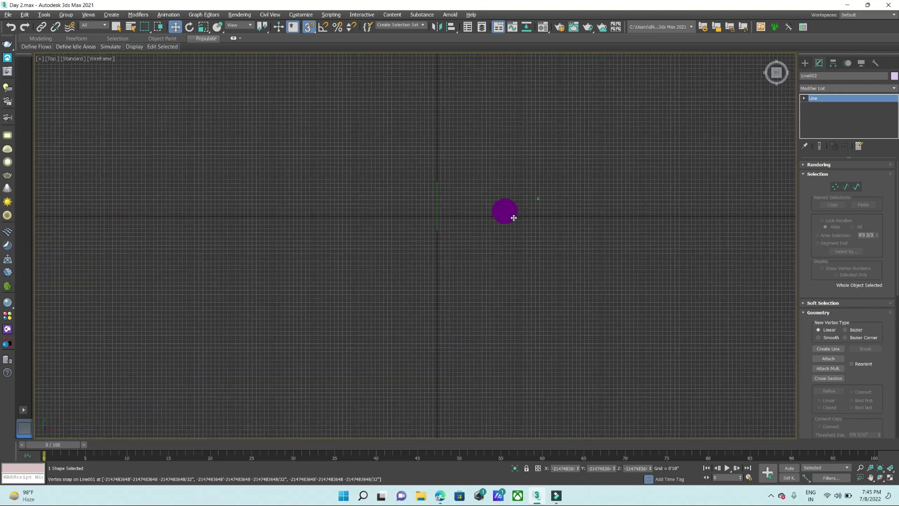
scroll(519, 203, up, 2)
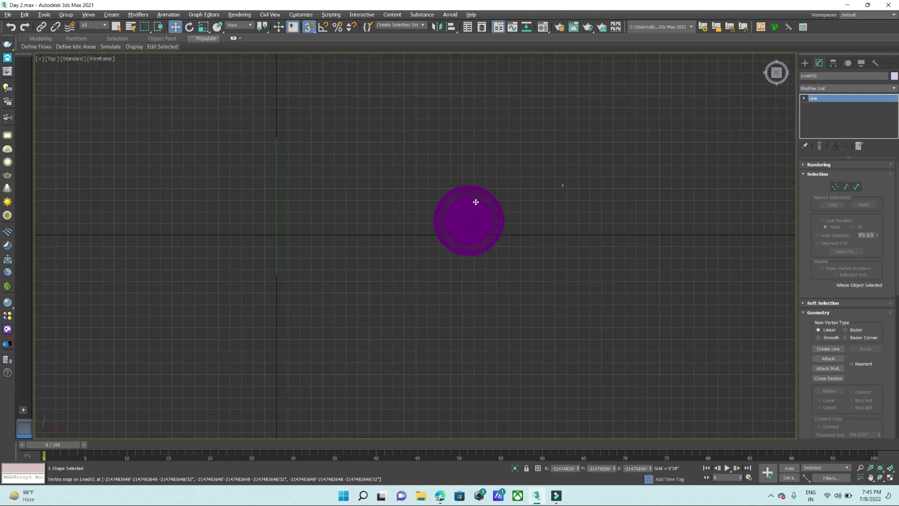
key(ctrl+z)
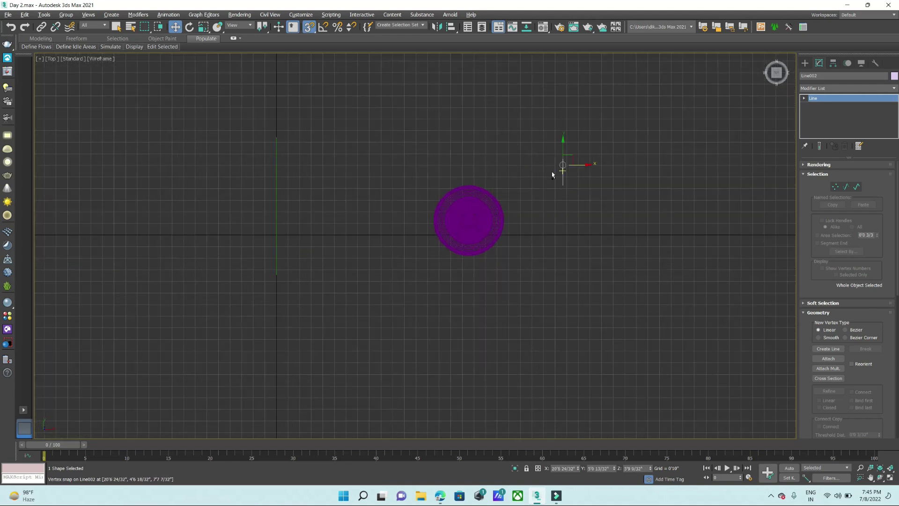
drag(581, 165, 485, 206)
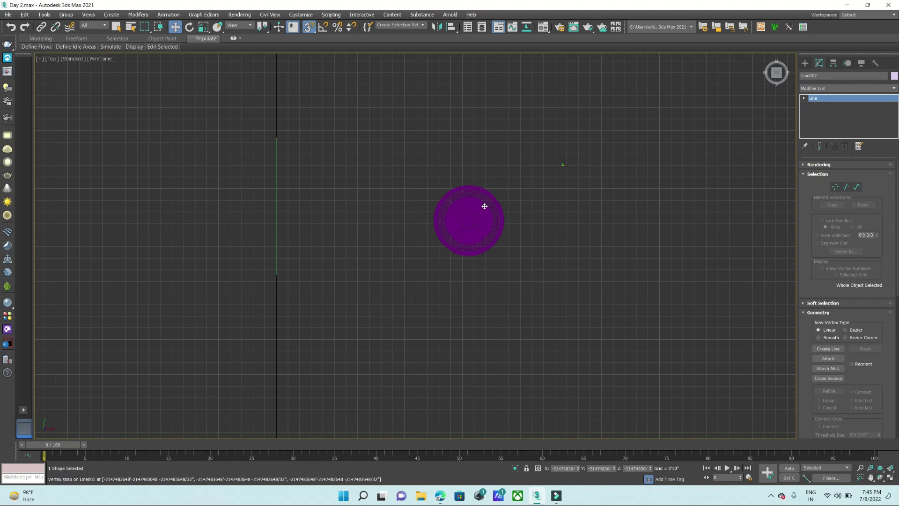
key(ctrl+z)
- Turn snapping off and move the line left above the mug's centre
scroll(583, 163, up, 4)
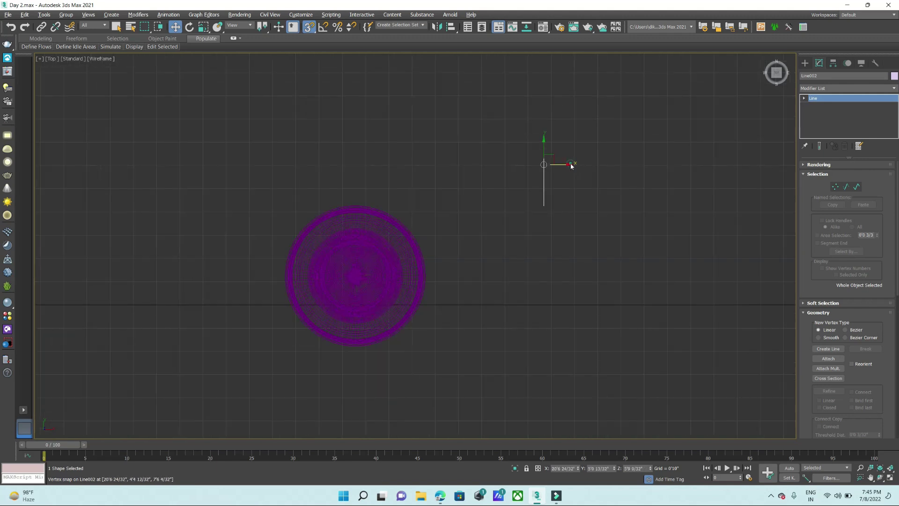
key(s)
drag(546, 180, 366, 188)
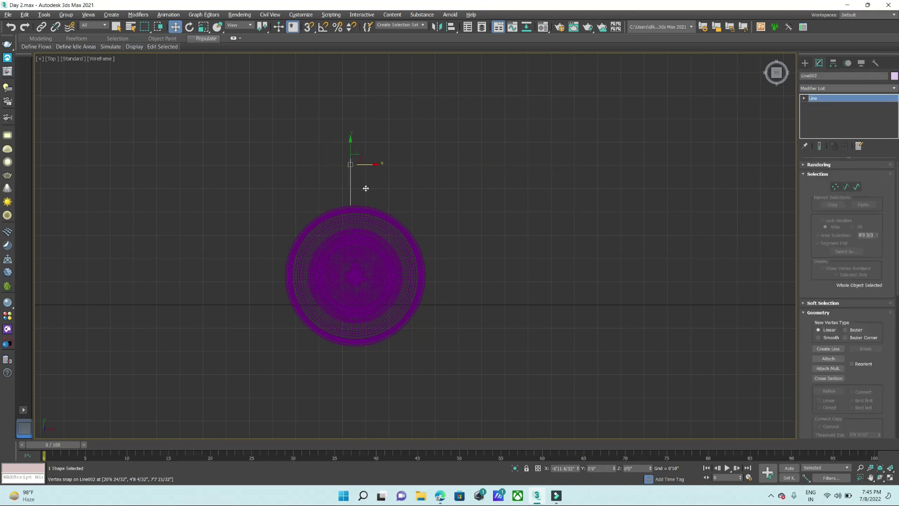
scroll(357, 218, up, 5)
scroll(378, 193, down, 2)
- Nudge the line so its lower end meets the mug's rim, then orbit to check
key(alt+w)
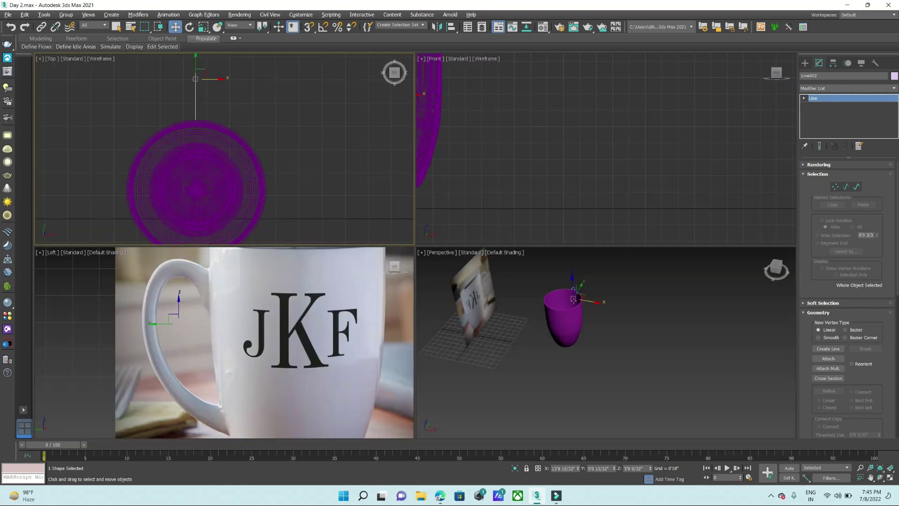
scroll(301, 323, down, 5)
key(alt+w)
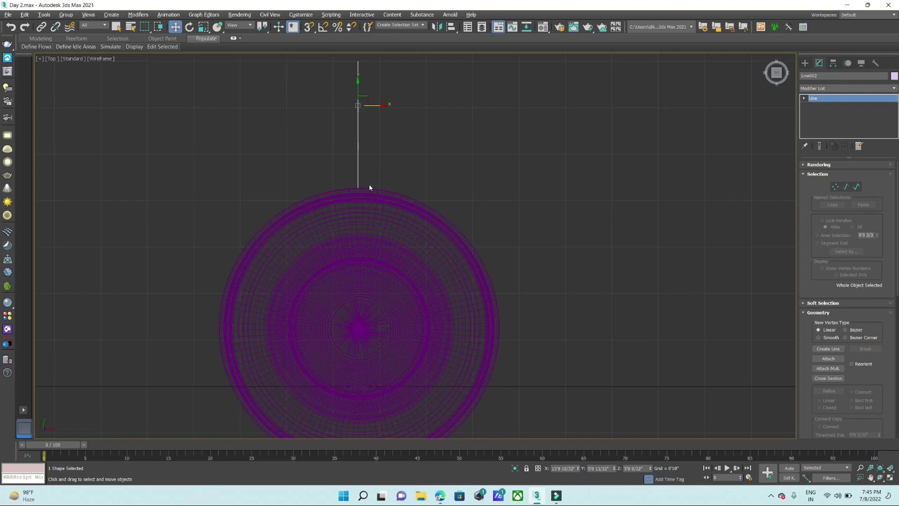
scroll(358, 98, up, 2)
drag(373, 110, 376, 109)
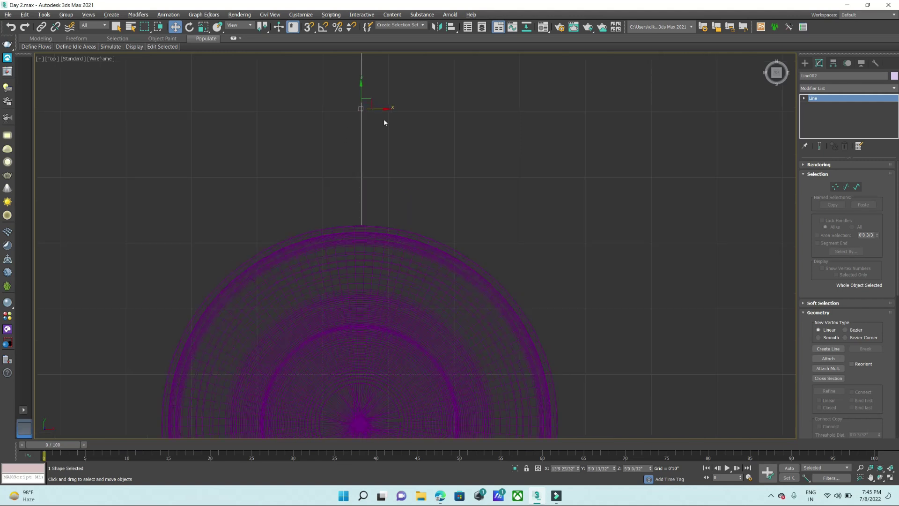
scroll(364, 233, up, 4)
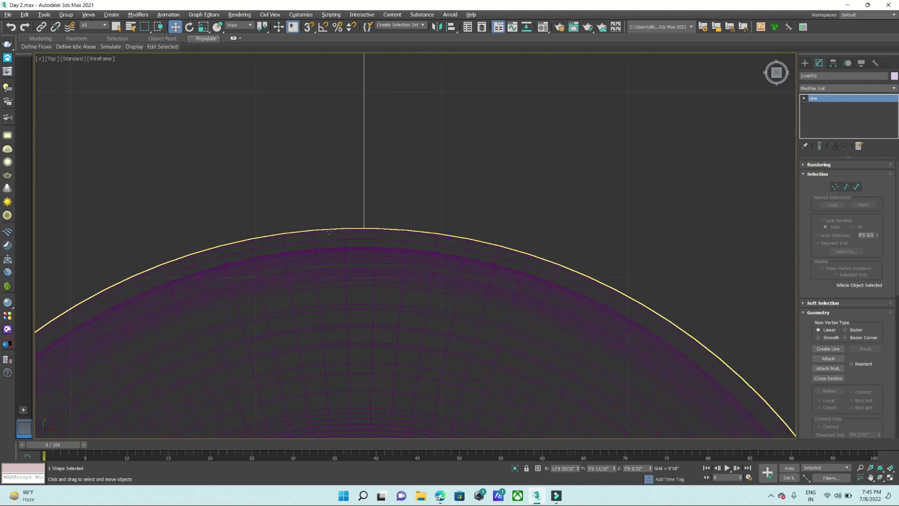
scroll(462, 307, down, 4)
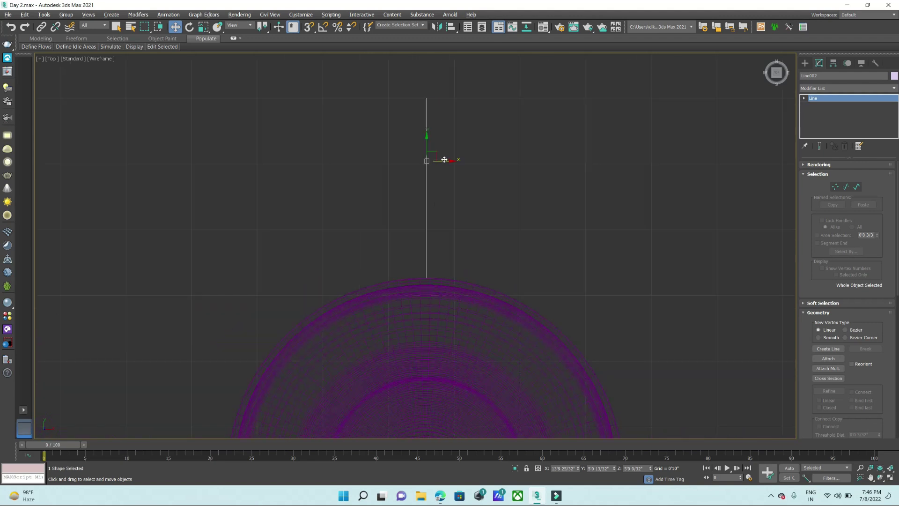
key(alt+w)
key(alt+w)
mouse_move(521, 301)
alt+middle_down()
mouse_move(491, 303)
mouse_move(548, 248)
mouse_move(512, 290)
mouse_move(511, 141)
alt+middle_up()
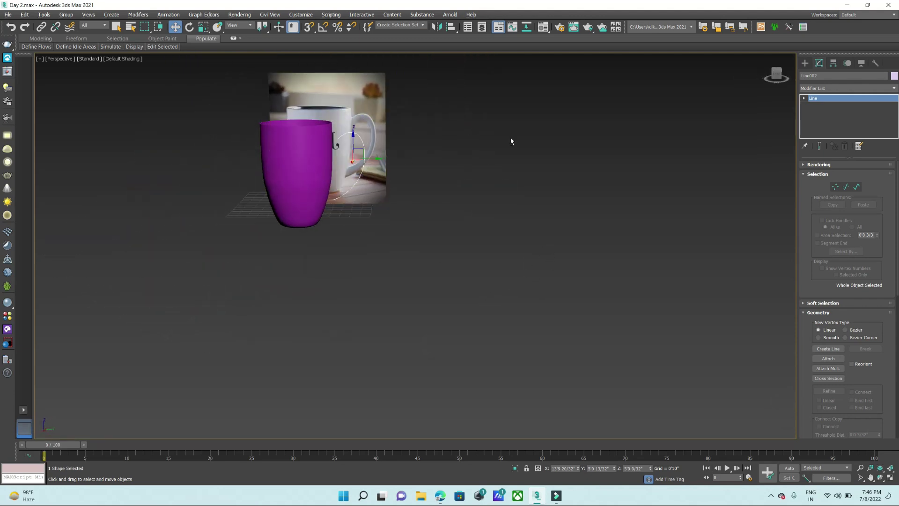
- Set the Left viewport to Wireframe Override and nudge the handle curve right to X 0'5 5/32"
key(alt+w)
key(alt+w)
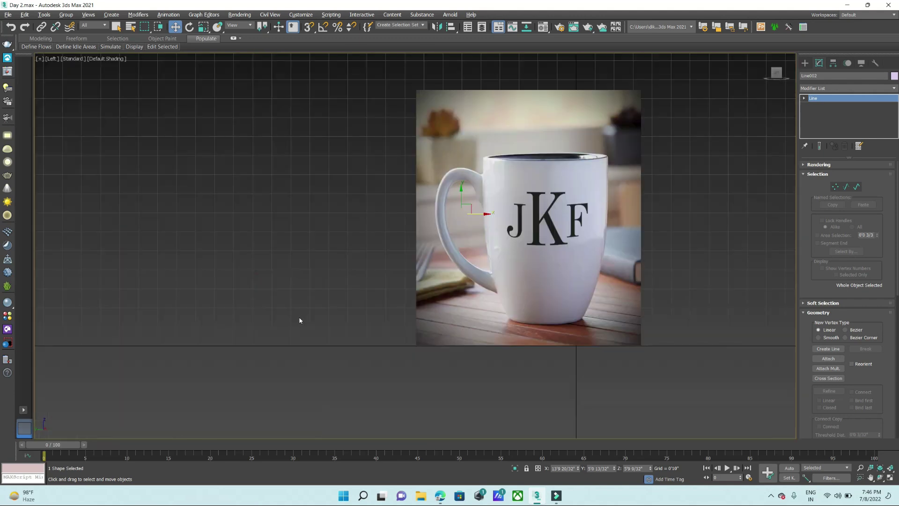
click(104, 61)
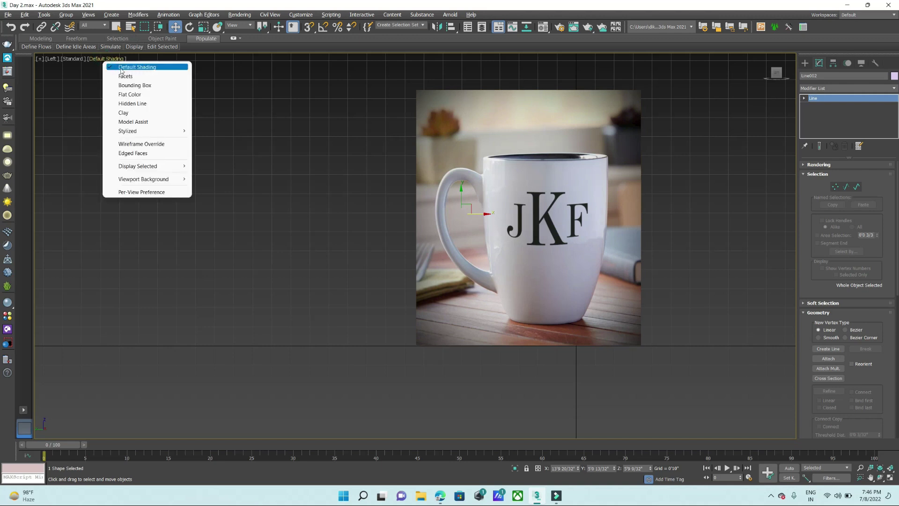
click(135, 144)
scroll(490, 240, up, 2)
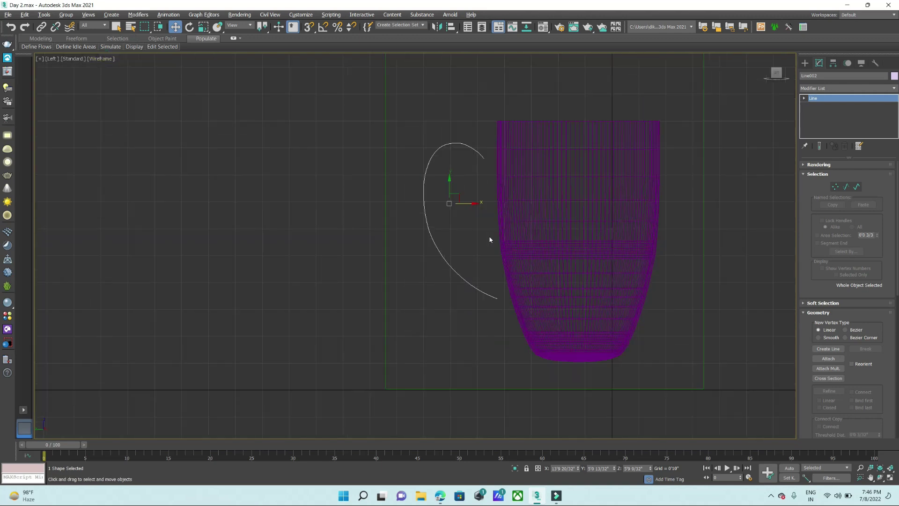
scroll(469, 204, up, 4)
middle_drag(453, 203, 479, 202)
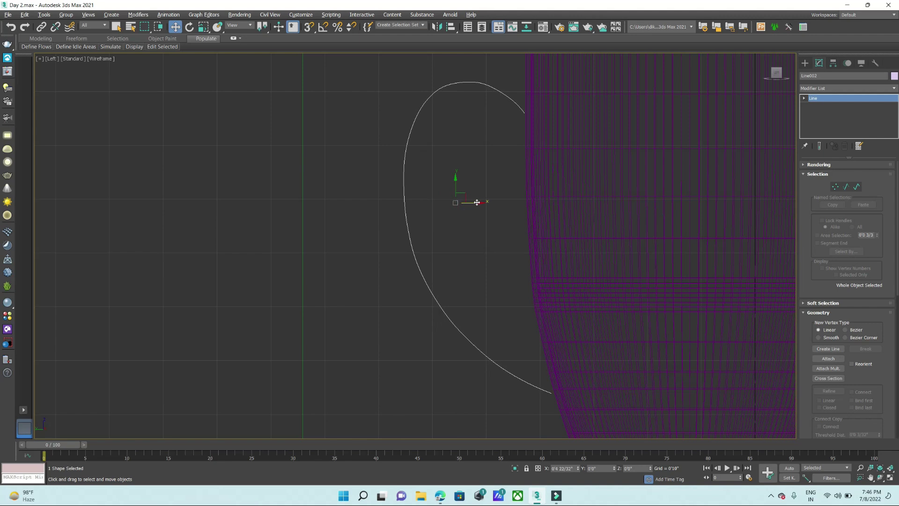
drag(479, 203, 479, 203)
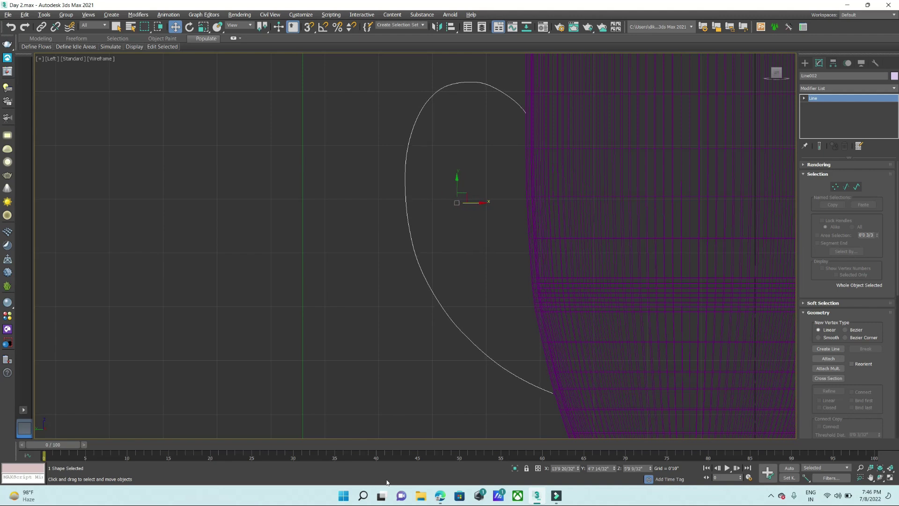
- Admit the person waiting to join the video call and return to 3ds Max
click(441, 448)
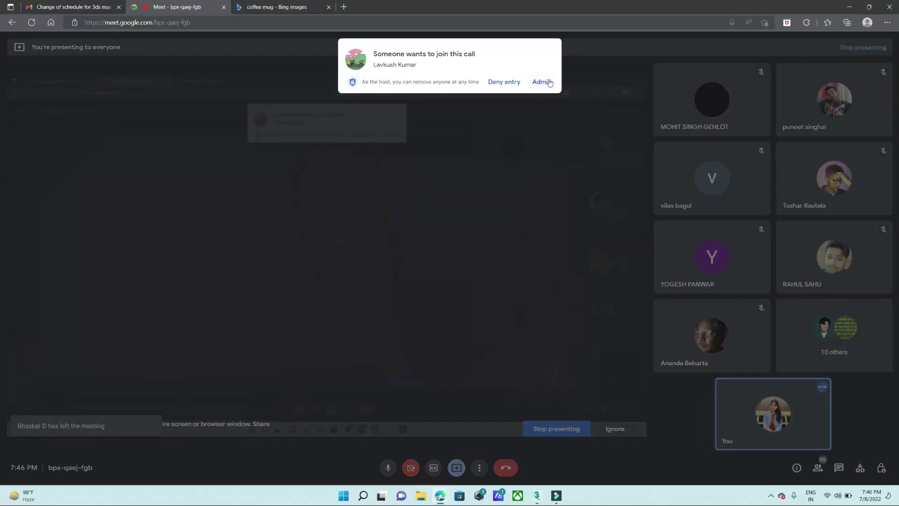
click(542, 82)
key(alt+Tab)
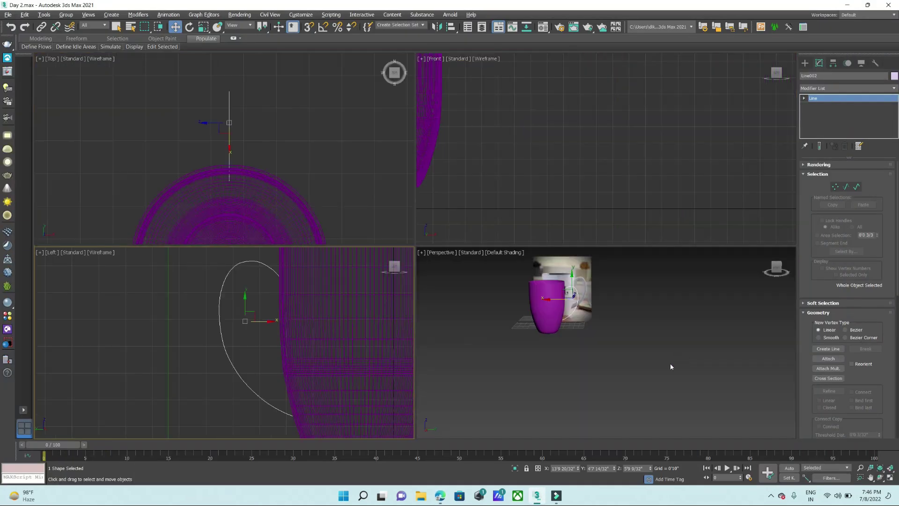
- Maximize the Perspective view, zoom in and select the mug body
key(alt+w)
scroll(332, 154, up, 3)
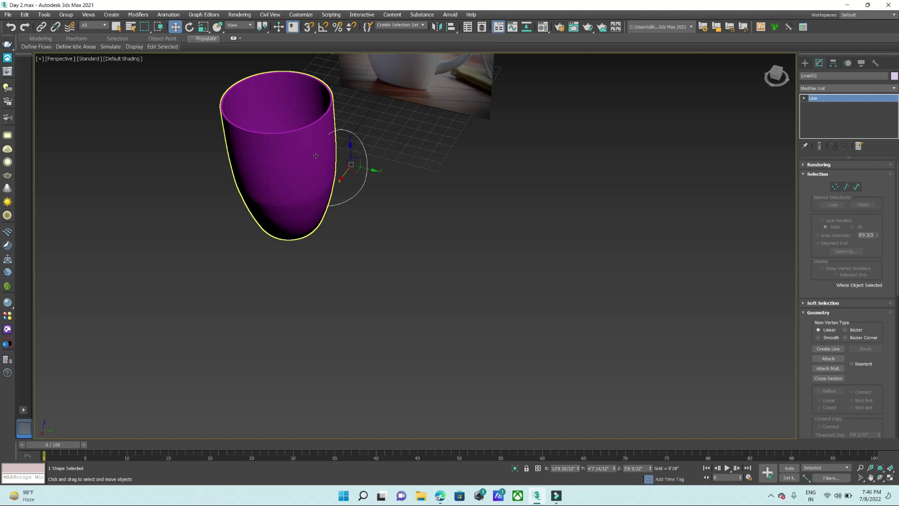
click(322, 154)
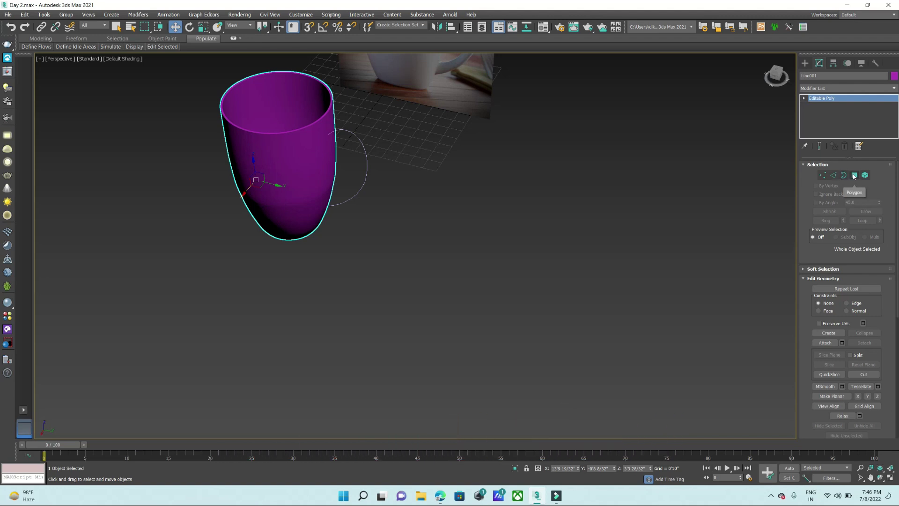
- In Polygon mode, select the mug faces where the handle's top attaches
click(854, 177)
scroll(356, 125, up, 5)
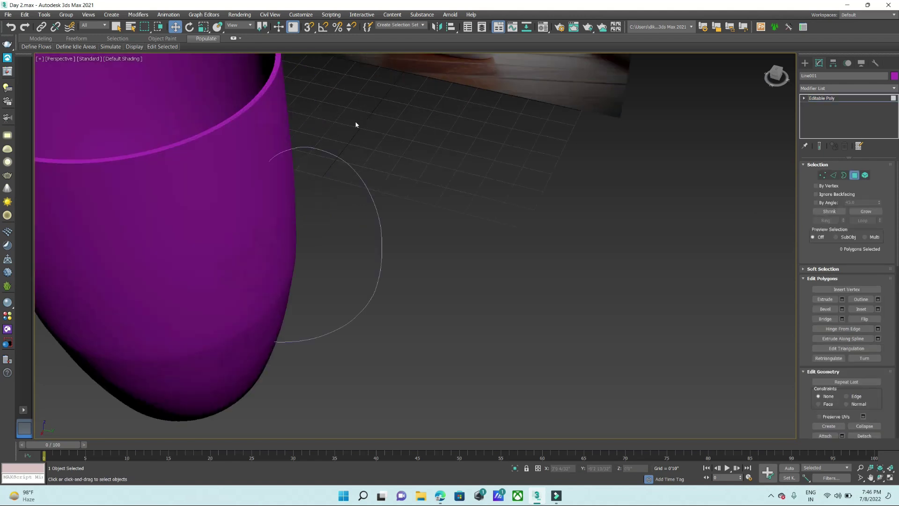
drag(257, 166, 265, 173)
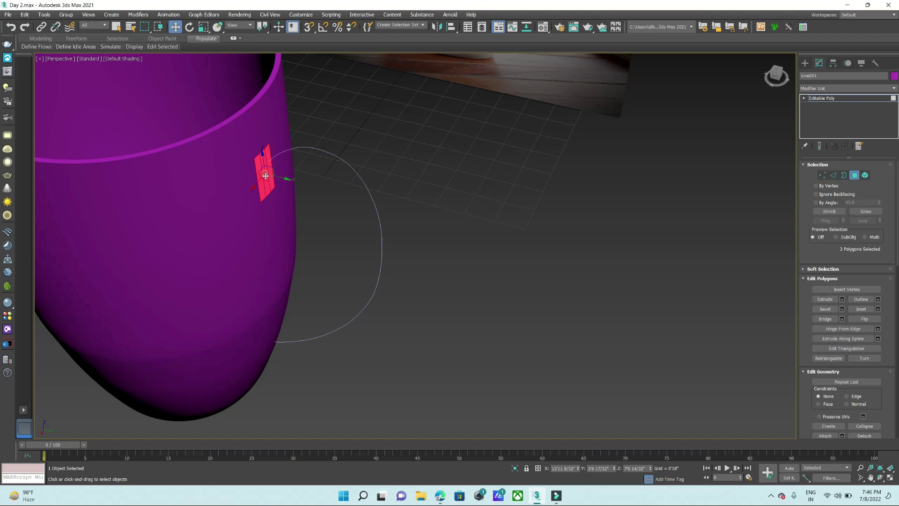
scroll(258, 162, up, 5)
scroll(247, 151, down, 4)
scroll(290, 155, down, 3)
scroll(297, 176, down, 2)
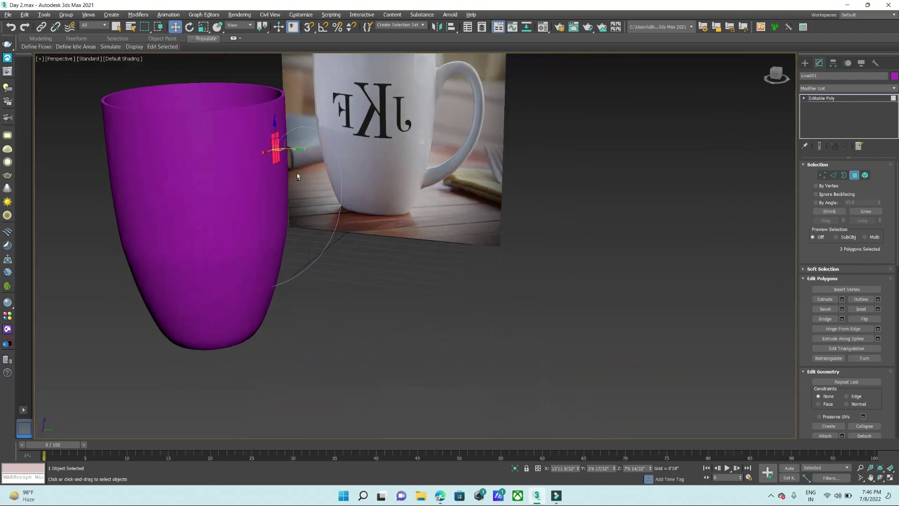
scroll(240, 261, up, 3)
ctrl+click(284, 283)
scroll(291, 282, up, 4)
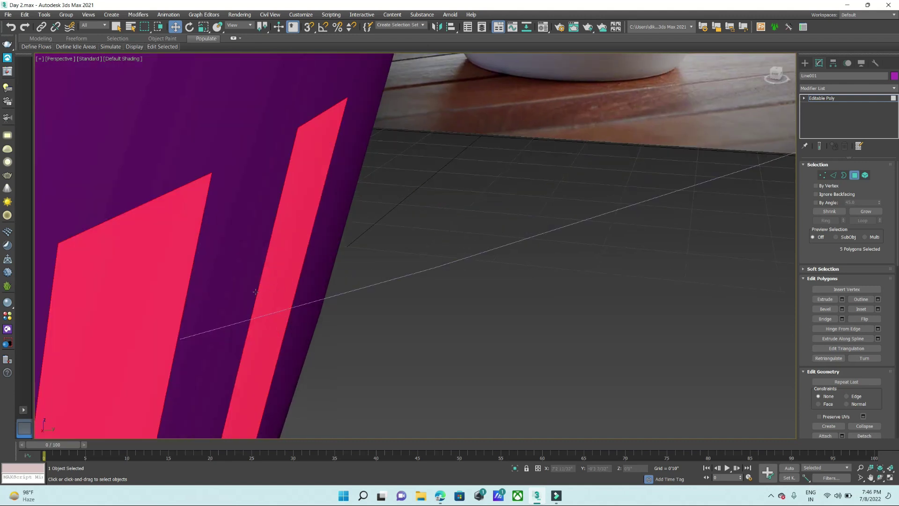
ctrl+click(240, 294)
- Drop the extra right and left columns of faces from the handle selection
scroll(275, 295, down, 5)
scroll(251, 291, up, 2)
scroll(274, 302, down, 3)
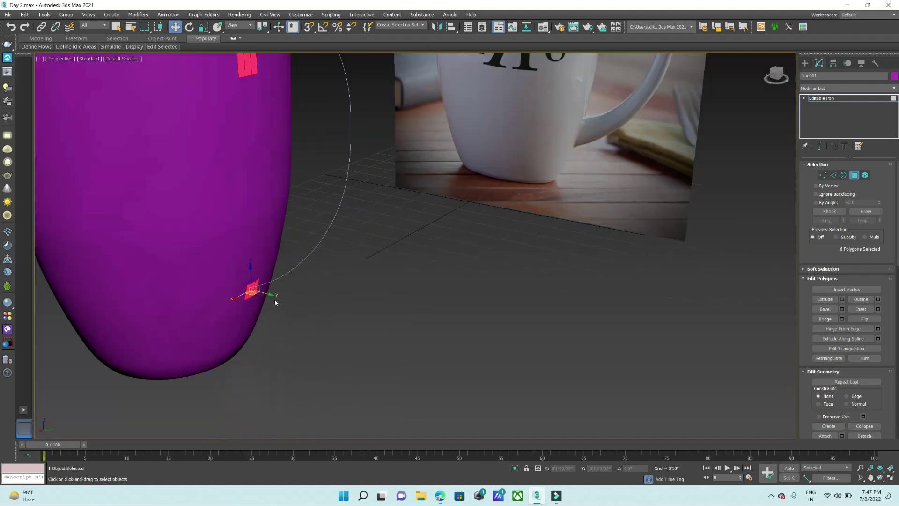
scroll(275, 302, up, 2)
scroll(257, 294, up, 3)
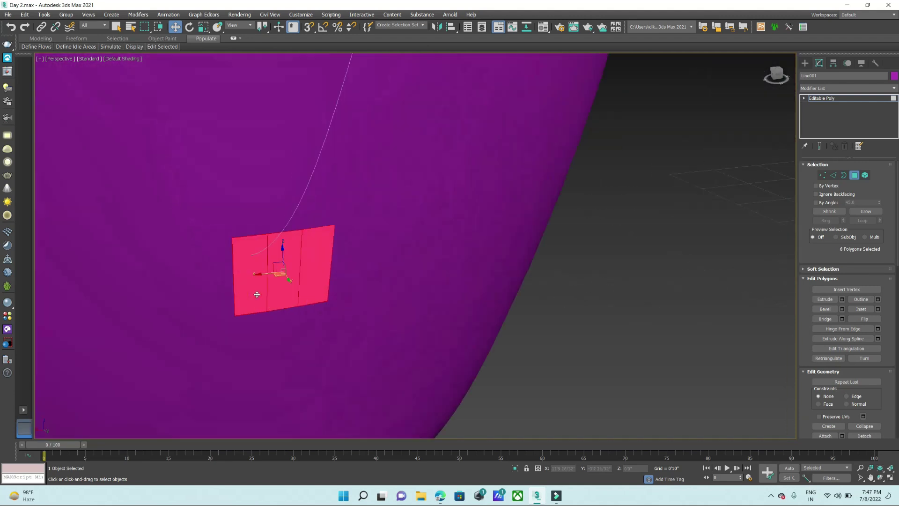
alt+click(309, 258)
scroll(305, 257, down, 4)
scroll(346, 299, down, 2)
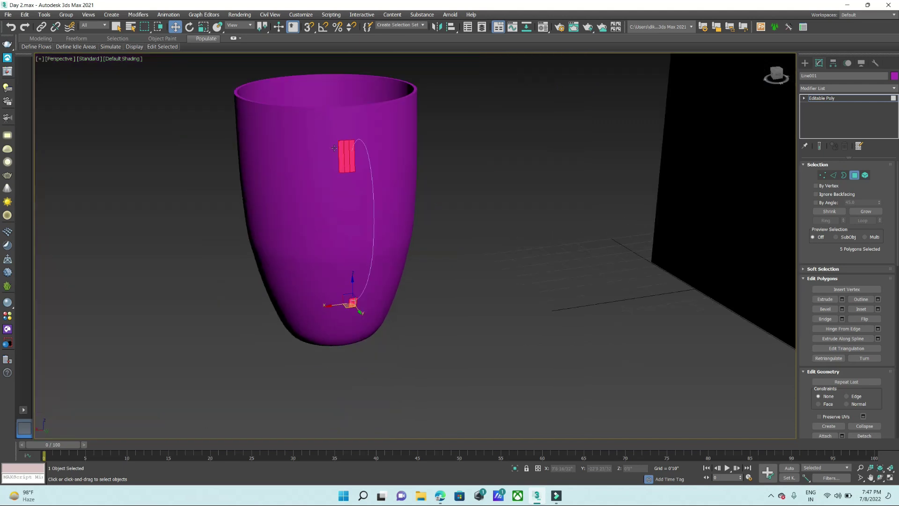
scroll(362, 208, up, 5)
scroll(361, 208, up, 1)
alt+click(341, 201)
scroll(356, 197, down, 4)
mouse_move(375, 220)
alt+middle_down()
mouse_move(382, 203)
mouse_move(407, 220)
alt+middle_up()
- Pick the upper strip of mug polygons in the maximized Front view
key(alt+w)
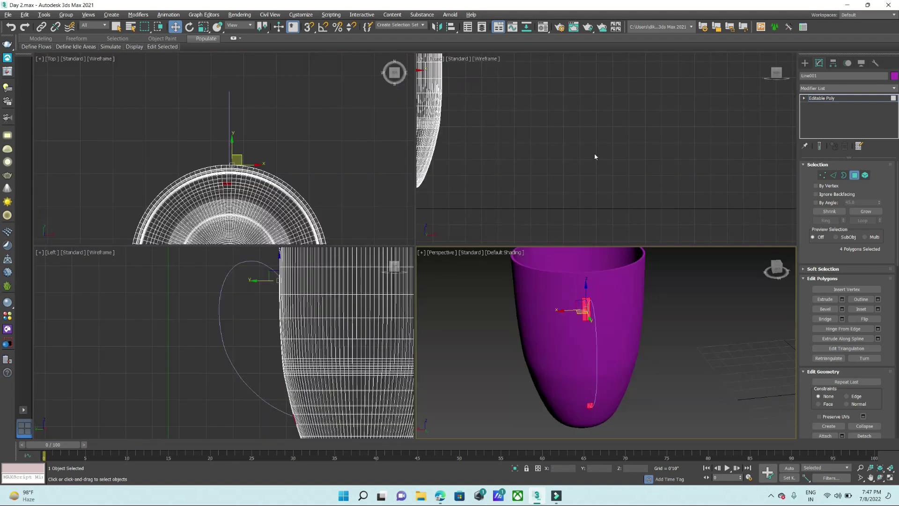
scroll(528, 138, down, 3)
scroll(528, 139, down, 1)
scroll(522, 117, up, 5)
key(alt+w)
scroll(452, 138, down, 2)
scroll(297, 318, up, 3)
scroll(297, 321, down, 2)
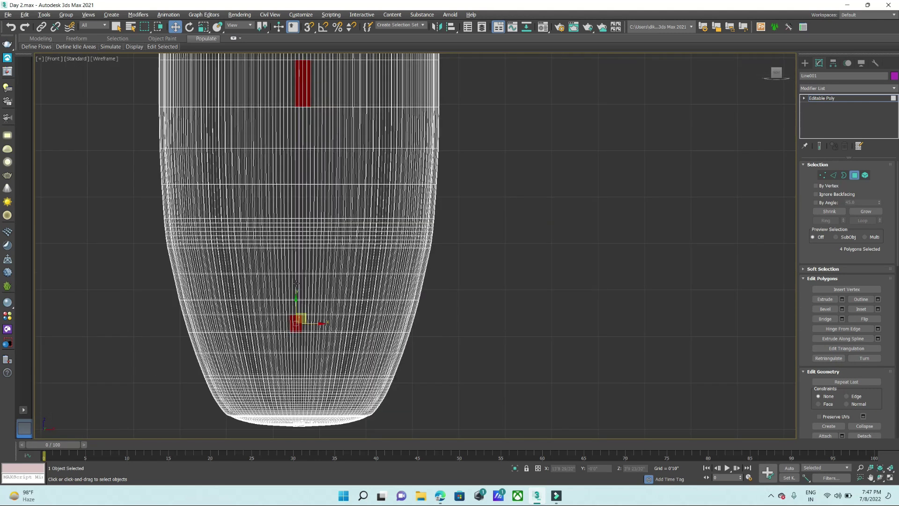
click(303, 80)
- Orbit the Perspective view to the handle curve and engage Extrude Along Spline
key(alt+w)
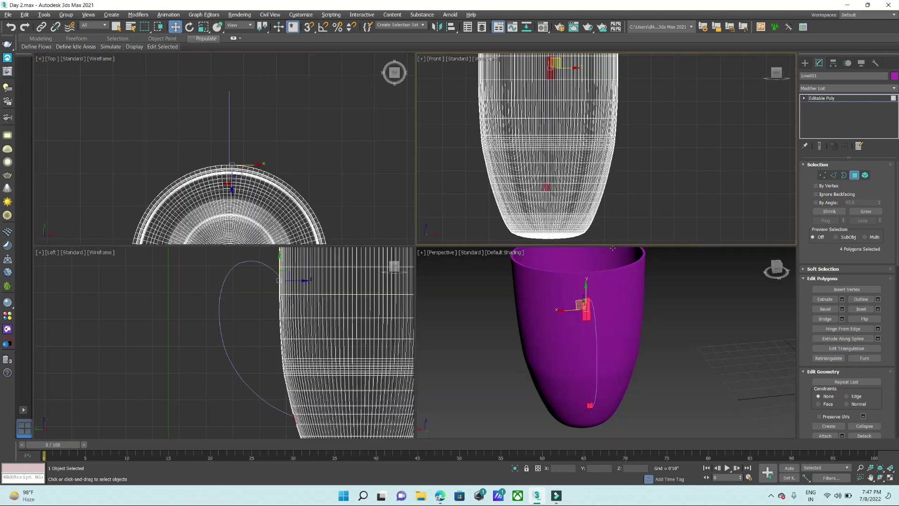
key(alt+w)
alt+middle_drag(475, 301, 565, 280)
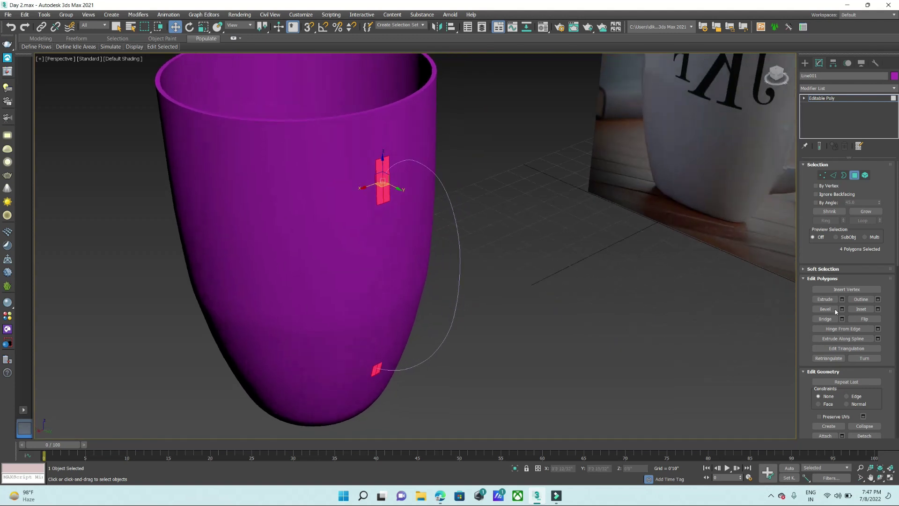
click(839, 340)
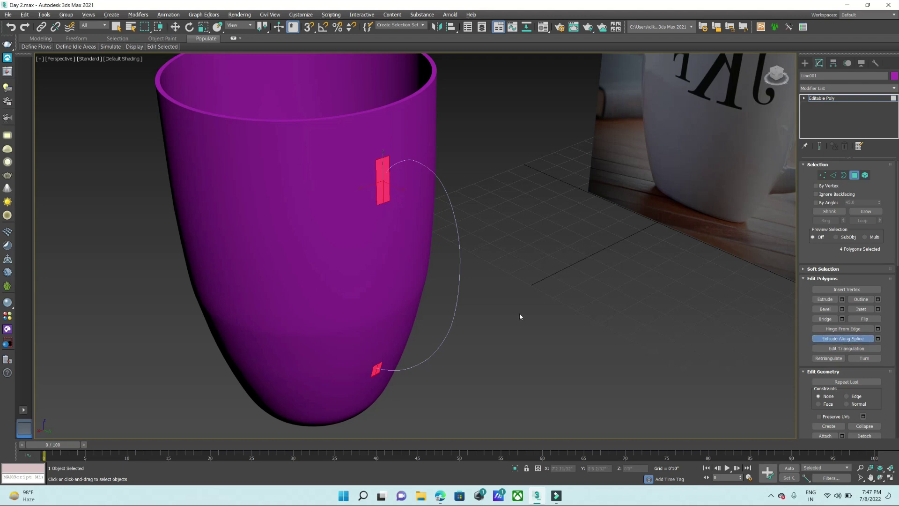
- Extrude the mug's top faces along the handle curve, then undo the result
alt+middle_drag(519, 313, 473, 292)
click(476, 290)
scroll(516, 249, down, 2)
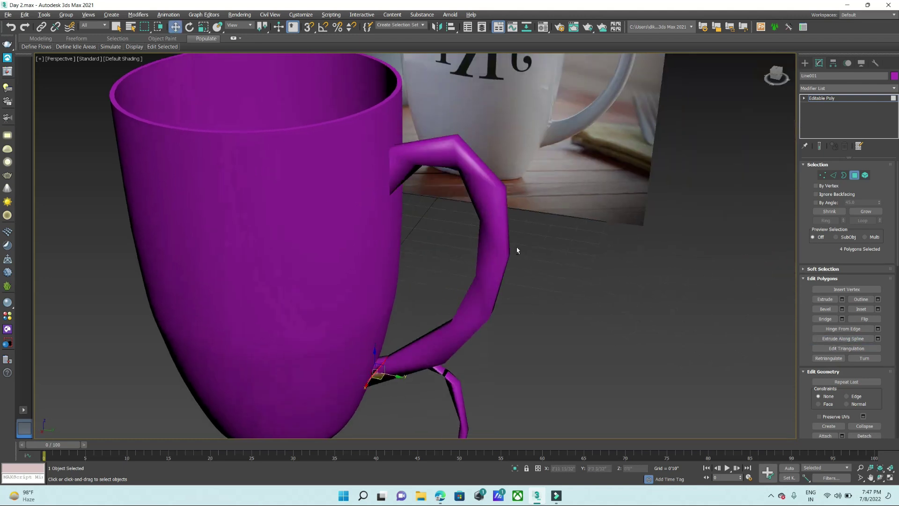
scroll(515, 253, down, 3)
scroll(515, 270, down, 2)
scroll(516, 269, down, 1)
scroll(505, 242, down, 5)
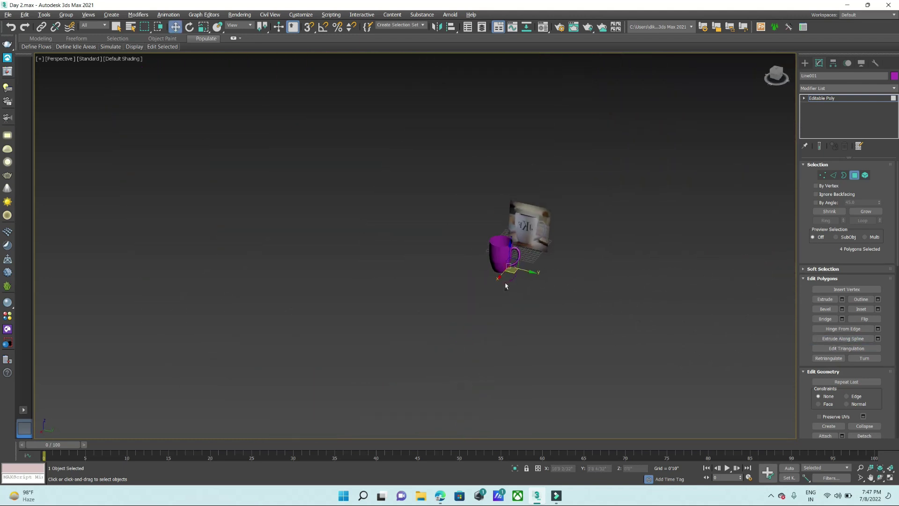
scroll(496, 263, up, 5)
alt+middle_drag(497, 262, 486, 289)
scroll(486, 290, up, 4)
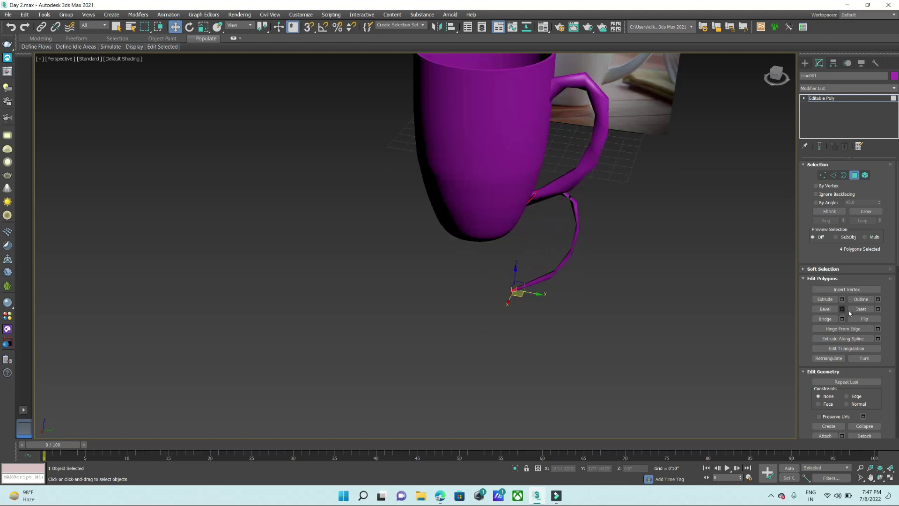
key(ctrl+z)
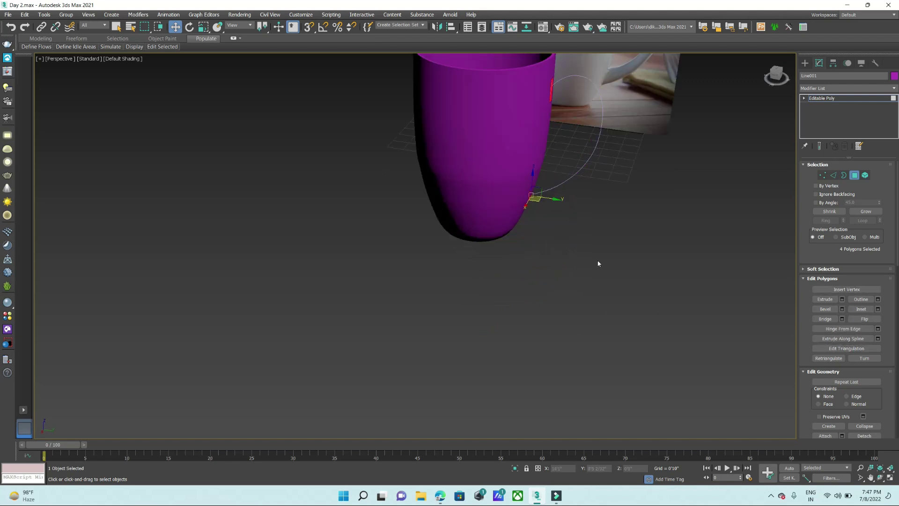
- Repeat the Extrude Along Spline on the handle curve Line003, then undo it again
scroll(538, 225, up, 2)
scroll(529, 226, up, 2)
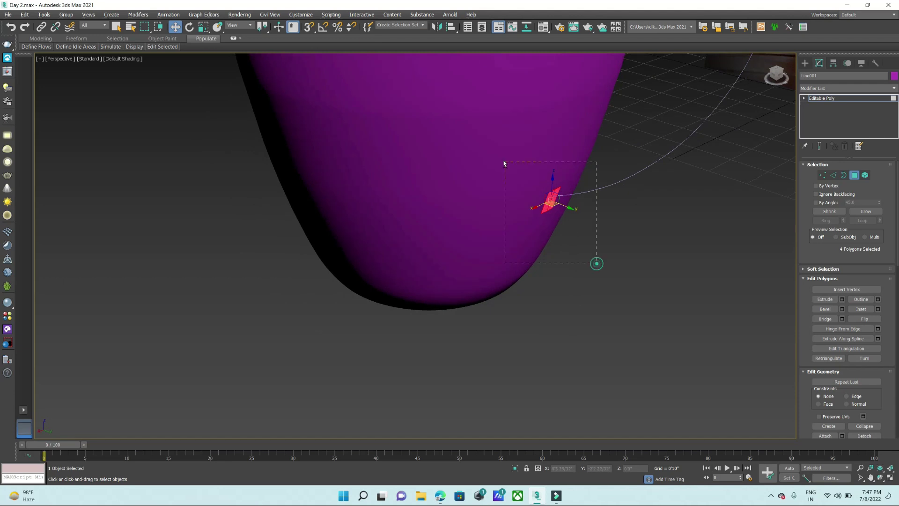
click(843, 338)
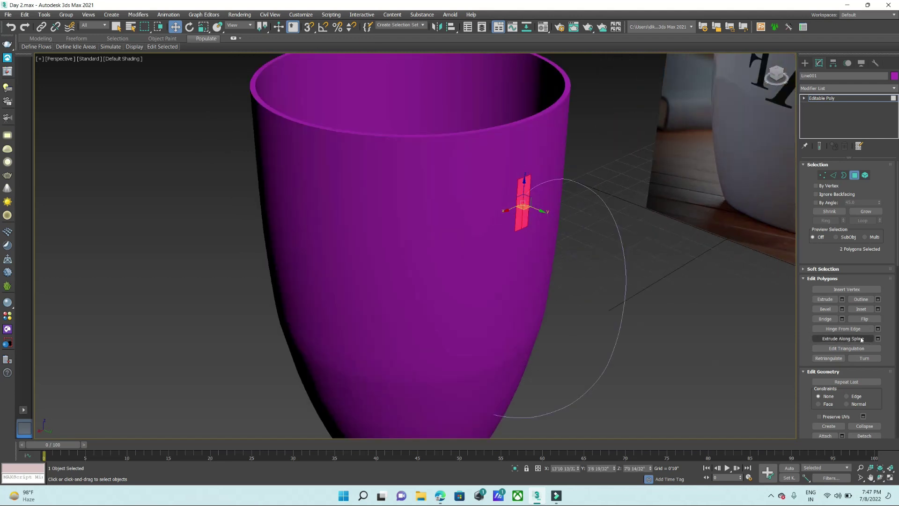
click(617, 225)
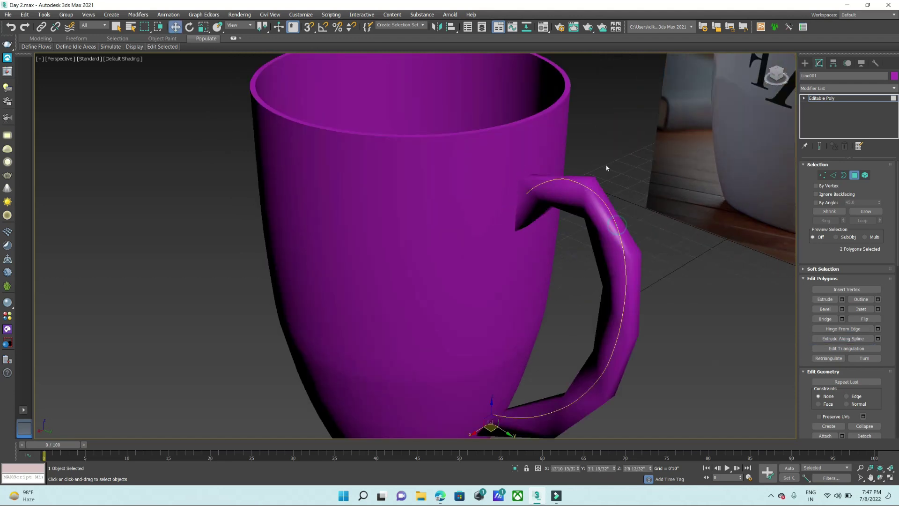
scroll(606, 173, down, 5)
scroll(607, 193, up, 3)
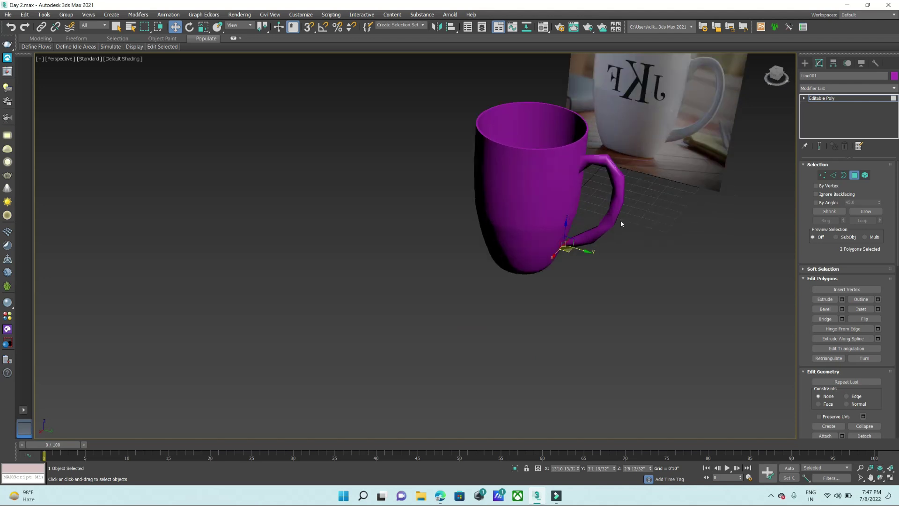
key(ctrl+z)
- In the Extrude Along Spline settings, raise the segment count and try a taper amount
click(878, 338)
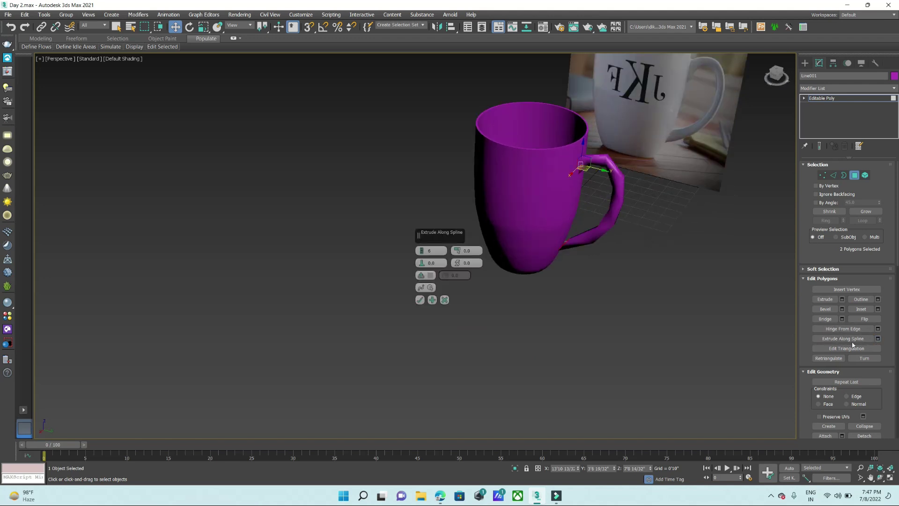
scroll(617, 187, up, 4)
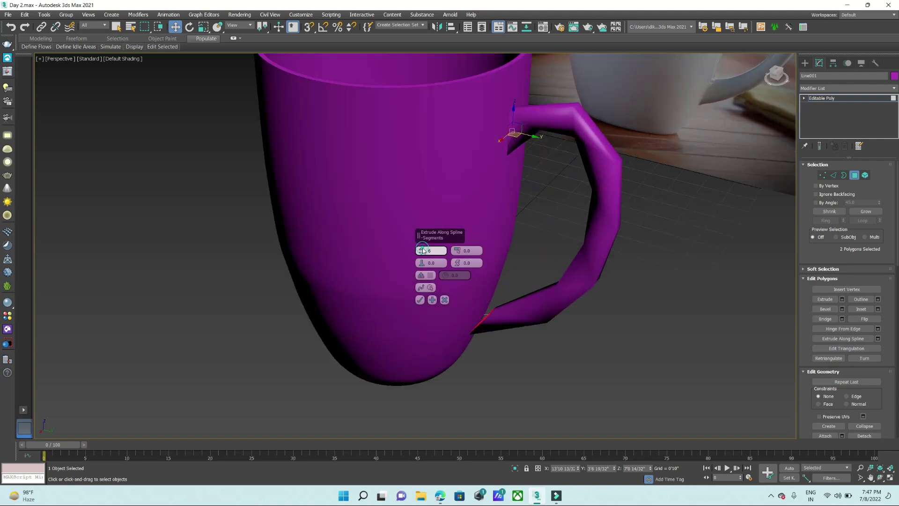
drag(423, 249, 422, 212)
alt+middle_drag(421, 199, 486, 233)
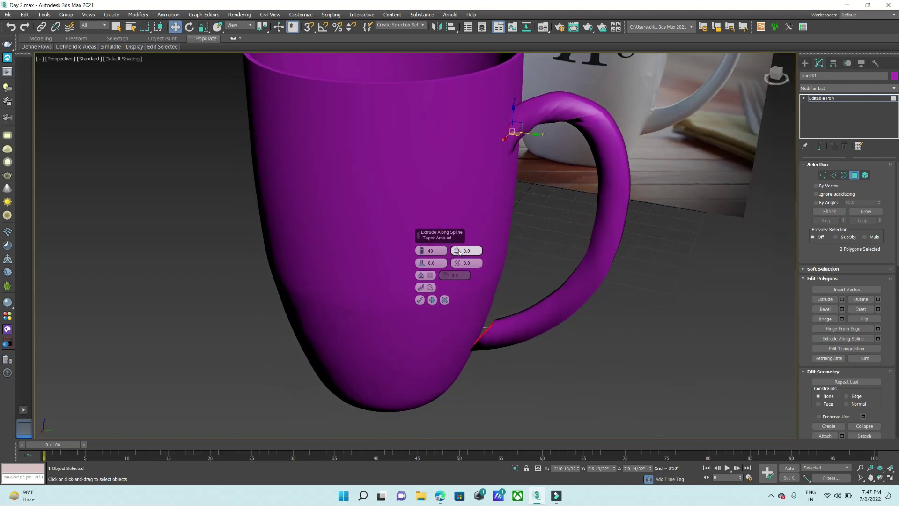
drag(459, 251, 463, 236)
scroll(585, 282, down, 4)
alt+middle_drag(585, 283, 580, 275)
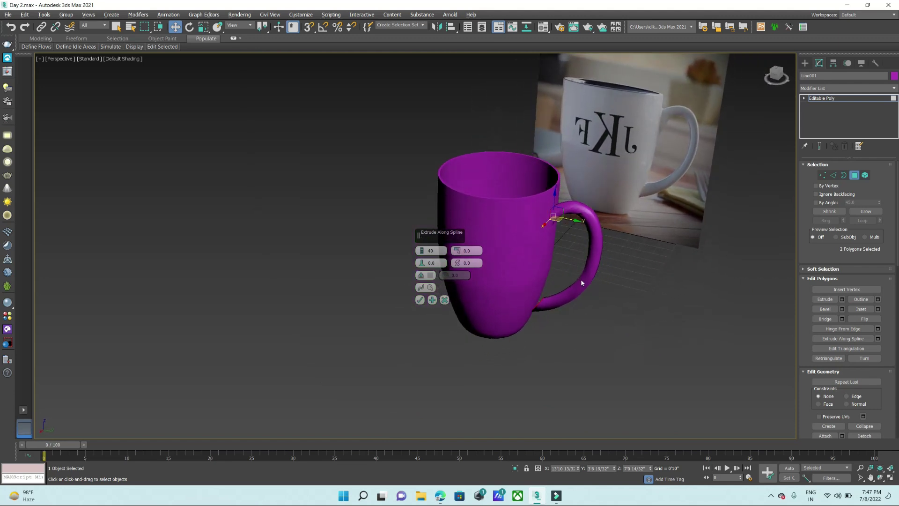
scroll(534, 304, up, 5)
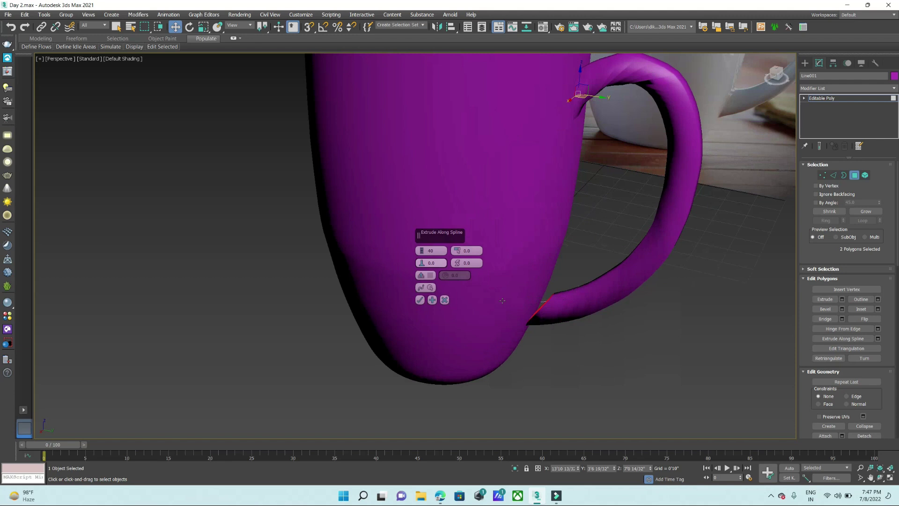
- Reset taper curve and twist to 0 and set the handle segments to 44
drag(423, 263, 429, 261)
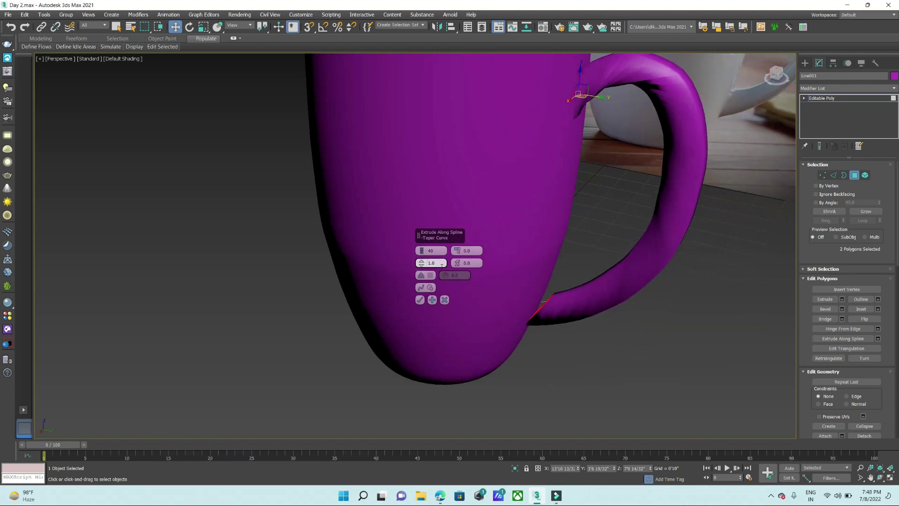
click(436, 263)
text(0)
key(Return)
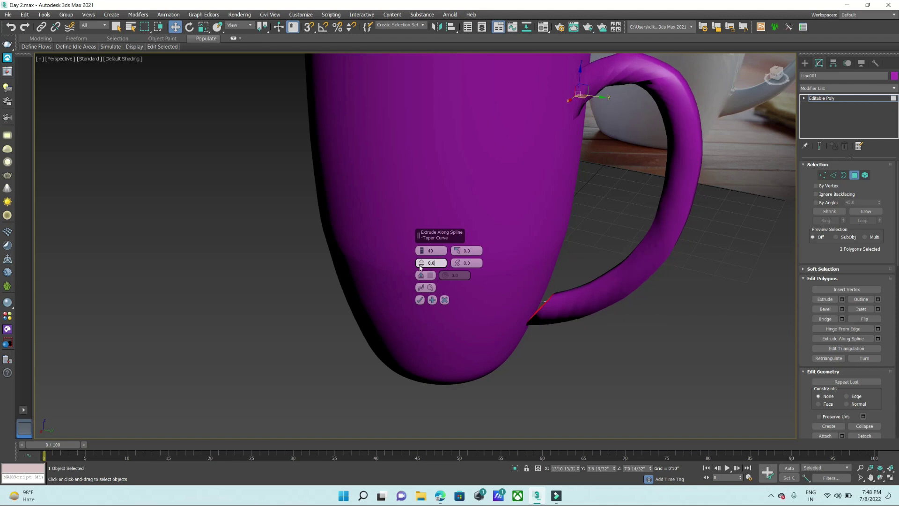
mouse_move(459, 263)
mouse_down()
mouse_move(448, 270)
mouse_move(457, 263)
mouse_up()
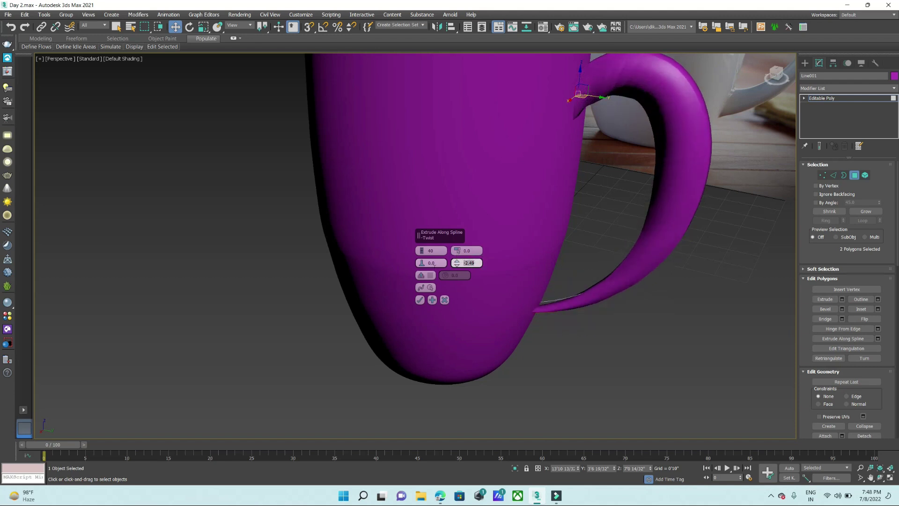
text(0)
key(Return)
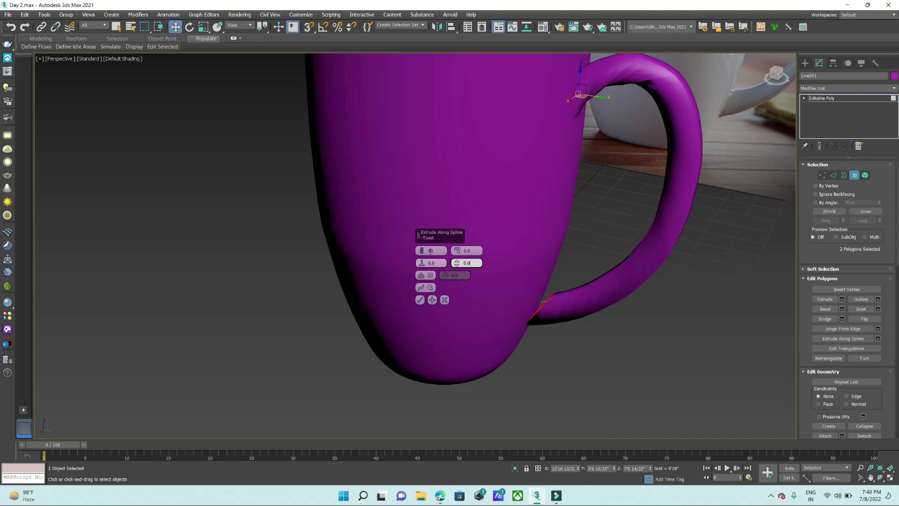
drag(423, 252, 422, 242)
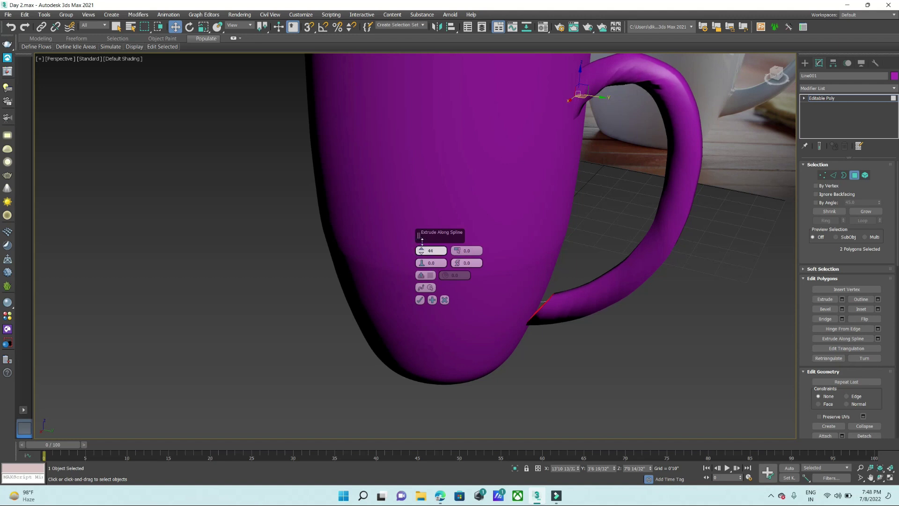
scroll(582, 158, down, 5)
alt+middle_drag(583, 159, 611, 174)
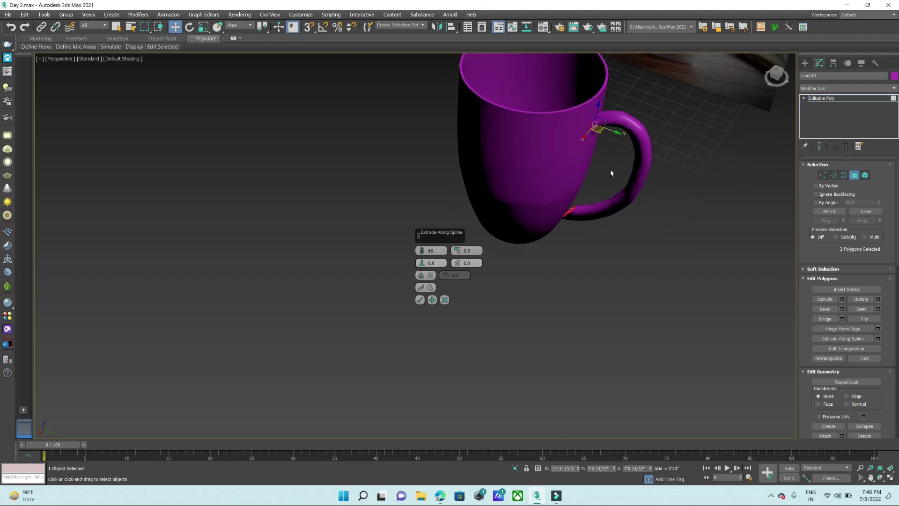
- Apply the handle extrusion and select the vertices where the handle meets the mug
click(419, 300)
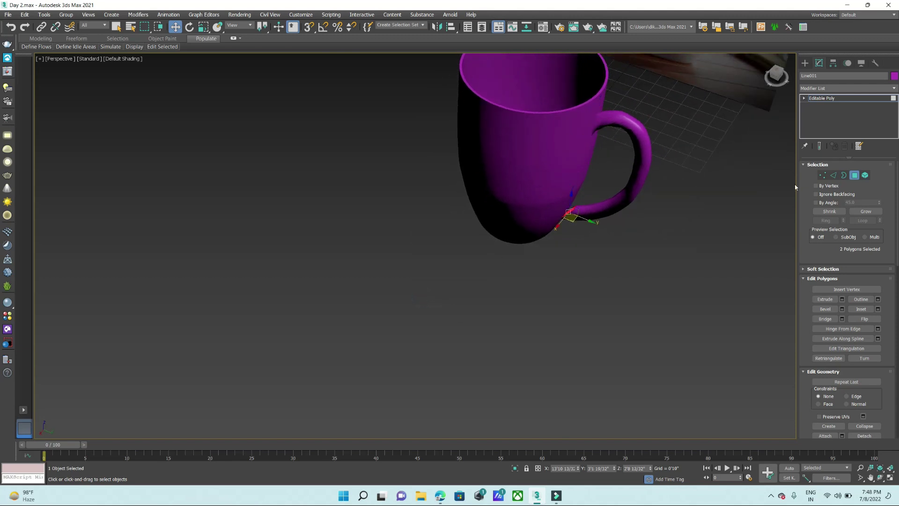
click(823, 174)
scroll(679, 185, up, 2)
scroll(613, 191, up, 3)
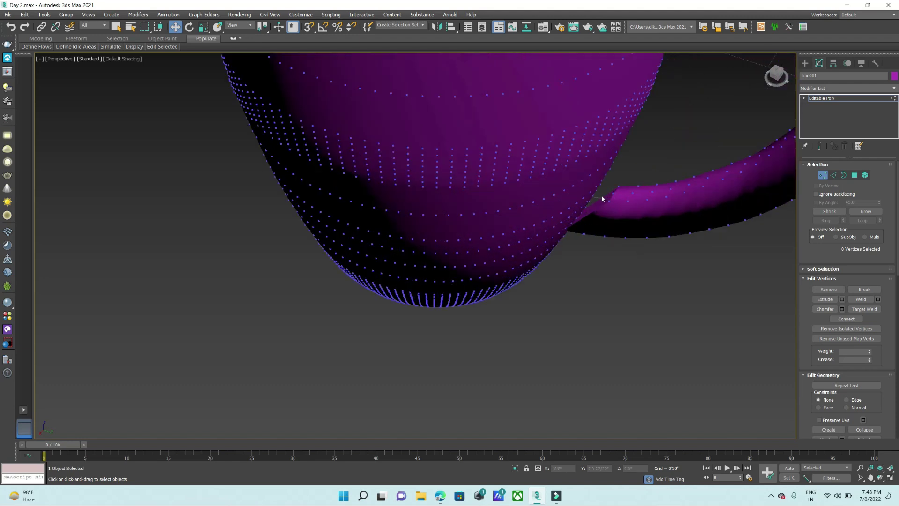
key(alt+w)
key(alt+w)
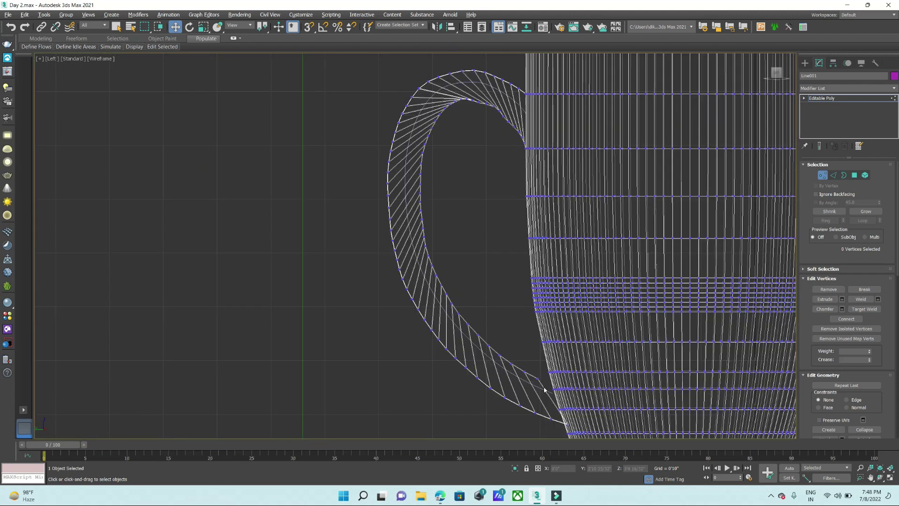
scroll(556, 345, up, 4)
mouse_move(535, 318)
mouse_down()
mouse_move(557, 340)
mouse_move(600, 330)
mouse_up()
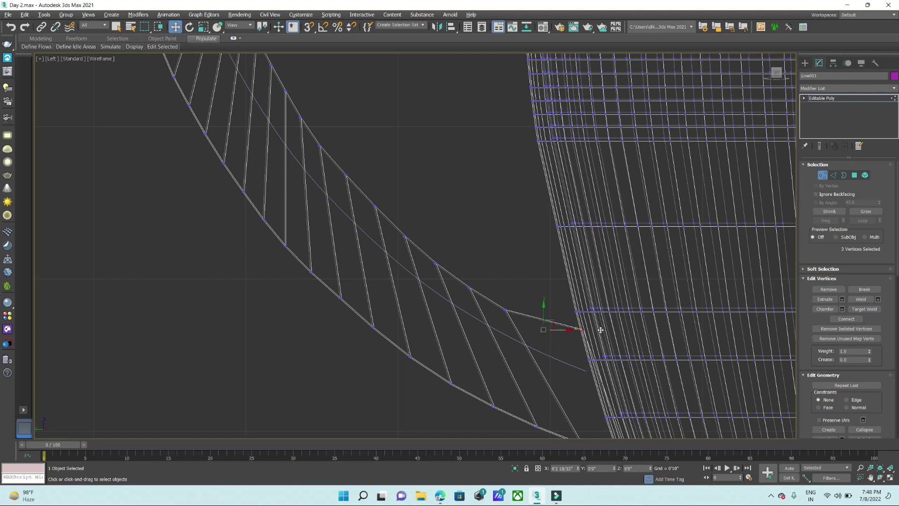
- Review the finished purple mug in front of the JKF reference photo plane
click(494, 216)
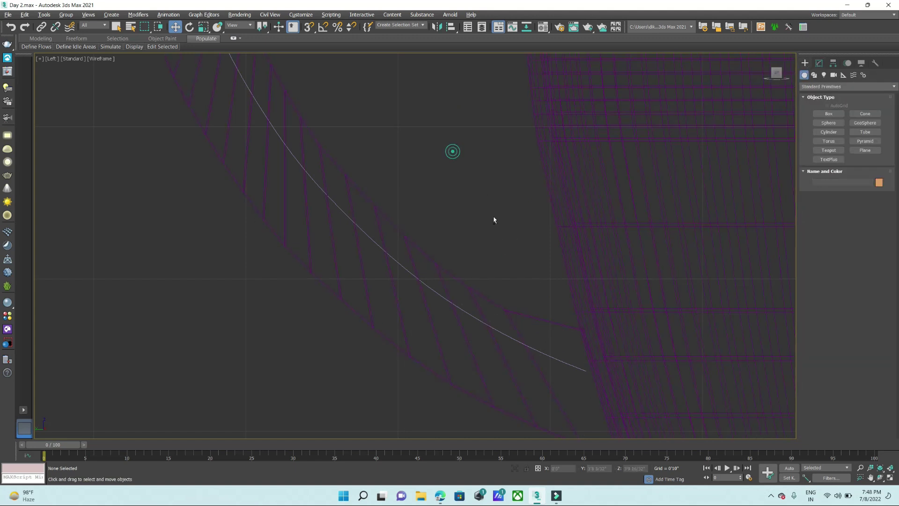
key(alt+w)
key(alt+w)
scroll(646, 340, down, 10)
alt+middle_drag(646, 340, 544, 246)
scroll(580, 279, up, 5)
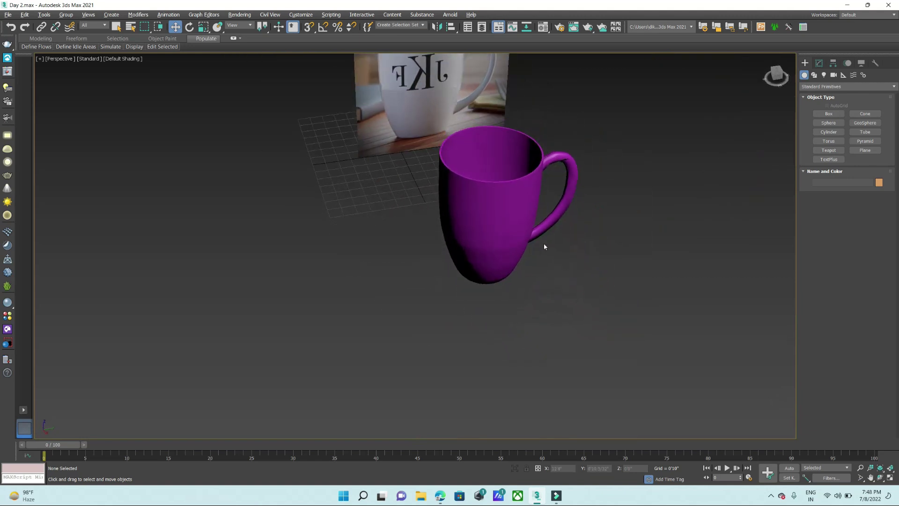
click(545, 183)
drag(648, 166, 673, 207)
scroll(612, 246, down, 6)
scroll(468, 229, up, 3)
scroll(515, 244, down, 2)
scroll(515, 237, up, 6)
scroll(517, 235, up, 2)
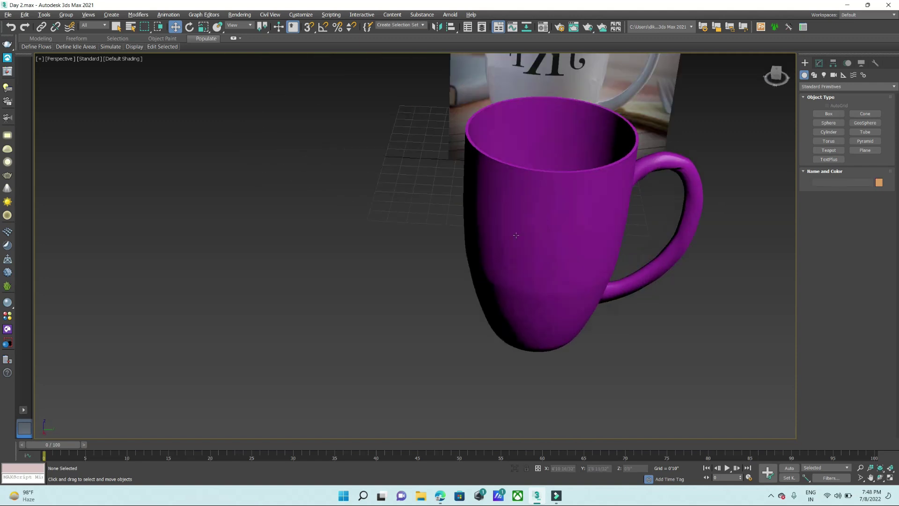
scroll(516, 235, down, 3)
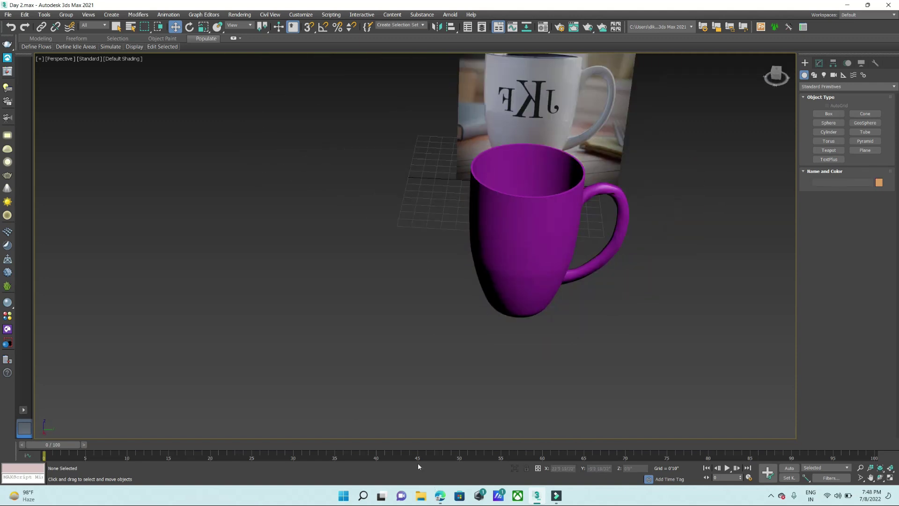
- Admit both people waiting to join the Google Meet call
click(407, 437)
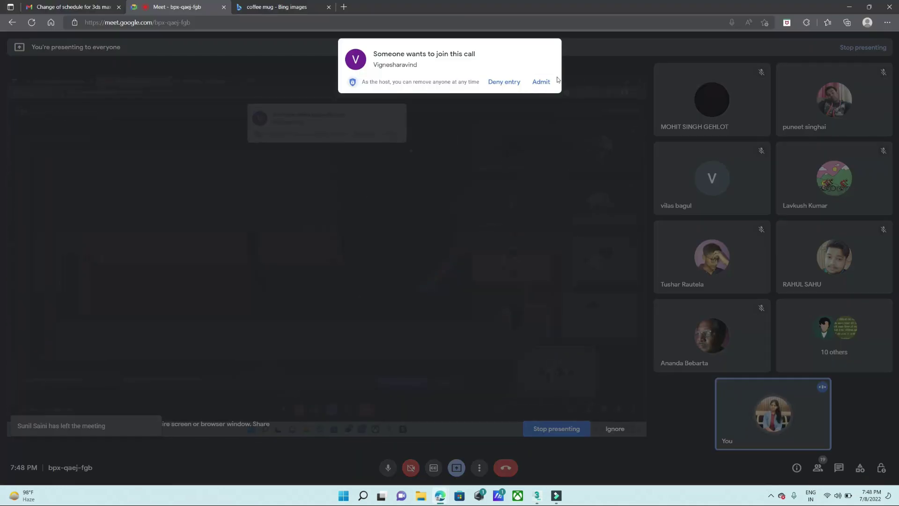
click(543, 82)
key(alt+Tab)
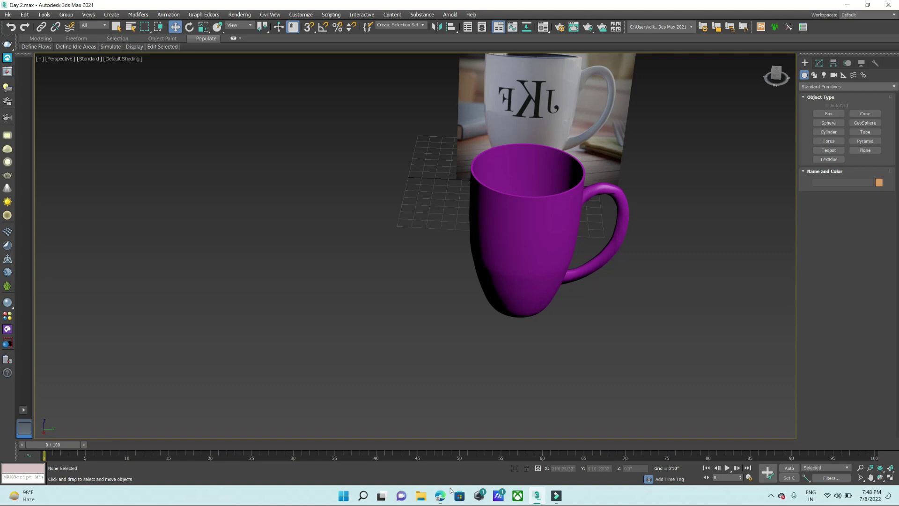
mouse_move(440, 496)
click(407, 437)
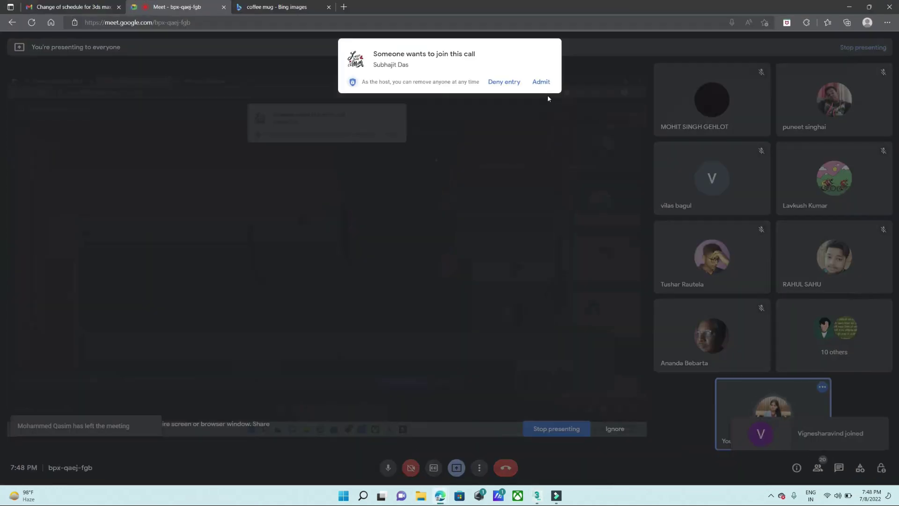
click(541, 81)
- Replace the coffee mug image search with a Bing Images search for 'Chair'
click(277, 7)
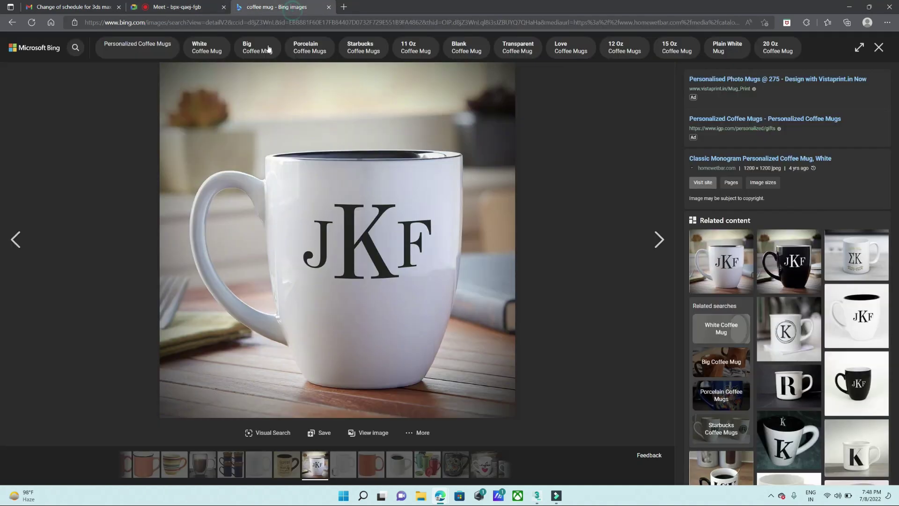
click(12, 22)
scroll(103, 41, down, 5)
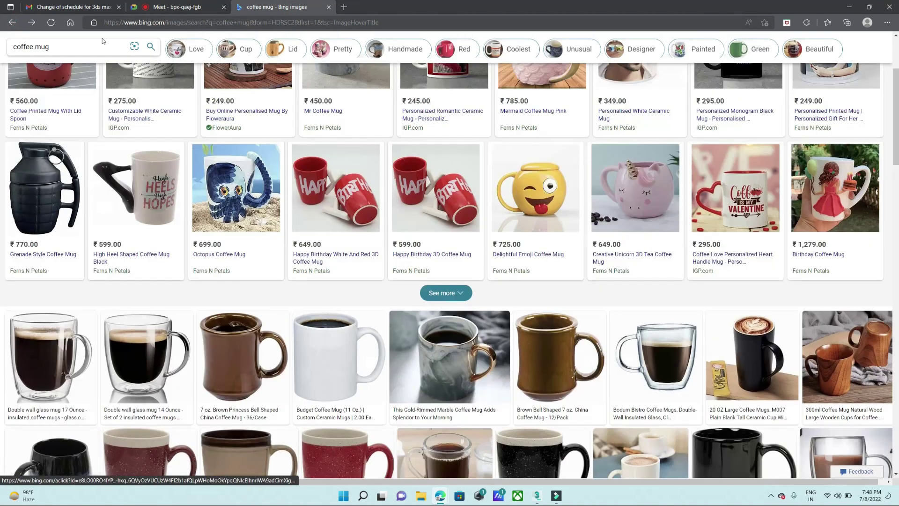
scroll(96, 47, up, 3)
click(147, 50)
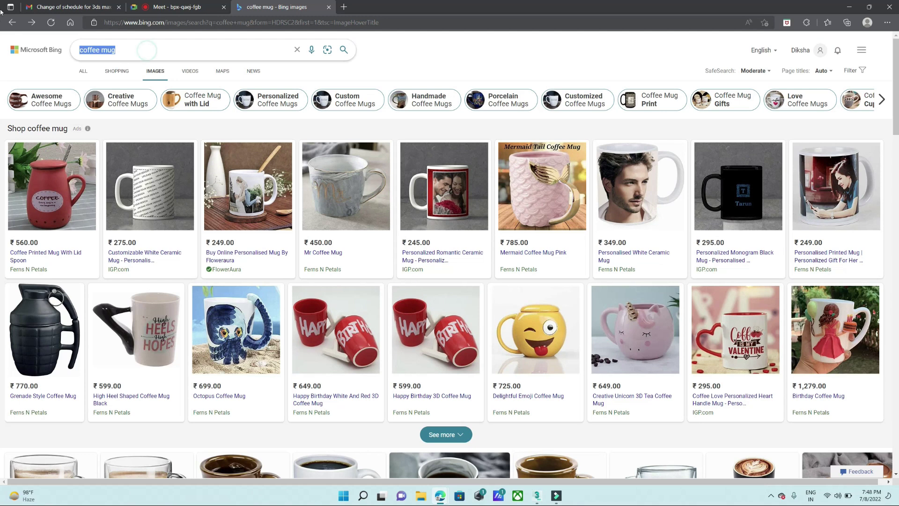
text(Chair)
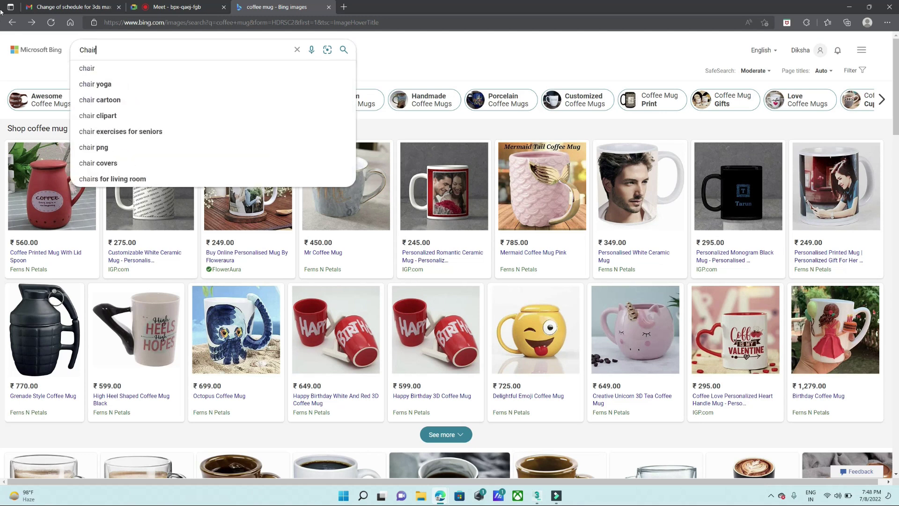
key(Return)
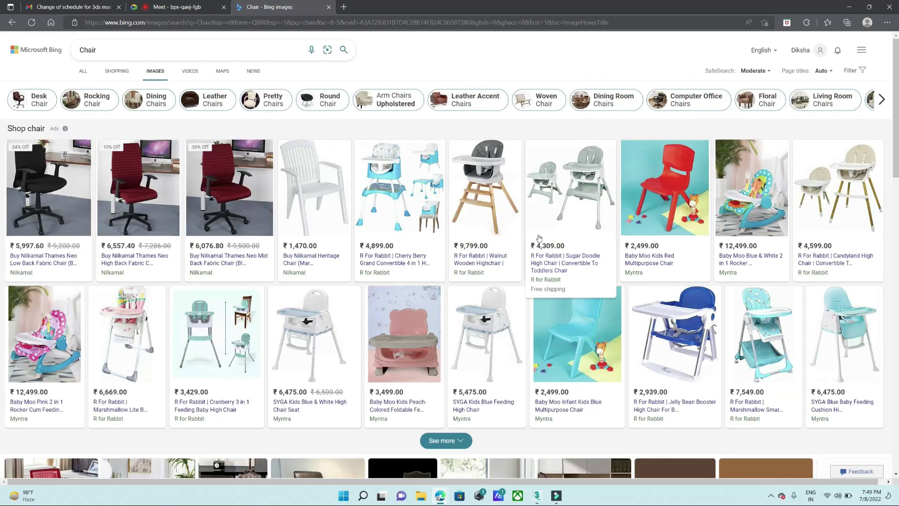
- Browse the chair results, previewing the Barcelona chair image full-size
scroll(536, 236, down, 2)
scroll(536, 235, down, 3)
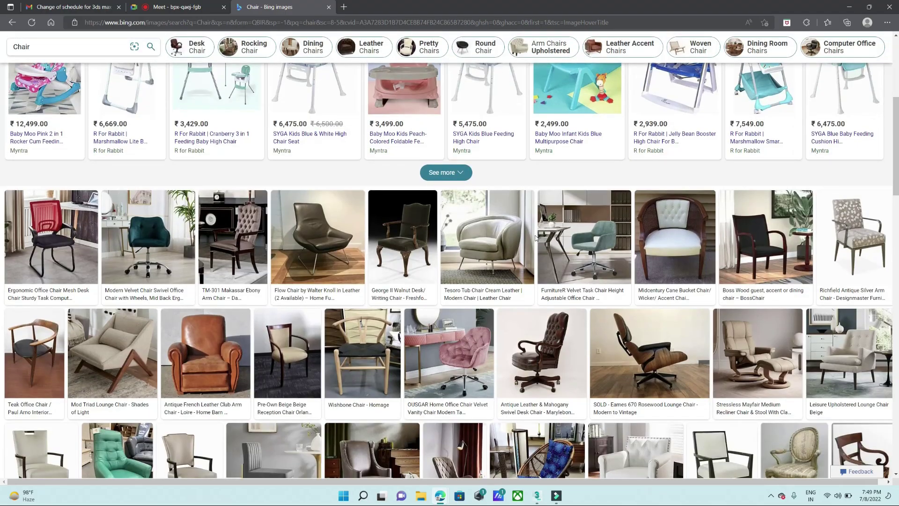
scroll(536, 238, down, 2)
scroll(536, 238, down, 2)
scroll(536, 239, down, 2)
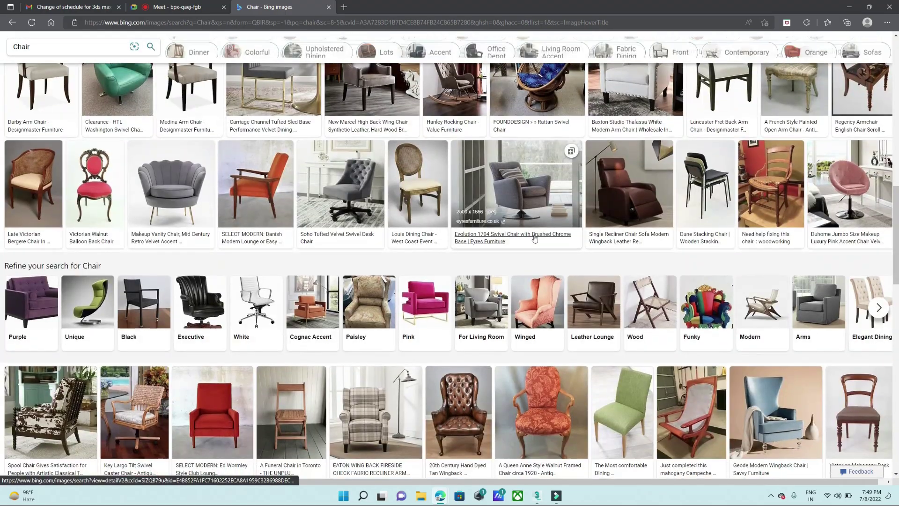
scroll(534, 239, down, 2)
scroll(532, 240, down, 2)
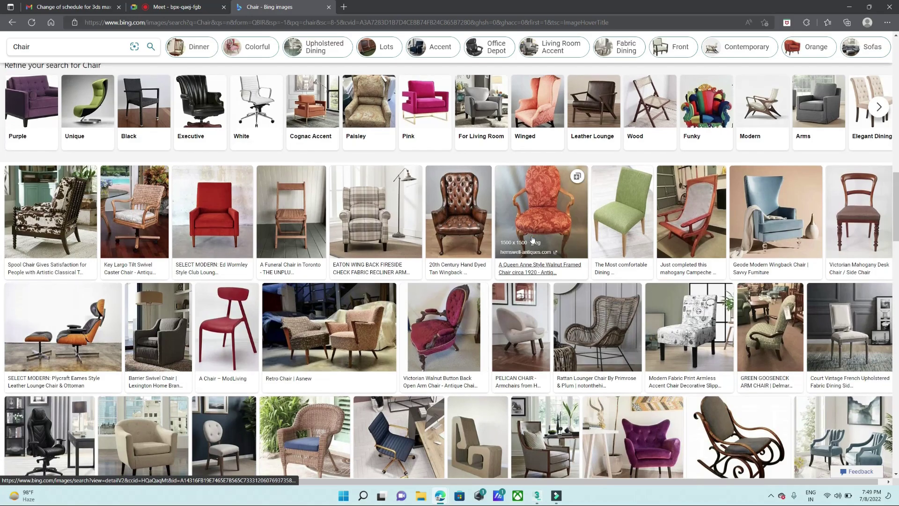
scroll(532, 240, down, 2)
scroll(532, 240, down, 2)
scroll(532, 239, down, 3)
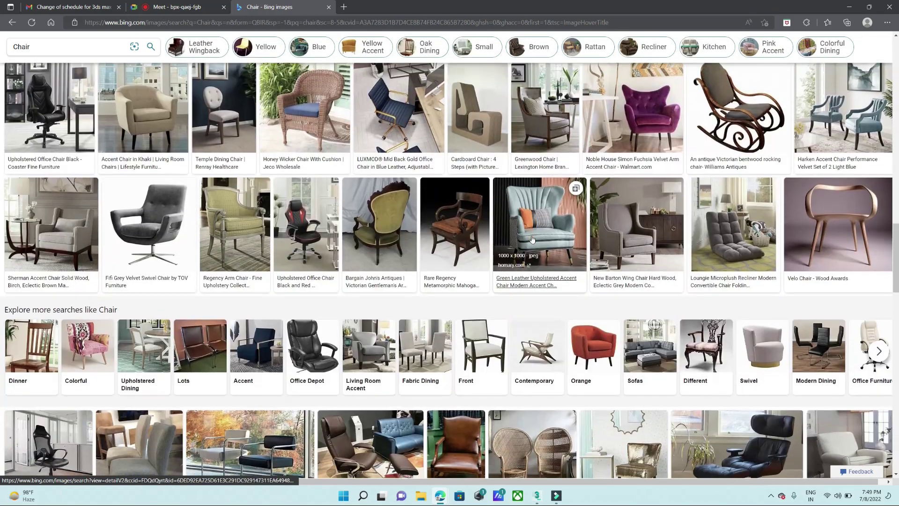
scroll(532, 240, down, 3)
scroll(532, 239, down, 3)
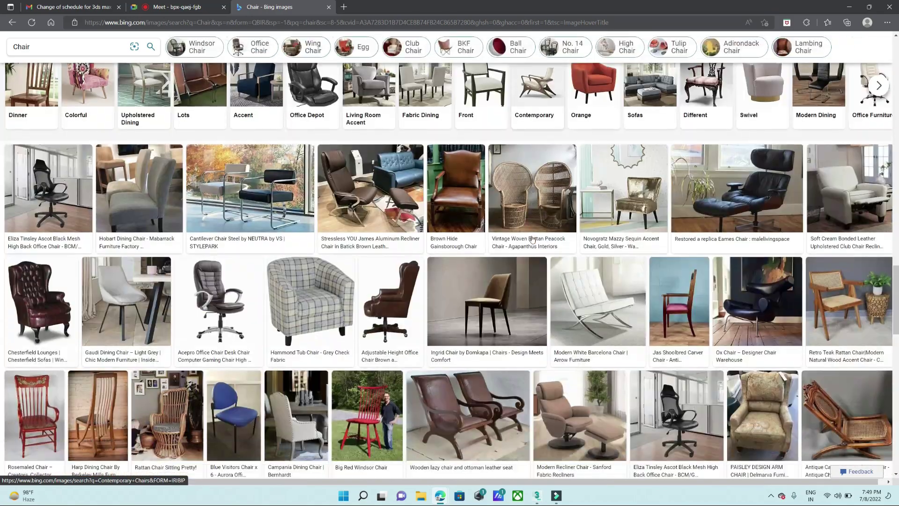
scroll(532, 240, down, 2)
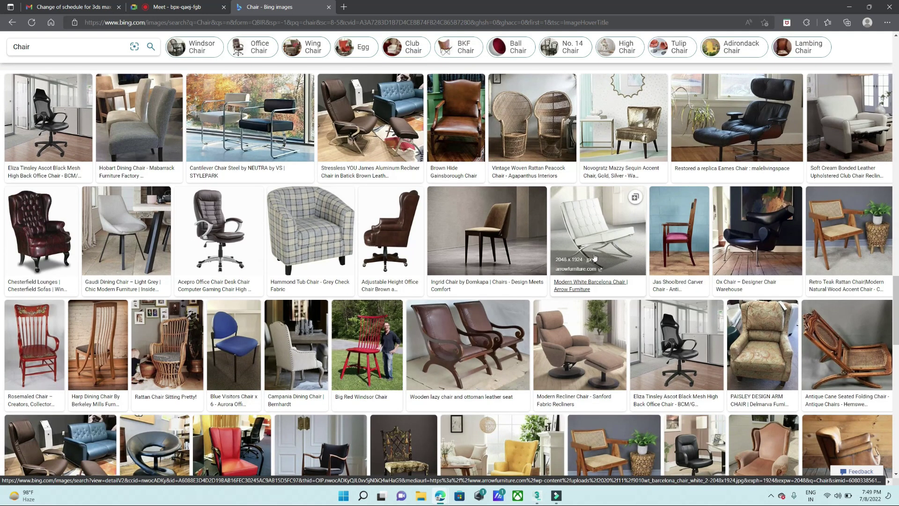
click(590, 228)
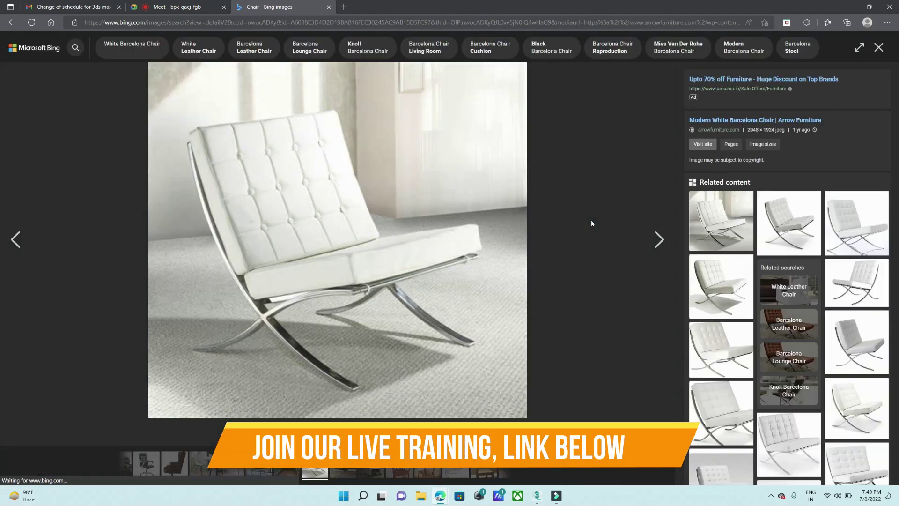
click(9, 20)
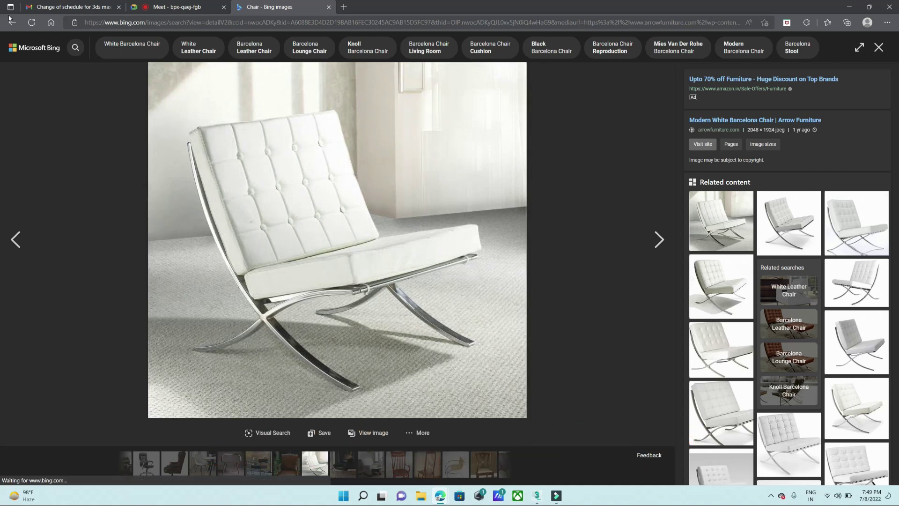
- Open the caned tubular-steel cantilever chair image full-size
scroll(690, 260, down, 2)
scroll(690, 260, down, 2)
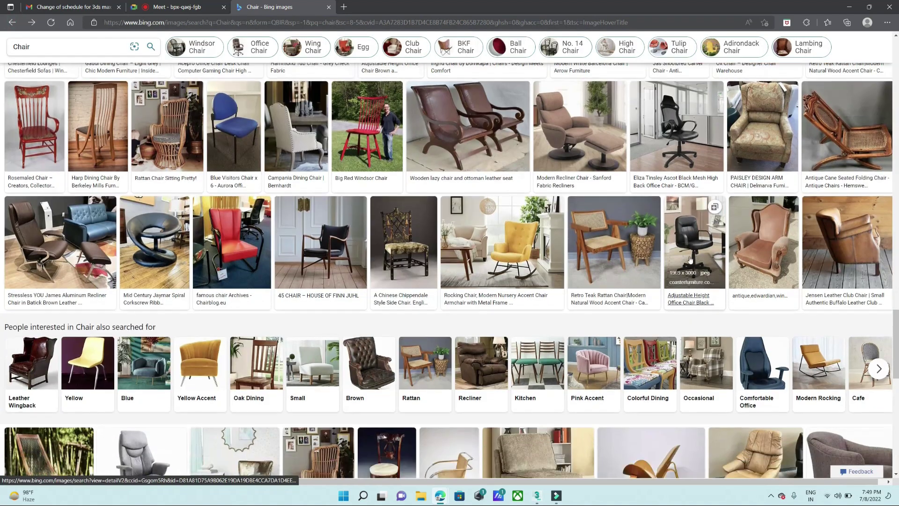
scroll(690, 259, down, 4)
click(445, 294)
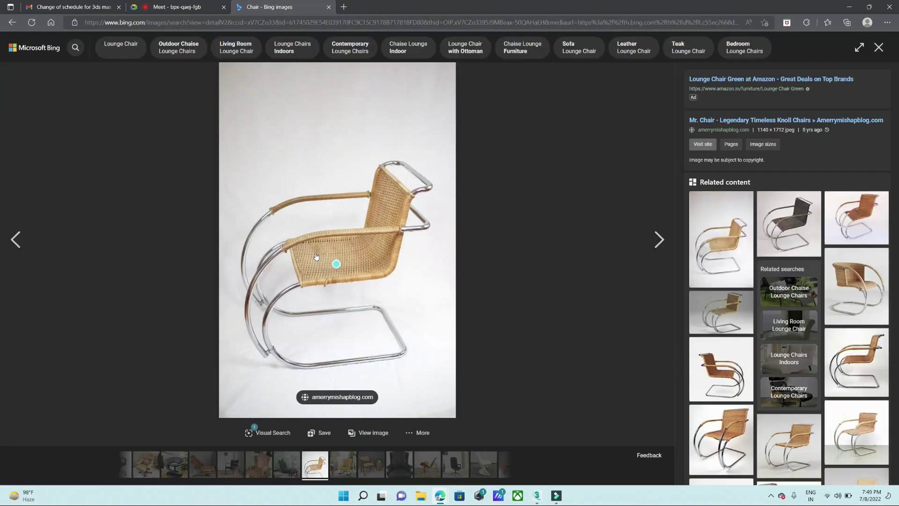
- Save the chair image as Chair.jpg in the Desktop Day 4 folder
right_click(341, 174)
click(387, 196)
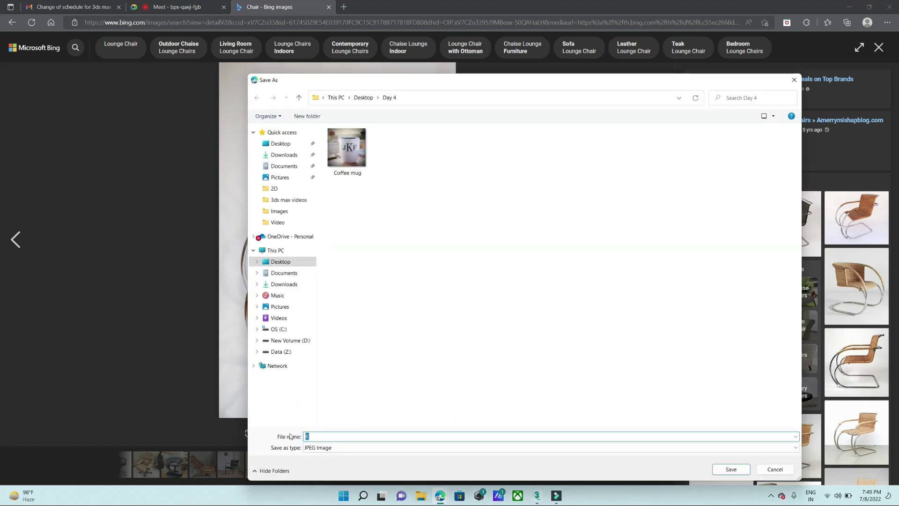
text(Chair)
click(731, 468)
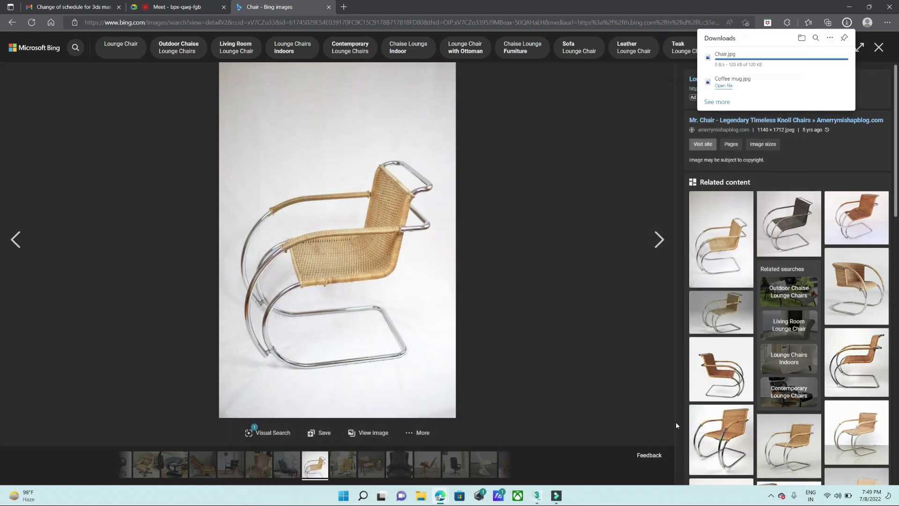
click(850, 7)
- Draw a new upright plane beside the mug in the maximized Left view
scroll(417, 293, down, 5)
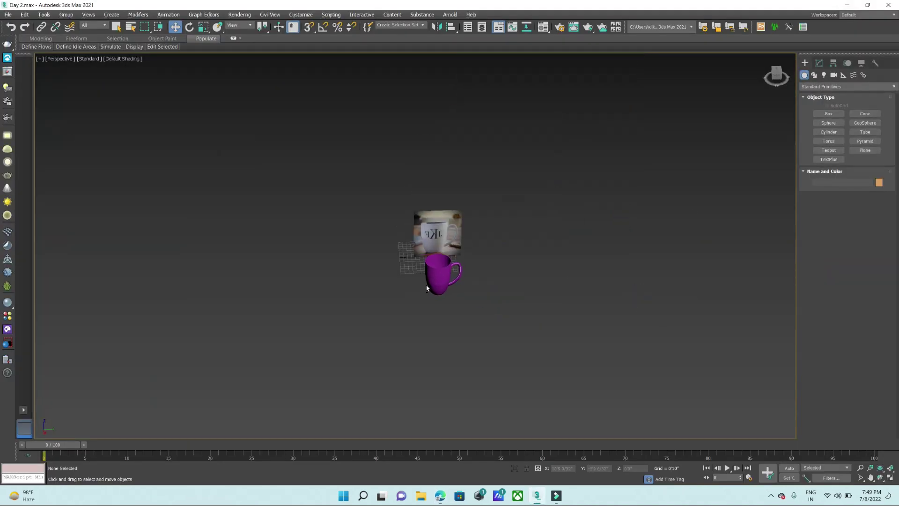
click(865, 150)
key(alt+w)
scroll(262, 293, down, 3)
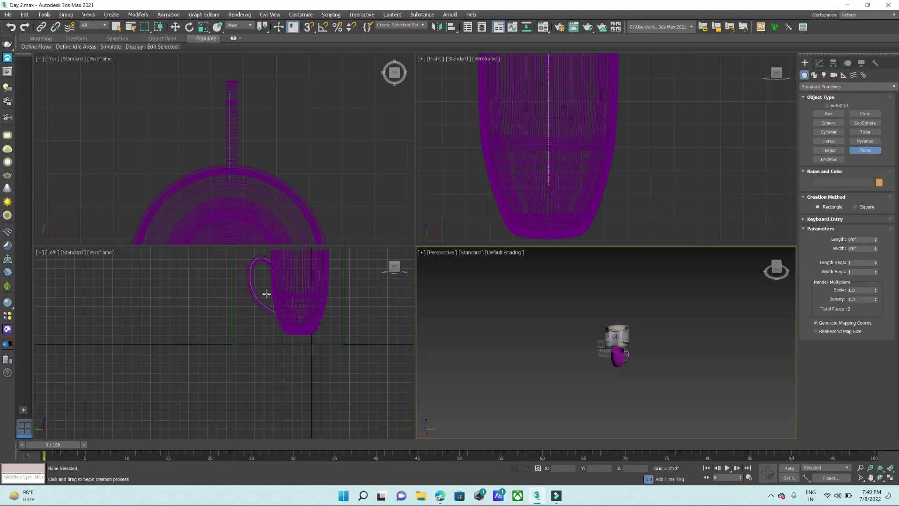
key(alt+w)
scroll(253, 304, down, 1)
drag(337, 198, 420, 296)
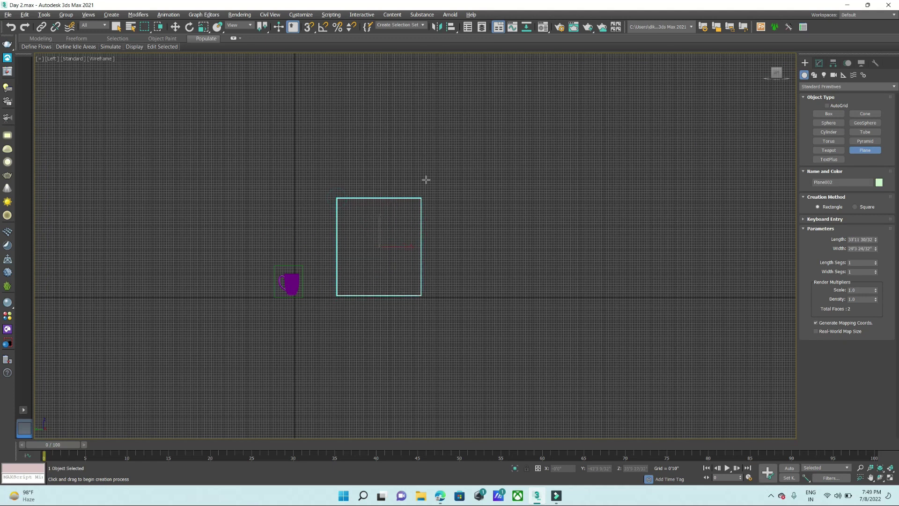
- Scale Plane002 up, move it, and return to the Perspective view
click(203, 27)
mouse_move(391, 238)
mouse_down()
mouse_move(379, 201)
mouse_move(420, 222)
mouse_up()
key(w)
key(alt+w)
right_click(568, 354)
key(alt+w)
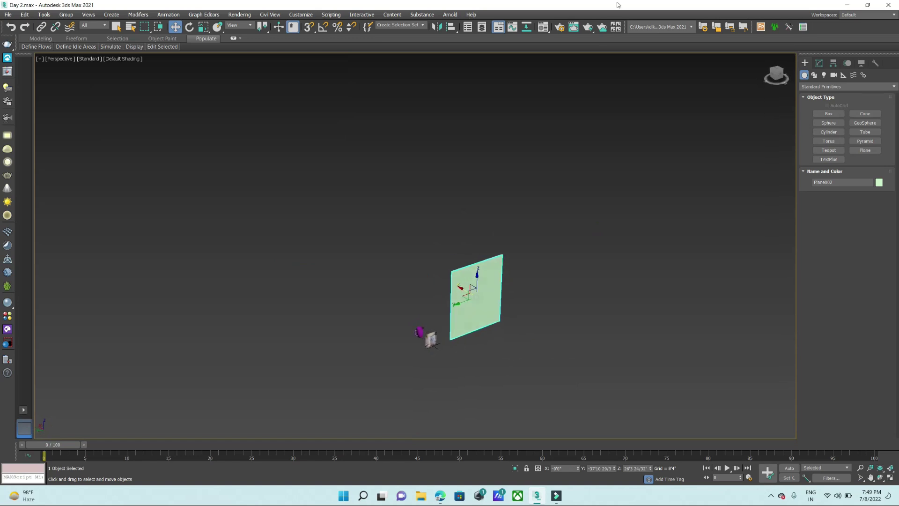
- Create a material whose diffuse map is a V-Ray bitmap of the Chair image
key(m)
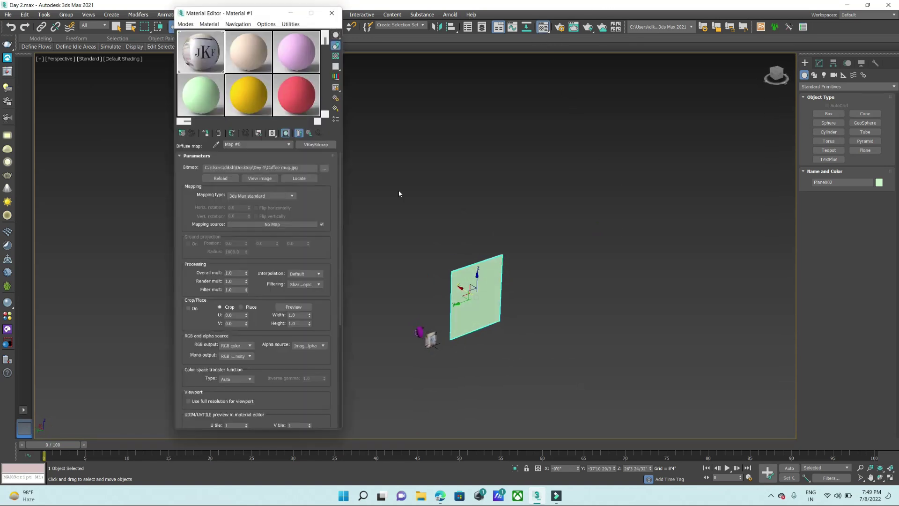
click(245, 54)
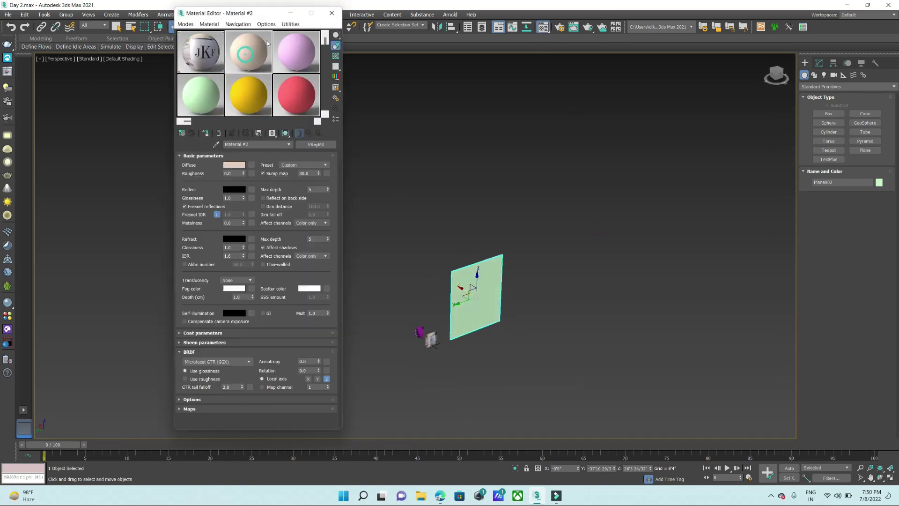
click(252, 165)
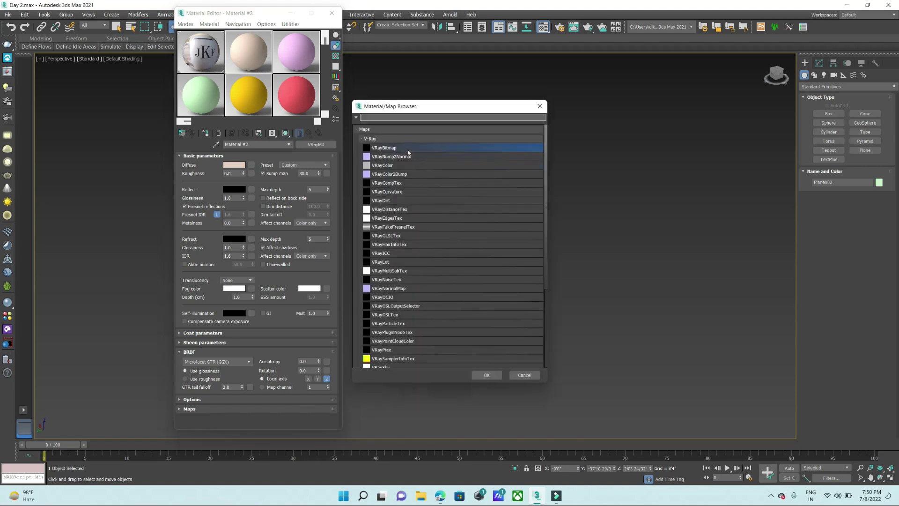
double_click(407, 148)
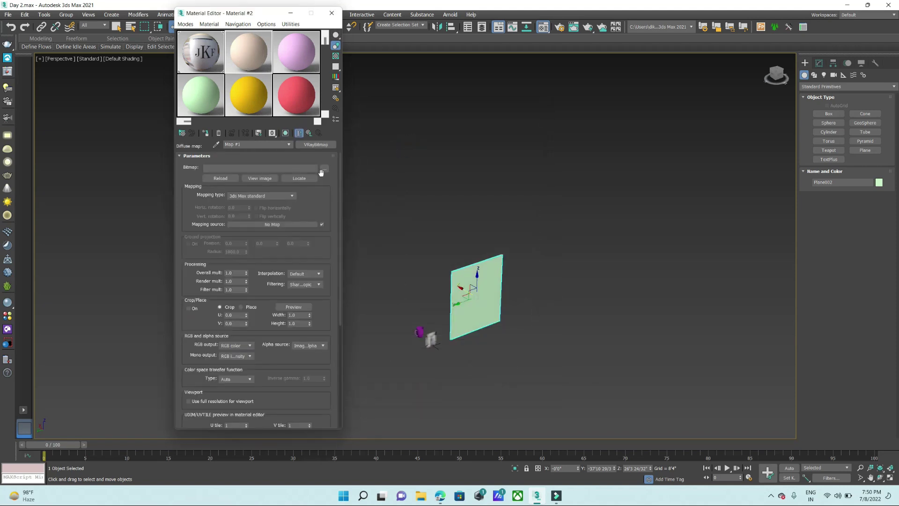
click(325, 170)
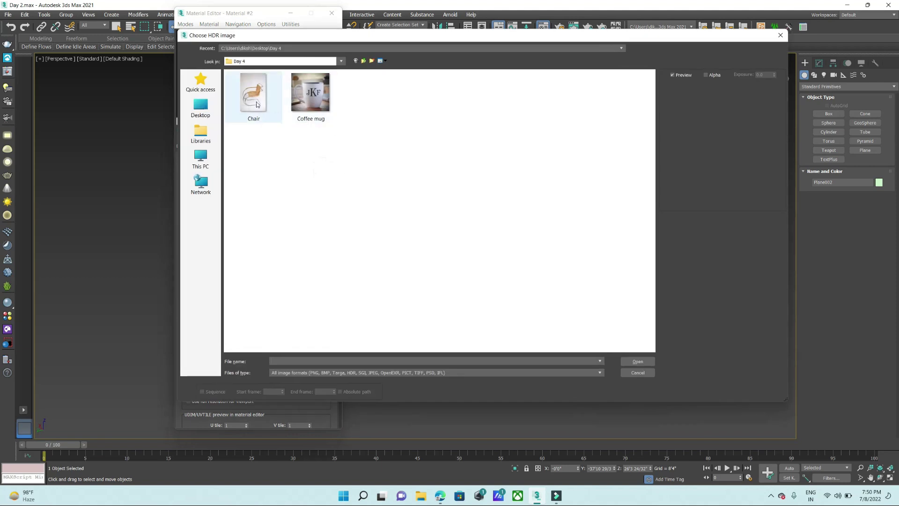
click(273, 109)
click(638, 361)
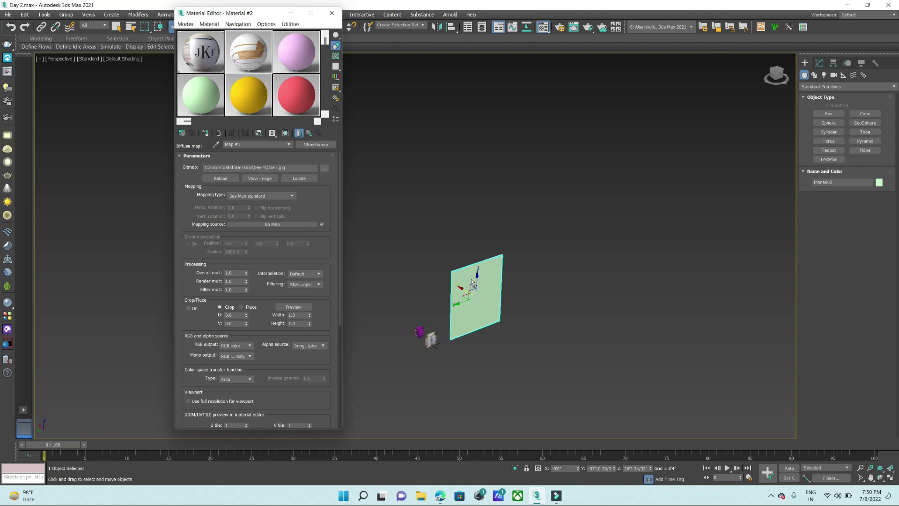
- Apply the chair material to Plane002 and display its texture in the viewport
drag(237, 55, 473, 281)
click(285, 132)
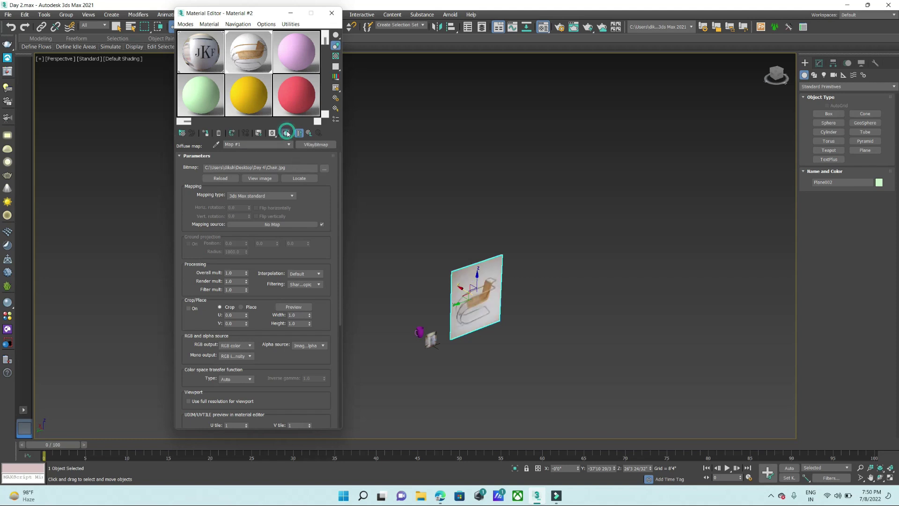
click(331, 12)
scroll(470, 138, up, 5)
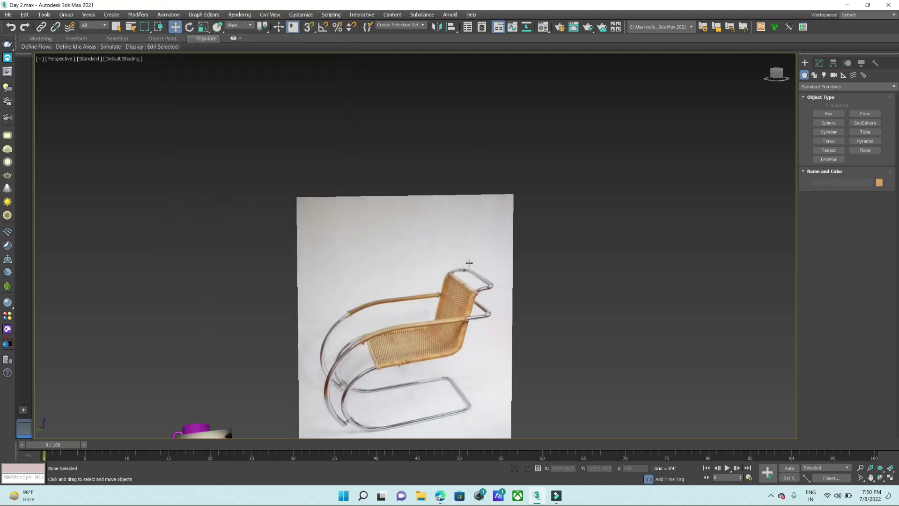
alt+middle_drag(470, 138, 458, 262)
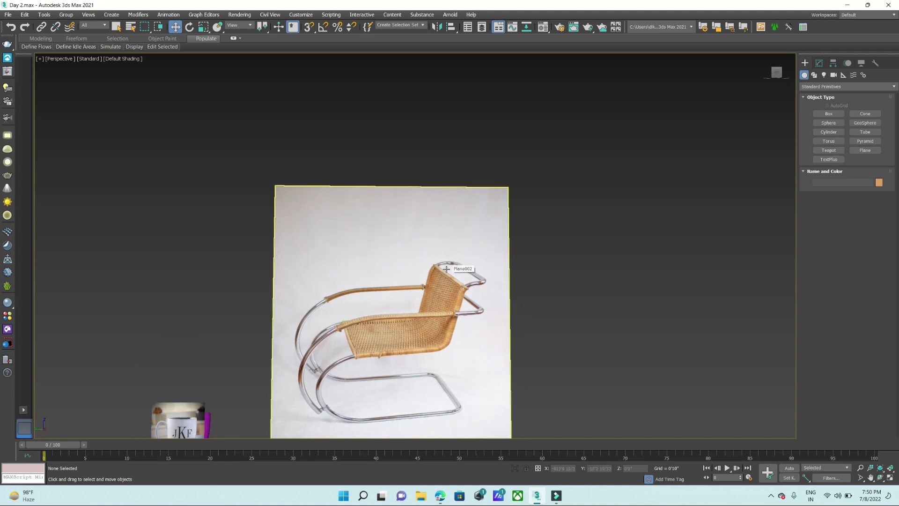
scroll(505, 248, down, 2)
scroll(487, 284, up, 4)
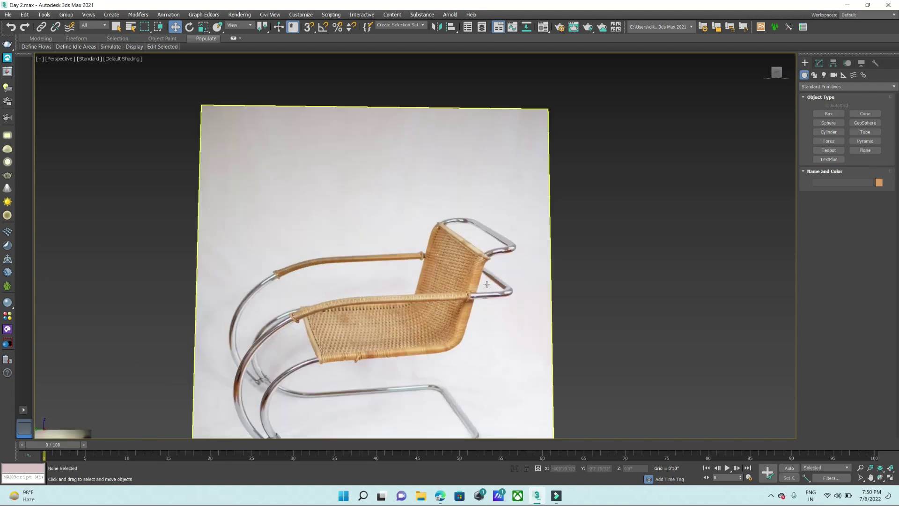
scroll(411, 246, down, 3)
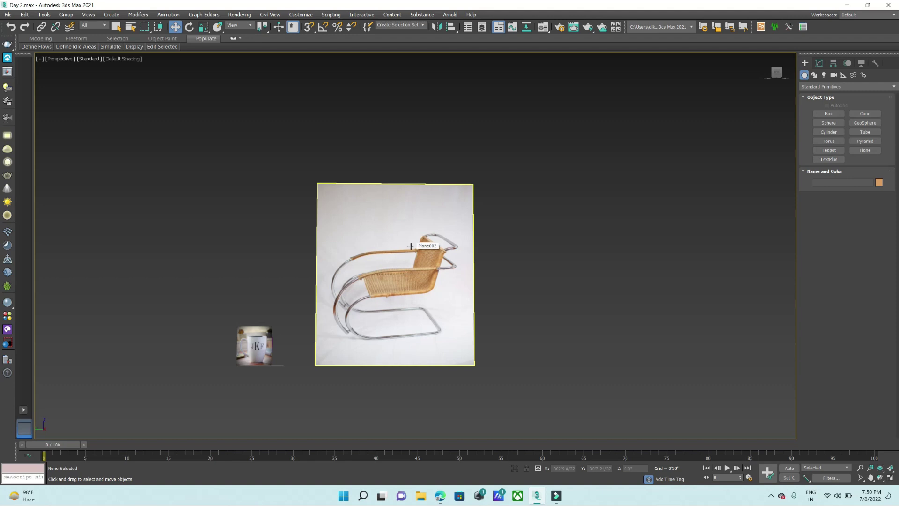
click(815, 75)
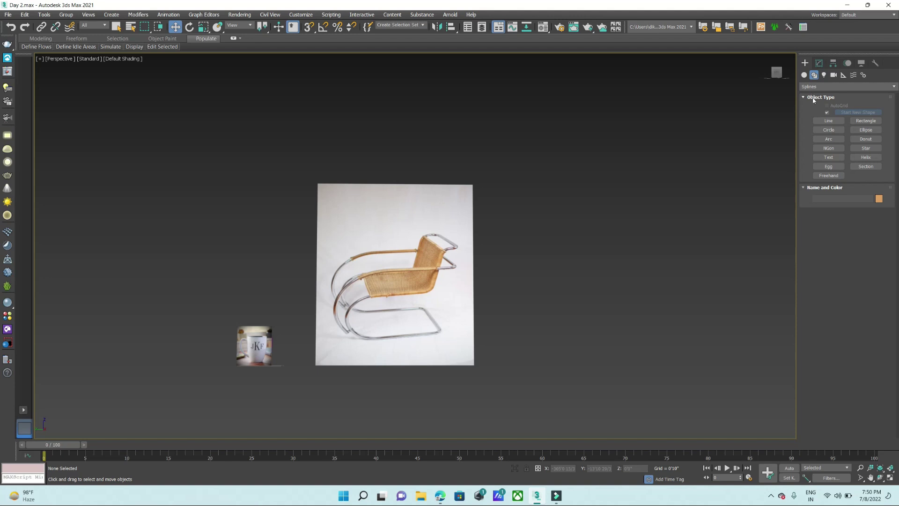
- Arm the Line tool and set the maximized Left view to Default Shading
click(829, 121)
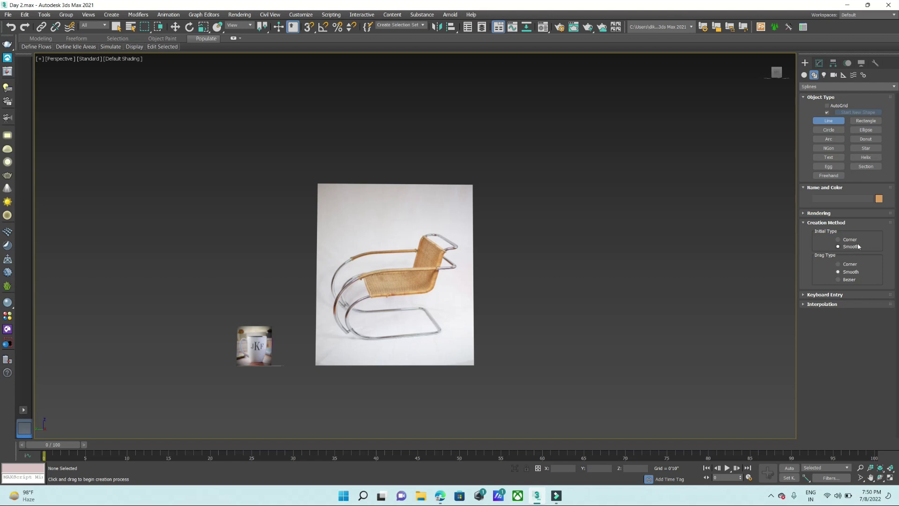
key(alt+w)
right_click(255, 342)
key(alt+w)
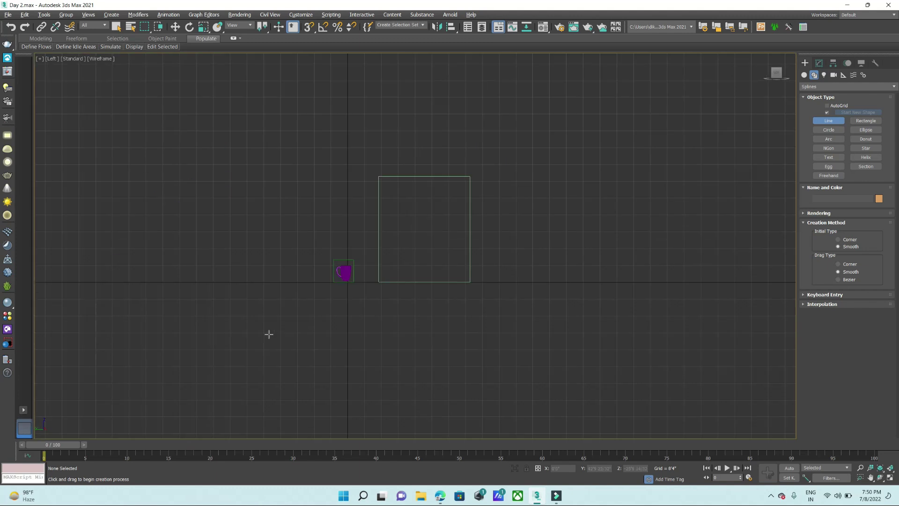
click(104, 61)
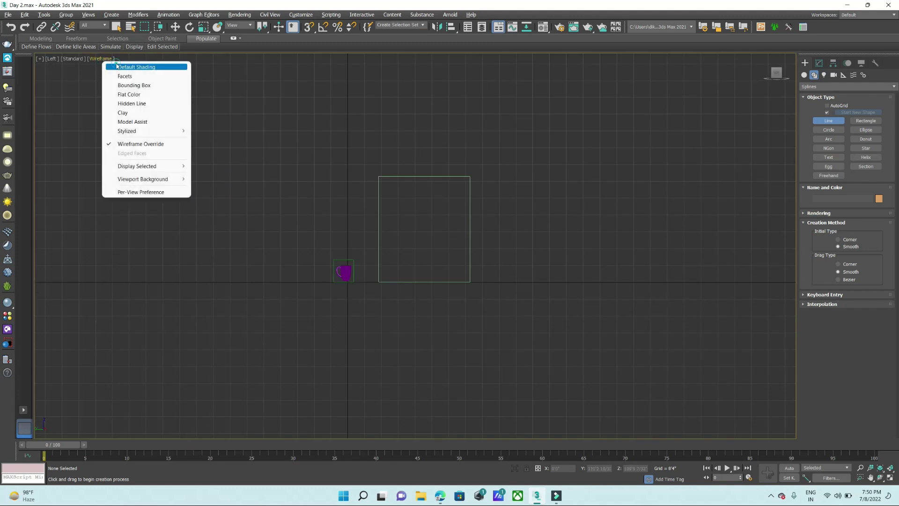
click(110, 66)
scroll(454, 241, up, 5)
scroll(467, 227, up, 2)
scroll(497, 233, up, 2)
scroll(491, 209, up, 2)
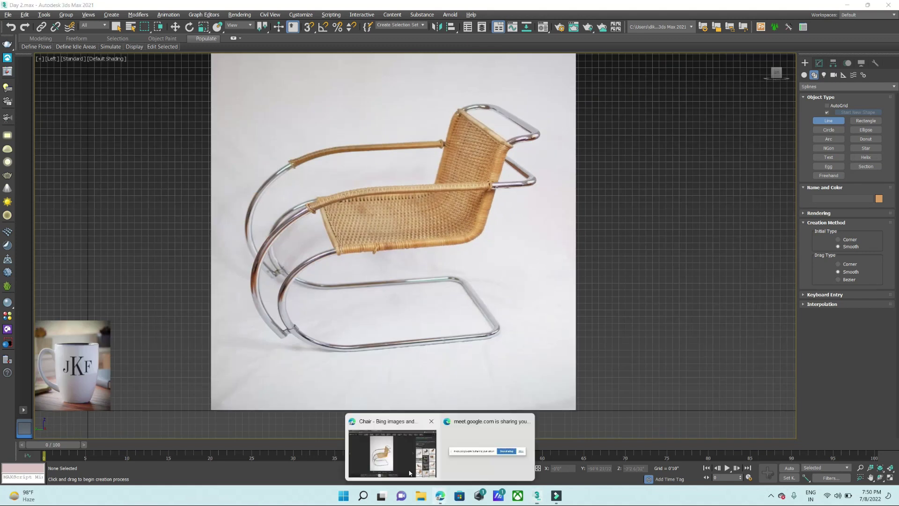
- Scroll the Bing Images results in Edge and open the side-view chair photo
mouse_move(439, 496)
click(396, 452)
scroll(739, 300, down, 3)
scroll(740, 298, down, 3)
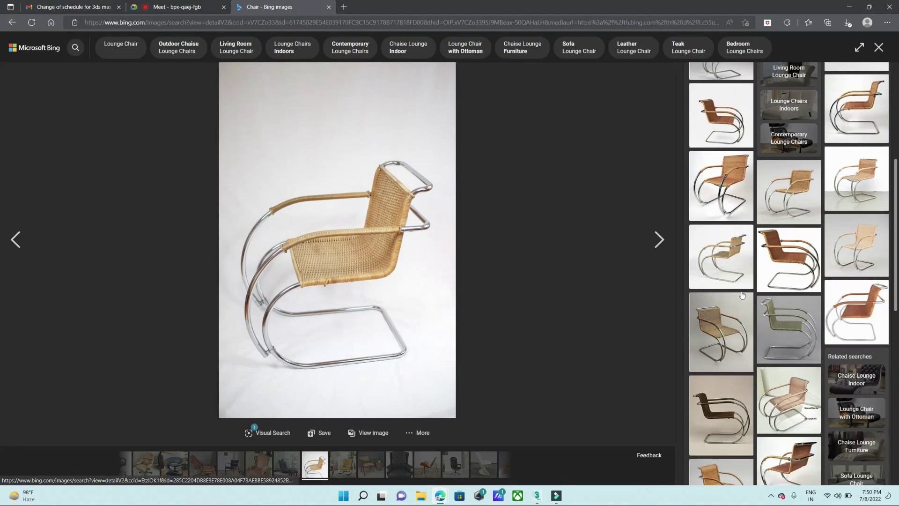
scroll(741, 293, down, 2)
scroll(743, 289, down, 3)
scroll(742, 285, down, 2)
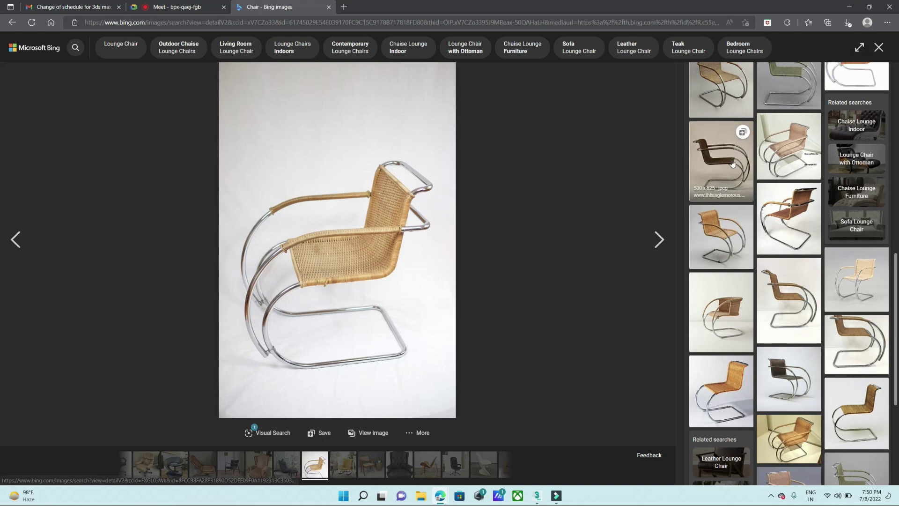
click(798, 294)
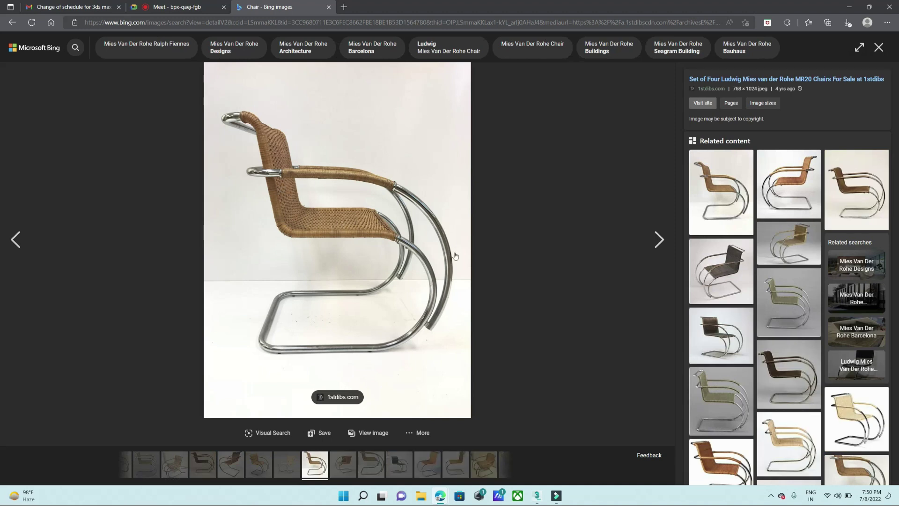
- Save the side-view chair image as Chair2 in the Day 4 folder
right_click(310, 176)
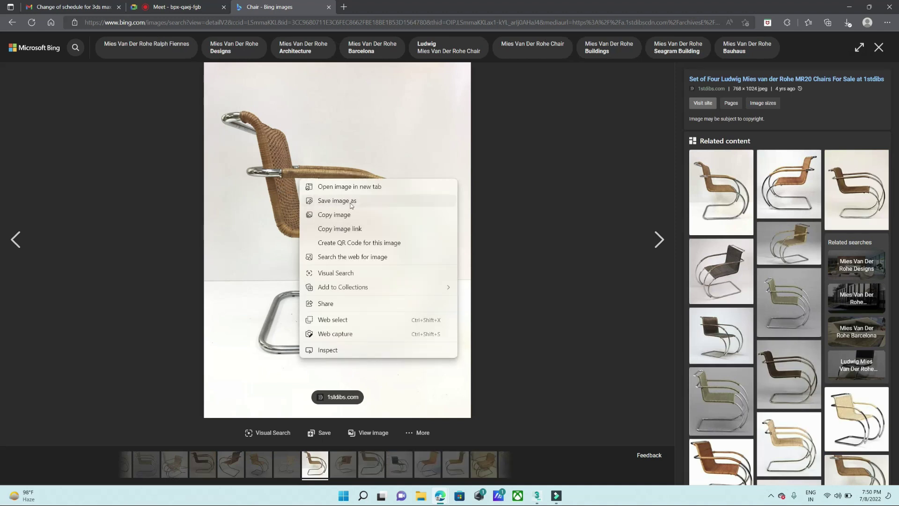
click(349, 202)
click(347, 149)
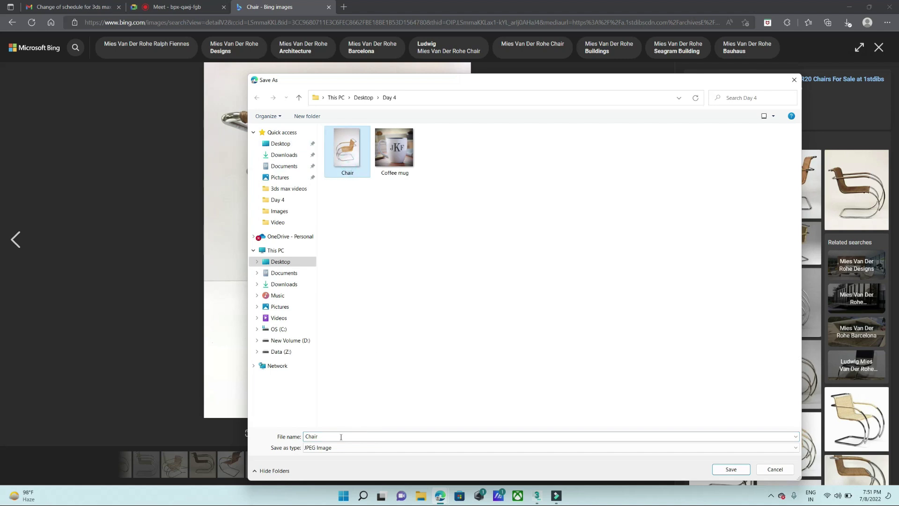
text(2)
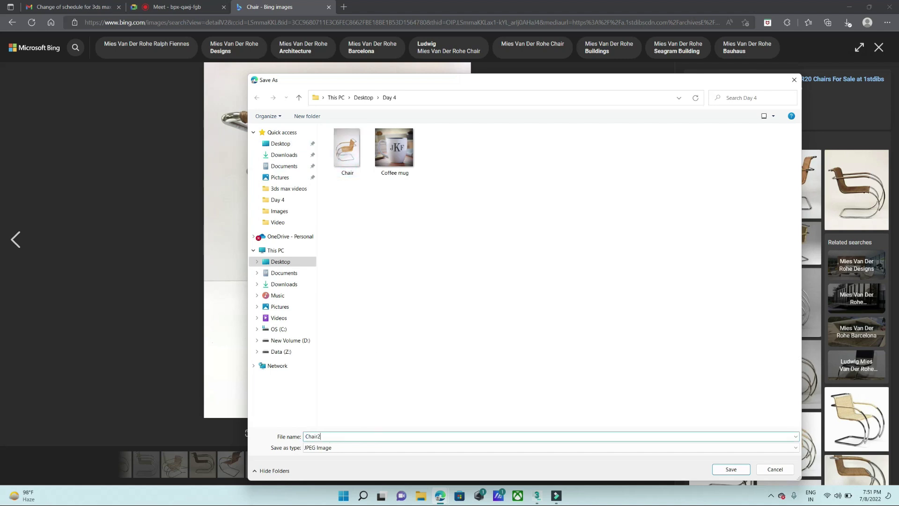
key(Return)
- Swap the chair material's bitmap to Chair2.jpg so the reference plane shows the side view
click(857, 8)
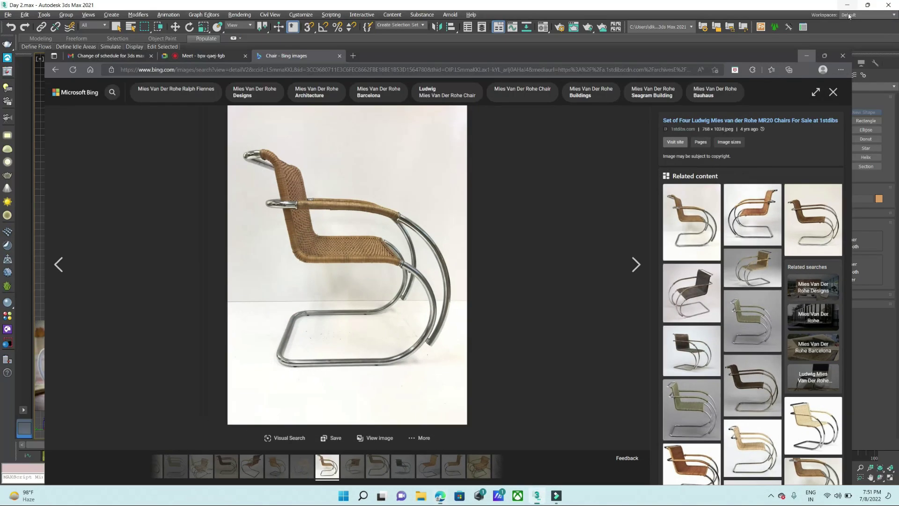
key(m)
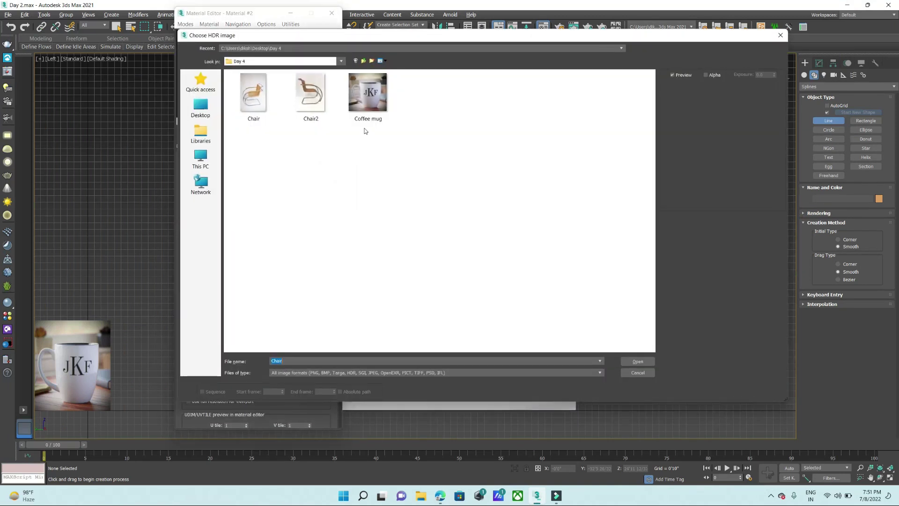
click(309, 94)
click(638, 361)
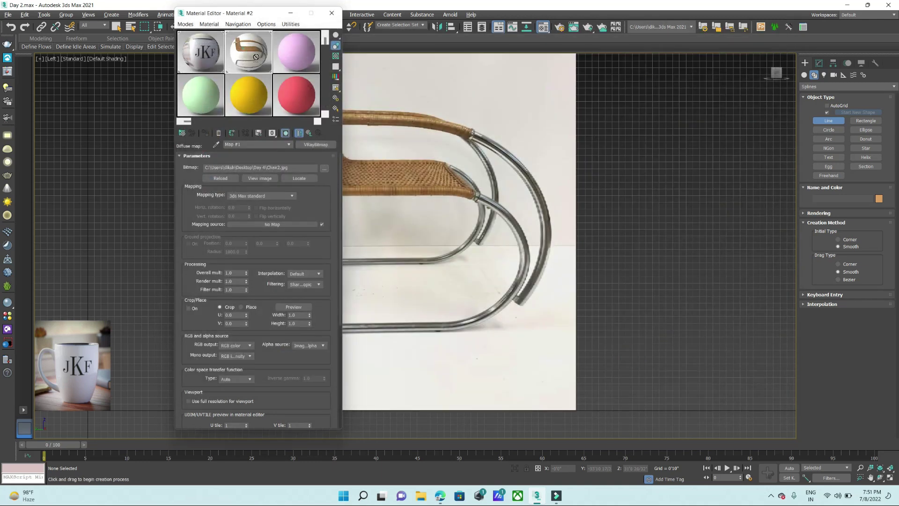
key(z)
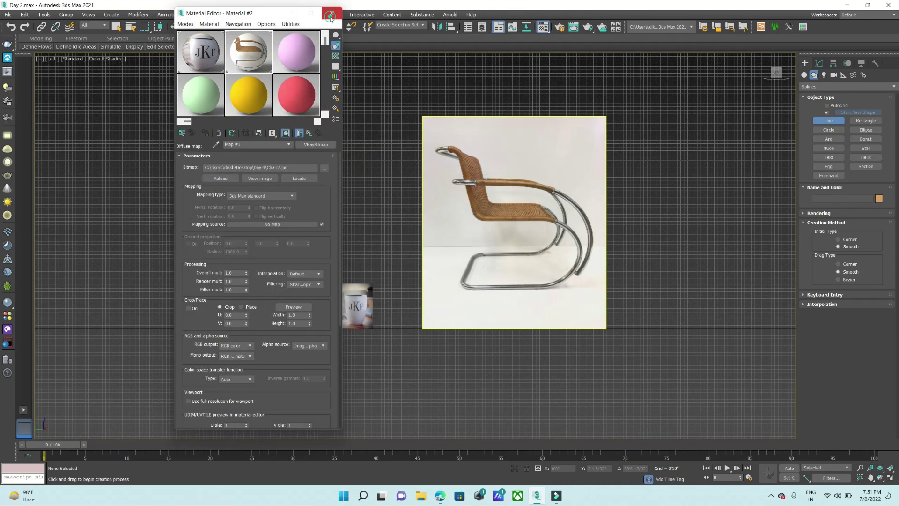
click(331, 13)
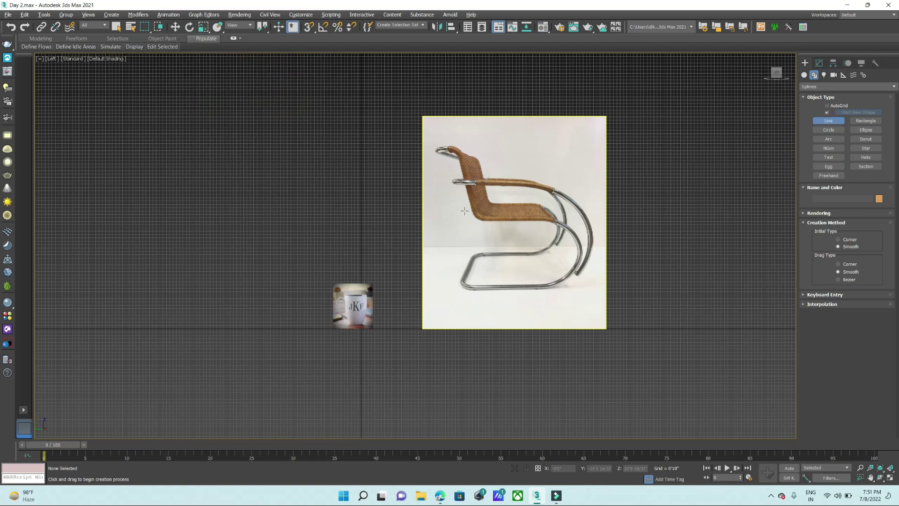
- Start Line003 at the top backrest tube end and trace down the backrest to the seat
scroll(465, 165, up, 3)
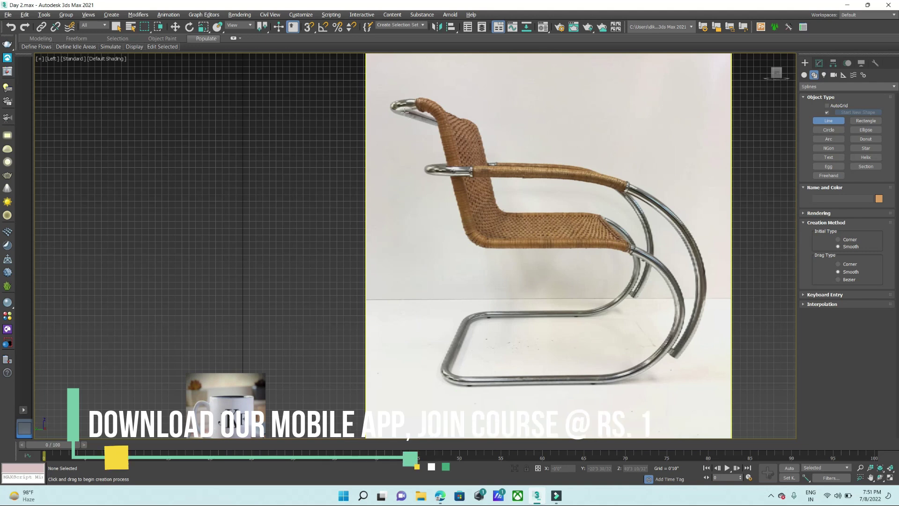
scroll(387, 101, up, 2)
click(387, 100)
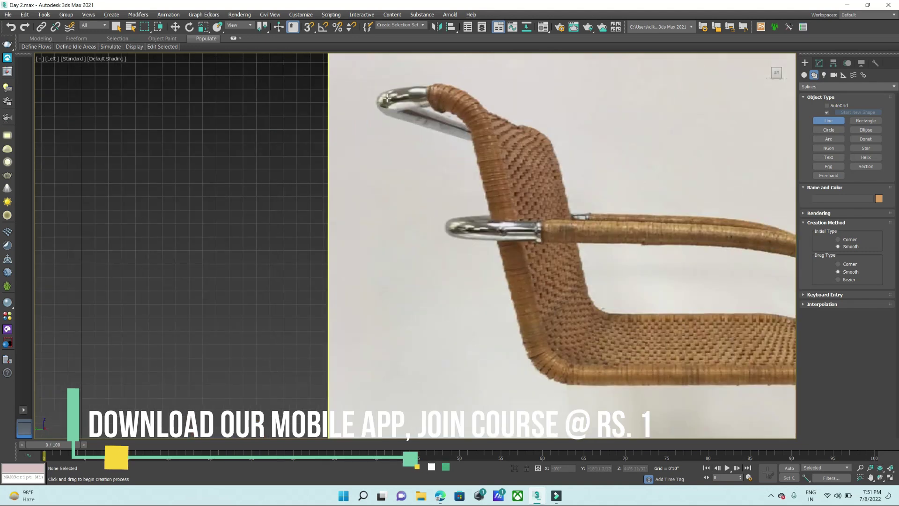
click(422, 92)
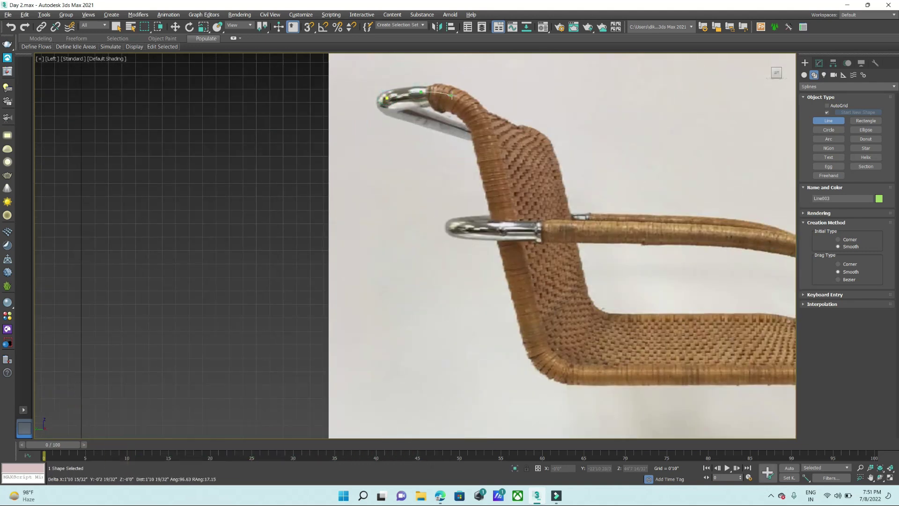
click(454, 96)
click(475, 114)
click(486, 147)
click(494, 190)
click(505, 240)
click(519, 293)
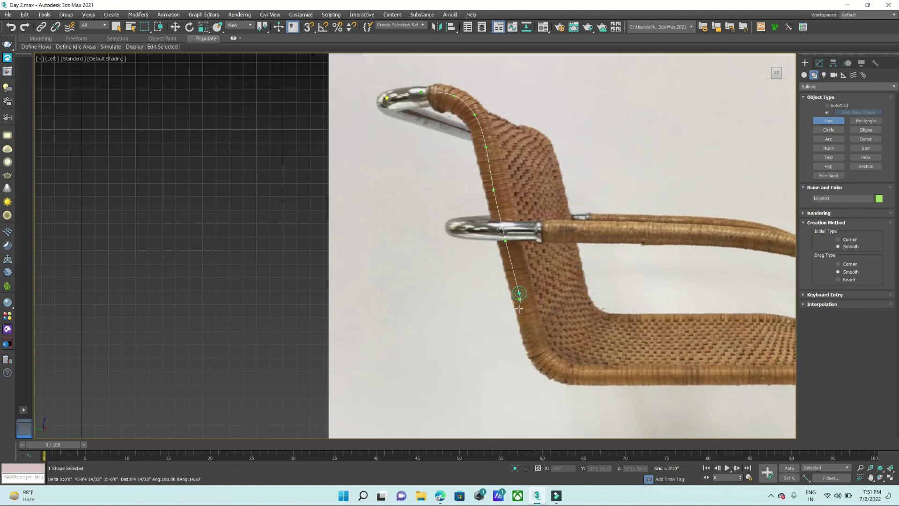
click(530, 334)
click(546, 361)
click(574, 373)
click(631, 376)
- Add smooth vertices along the seat to its front end and onto the chrome tube
scroll(535, 347, down, 3)
scroll(535, 347, up, 3)
click(548, 348)
click(596, 348)
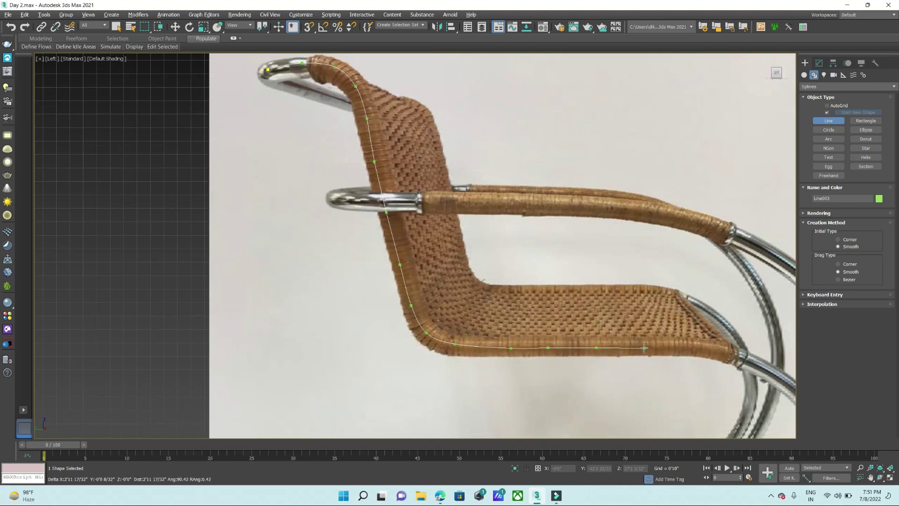
click(645, 348)
scroll(645, 348, down, 3)
scroll(558, 316, up, 3)
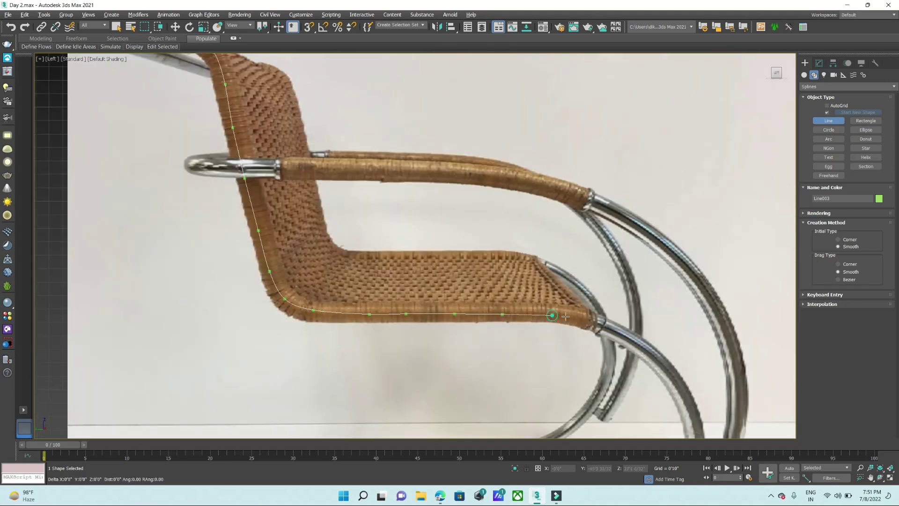
click(600, 322)
click(621, 332)
scroll(635, 343, down, 3)
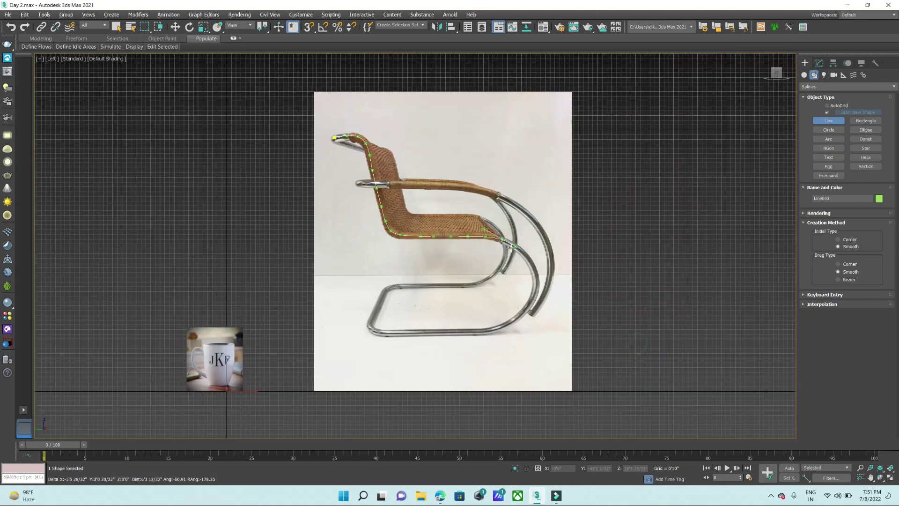
scroll(512, 247, up, 2)
scroll(511, 248, up, 3)
- Trace the curving front tube down to its lower bend
click(518, 243)
click(544, 290)
click(553, 334)
scroll(553, 334, down, 3)
scroll(535, 263, up, 3)
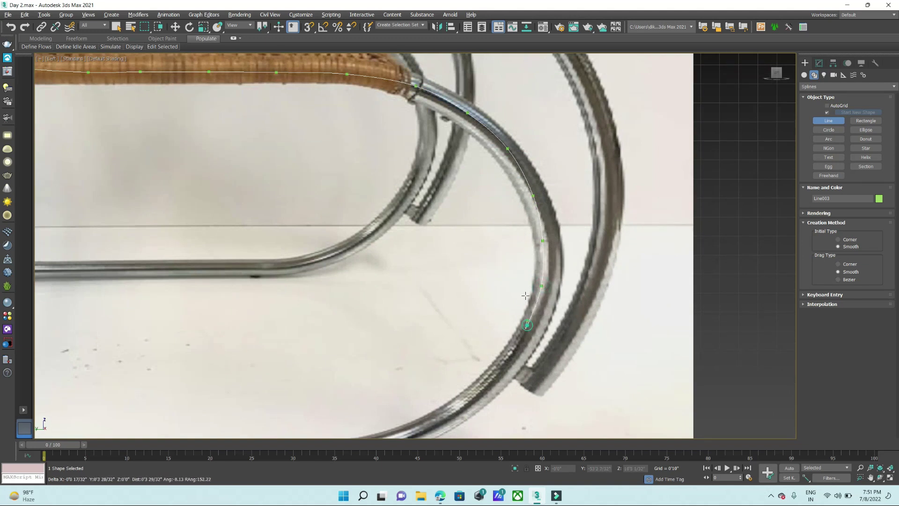
scroll(525, 295, down, 3)
scroll(492, 283, up, 4)
click(452, 324)
scroll(452, 325, down, 3)
scroll(489, 207, up, 3)
- Continue the spline around the bottom bend and along the base tube loop
click(489, 207)
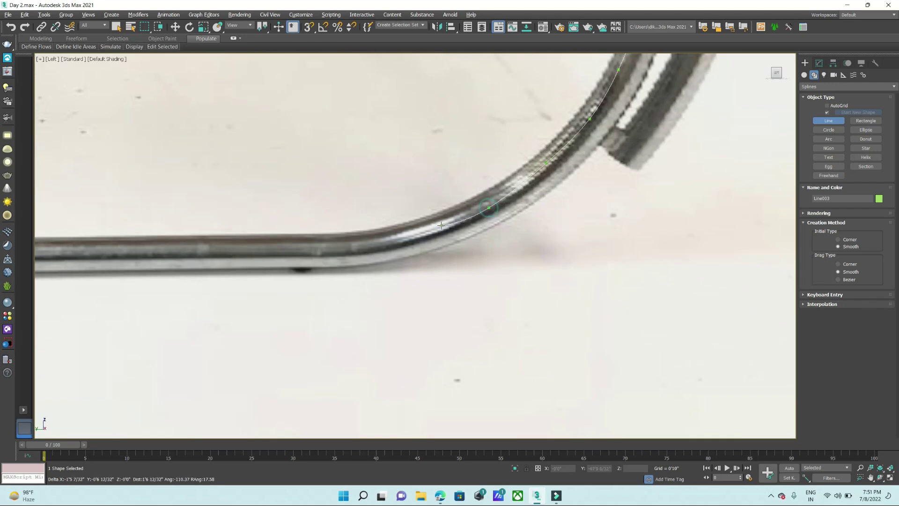
click(428, 228)
click(348, 242)
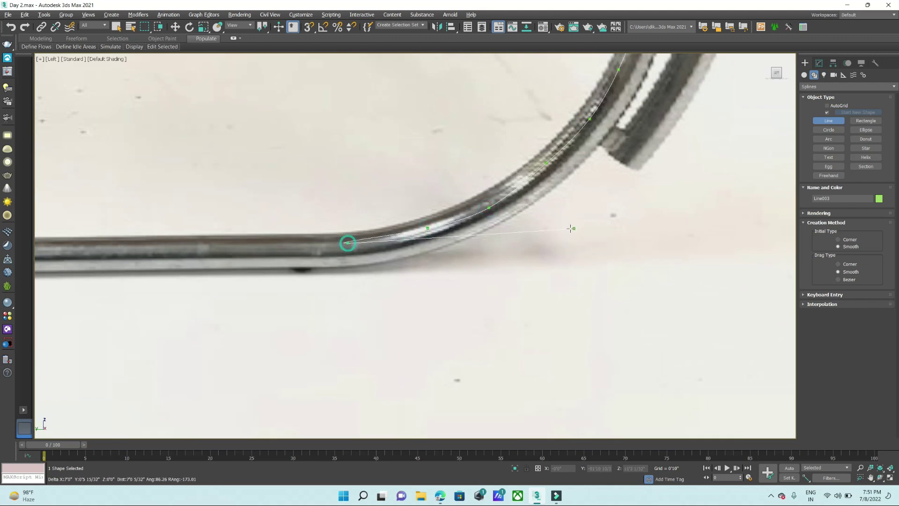
middle_drag(312, 247, 435, 240)
click(392, 238)
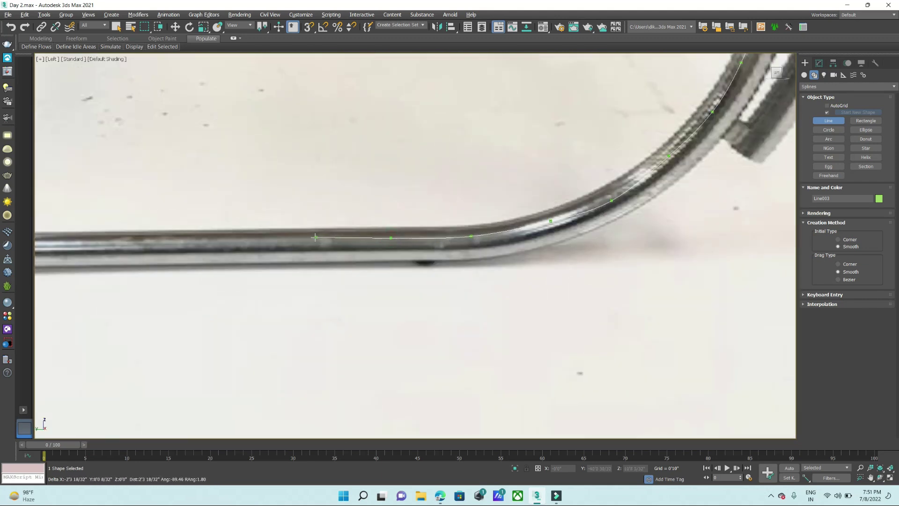
scroll(327, 238, down, 3)
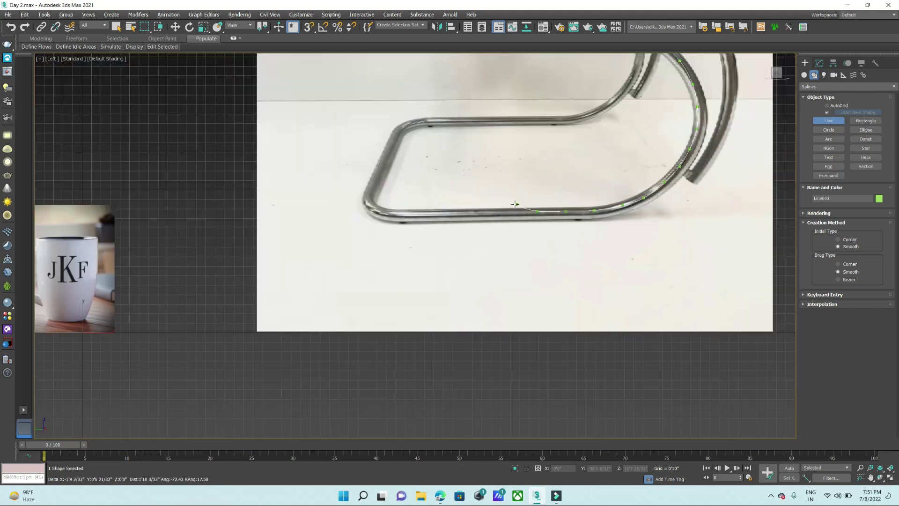
scroll(492, 215, up, 1)
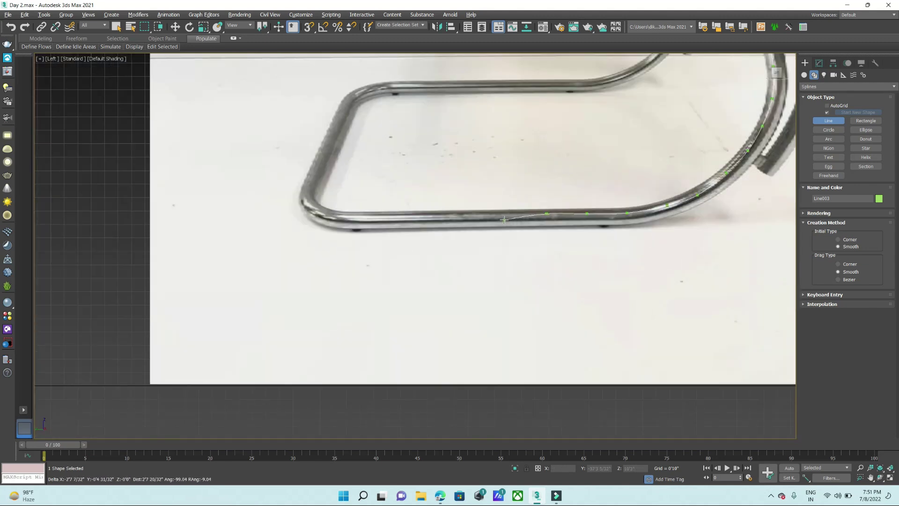
click(424, 215)
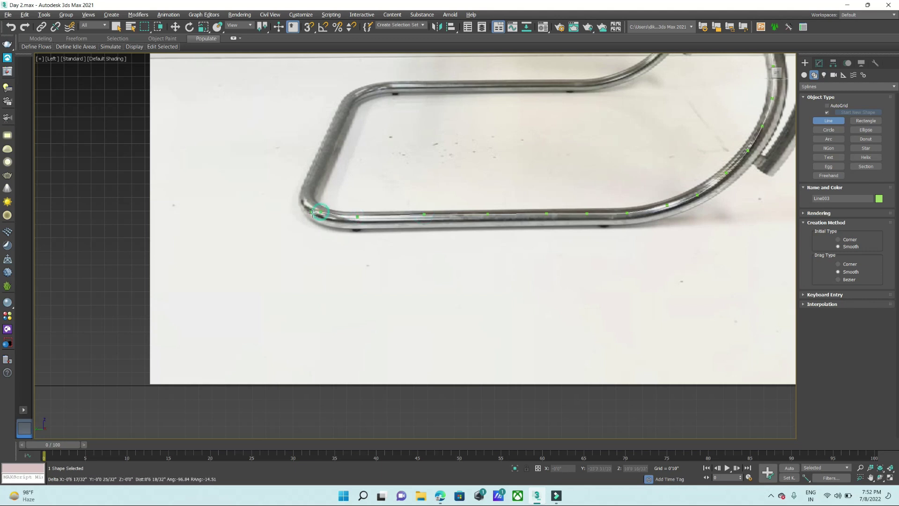
scroll(323, 213, down, 3)
scroll(423, 214, down, 2)
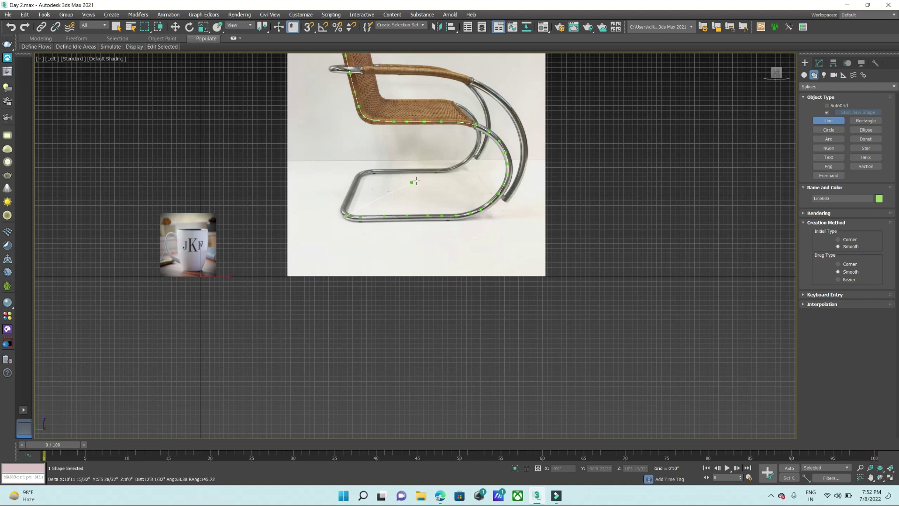
- Finish Line003 and move it sideways along X, away from the reference plane
right_click(497, 213)
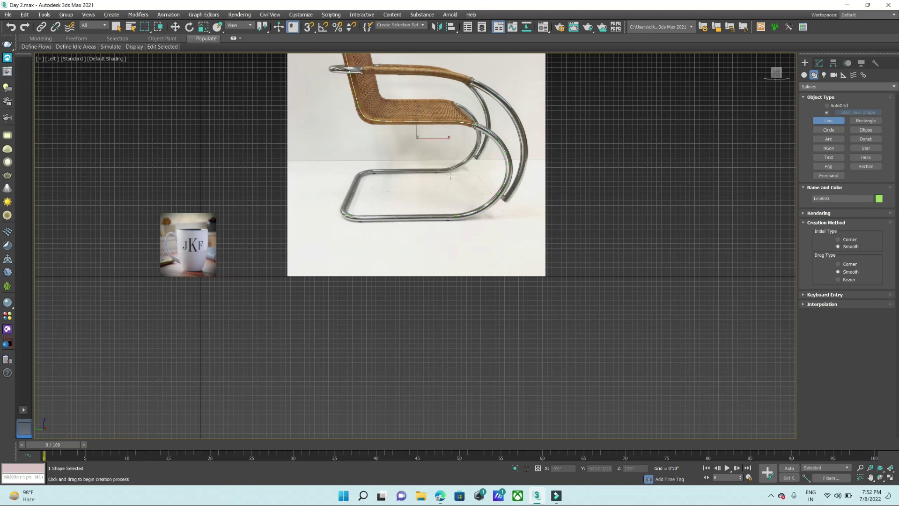
key(alt+w)
- Orbit and zoom the Perspective view to check the moved chair spline
key(alt+w)
scroll(311, 159, down, 5)
key(w)
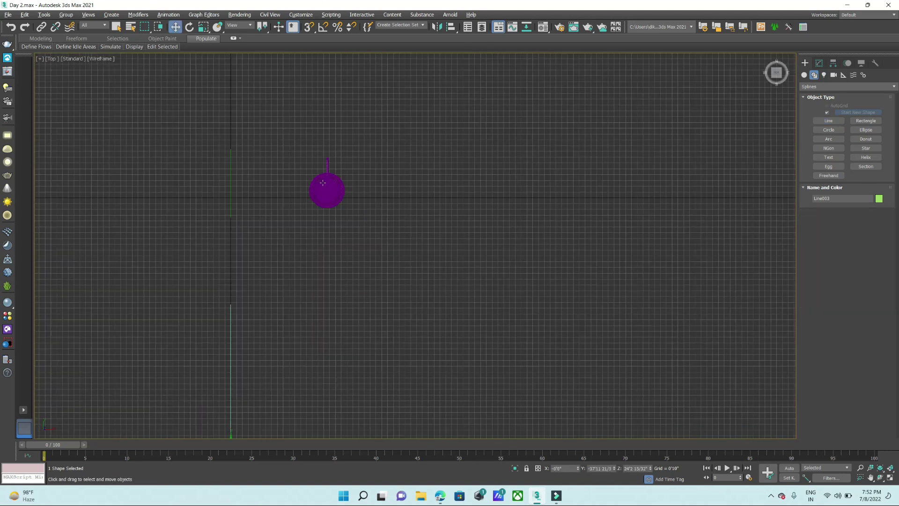
scroll(330, 211, down, 3)
scroll(311, 314, up, 2)
drag(311, 289, 499, 291)
key(alt+w)
key(alt+w)
mouse_move(501, 318)
alt+middle_down()
mouse_move(448, 351)
mouse_move(489, 333)
mouse_move(548, 343)
mouse_move(452, 322)
mouse_move(669, 331)
mouse_move(462, 304)
alt+middle_up()
scroll(426, 279, up, 3)
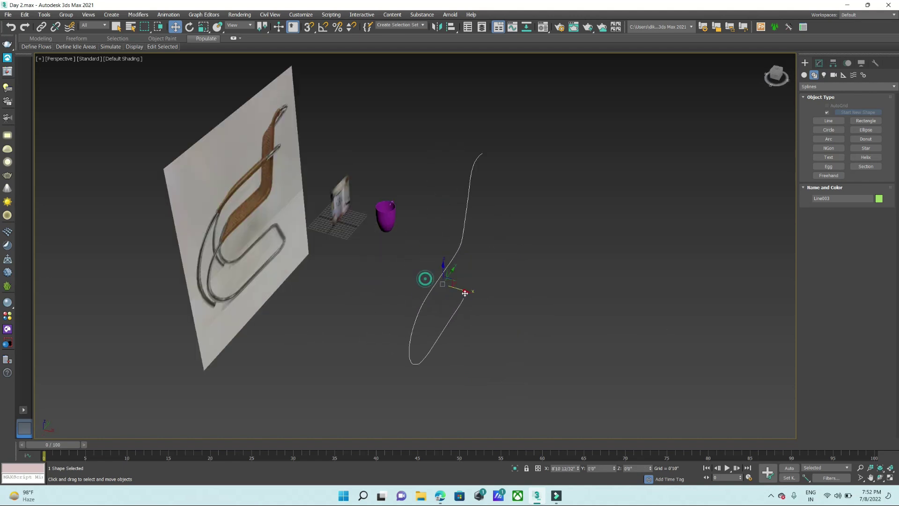
scroll(426, 279, down, 2)
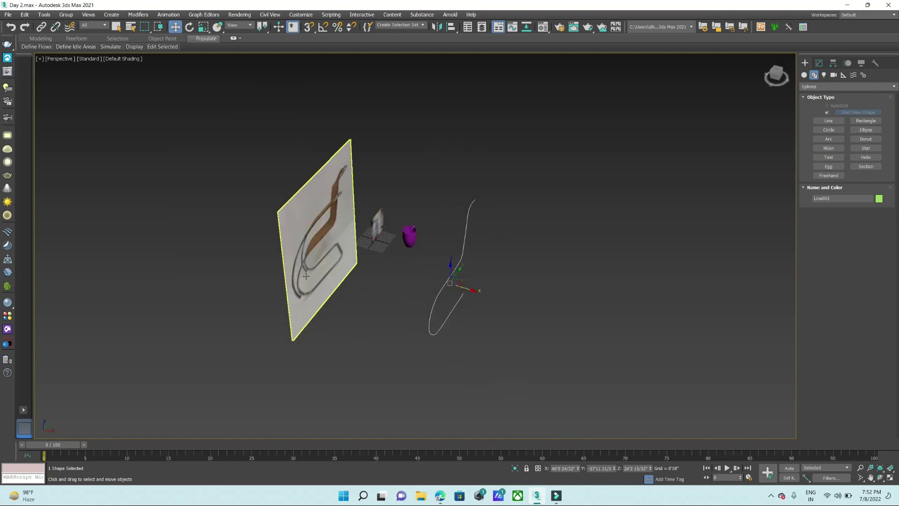
scroll(483, 280, up, 3)
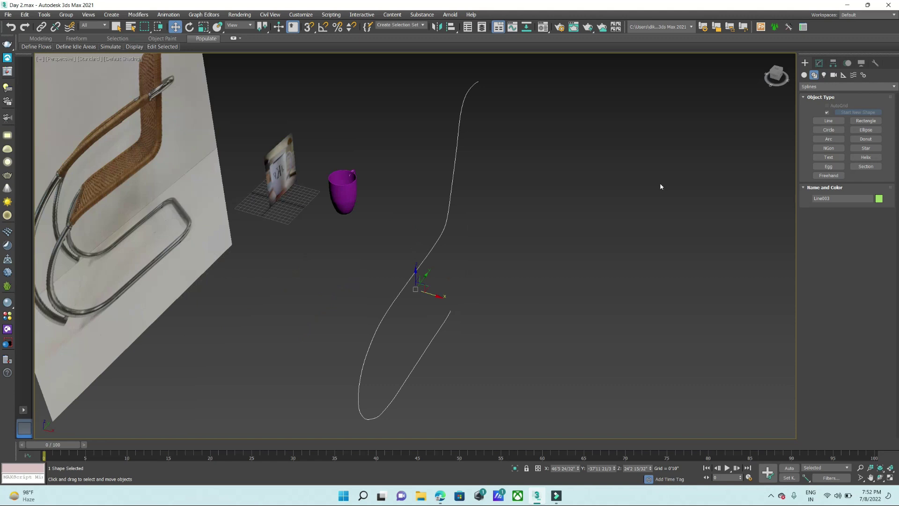
- Turn on Enable In Viewport in Line003's Rendering settings
click(820, 64)
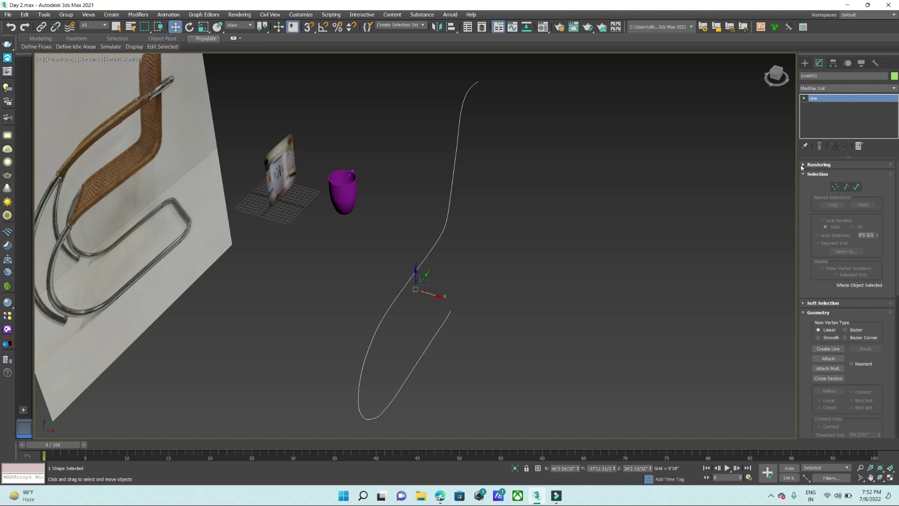
click(804, 166)
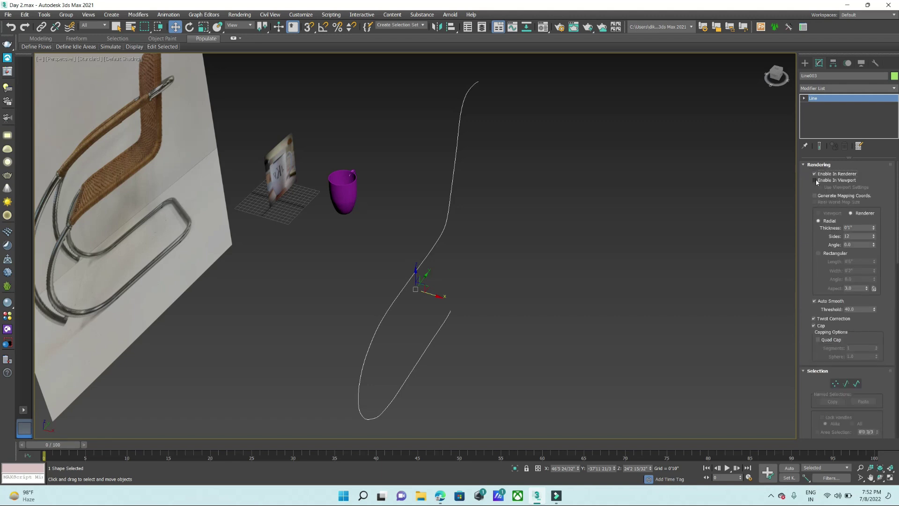
click(815, 180)
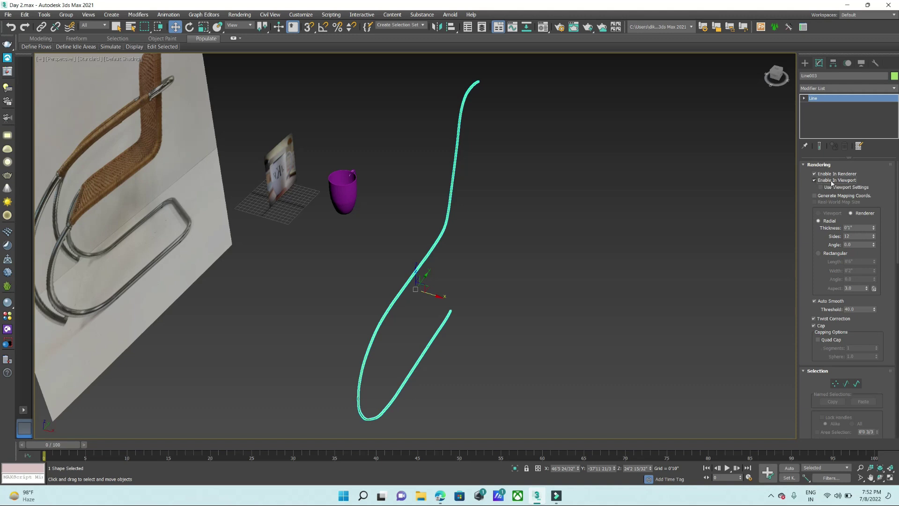
scroll(446, 285, down, 2)
scroll(436, 322, up, 4)
scroll(450, 240, up, 2)
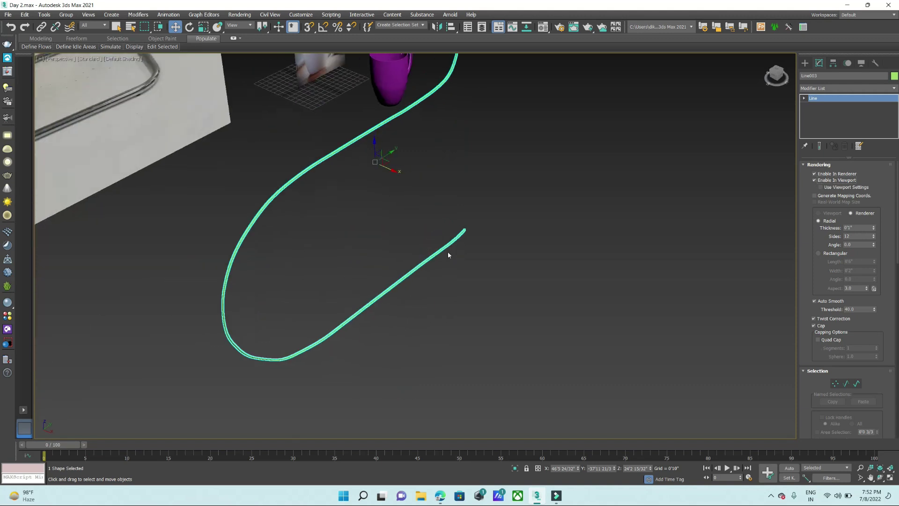
scroll(461, 213, up, 5)
scroll(458, 223, down, 3)
- Raise the tube thickness to 0'8 17/32" and orbit Perspective to inspect it
key(alt+w)
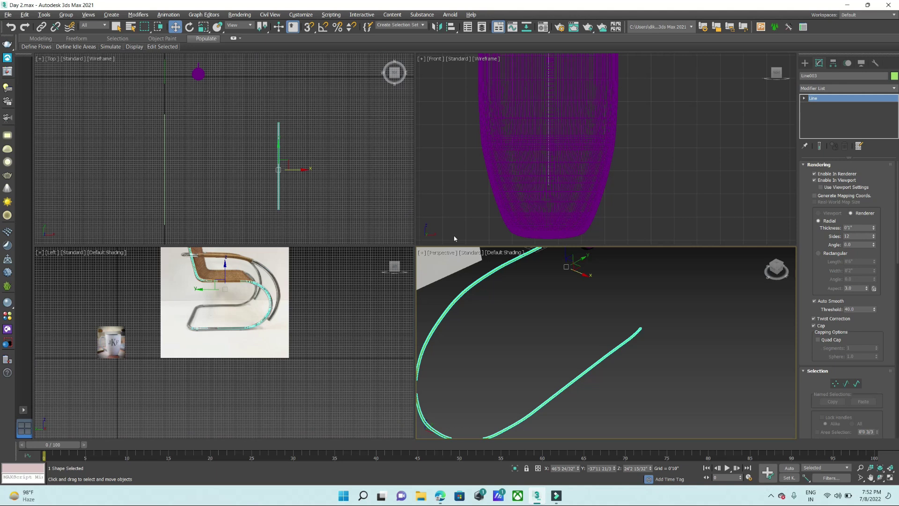
key(alt+w)
scroll(413, 304, up, 2)
scroll(412, 304, up, 2)
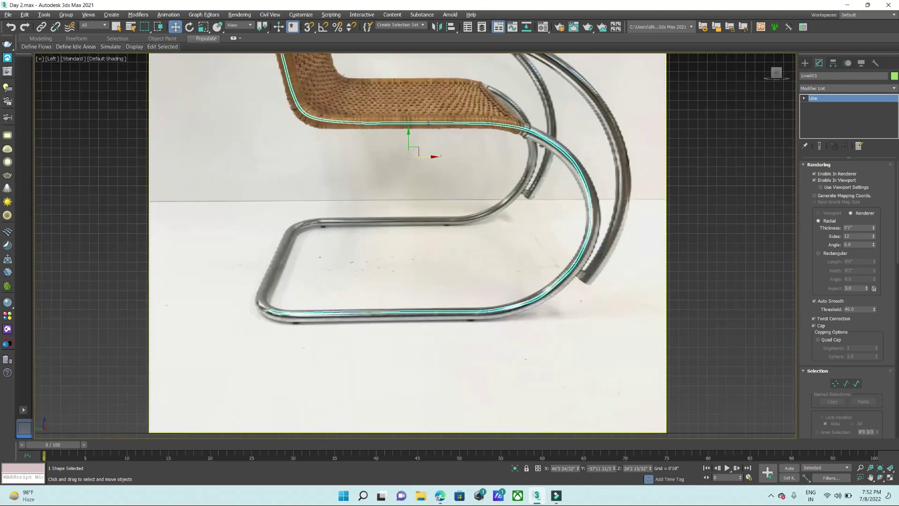
scroll(413, 304, up, 2)
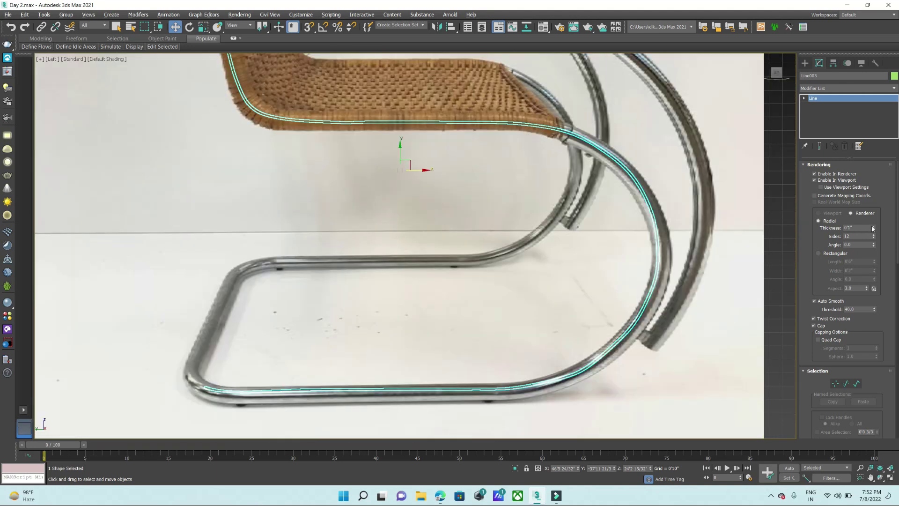
drag(875, 229, 829, 56)
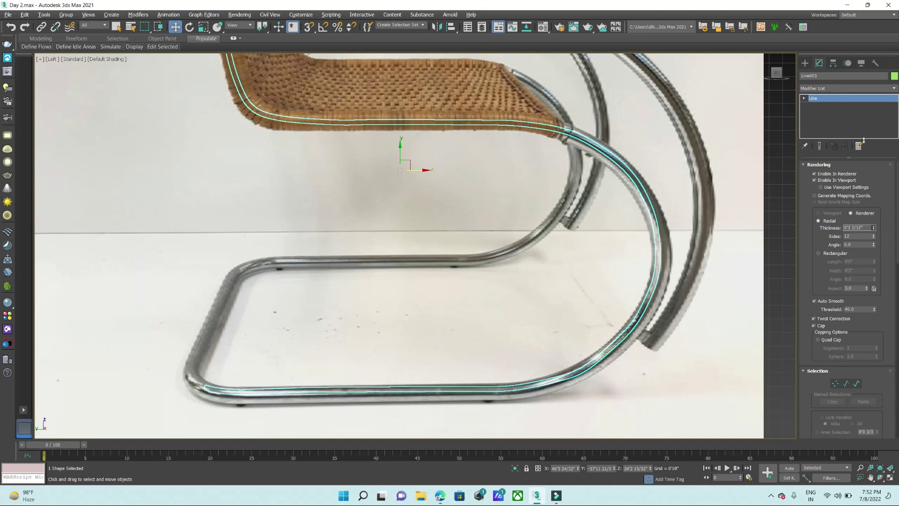
drag(829, 56, 829, 28)
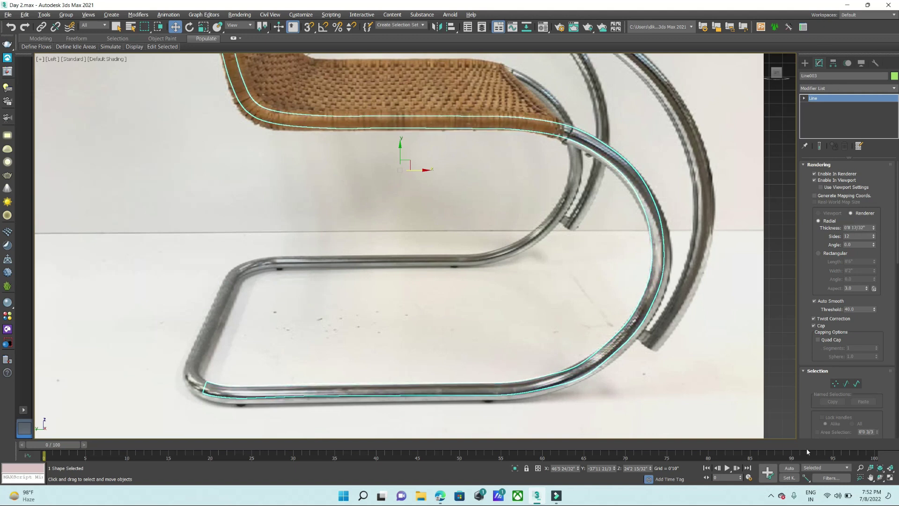
key(alt+w)
key(alt+w)
scroll(571, 345, down, 5)
mouse_move(553, 345)
alt+middle_down()
mouse_move(501, 314)
mouse_move(519, 306)
alt+middle_up()
click(805, 62)
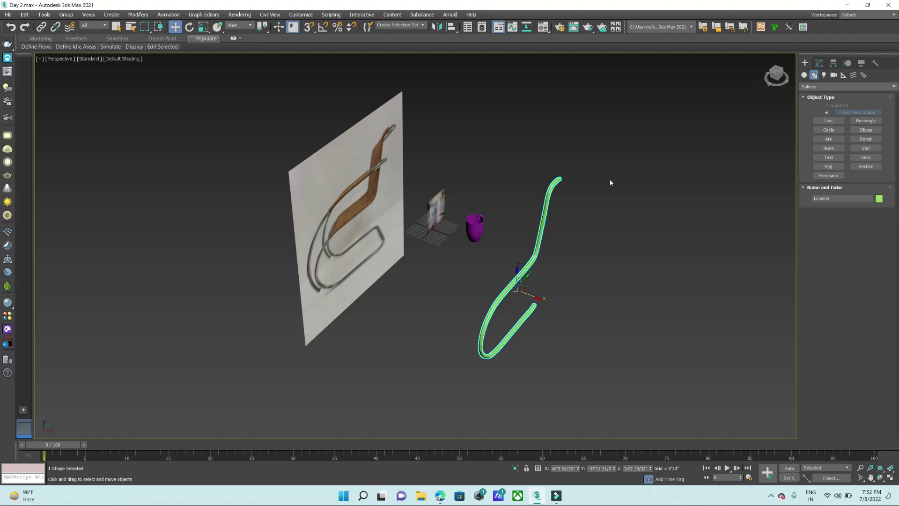
- Select Plane002, cancel two Shift-rotate copy attempts, then turn on Angle Snap
key(alt+w)
key(alt+w)
mouse_move(376, 270)
alt+middle_down()
mouse_move(365, 236)
mouse_move(359, 257)
alt+middle_up()
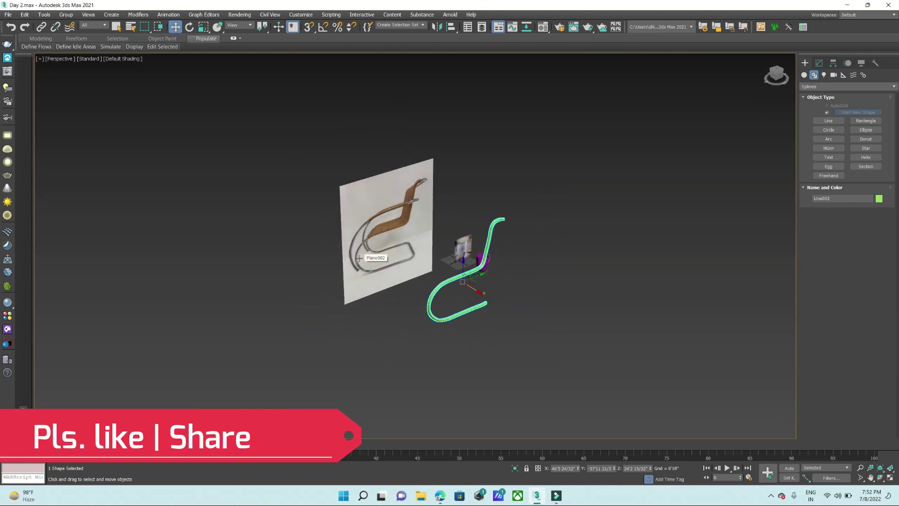
click(359, 258)
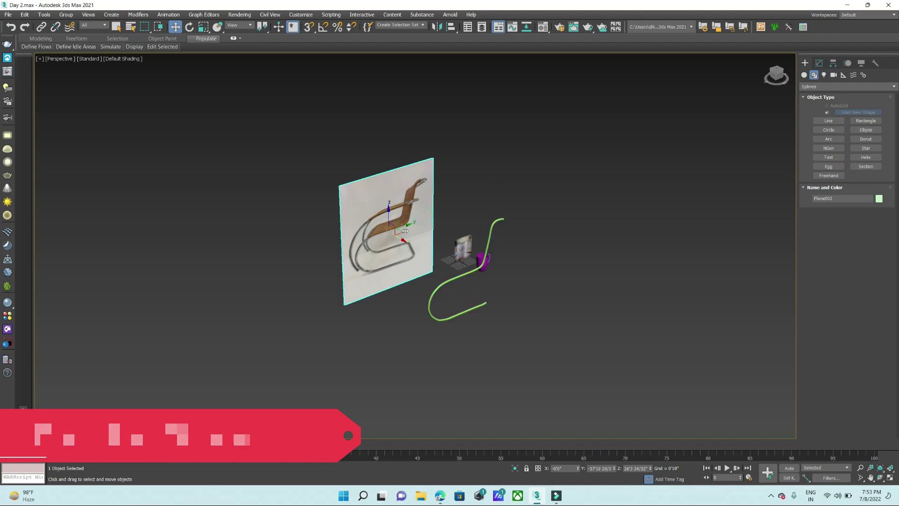
key(e)
scroll(395, 229, up, 2)
shift+drag(395, 228, 450, 257)
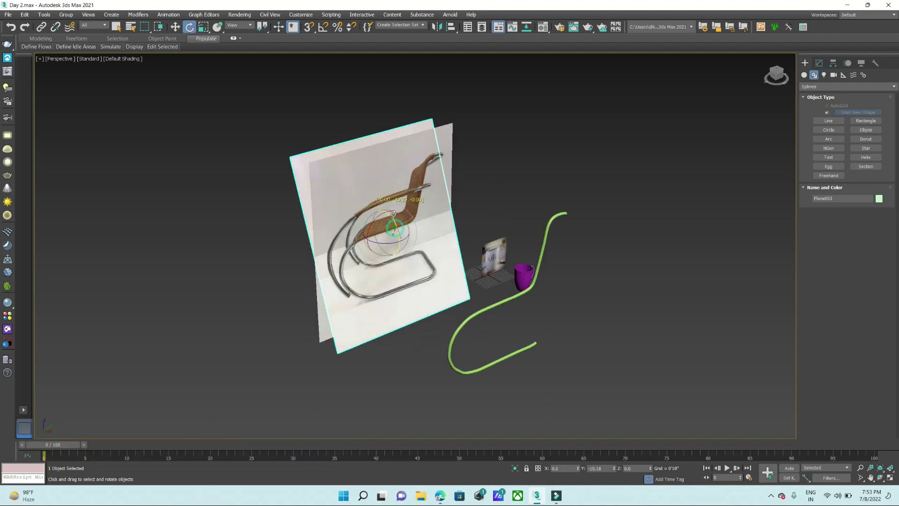
click(490, 284)
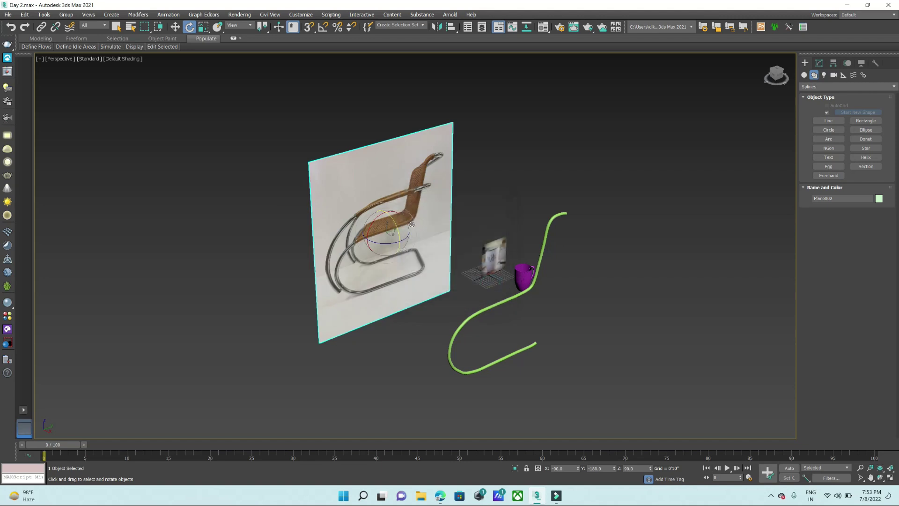
shift+drag(397, 228, 385, 169)
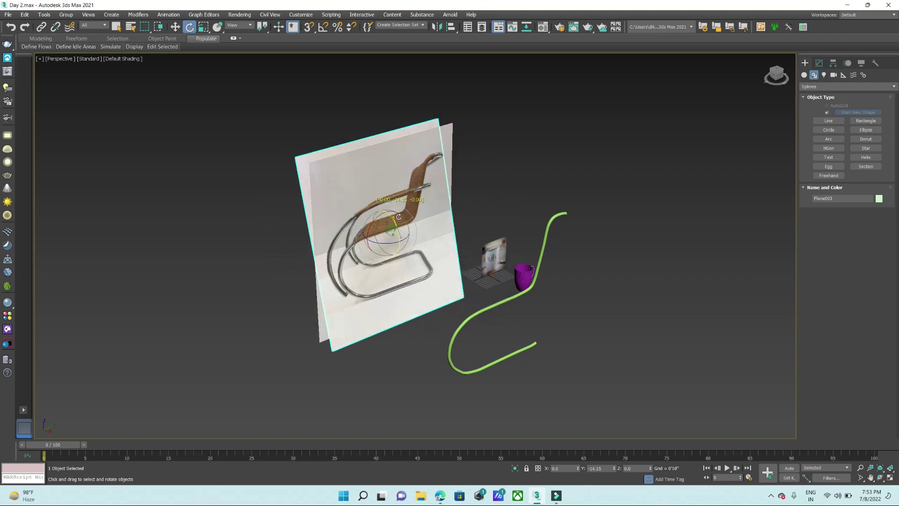
shift+drag(385, 169, 453, 248)
key(Escape)
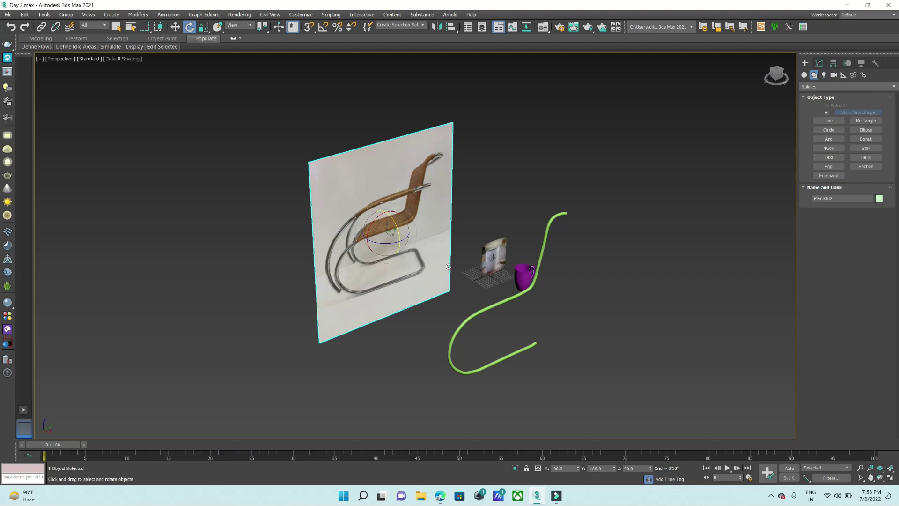
key(a)
- Clone the reference plane rotated 90° flat as Plane003 and lower it under the chair tube
shift+drag(399, 231, 395, 201)
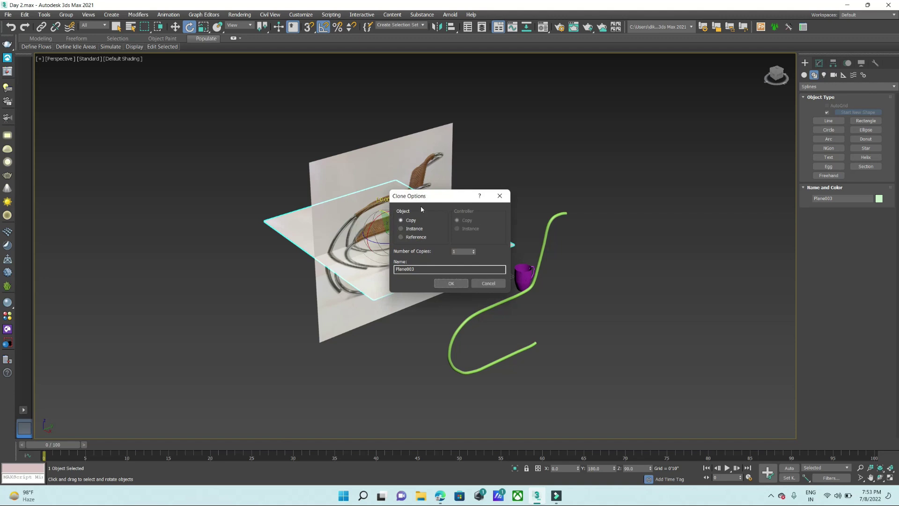
click(447, 283)
click(175, 27)
key(alt+w)
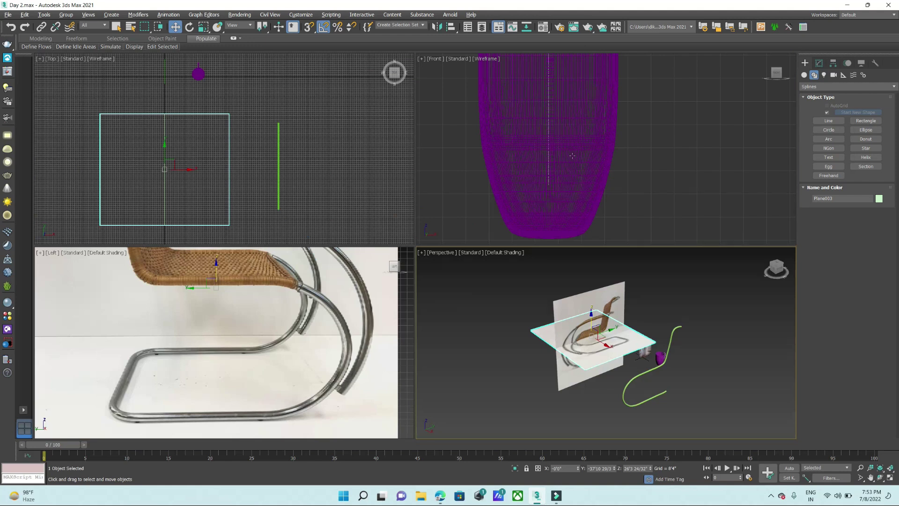
scroll(573, 155, down, 5)
key(alt+w)
scroll(574, 174, up, 5)
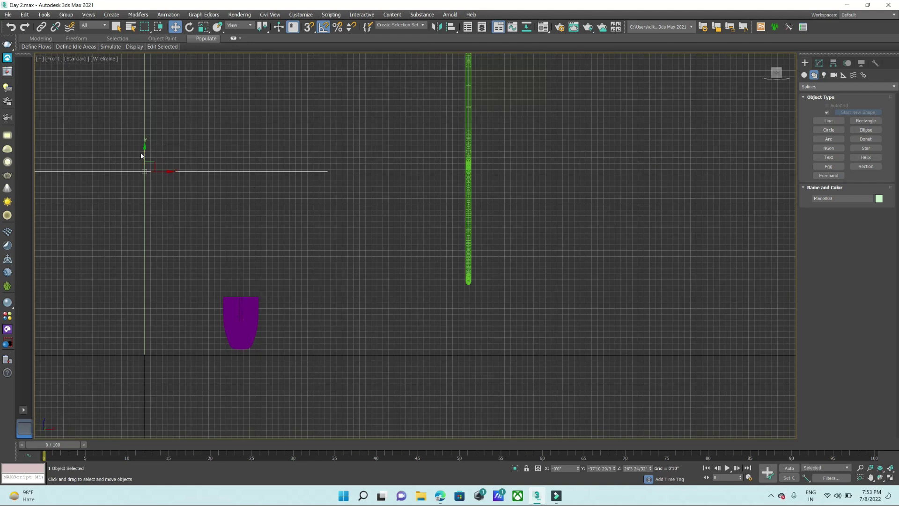
mouse_move(142, 156)
mouse_down()
mouse_move(165, 283)
mouse_move(491, 330)
mouse_up()
key(alt+w)
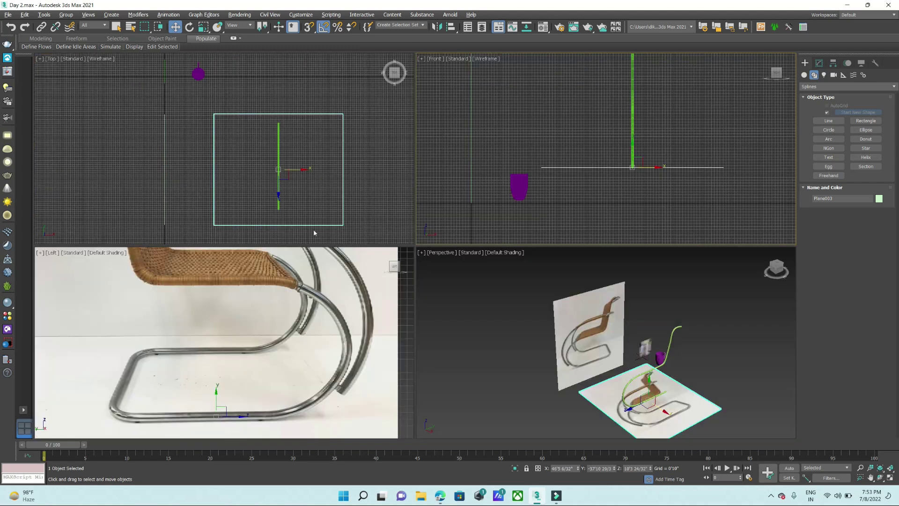
key(alt+w)
- Set the Top view to textured shading, looking straight down at the chair plane
click(106, 58)
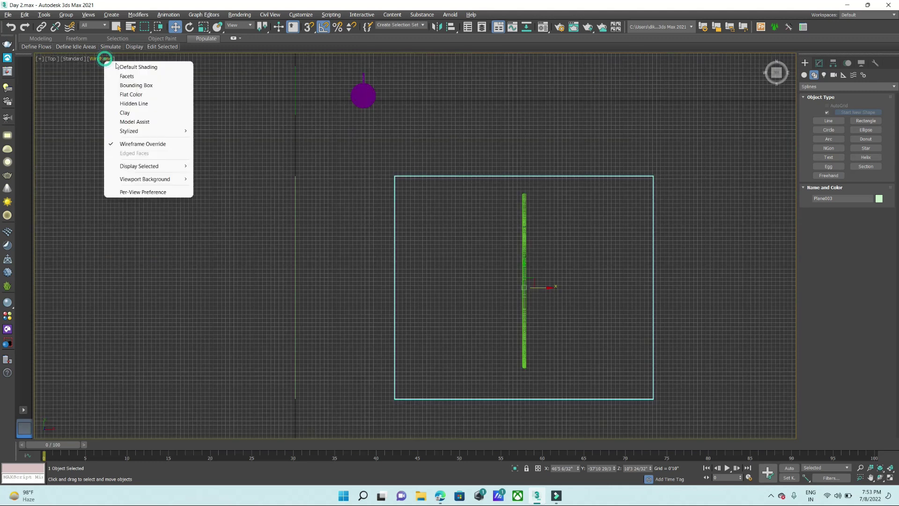
click(110, 66)
scroll(538, 294, up, 2)
scroll(538, 294, down, 3)
mouse_move(586, 317)
alt+middle_down()
mouse_move(534, 310)
mouse_move(537, 299)
alt+middle_up()
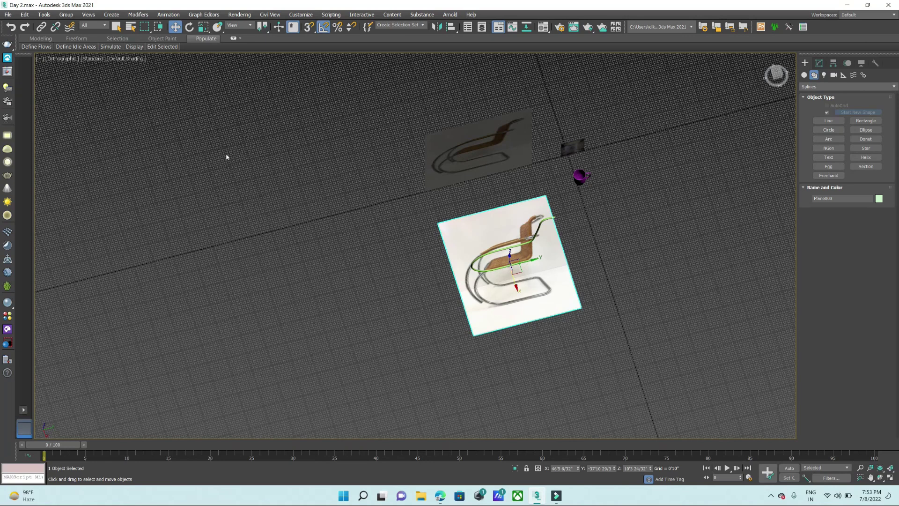
key(t)
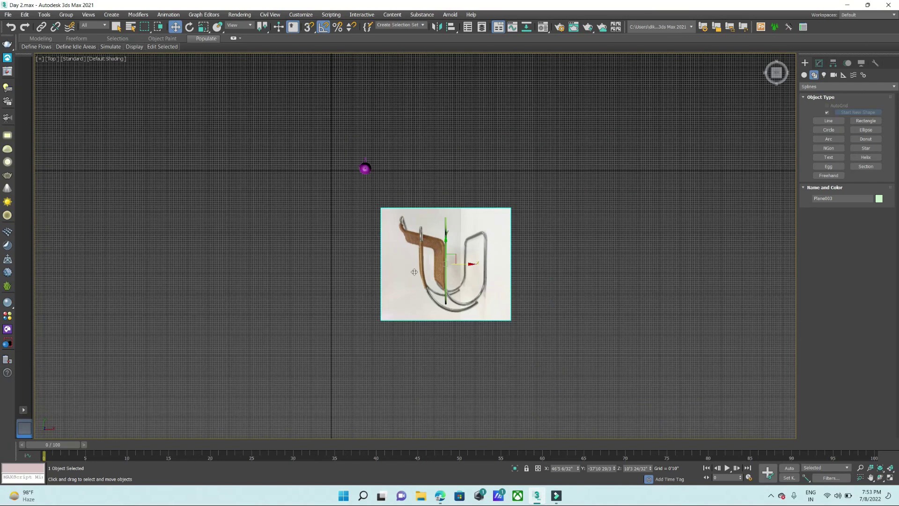
scroll(432, 283, up, 4)
- Rotate the chair reference plane 90° to stand it upright
drag(482, 245, 496, 249)
key(e)
drag(486, 224, 513, 237)
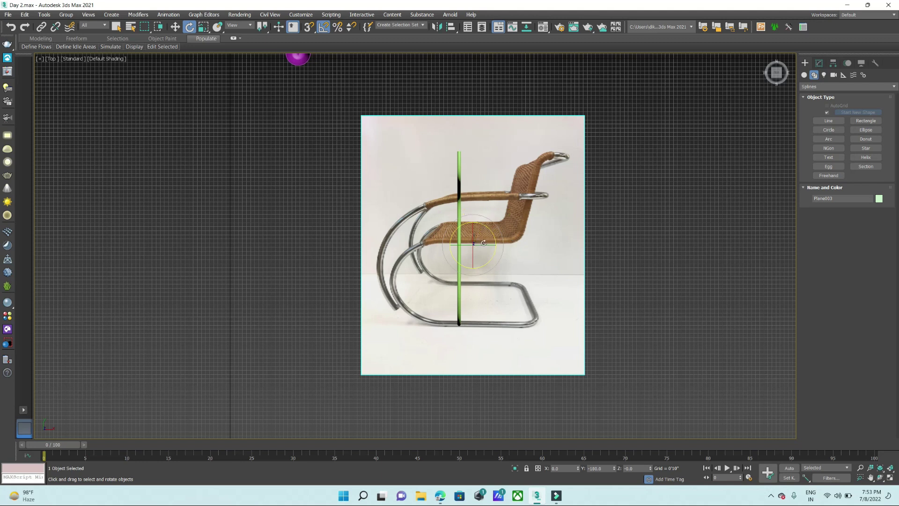
drag(482, 245, 510, 245)
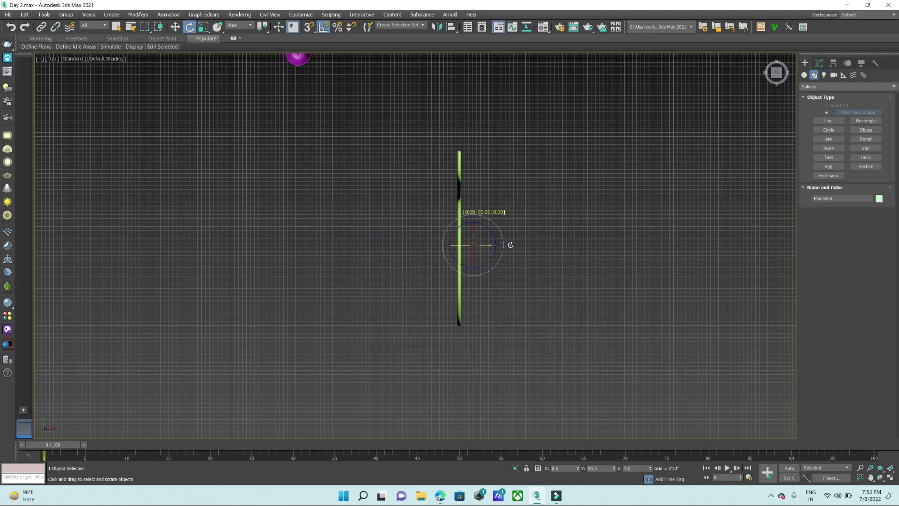
key(alt+w)
key(alt+w)
scroll(487, 241, down, 4)
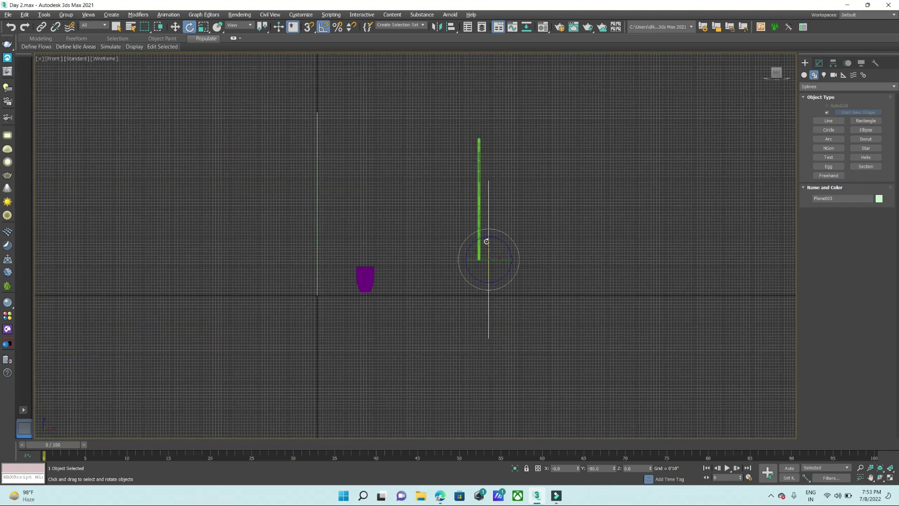
key(alt+w)
key(alt+w)
scroll(454, 354, down, 4)
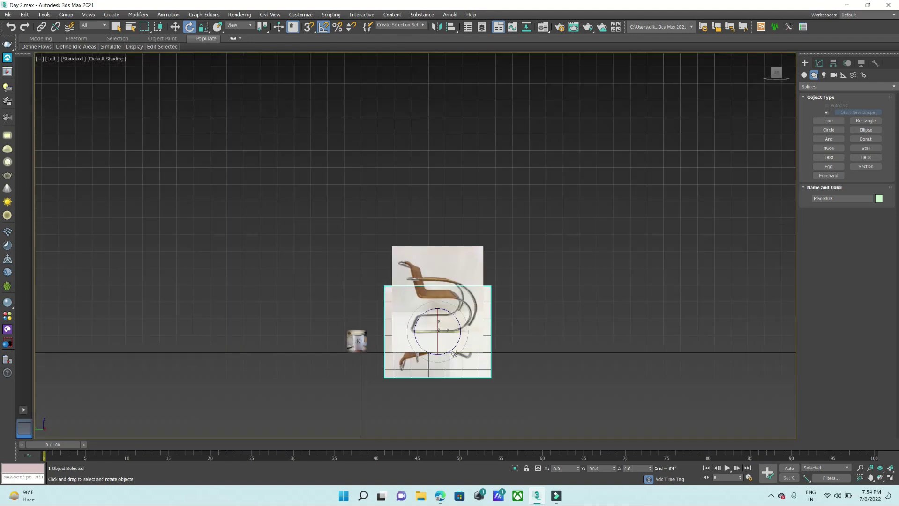
scroll(454, 353, up, 4)
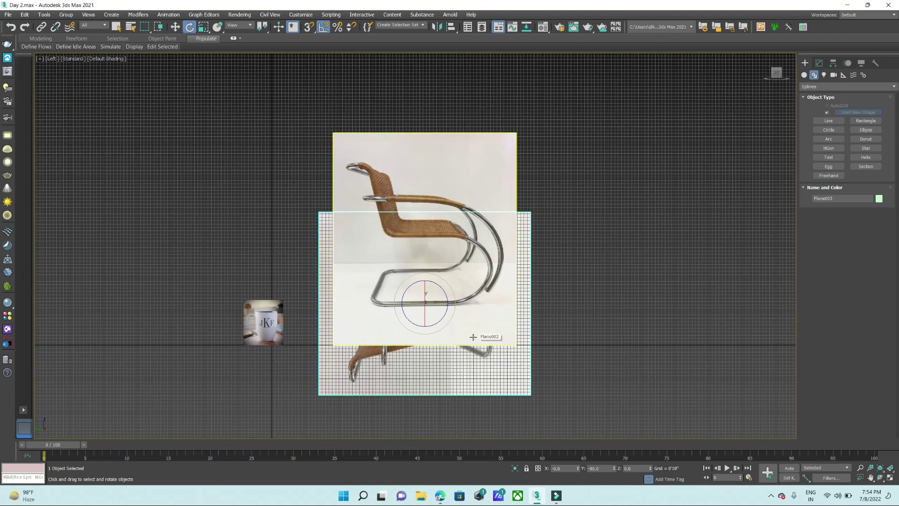
- Set the plane's Y rotation to -180 and slide it left to meet the traced tube
key(ctrl+z)
key(alt+w)
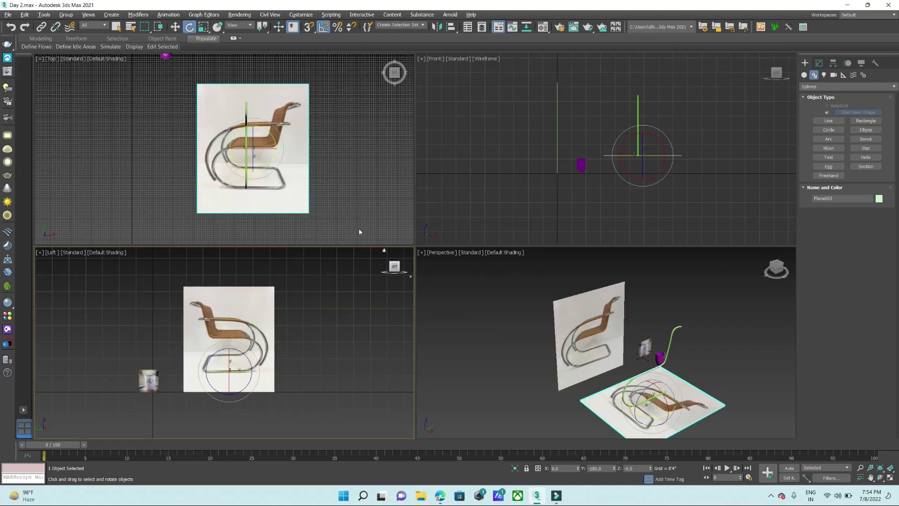
key(alt+w)
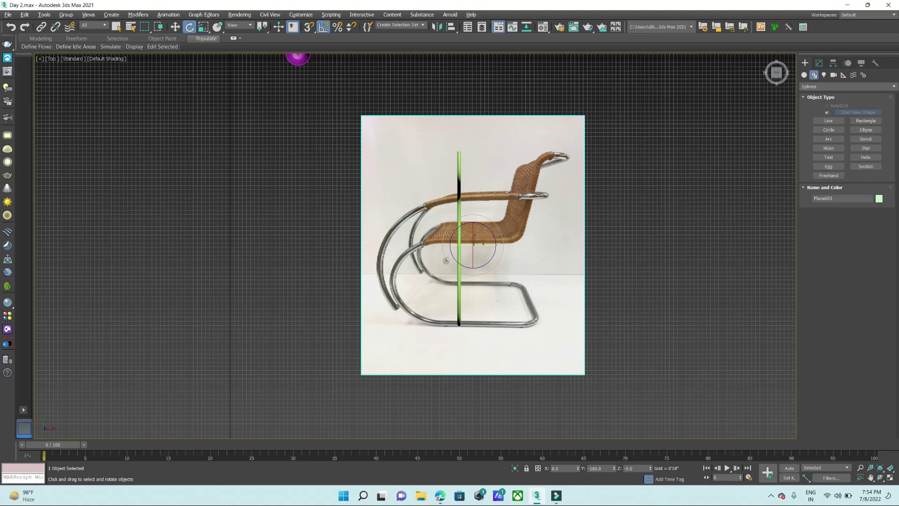
key(w)
drag(487, 246, 407, 253)
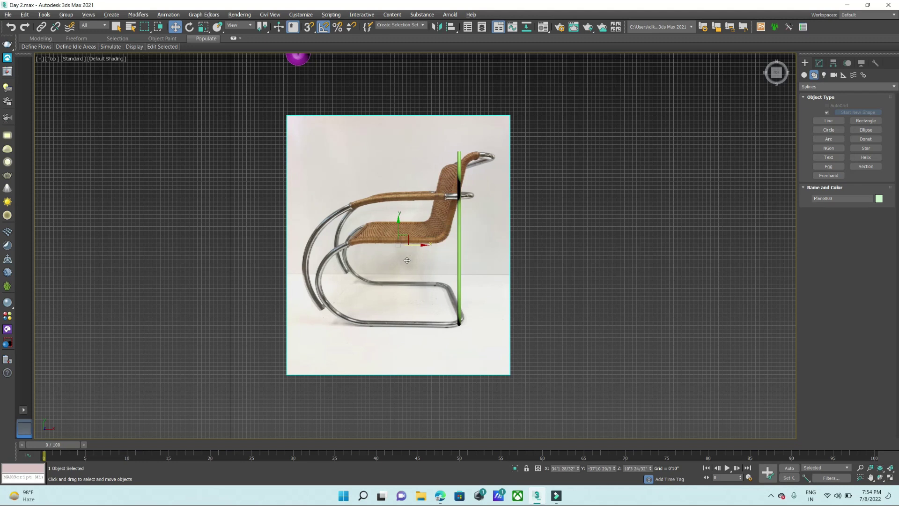
- Select the green chair-frame line, try a Shift-drag copy and cancel it, then maximize the Front view
click(457, 273)
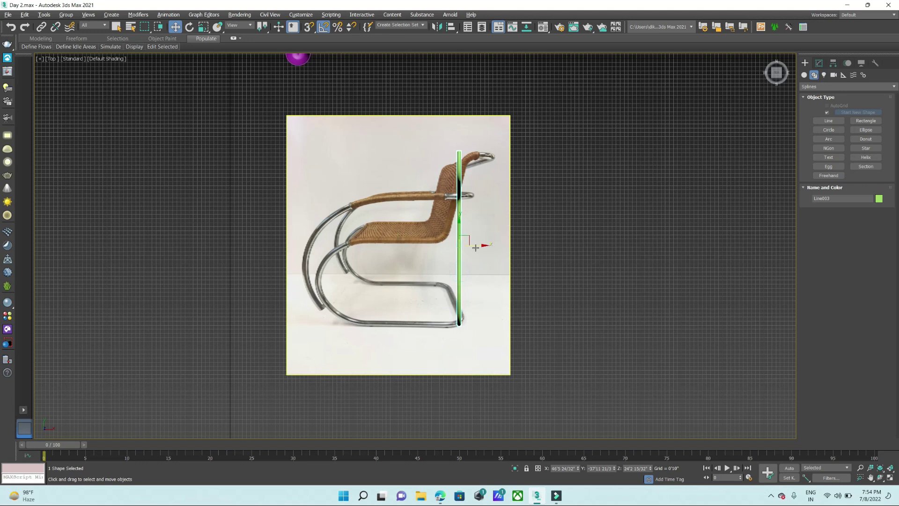
shift+drag(478, 245, 468, 246)
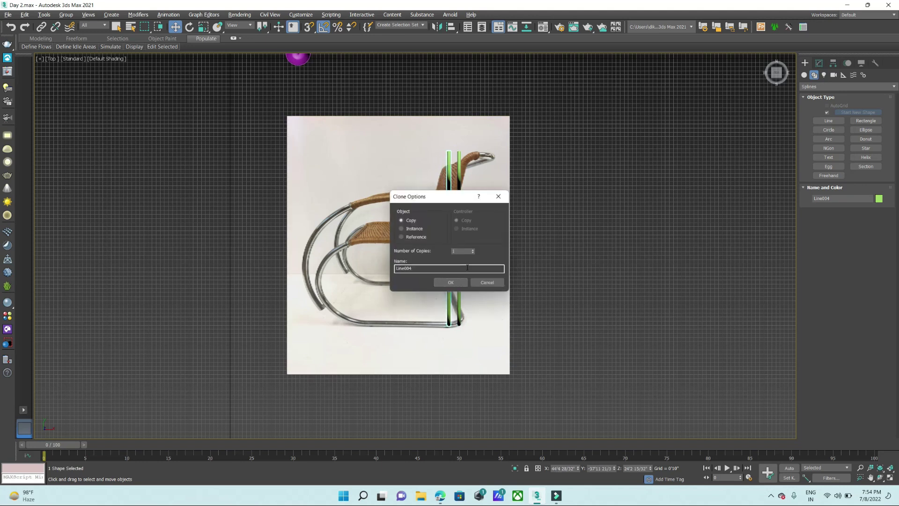
click(479, 282)
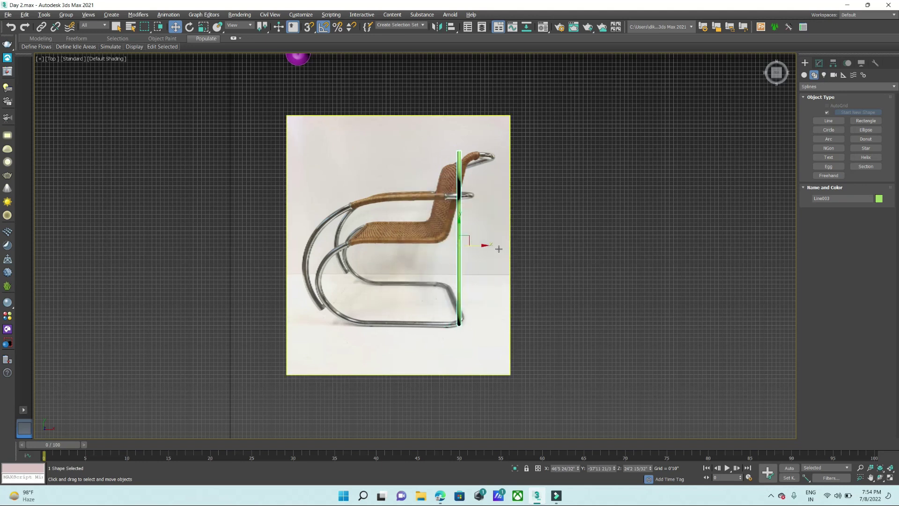
key(alt+w)
right_click(557, 213)
key(alt+w)
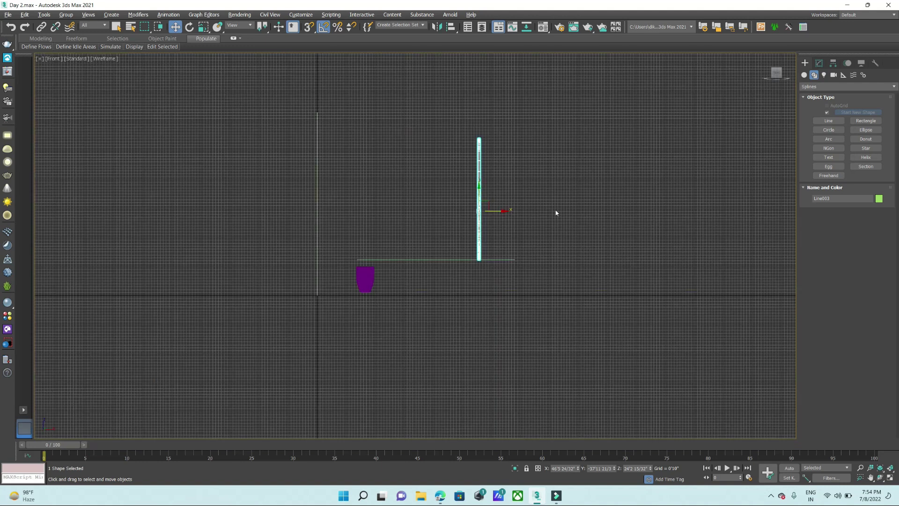
- Make a sideways copy of the line in the Front view, then undo it
shift+drag(503, 212, 426, 211)
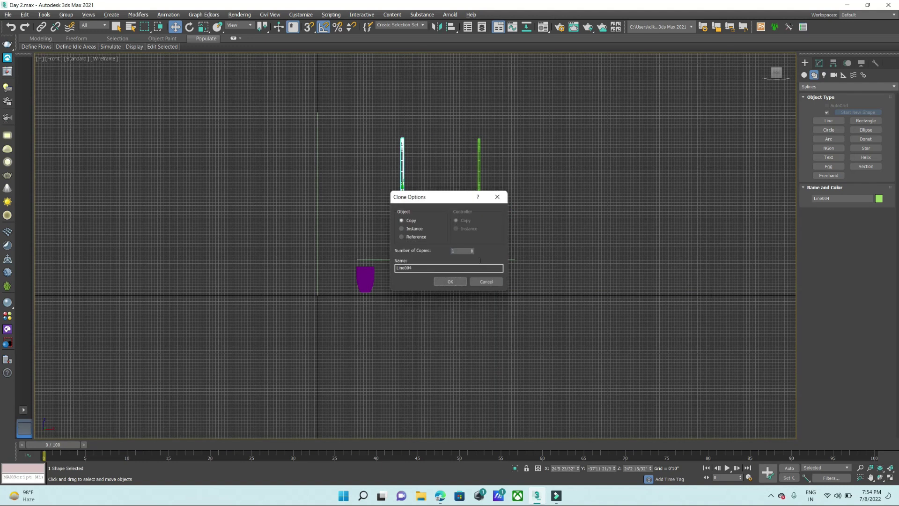
click(452, 284)
key(alt+w)
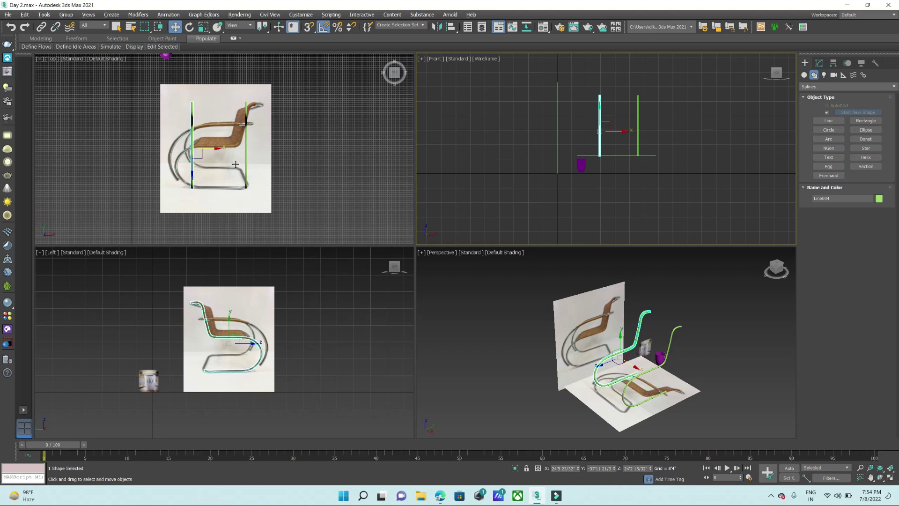
key(alt+w)
key(ctrl+z)
- In the maximized Left view, start copying the chair image plane and cancel
key(alt+w)
right_click(353, 309)
key(alt+w)
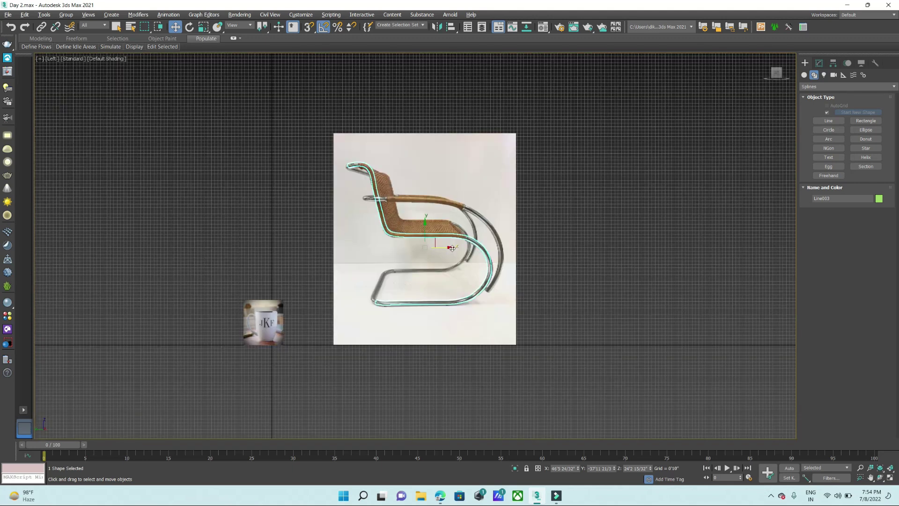
click(454, 249)
shift+drag(454, 248, 486, 249)
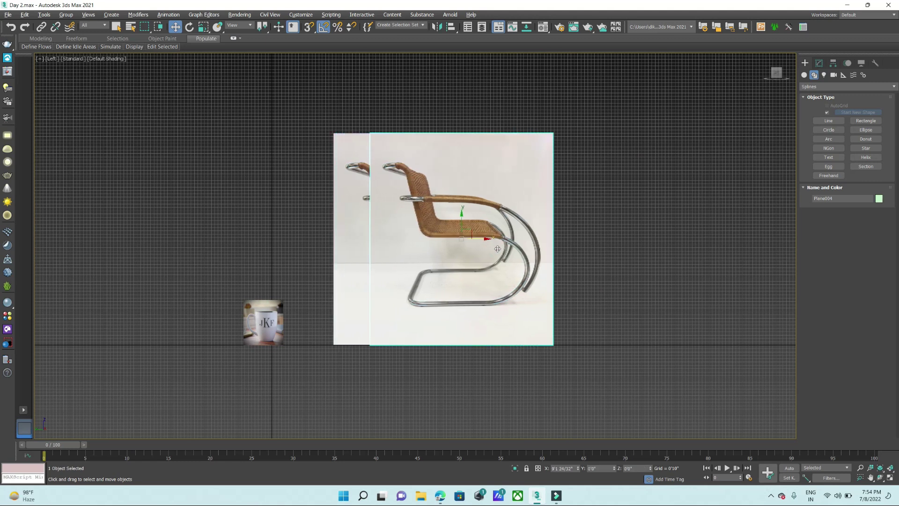
click(489, 283)
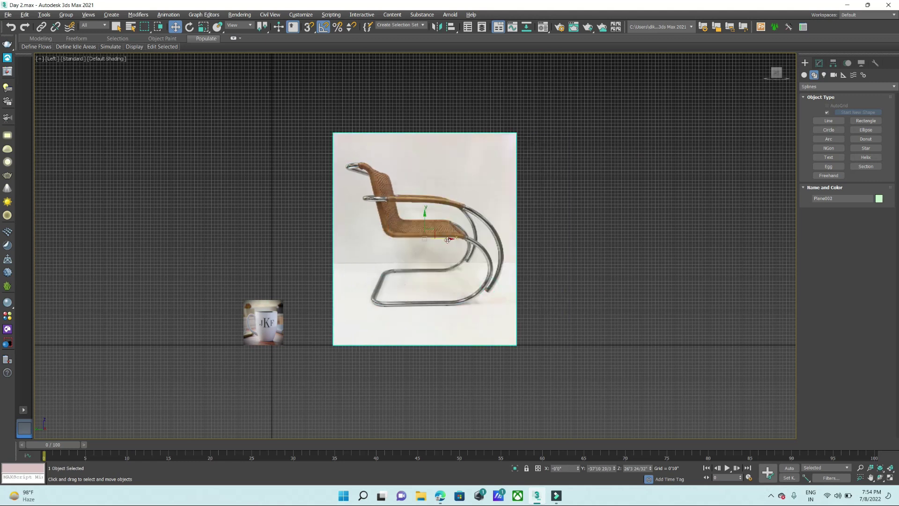
- Copy the green spline sideways in the Left view and nudge it in Top view, then undo it
click(447, 240)
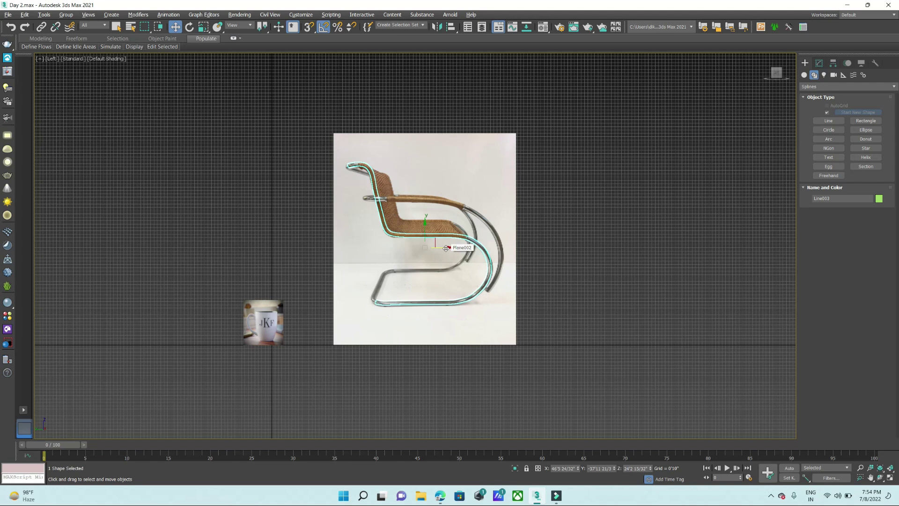
shift+drag(445, 247, 503, 247)
click(461, 287)
key(alt+w)
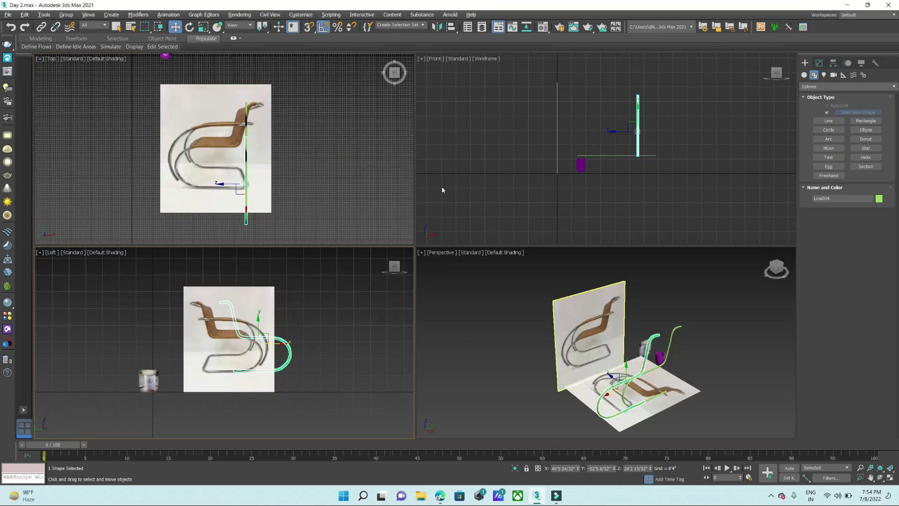
key(alt+w)
mouse_move(480, 317)
mouse_down()
mouse_move(440, 316)
mouse_move(474, 316)
mouse_up()
key(ctrl+z)
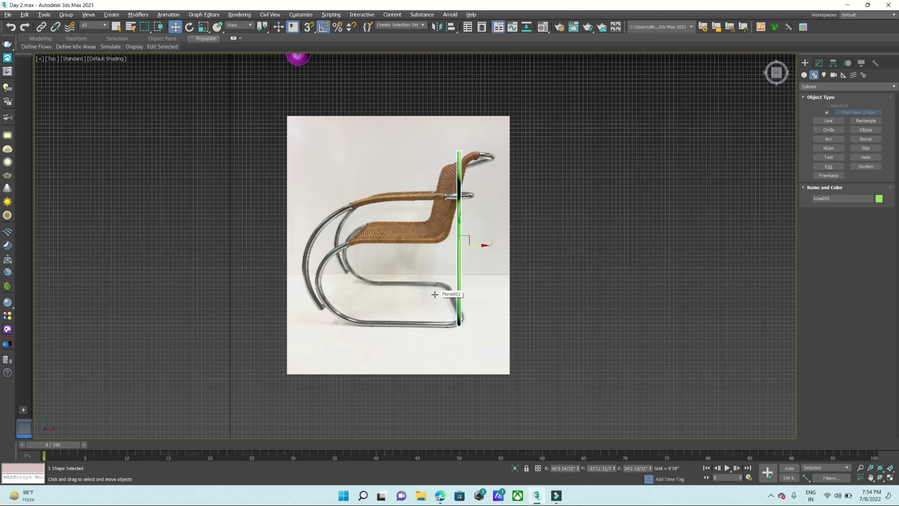
click(482, 265)
- In the maximized Perspective view, Shift-drag an offset copy, Line004, beside Line003 as the opposite rail
key(alt+w)
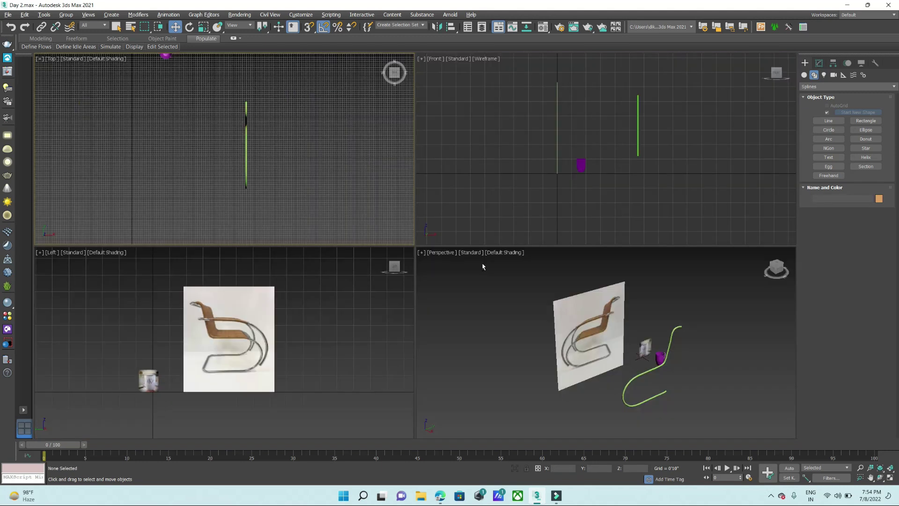
key(alt+w)
click(504, 308)
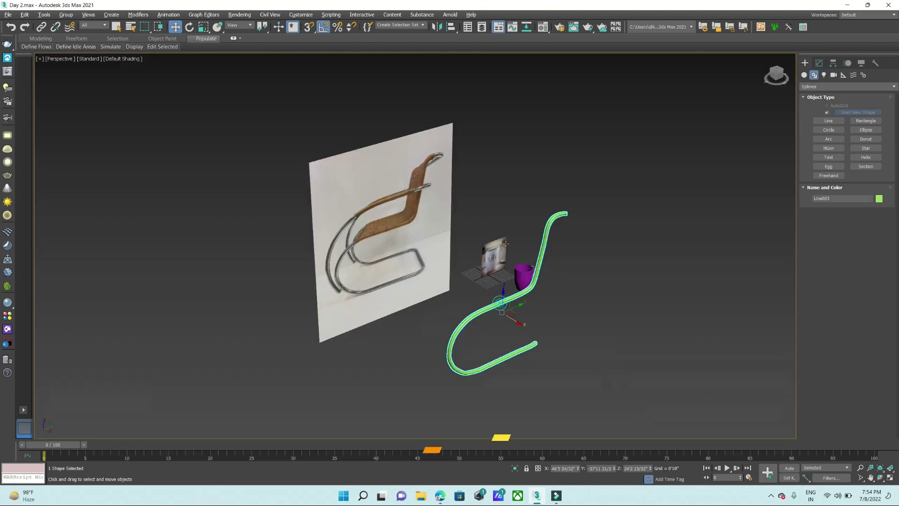
middle_drag(504, 307, 506, 271)
mouse_move(506, 271)
shift+mouse_down()
mouse_move(561, 272)
mouse_move(551, 266)
shift+mouse_up()
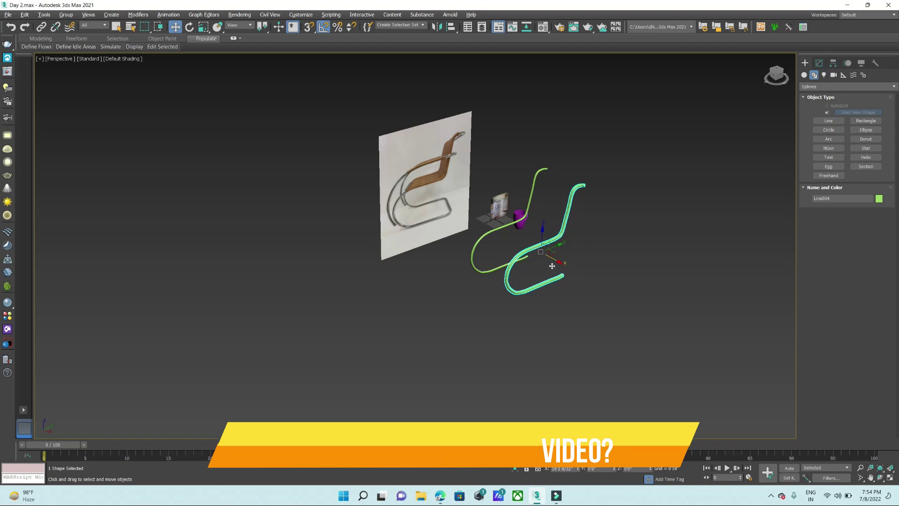
shift+drag(552, 266, 561, 270)
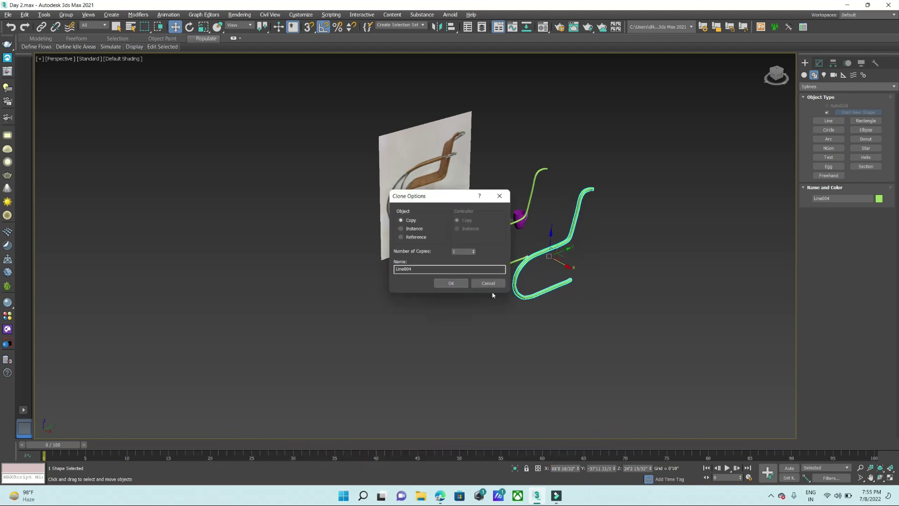
mouse_move(478, 293)
alt+middle_down()
mouse_move(539, 311)
mouse_move(552, 295)
mouse_move(465, 316)
mouse_move(474, 305)
alt+middle_up()
click(612, 296)
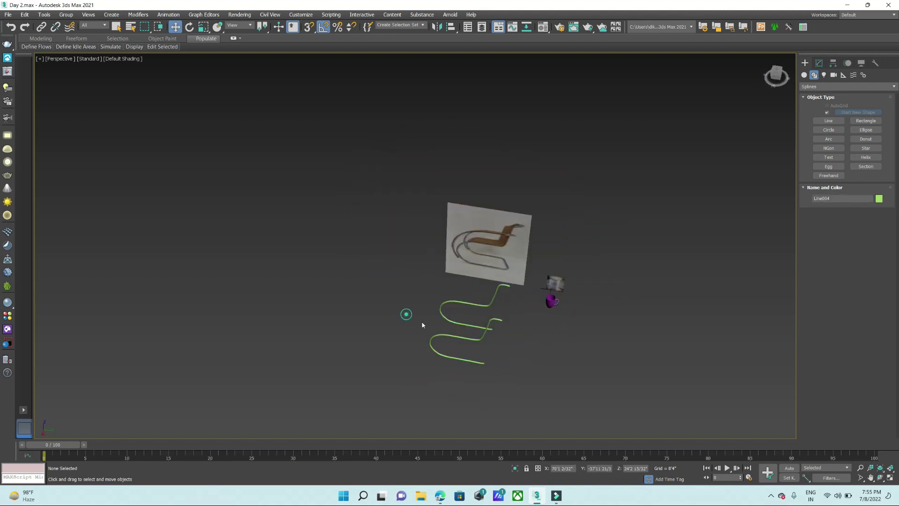
- Orbit to face the chair picture and select the upper green tube in the Modify panel
alt+middle_drag(406, 315, 460, 333)
scroll(461, 333, down, 3)
scroll(461, 334, up, 5)
mouse_move(400, 336)
alt+middle_down()
mouse_move(398, 183)
mouse_move(600, 257)
mouse_move(698, 186)
alt+middle_up()
click(318, 231)
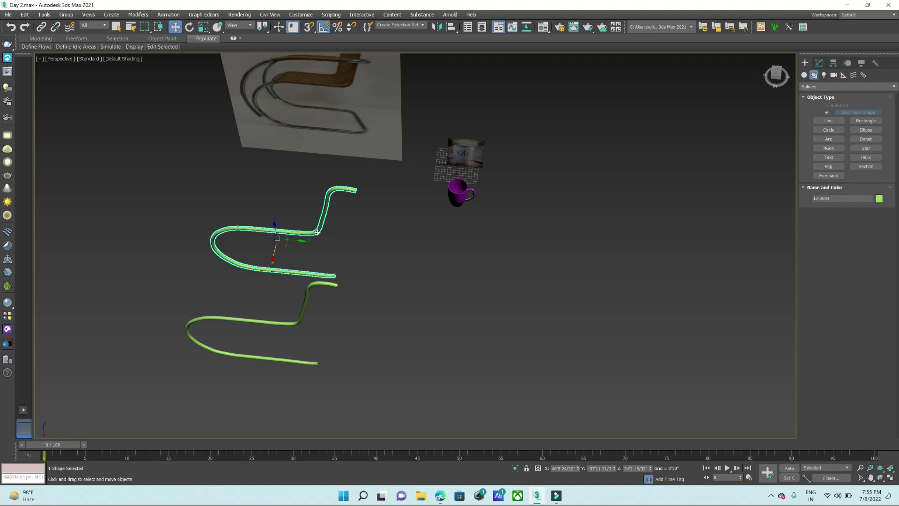
click(820, 65)
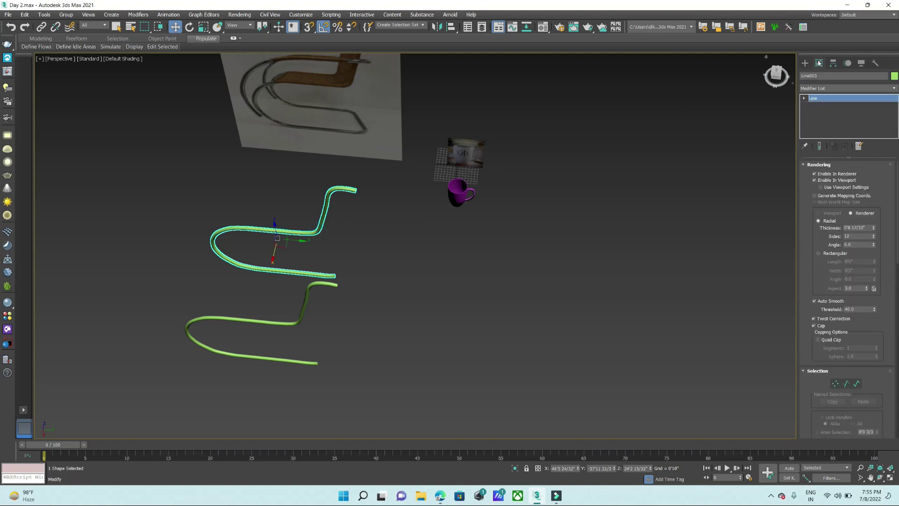
- Browse Line003's Modify panel rollouts and dismiss a context menu without changes
scroll(868, 176, down, 2)
scroll(876, 196, down, 2)
scroll(883, 220, down, 2)
scroll(888, 238, down, 2)
scroll(888, 238, down, 1)
scroll(889, 248, up, 2)
scroll(890, 258, down, 1)
scroll(893, 274, up, 2)
scroll(892, 274, up, 2)
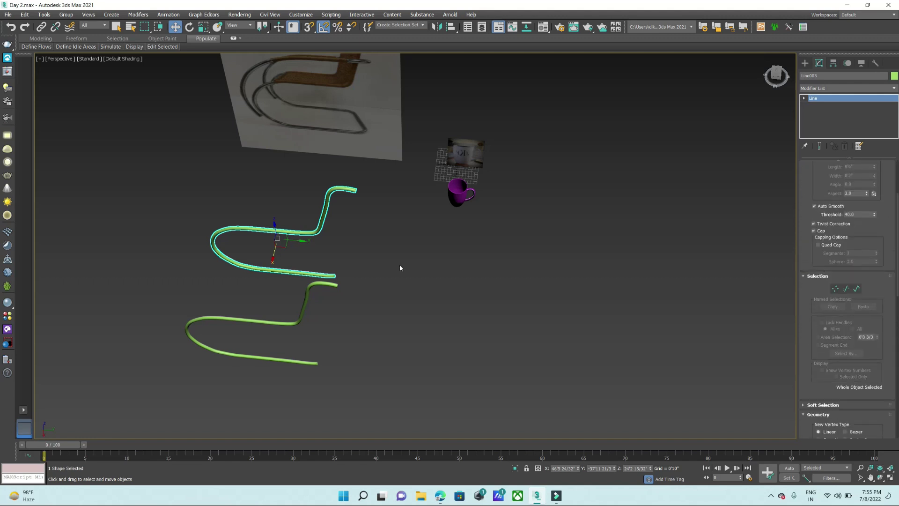
right_click(330, 199)
mouse_move(344, 290)
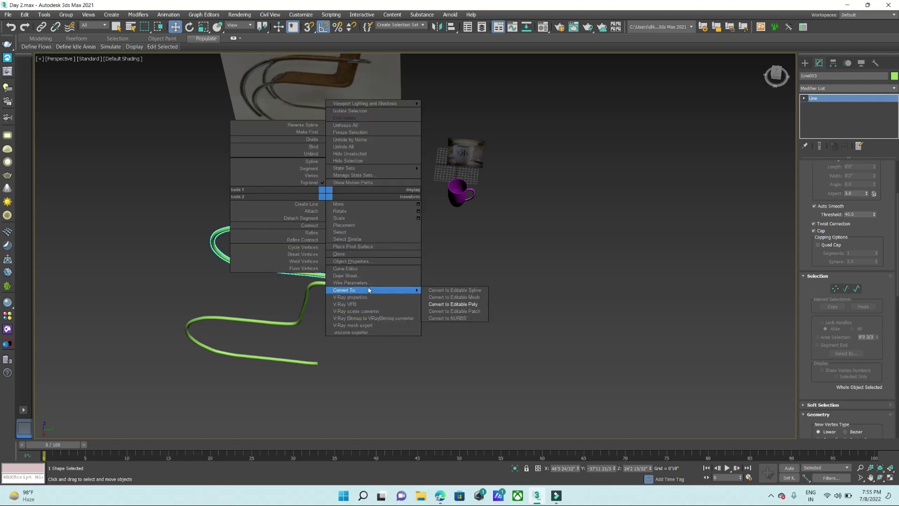
click(462, 293)
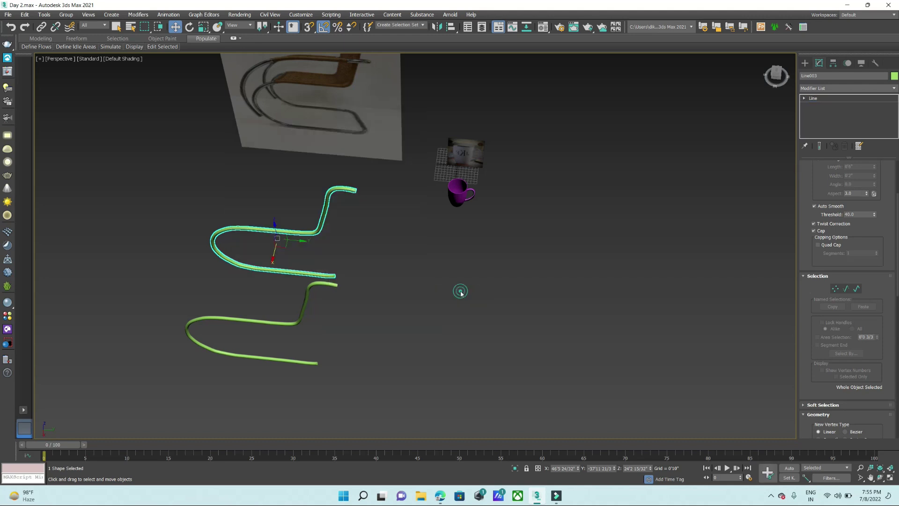
scroll(889, 194, up, 2)
scroll(890, 194, up, 3)
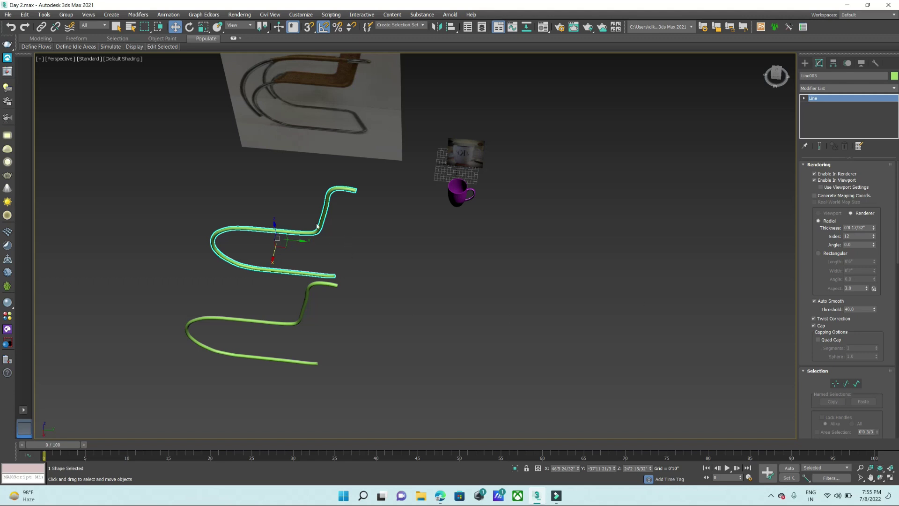
- Switch Line003 to the Spline sub-object level and scroll down to the Geometry rollout
click(858, 384)
scroll(888, 361, down, 2)
scroll(889, 360, down, 2)
scroll(890, 358, down, 2)
scroll(830, 360, down, 2)
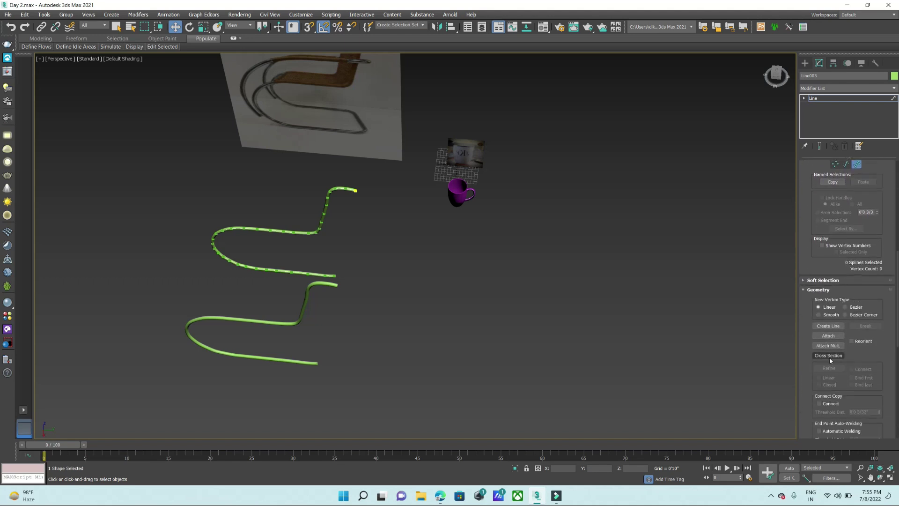
- Attach the lower chair-side tube into Line003
click(828, 336)
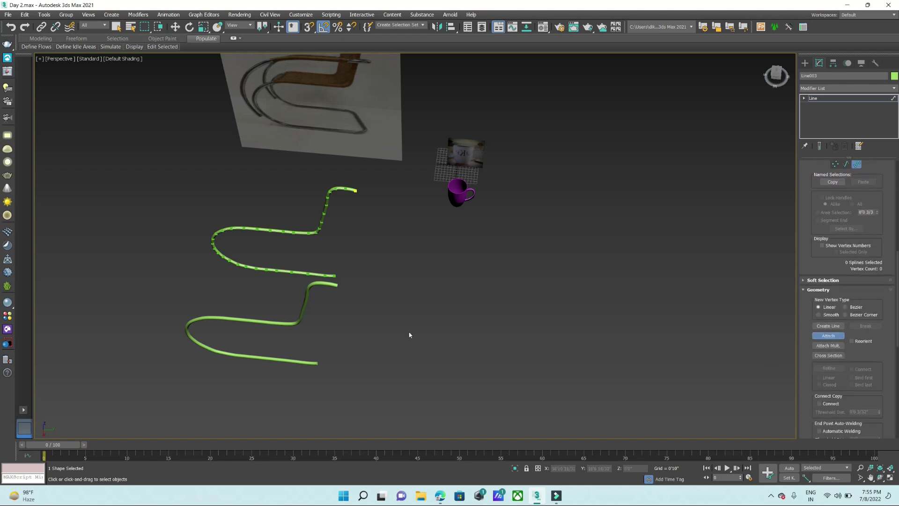
click(311, 307)
mouse_move(391, 340)
alt+middle_down()
mouse_move(368, 322)
mouse_move(473, 336)
alt+middle_up()
click(829, 335)
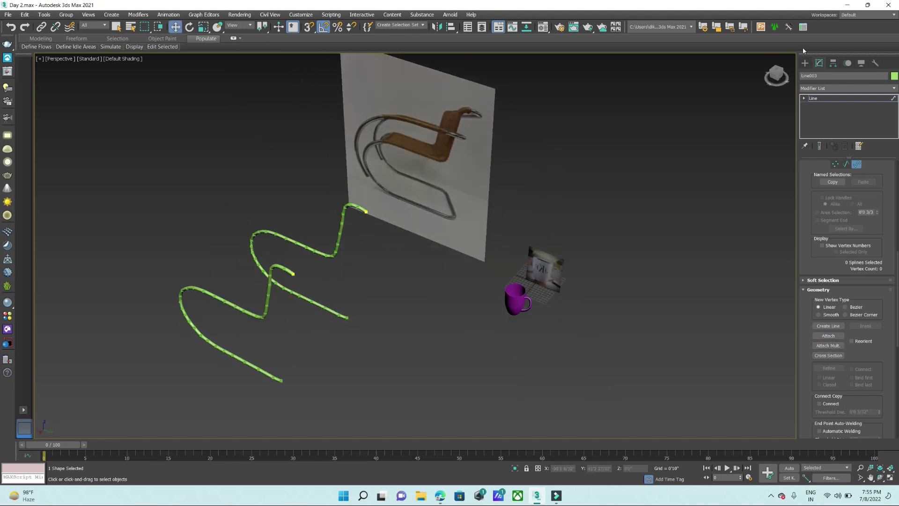
- Reselect the combined Line003 and return to its Modify panel
click(805, 62)
click(701, 193)
click(333, 254)
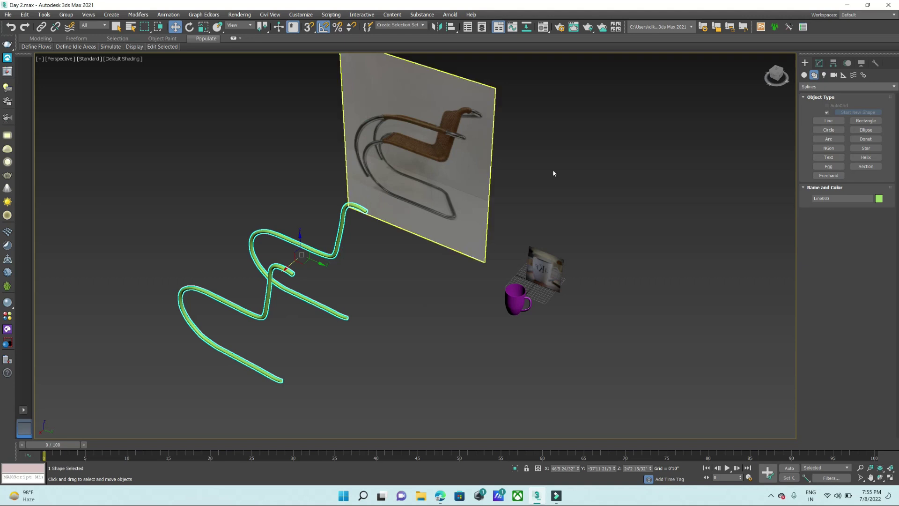
click(819, 63)
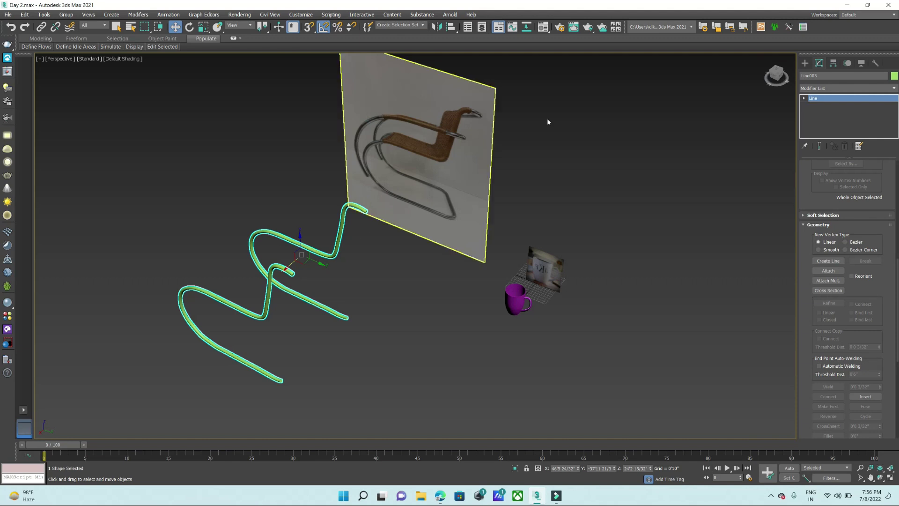
- In the maximized Top view, draw a straight crossbar line into Line003 across both post ends
click(837, 263)
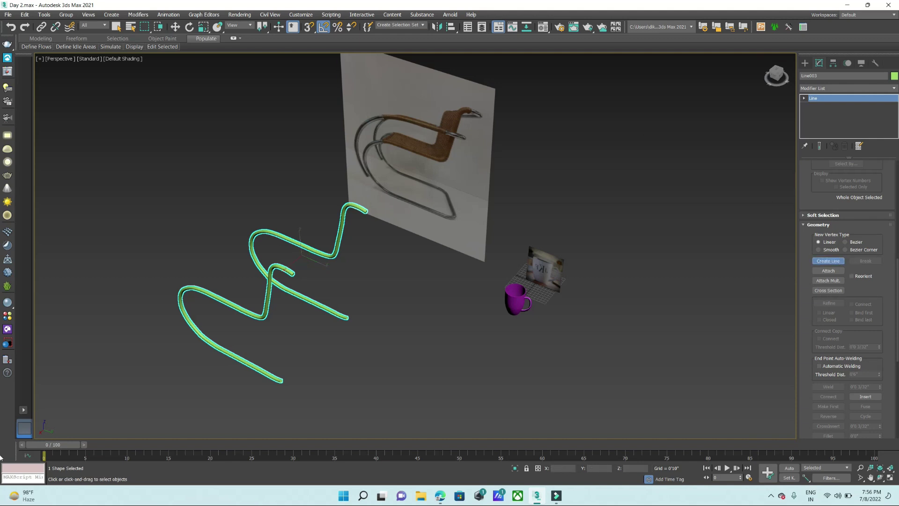
key(t)
scroll(385, 211, down, 1)
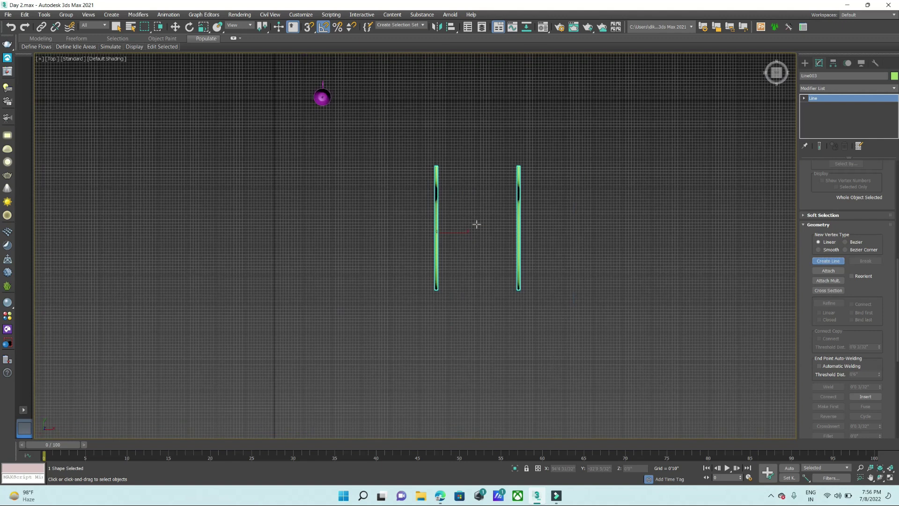
scroll(452, 188, up, 2)
scroll(440, 213, down, 2)
key(alt+w)
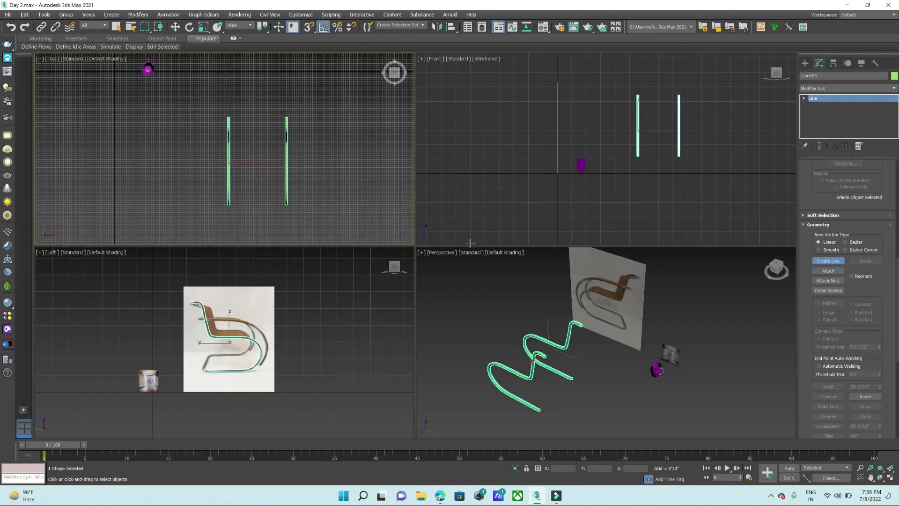
key(alt+w)
scroll(427, 188, up, 2)
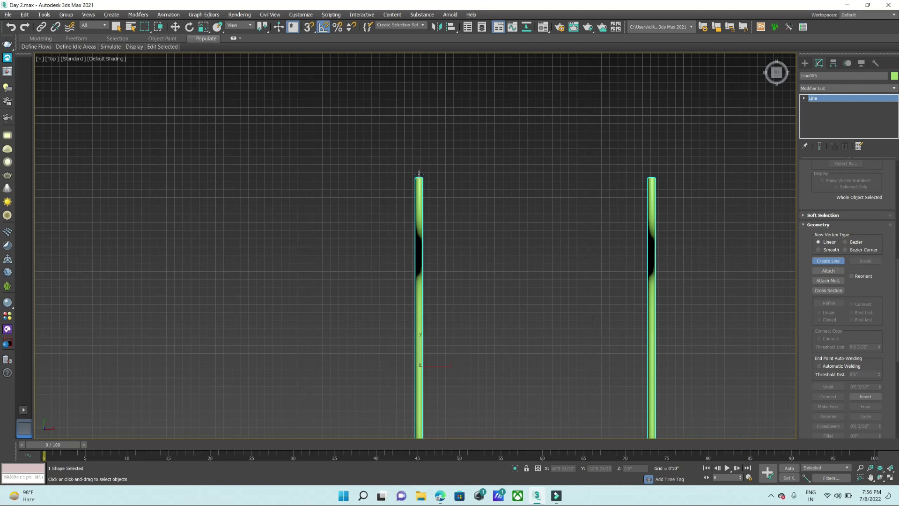
click(418, 175)
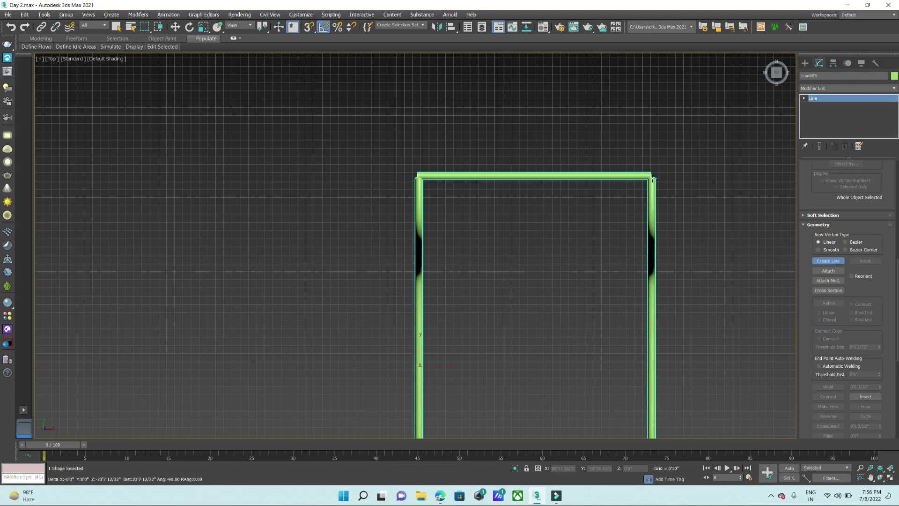
click(654, 180)
right_click(623, 220)
- In the Front view at Spline level, select the crossbar and move it up toward the post ends
key(p)
alt+middle_drag(472, 345, 514, 303)
key(alt+w)
key(alt+w)
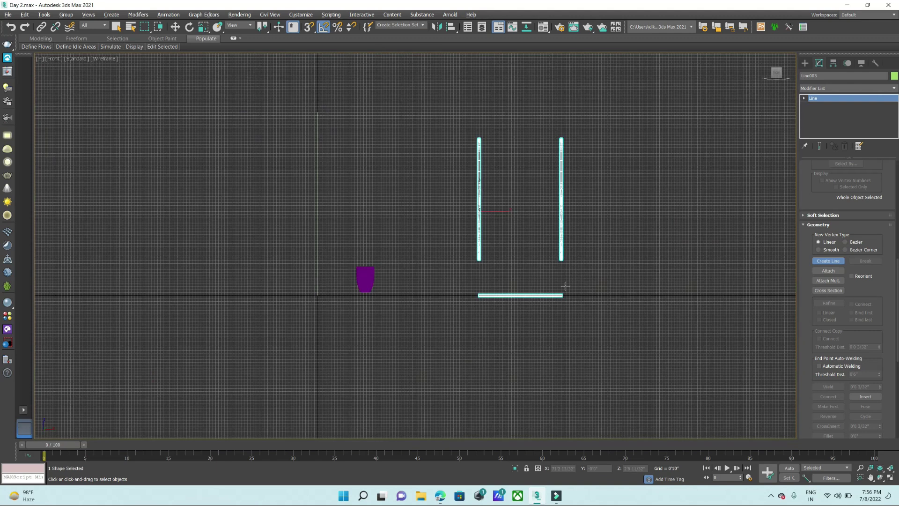
key(w)
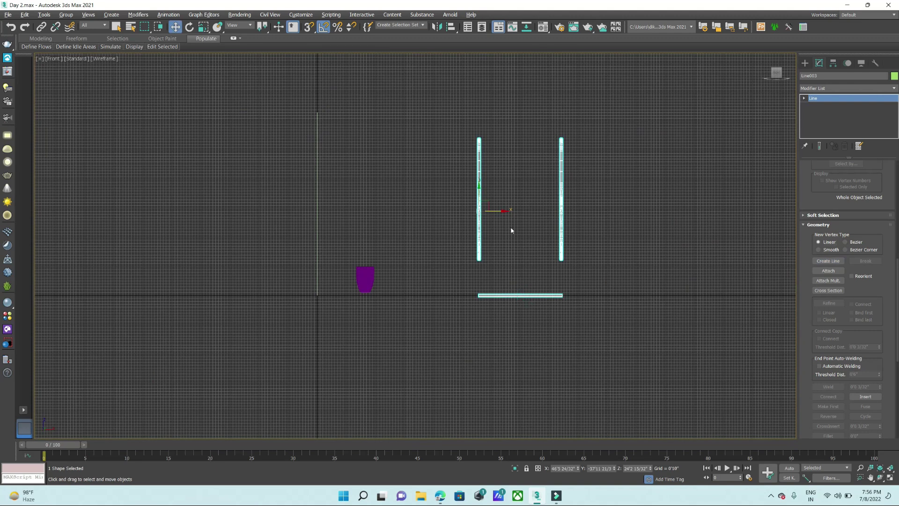
scroll(879, 194, up, 3)
scroll(880, 196, up, 3)
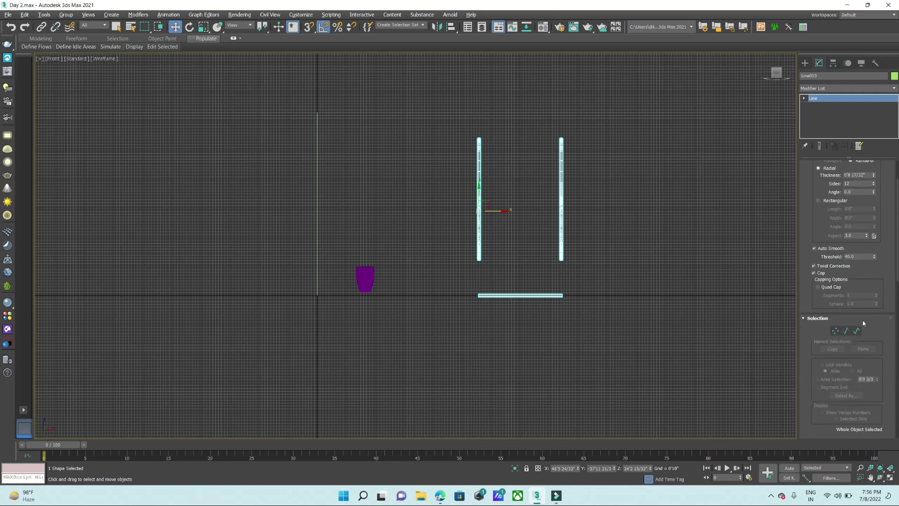
click(856, 330)
click(515, 296)
mouse_move(524, 285)
mouse_down()
mouse_move(520, 250)
mouse_move(524, 299)
mouse_up()
- Turn on vertex snapping and snap the crossbar onto the pipe's bottom end
scroll(519, 257, up, 4)
scroll(520, 267, up, 3)
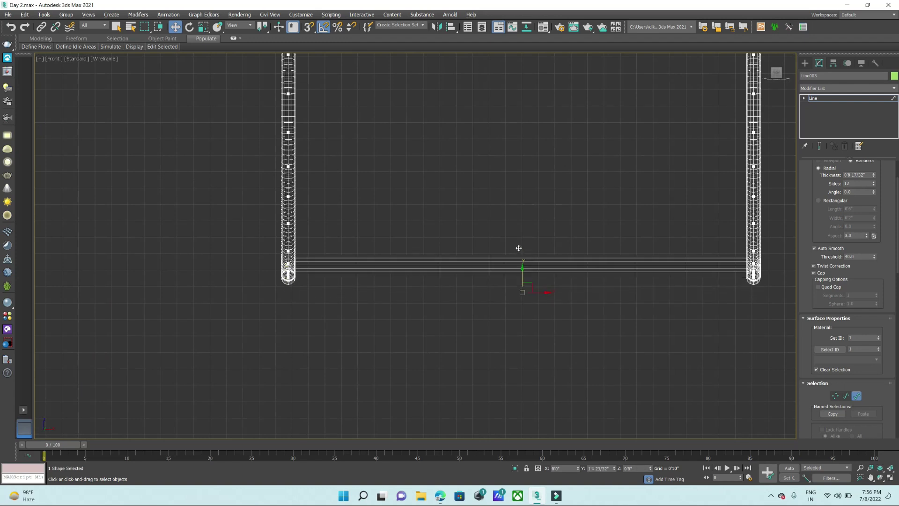
click(309, 27)
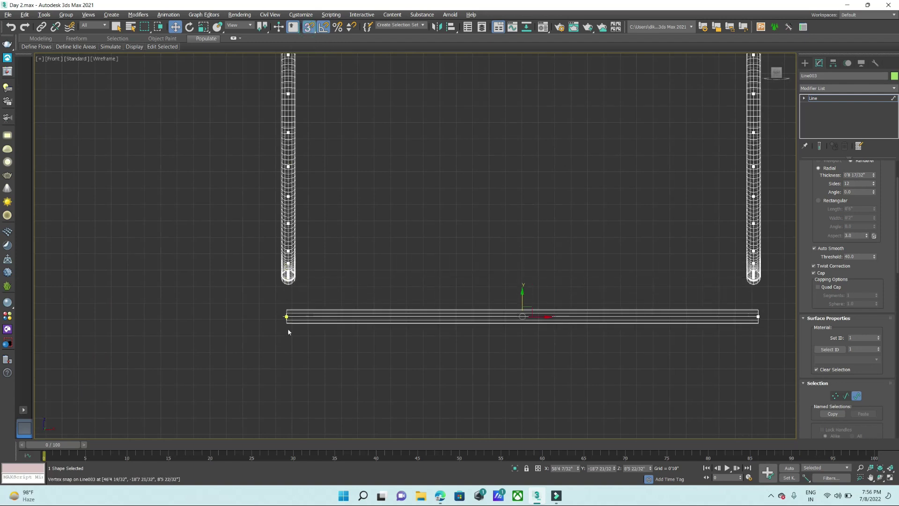
scroll(288, 329, up, 2)
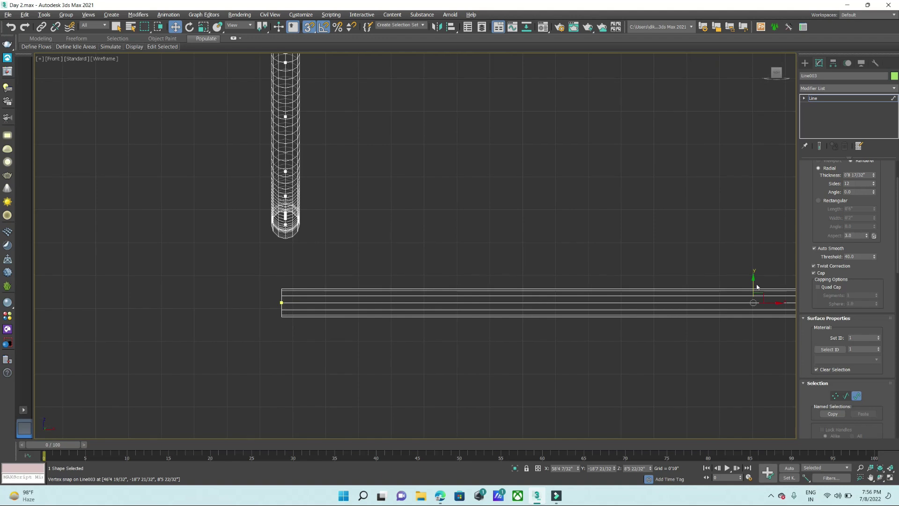
drag(281, 302, 286, 217)
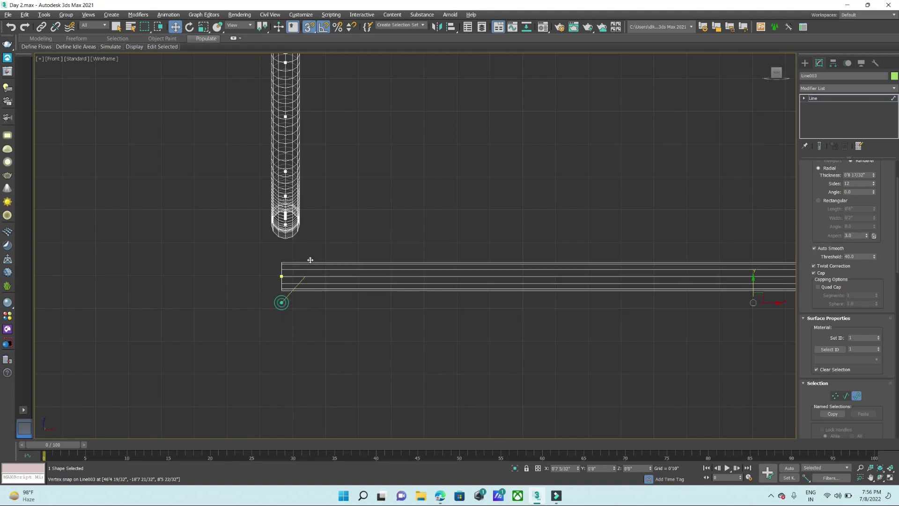
scroll(440, 315, down, 2)
- In the maximized Perspective view, snap the pipe's end onto the horizontal crossbar's end to close the corner
key(alt+w)
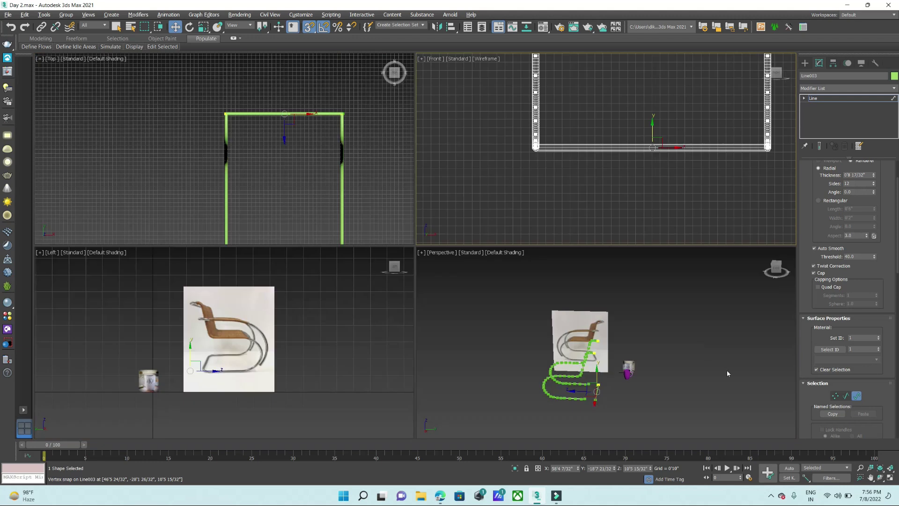
middle_click(727, 370)
key(alt+w)
mouse_move(614, 387)
alt+middle_down()
mouse_move(600, 410)
mouse_move(381, 365)
alt+middle_up()
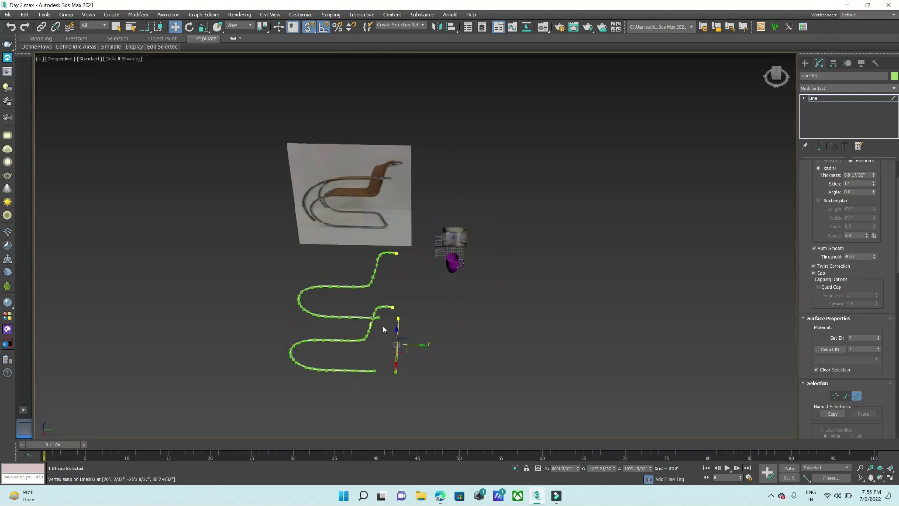
scroll(381, 365, up, 3)
scroll(398, 309, up, 5)
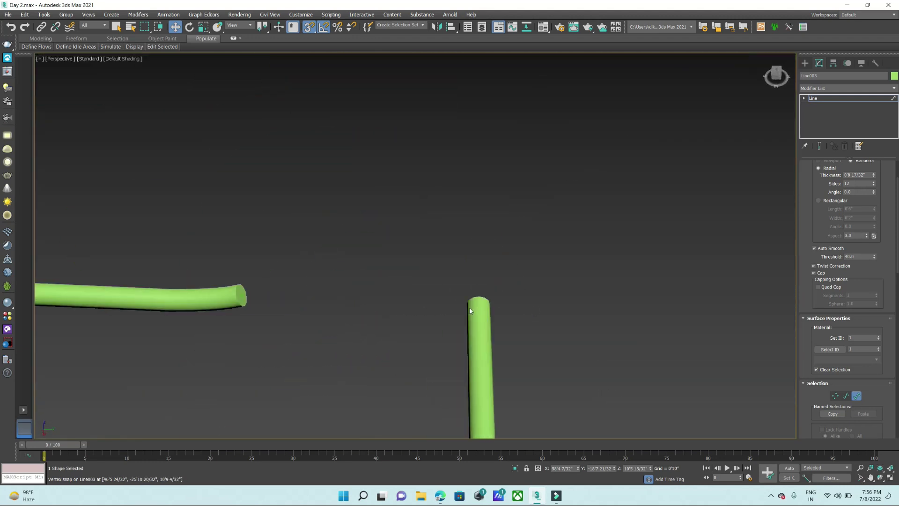
drag(418, 295, 243, 296)
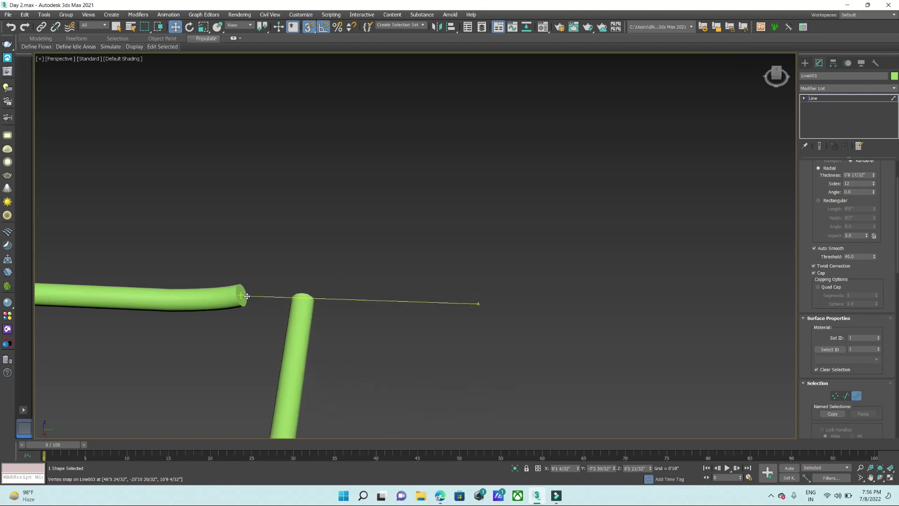
scroll(524, 270, down, 5)
scroll(484, 314, down, 3)
scroll(553, 239, down, 3)
scroll(404, 260, up, 5)
scroll(401, 274, up, 4)
scroll(401, 275, down, 4)
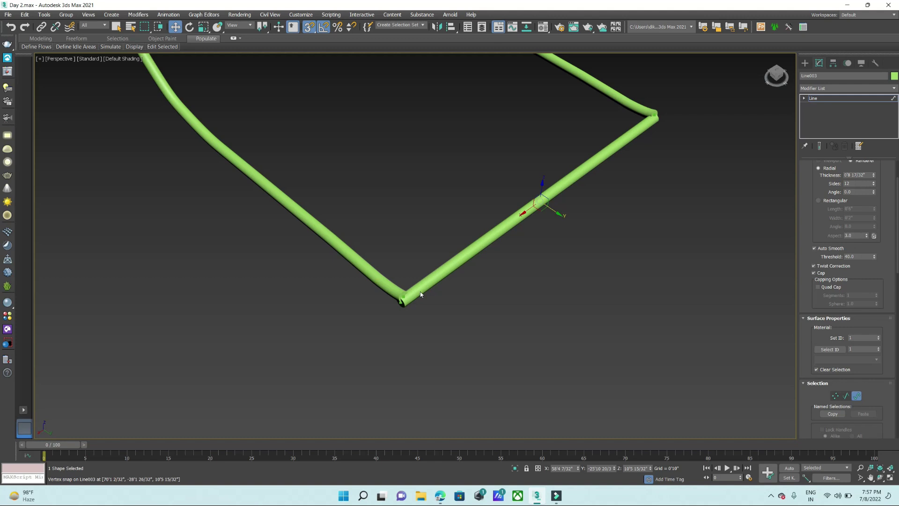
- In Vertex mode, box-select the two lower corner vertices and try Weld
click(836, 396)
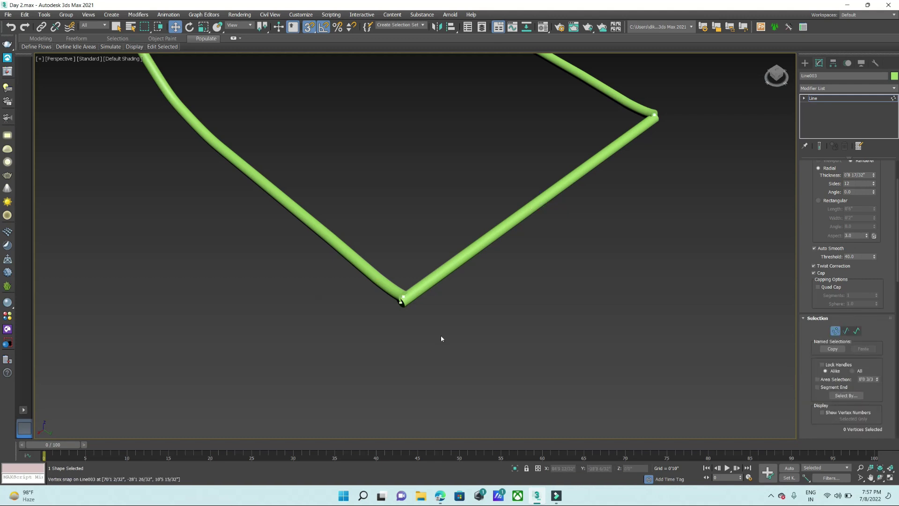
drag(472, 349, 348, 283)
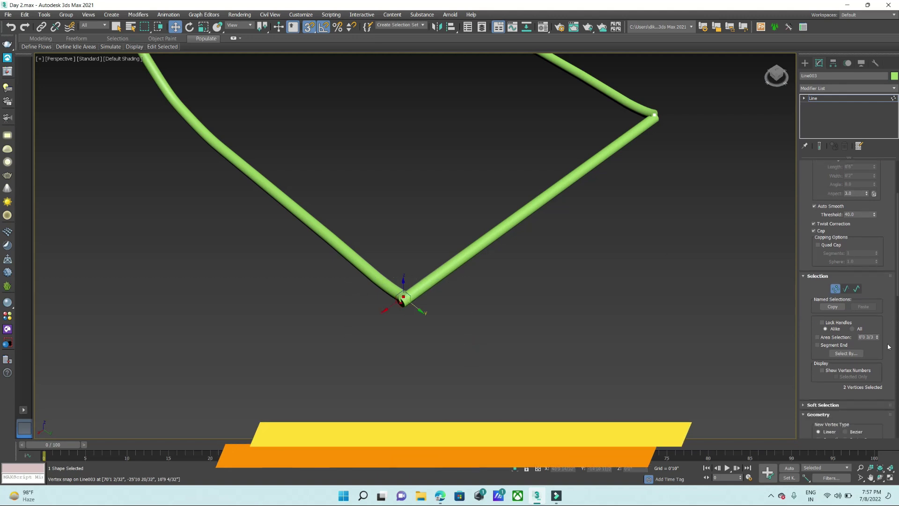
scroll(892, 339, down, 2)
scroll(890, 342, down, 2)
scroll(889, 344, down, 2)
scroll(888, 344, down, 2)
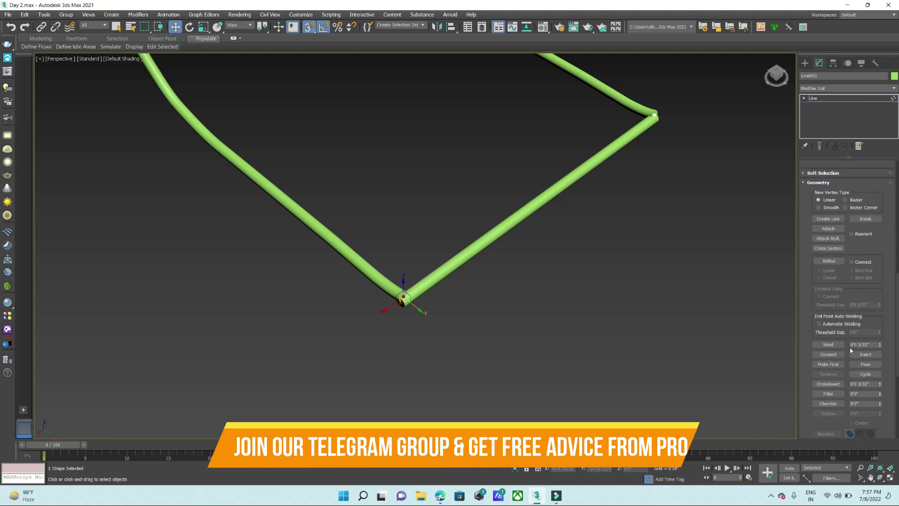
click(829, 345)
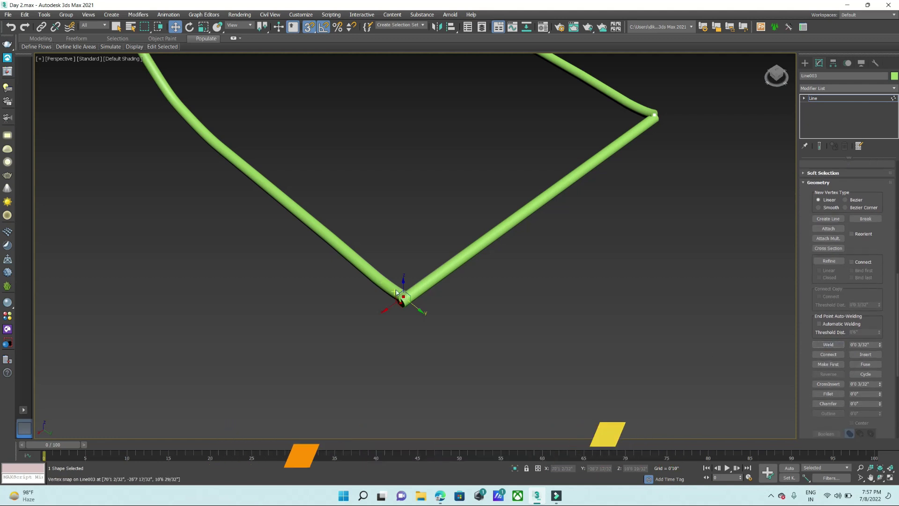
- Reselect the corner vertices and retry Weld; nothing welds, so clear the selection
scroll(402, 297, up, 3)
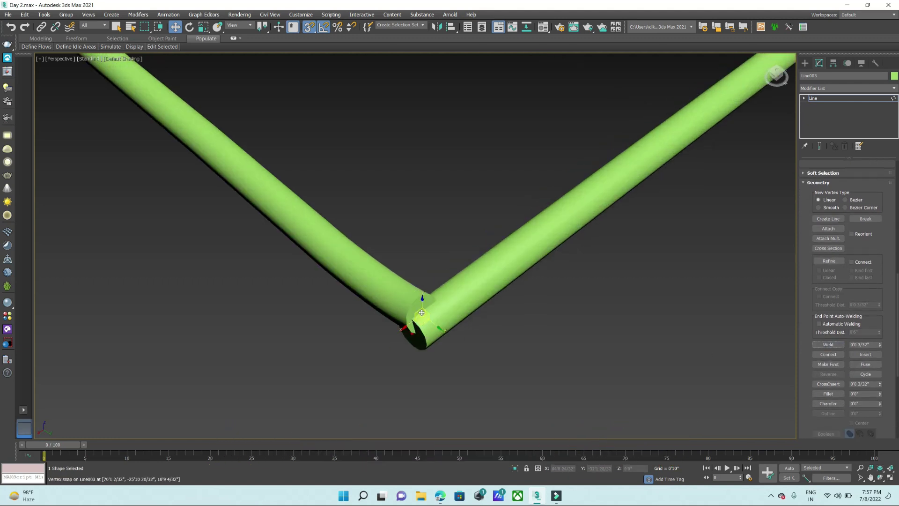
scroll(424, 321, down, 5)
scroll(468, 249, up, 3)
scroll(498, 239, up, 3)
drag(477, 282, 598, 315)
click(814, 349)
click(616, 315)
- Switch to Spline level, nudge the detached spline, and maximize the Front viewport
key(3)
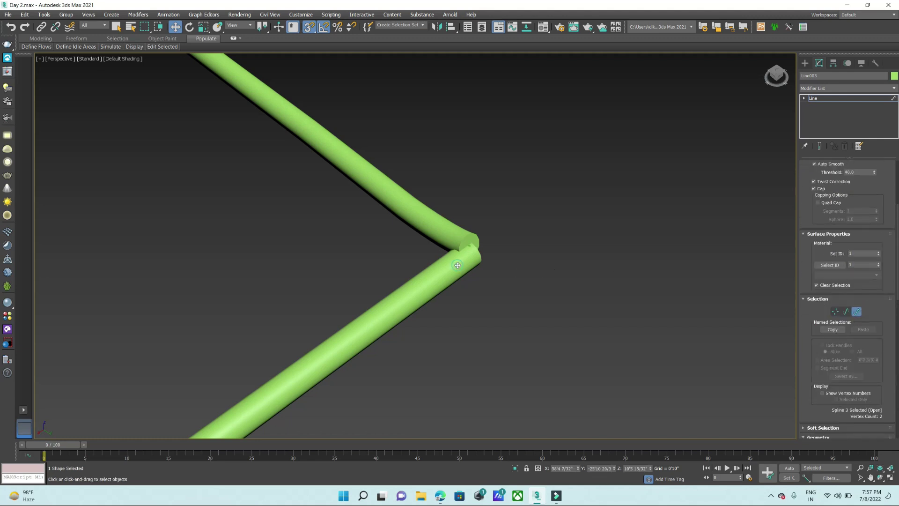
scroll(579, 242, down, 5)
scroll(561, 251, up, 2)
scroll(529, 274, up, 2)
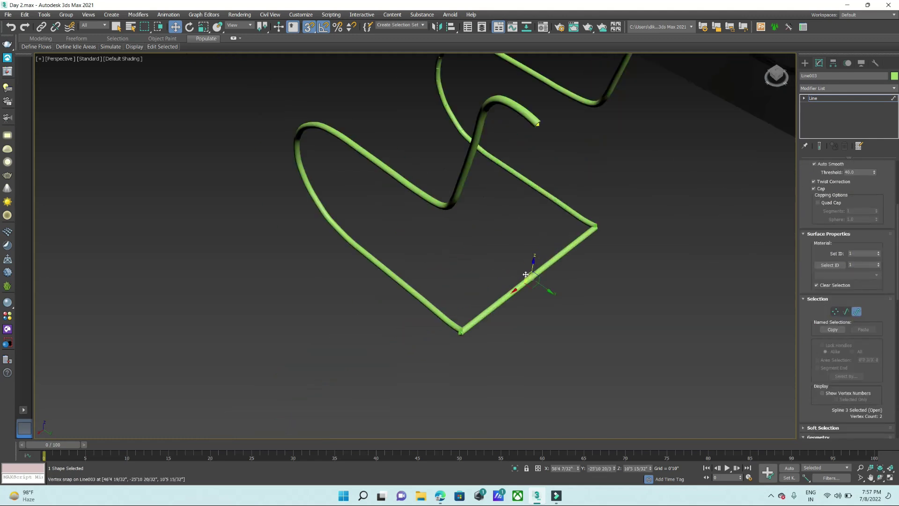
drag(532, 269, 526, 279)
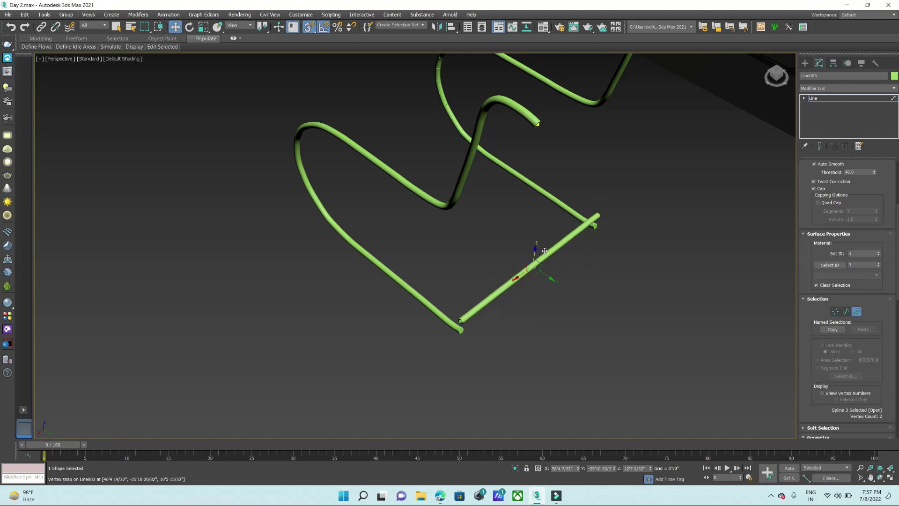
key(alt+w)
key(alt+w)
scroll(246, 243, up, 2)
scroll(244, 241, up, 2)
scroll(233, 234, up, 3)
scroll(233, 234, up, 3)
scroll(263, 235, down, 5)
scroll(263, 235, down, 5)
scroll(449, 219, up, 5)
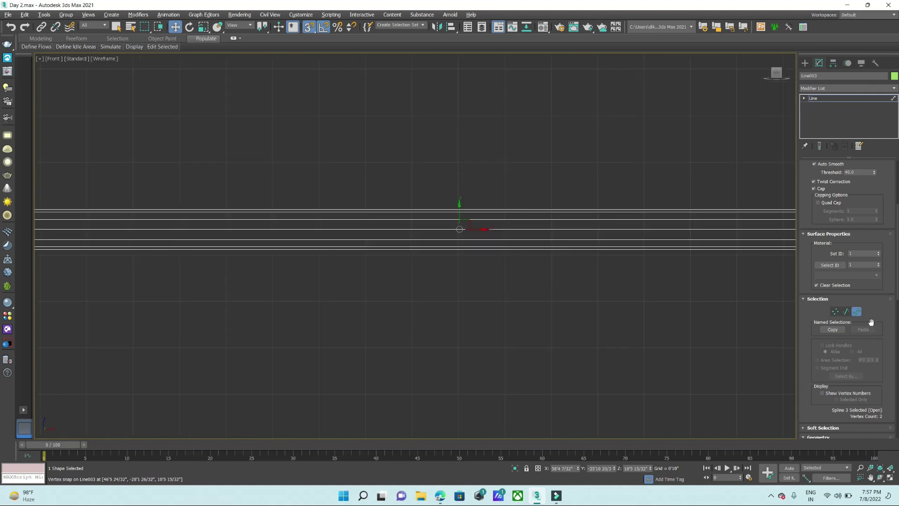
- In Front view, snap the lower-left and right vertices onto the centre vertex
click(835, 312)
scroll(241, 279, down, 5)
scroll(241, 279, up, 4)
scroll(275, 265, up, 4)
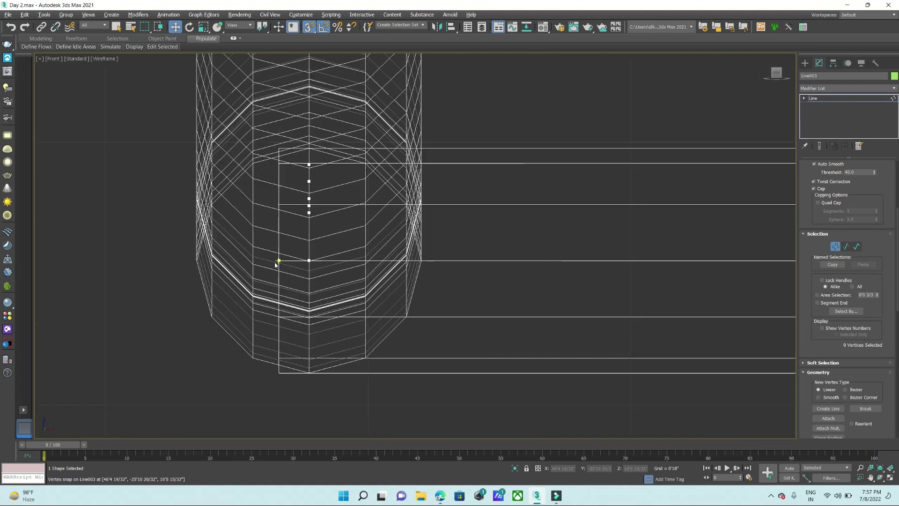
scroll(275, 265, up, 4)
click(287, 257)
drag(286, 258, 371, 256)
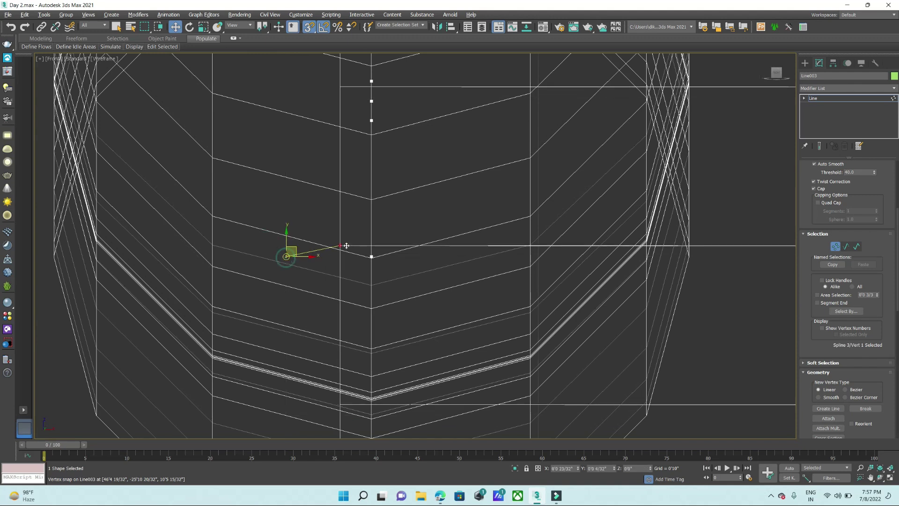
scroll(194, 241, down, 5)
scroll(193, 241, down, 3)
scroll(701, 267, up, 4)
scroll(679, 165, up, 2)
click(679, 166)
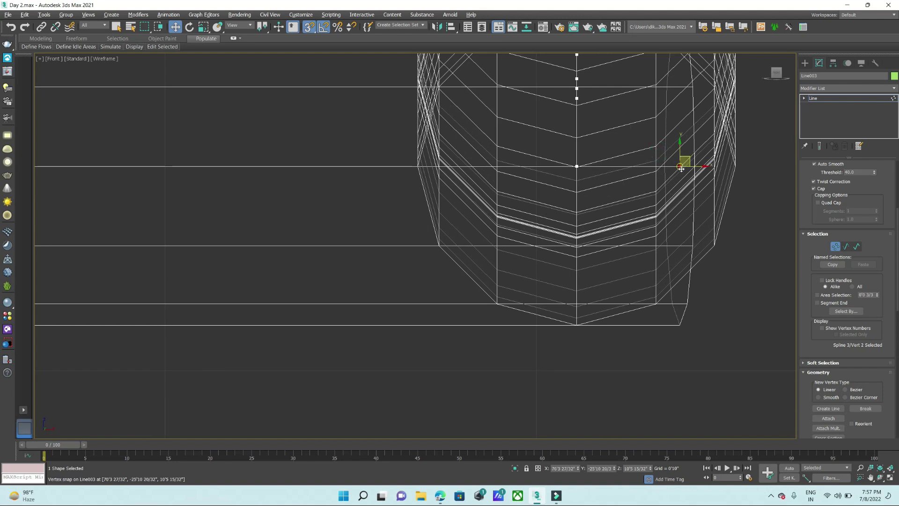
scroll(682, 164, up, 2)
drag(679, 165, 537, 164)
- In the maximized Perspective view, snap the corner and upper-right vertices onto their end vertices
key(alt+w)
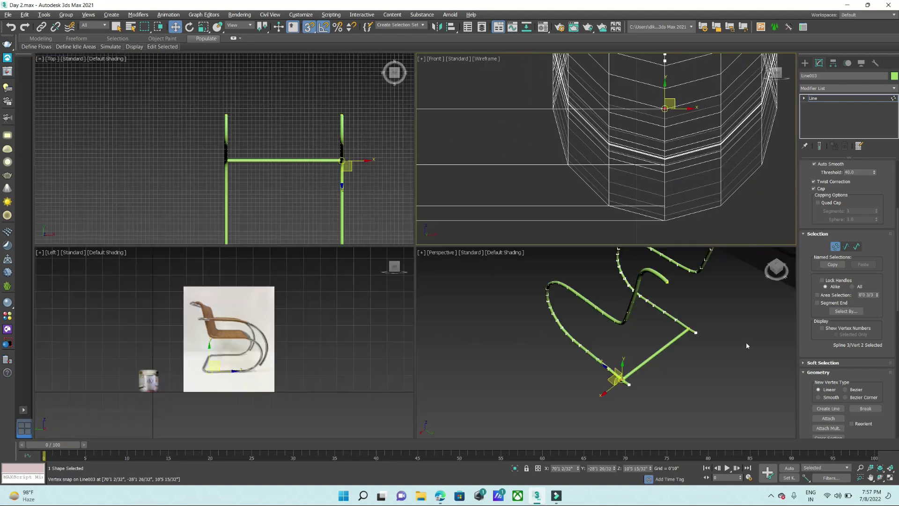
key(alt+w)
scroll(458, 321, down, 3)
scroll(461, 327, up, 8)
scroll(461, 327, down, 3)
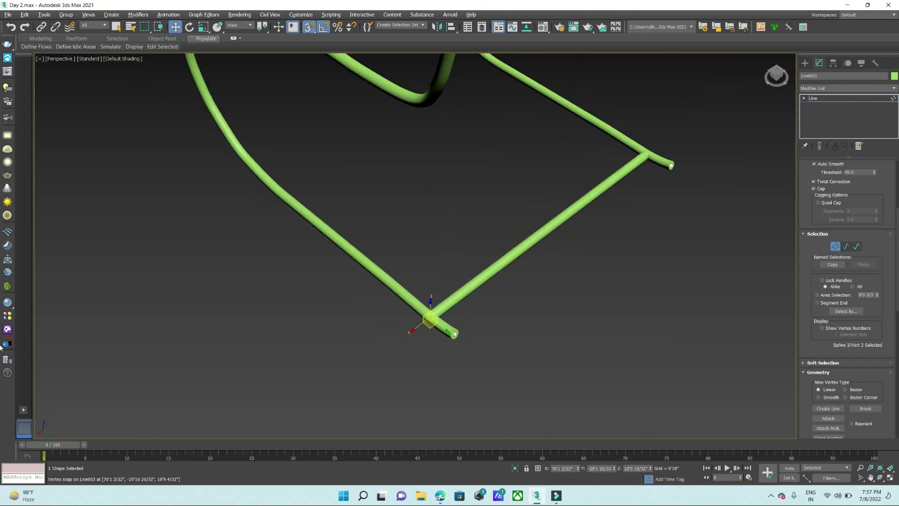
drag(430, 318, 454, 333)
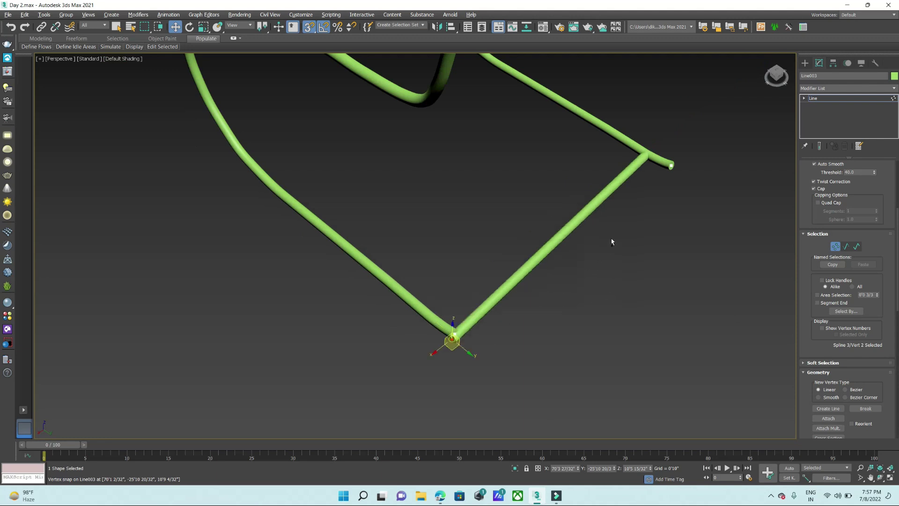
click(647, 154)
drag(646, 155, 672, 166)
scroll(657, 180, up, 5)
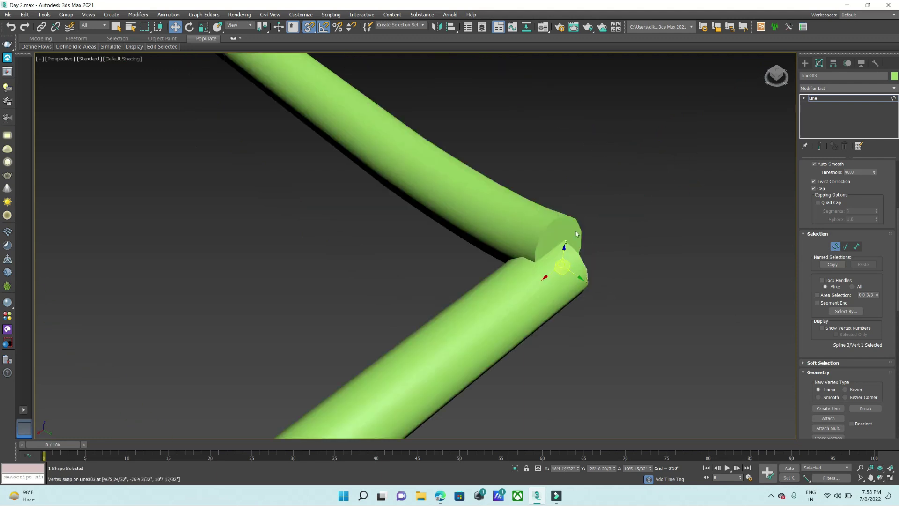
scroll(580, 262, up, 5)
mouse_move(586, 270)
mouse_down()
mouse_move(604, 245)
mouse_move(583, 232)
mouse_up()
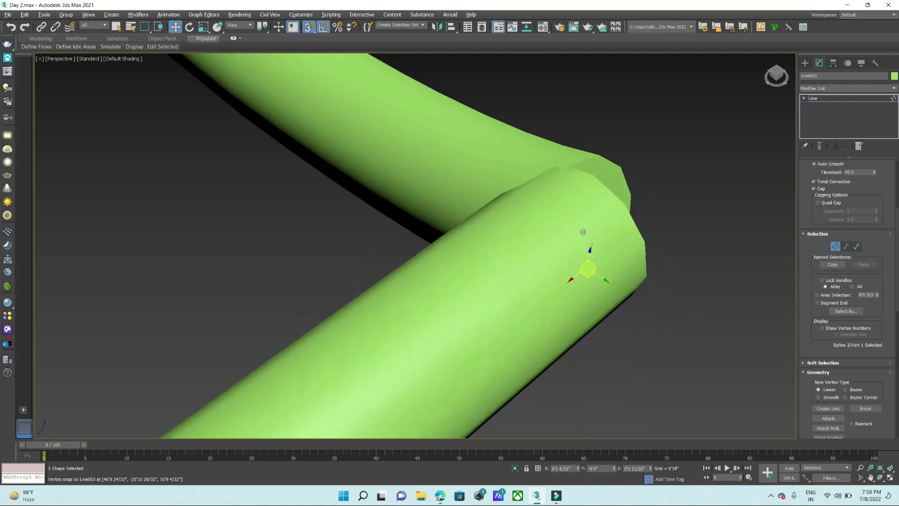
- Nudge the tube-end vertex at the corner to close the gap and line up the ends
scroll(585, 229, down, 5)
middle_drag(628, 207, 743, 156)
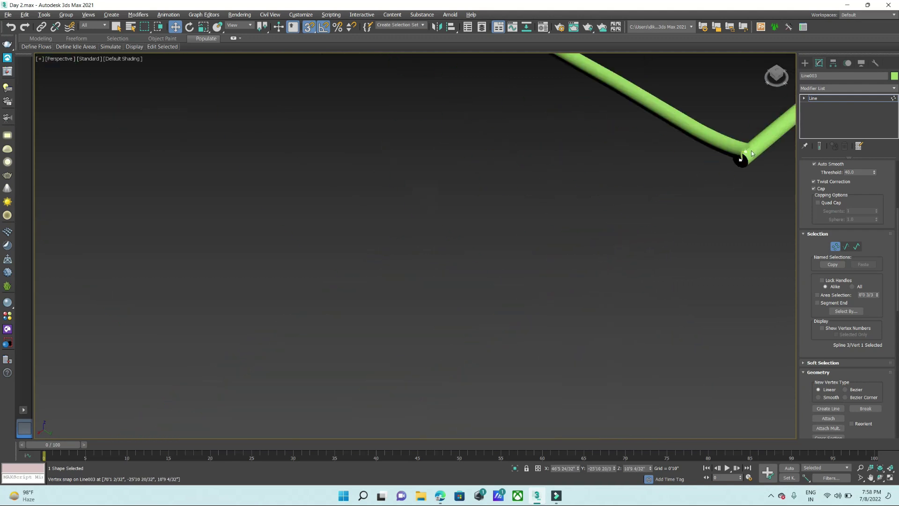
scroll(743, 156, up, 5)
scroll(702, 201, up, 2)
click(659, 200)
scroll(658, 201, down, 4)
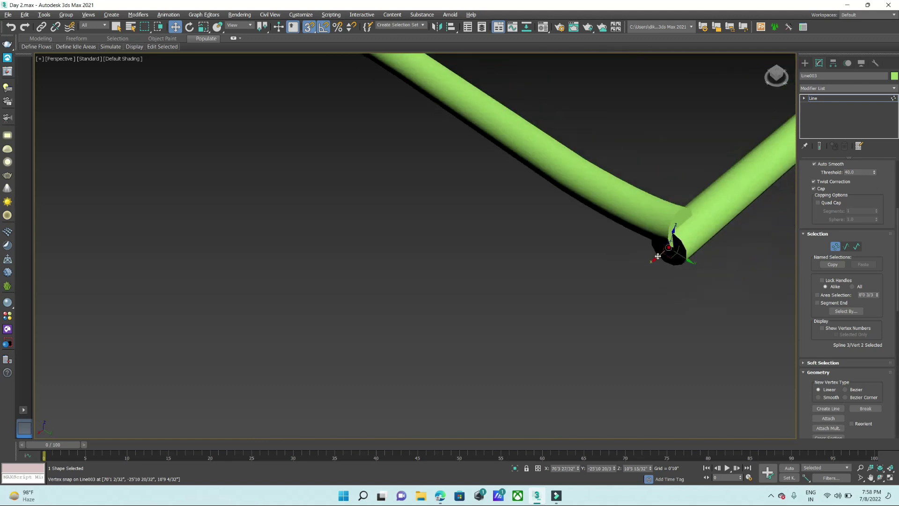
scroll(658, 256, down, 4)
middle_drag(686, 247, 573, 299)
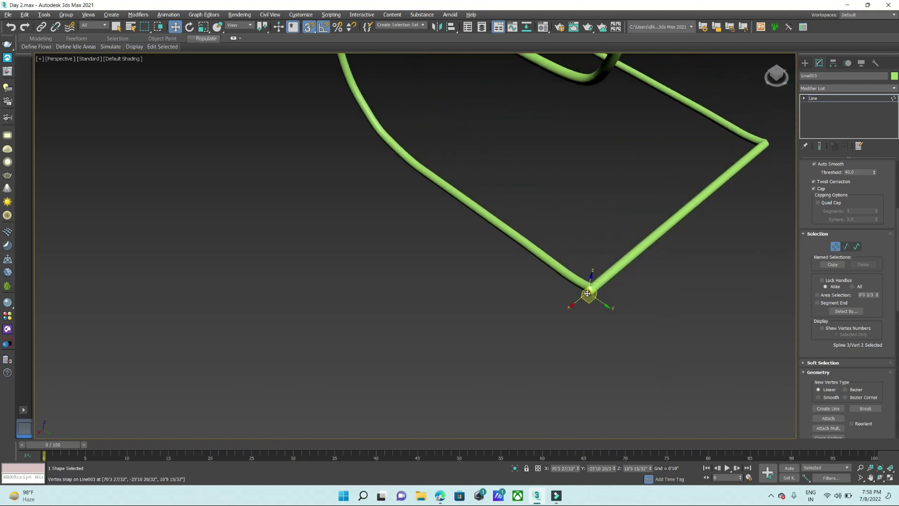
drag(588, 293, 590, 288)
middle_drag(719, 280, 593, 304)
click(593, 304)
- Box-select the three corner vertices and weld them into one joint
drag(486, 351, 431, 285)
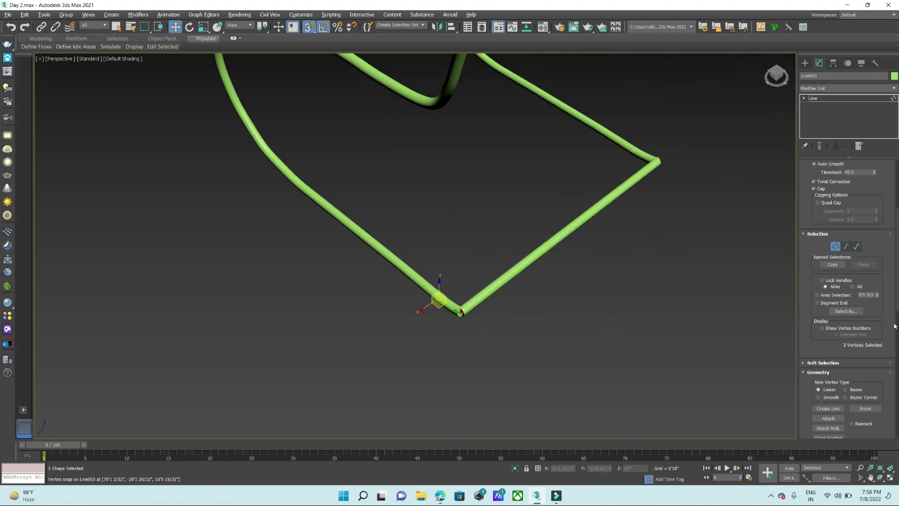
scroll(824, 402, down, 2)
scroll(824, 402, down, 2)
scroll(824, 402, down, 2)
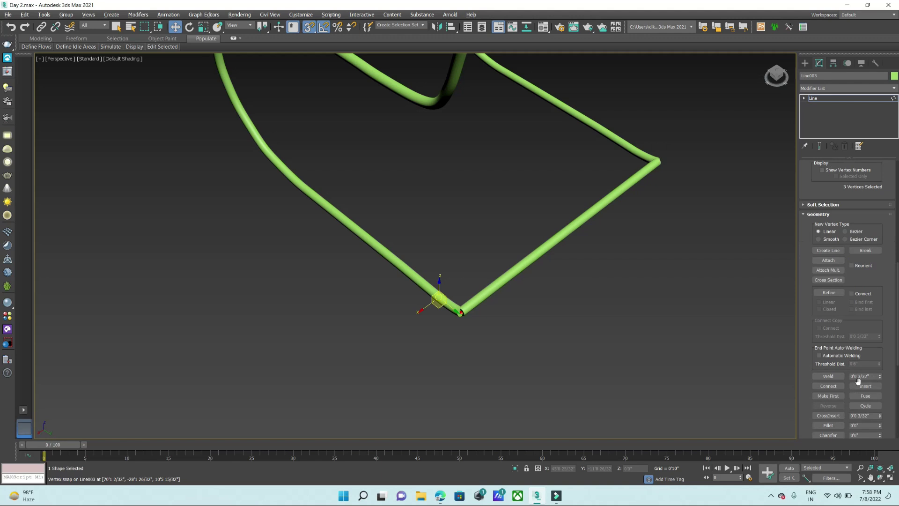
click(839, 378)
click(468, 341)
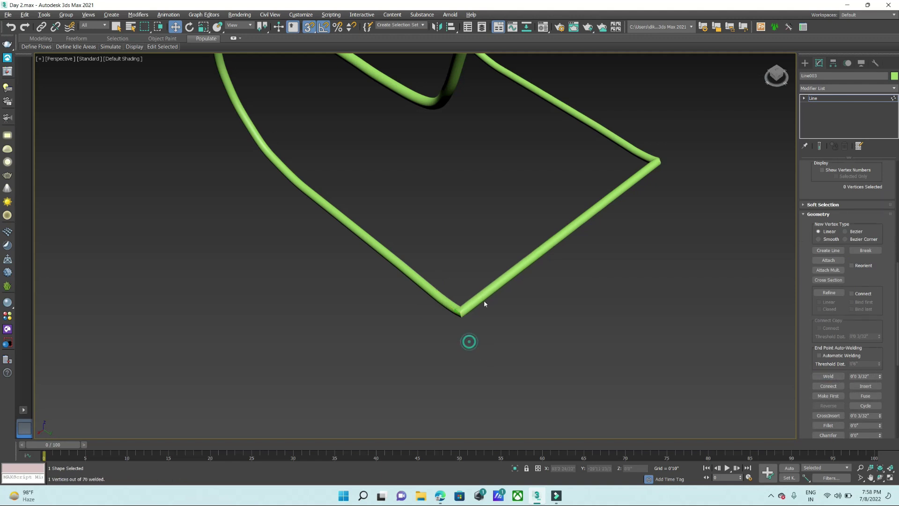
scroll(464, 323, up, 5)
- Select all vertices with Ctrl+A and weld the overlapping corner points
scroll(497, 326, down, 3)
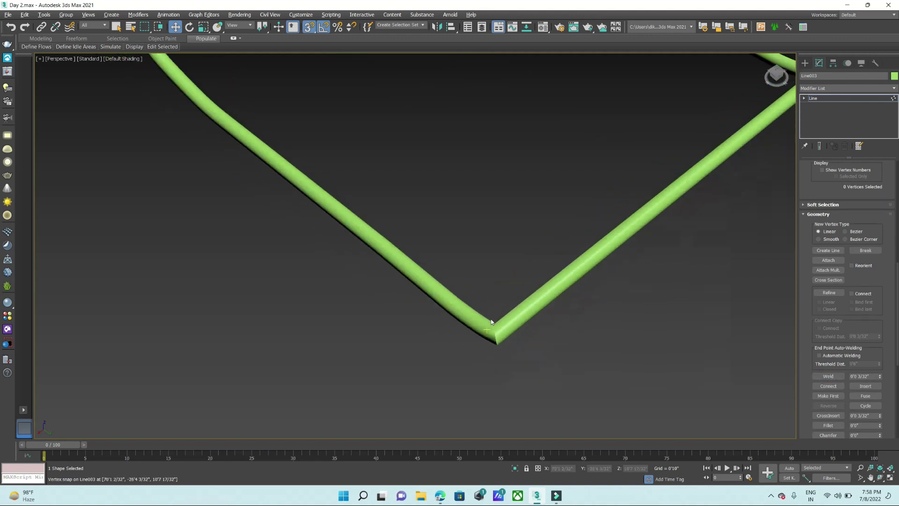
scroll(464, 354, down, 5)
scroll(357, 352, up, 4)
scroll(498, 327, up, 3)
key(ctrl+a)
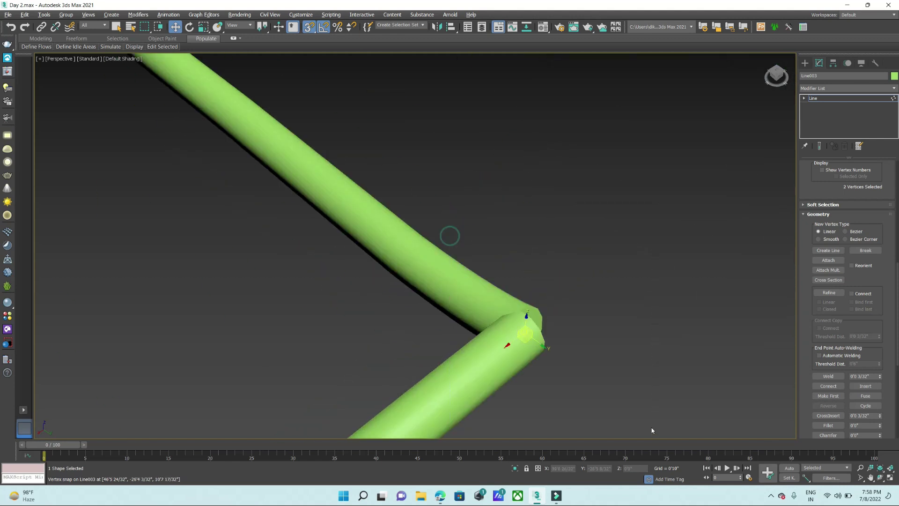
click(829, 376)
scroll(532, 347, down, 2)
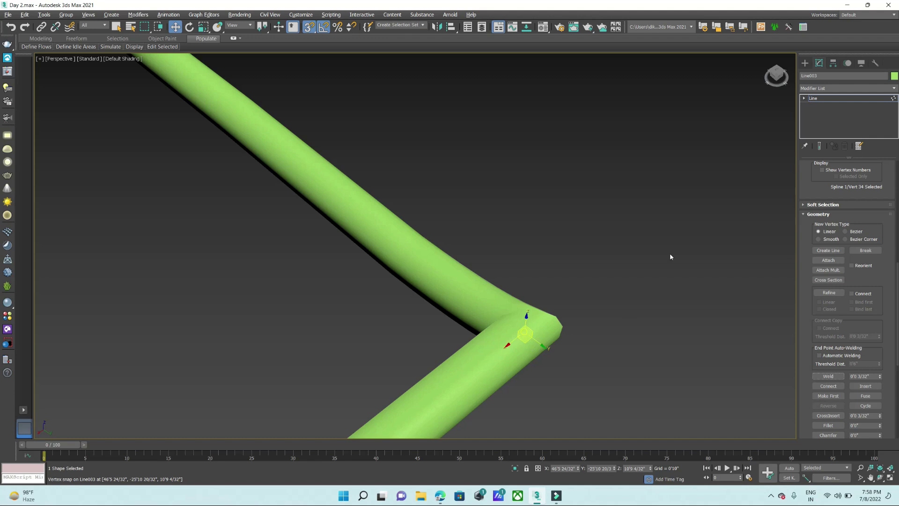
scroll(670, 253, down, 4)
scroll(530, 363, up, 2)
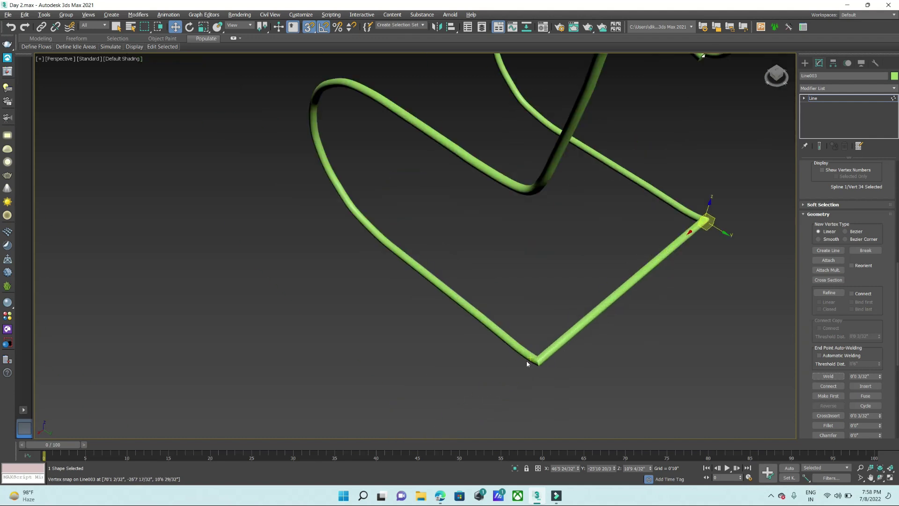
- In the four-view layout, select the bottom corner vertex of the chair path
key(alt+w)
key(alt+w)
scroll(446, 327, down, 5)
scroll(525, 273, up, 5)
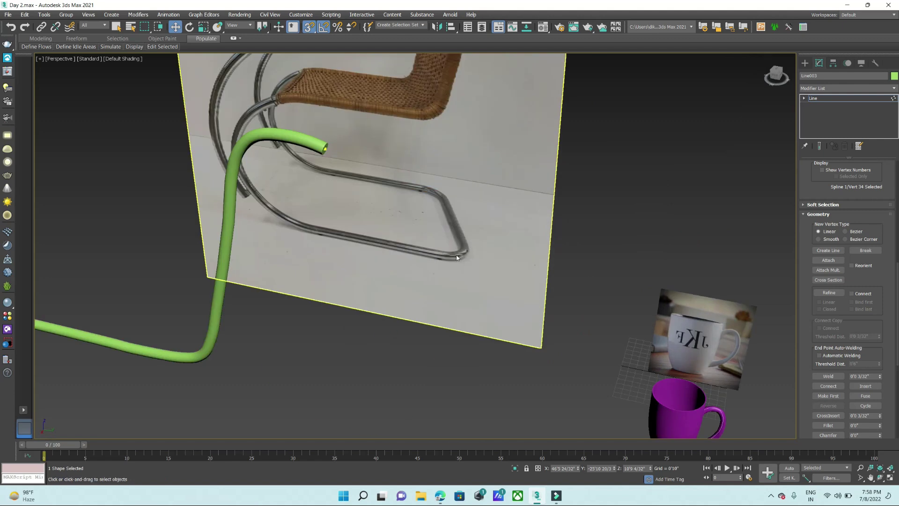
scroll(519, 260, down, 5)
scroll(514, 327, up, 2)
scroll(454, 364, up, 4)
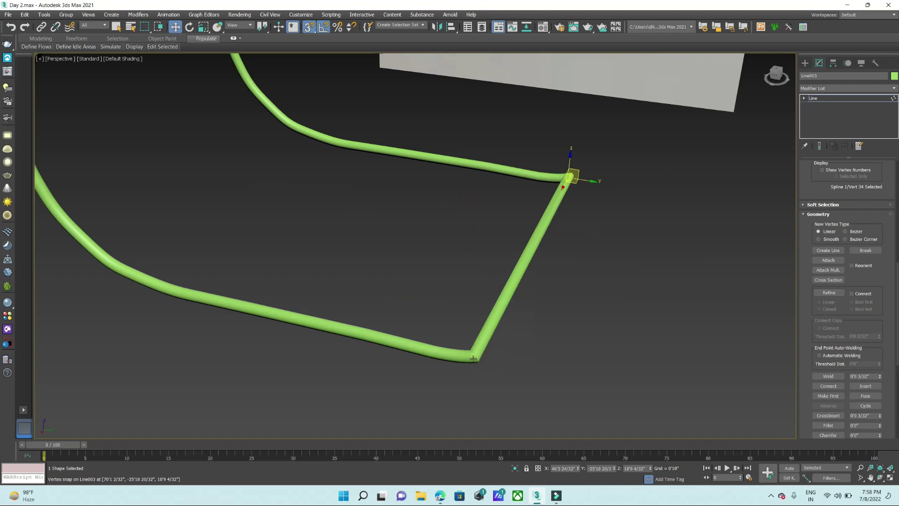
scroll(455, 323, up, 2)
drag(559, 423, 448, 311)
scroll(458, 338, down, 5)
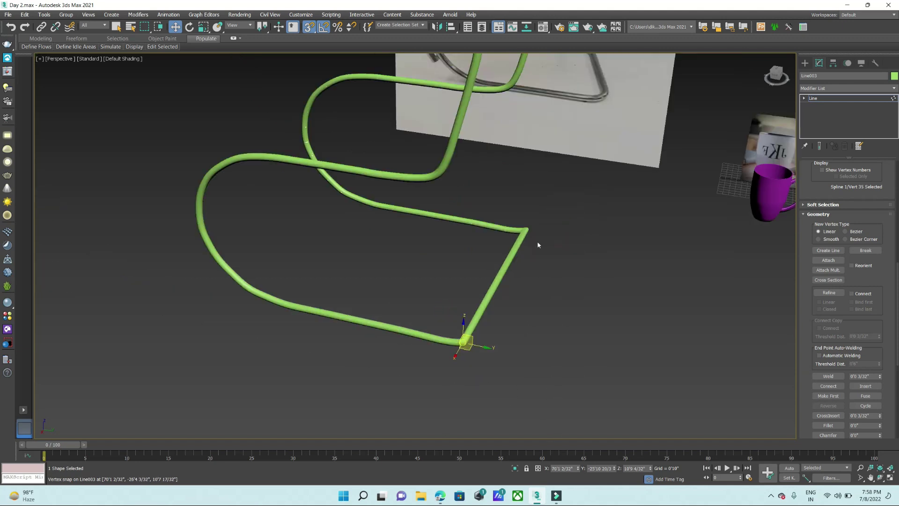
scroll(536, 236, up, 5)
click(543, 255)
scroll(877, 357, down, 3)
- Fillet the front corners, undo the oversized fillet, and redo it at about 1'7"
scroll(873, 365, down, 1)
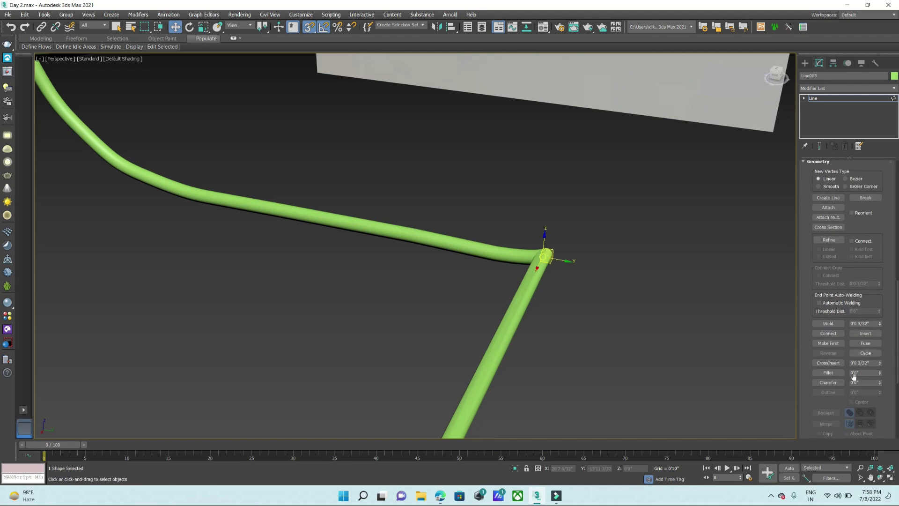
drag(880, 375, 874, 353)
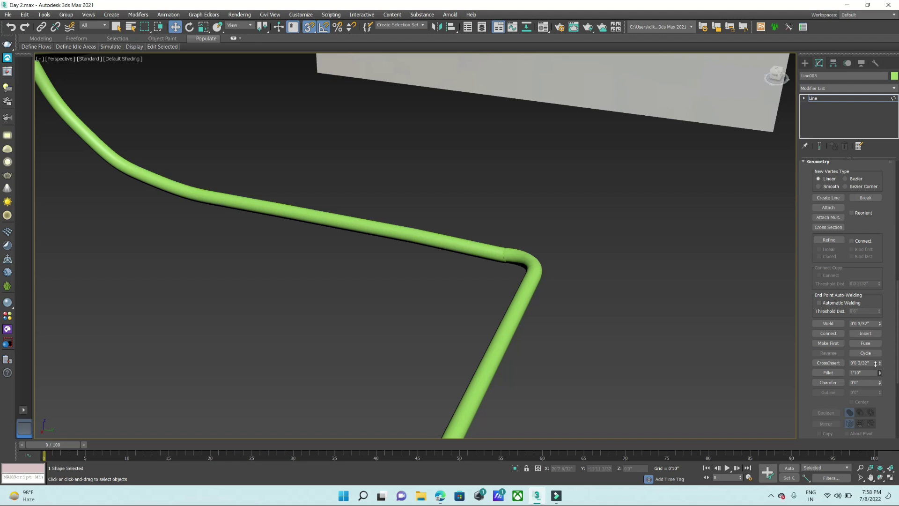
scroll(591, 260, down, 5)
scroll(592, 260, down, 2)
scroll(559, 312, up, 5)
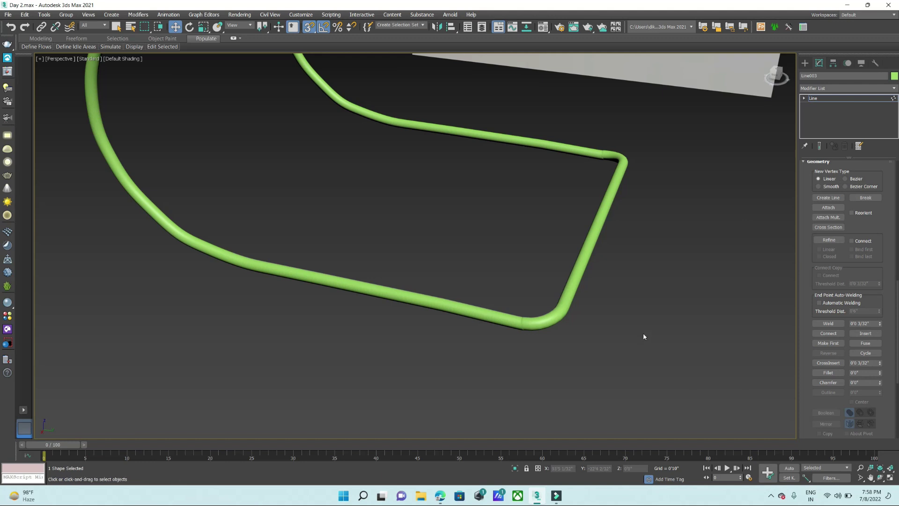
key(ctrl+z)
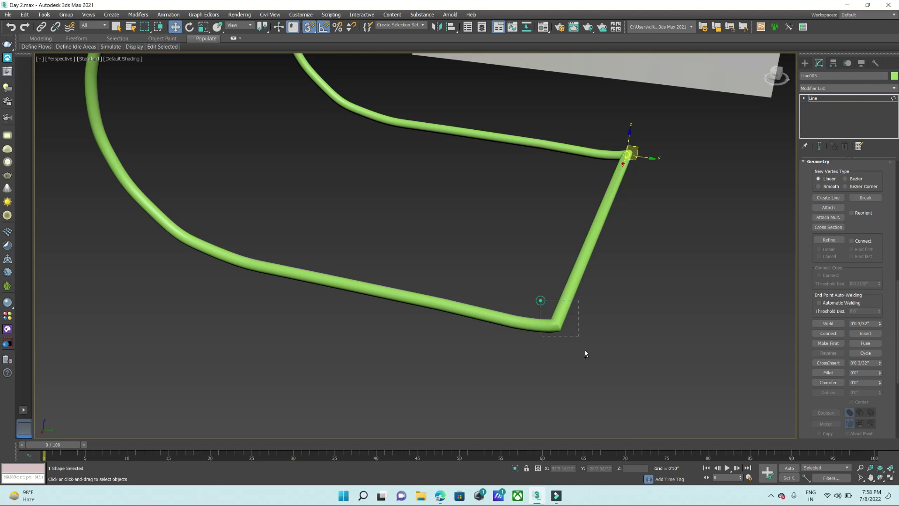
drag(881, 373, 876, 364)
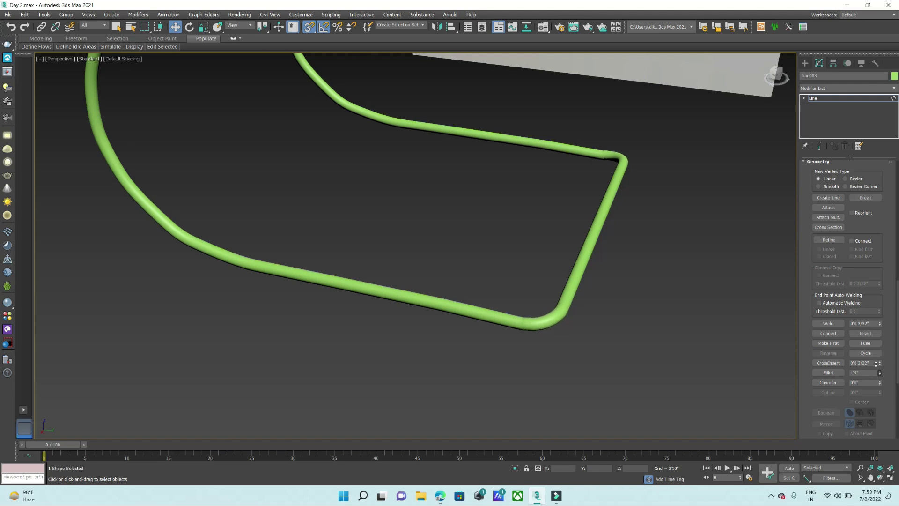
scroll(515, 281, down, 5)
- Orbit around the chair path and switch between single and four-view layouts
alt+middle_drag(586, 328, 628, 363)
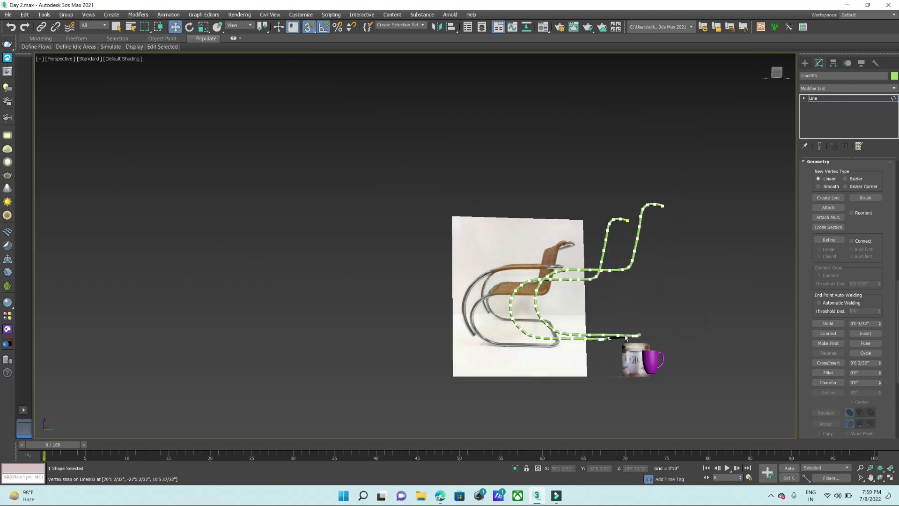
mouse_move(675, 329)
alt+middle_down()
mouse_move(622, 337)
mouse_move(625, 286)
alt+middle_up()
scroll(558, 218, up, 3)
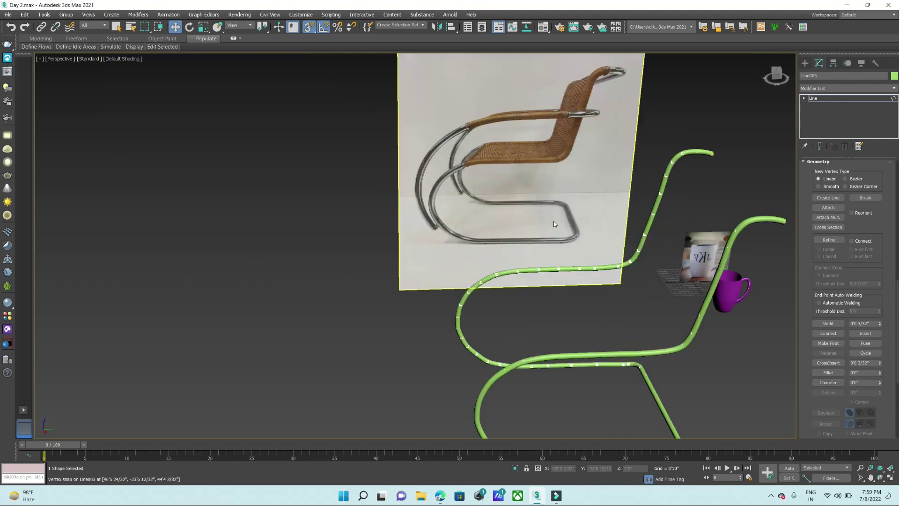
scroll(562, 214, up, 4)
scroll(562, 214, down, 3)
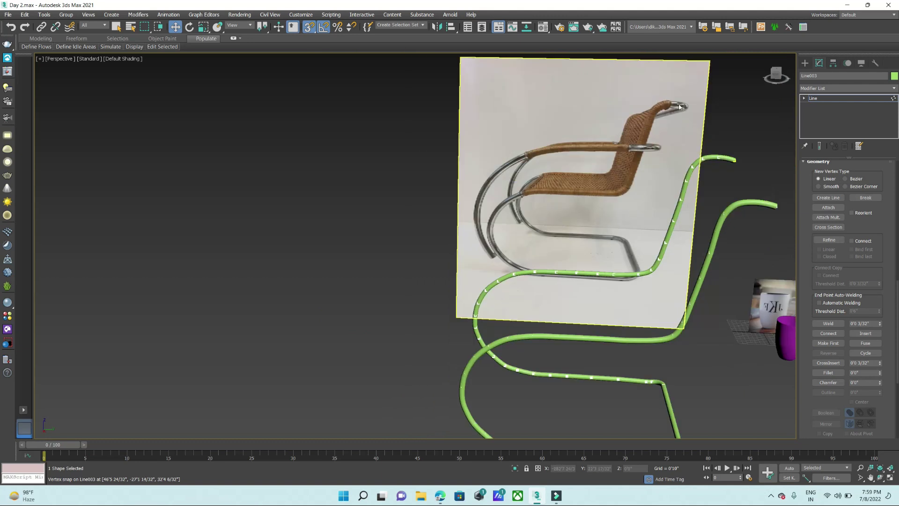
key(alt+w)
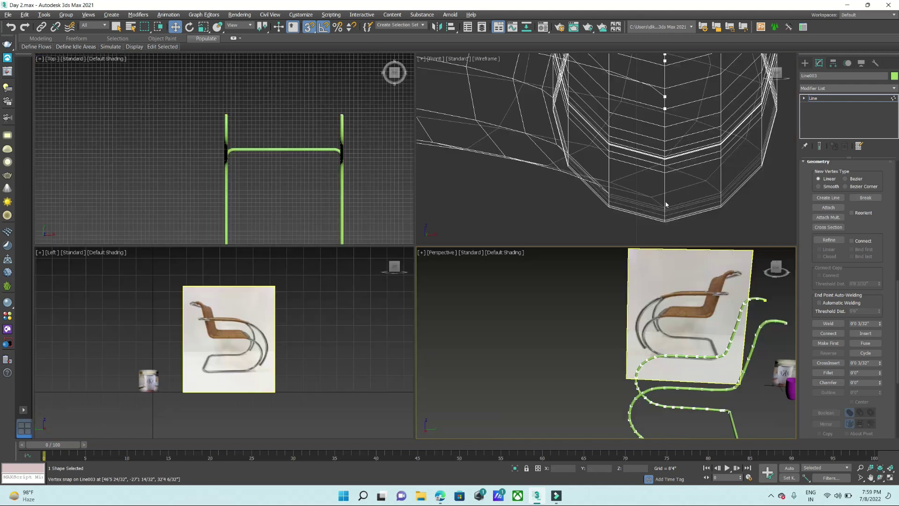
key(alt+w)
scroll(522, 268, down, 5)
scroll(522, 268, down, 5)
key(alt+w)
key(alt+w)
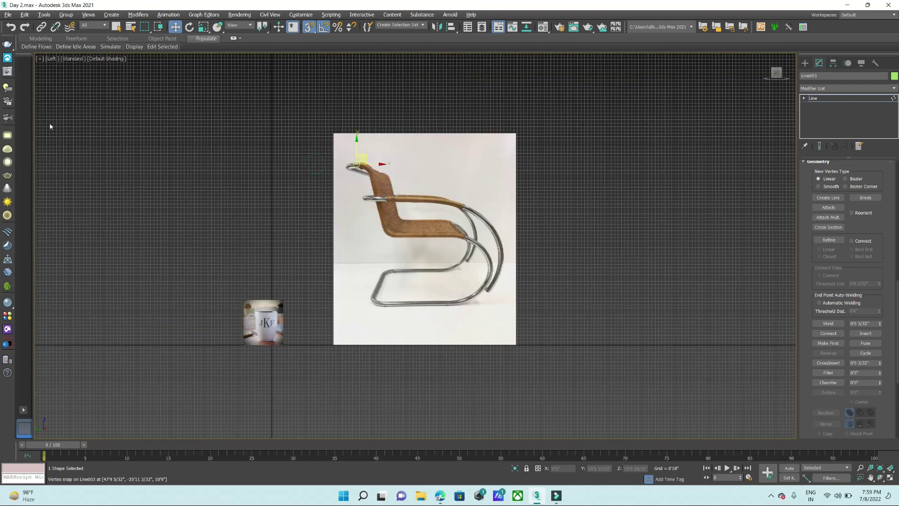
- Set the Left viewport to Wireframe Override
click(119, 58)
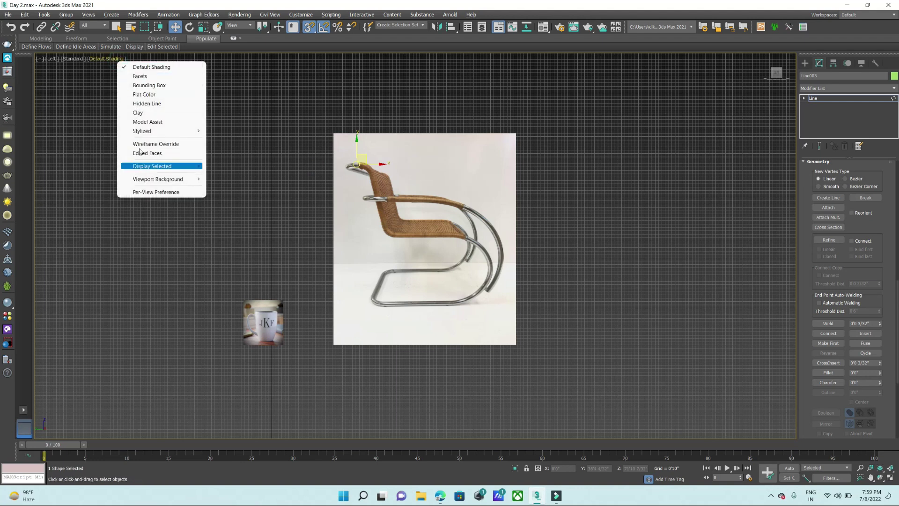
click(148, 144)
scroll(436, 117, up, 4)
scroll(431, 135, down, 2)
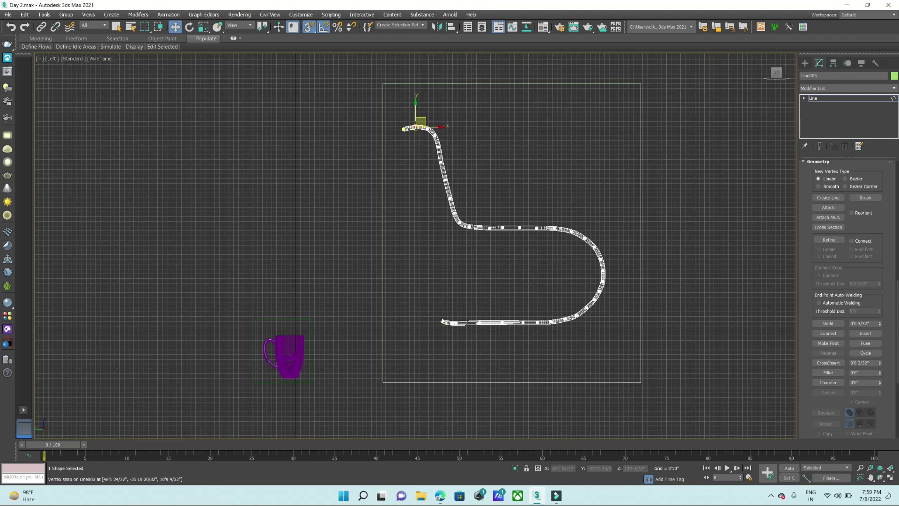
key(alt+w)
key(alt+w)
key(alt+w)
key(alt+w)
scroll(437, 283, down, 5)
scroll(870, 223, up, 4)
scroll(870, 224, up, 2)
- At Spline level, Shift-drag a copy of the chair spline, then undo it
click(857, 247)
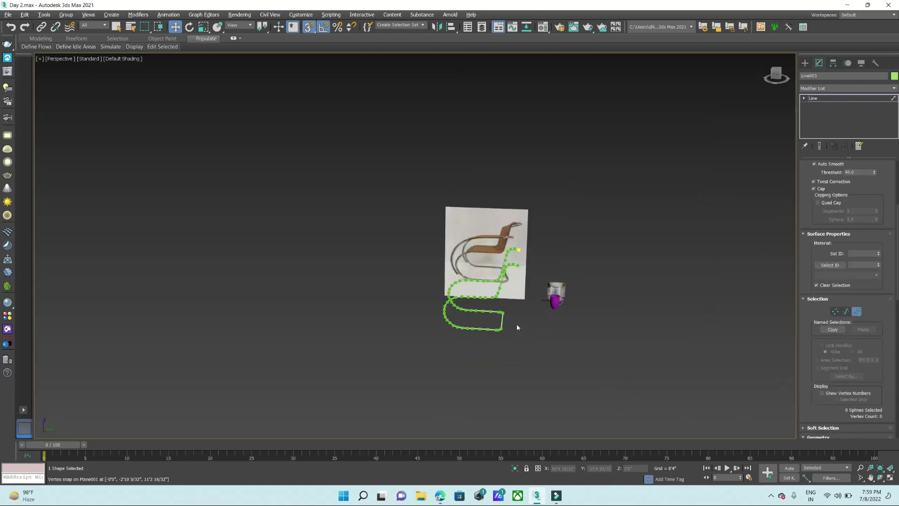
scroll(516, 324, up, 3)
click(502, 320)
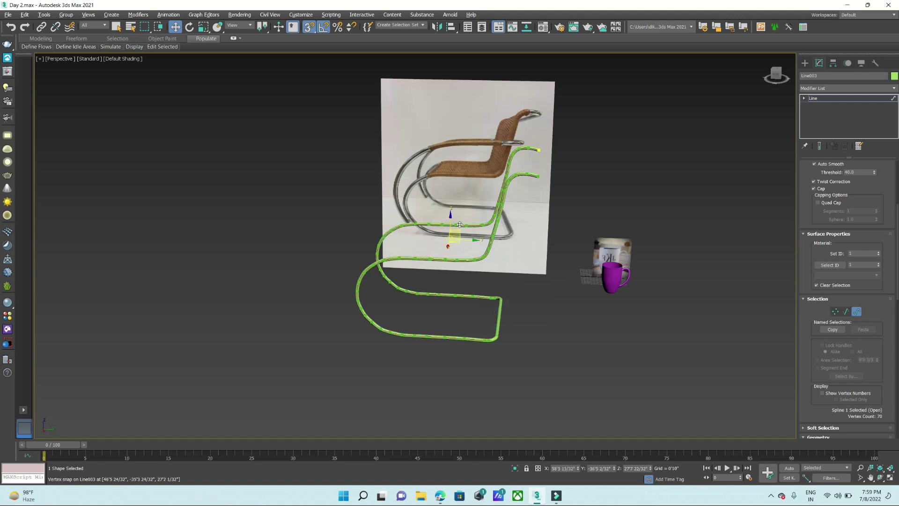
shift+drag(469, 240, 603, 282)
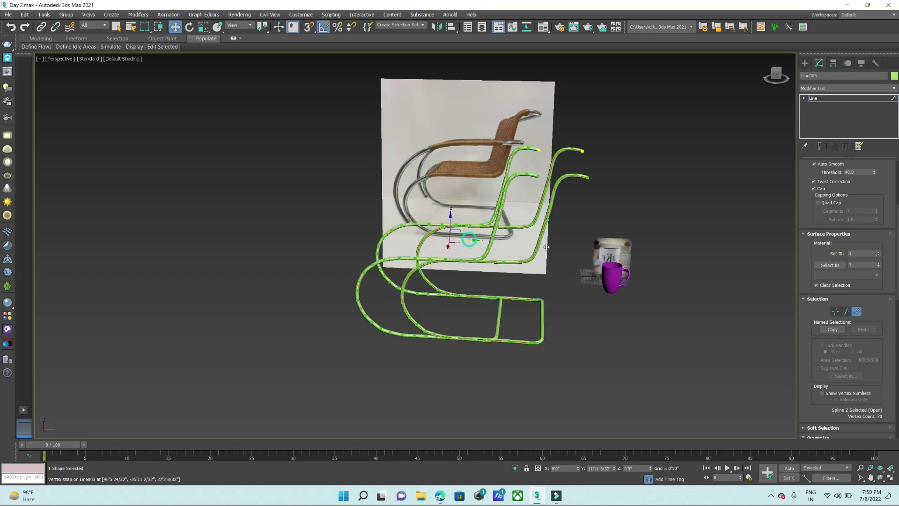
key(ctrl+z)
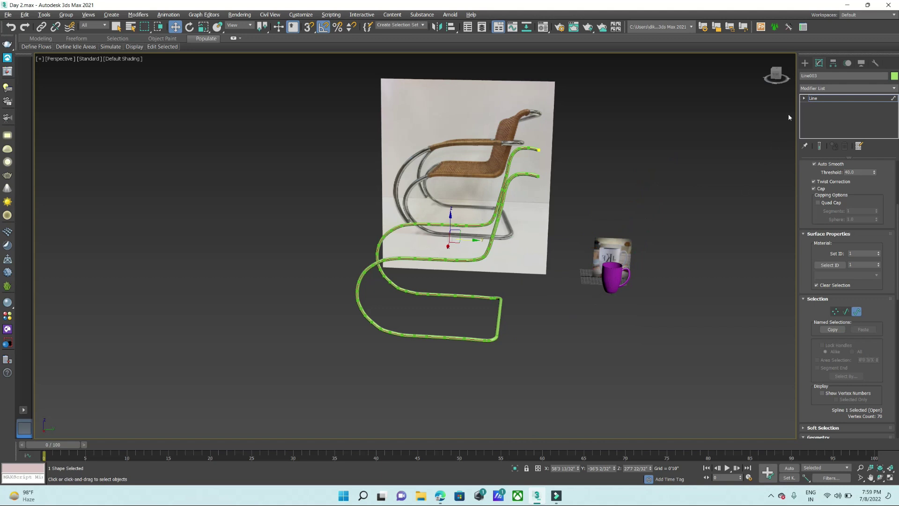
click(807, 62)
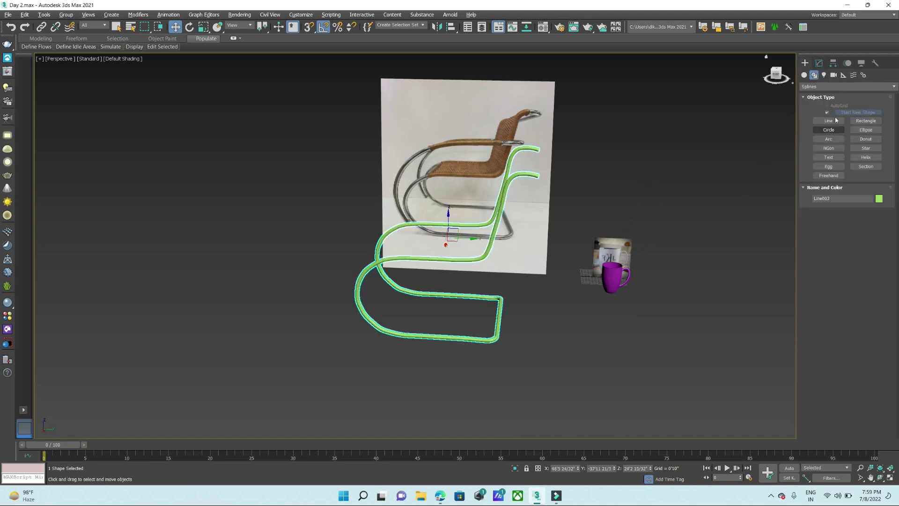
click(818, 62)
- With 3D Snaps on in Top view, draw a straight crossbar joining both side tube tops
scroll(872, 281, down, 2)
click(829, 366)
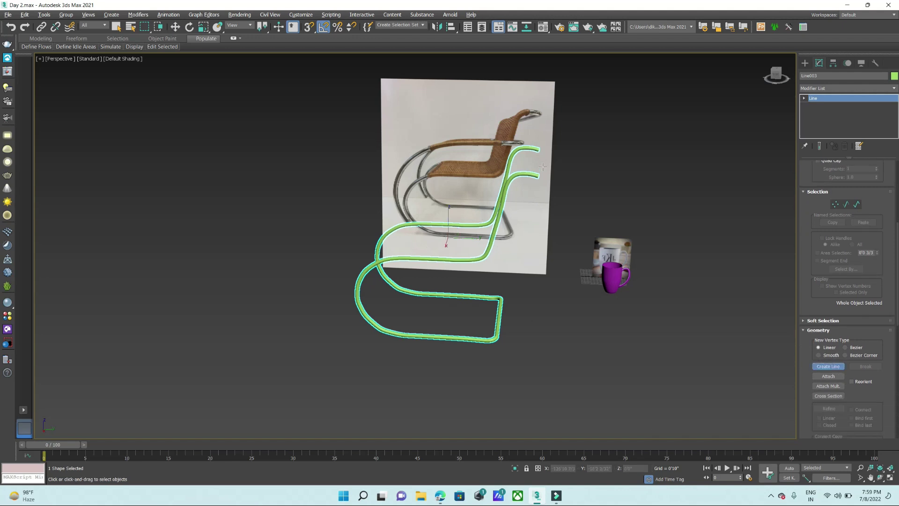
key(alt+w)
key(alt+w)
scroll(456, 172, up, 2)
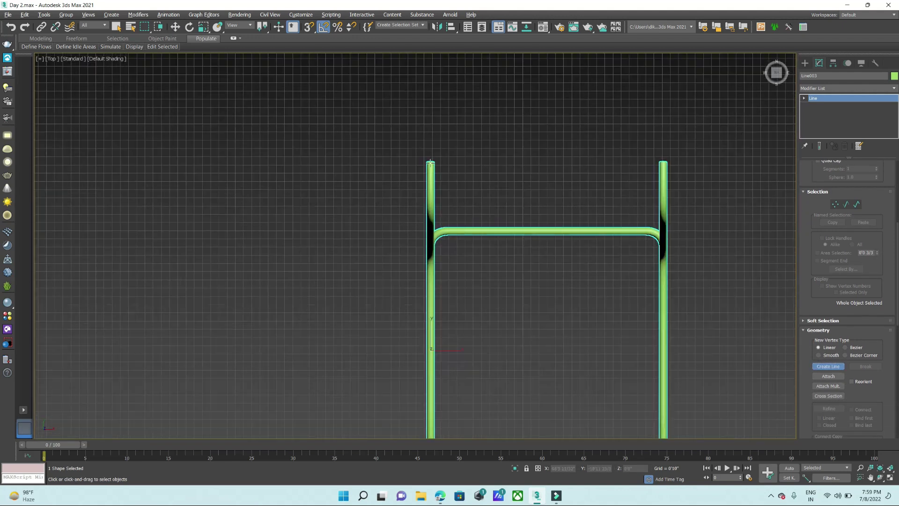
click(309, 27)
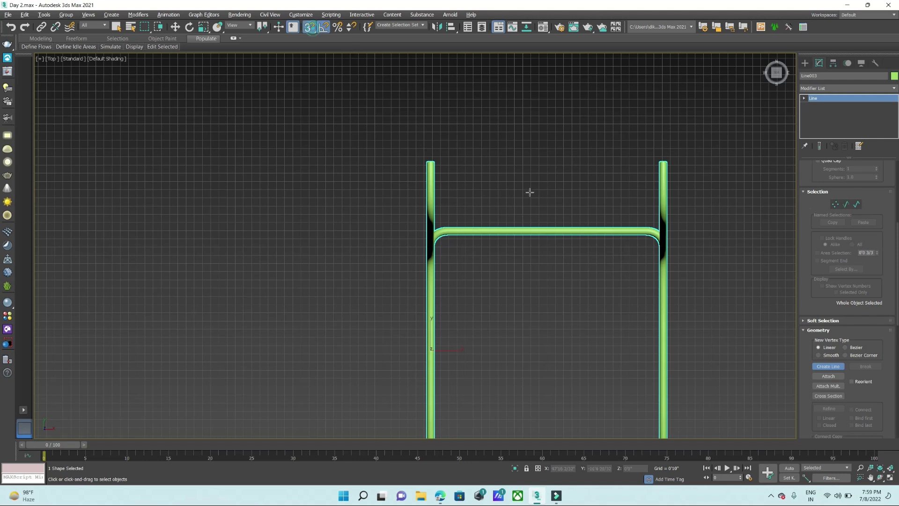
click(430, 163)
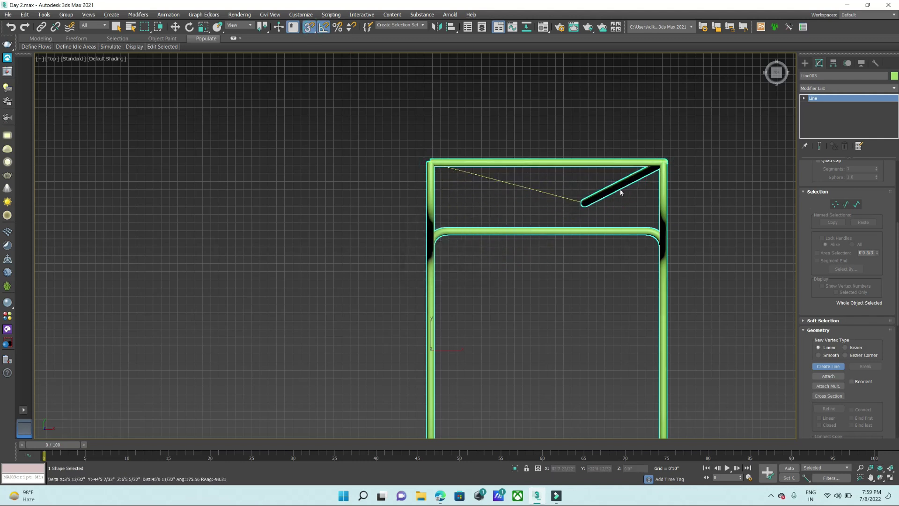
right_click(772, 146)
scroll(850, 356, up, 2)
scroll(841, 309, up, 2)
click(835, 309)
- Move the chair tube's corner points into place in the full perspective view and weld them
key(alt+w)
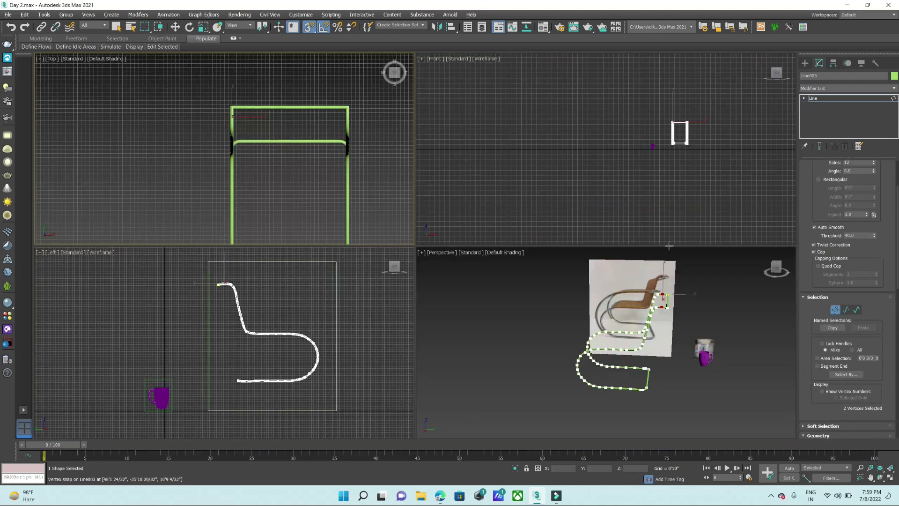
key(alt+w)
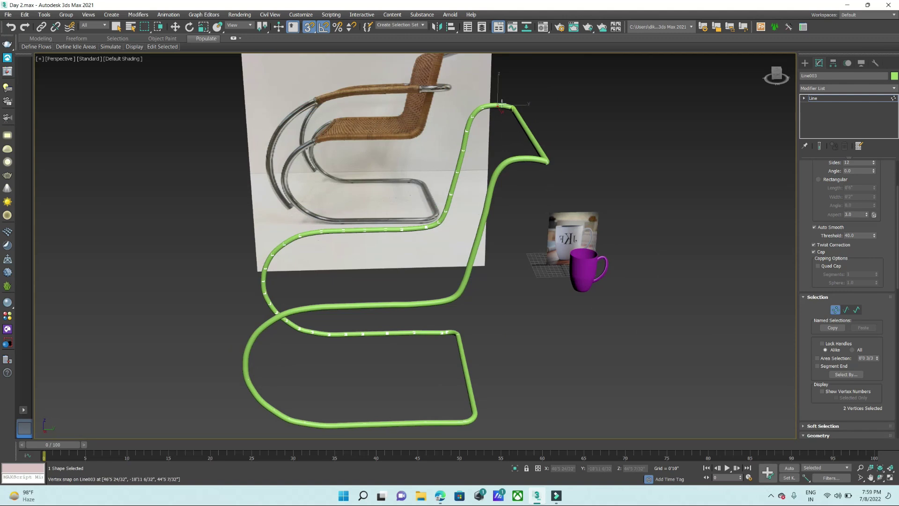
scroll(506, 101, up, 3)
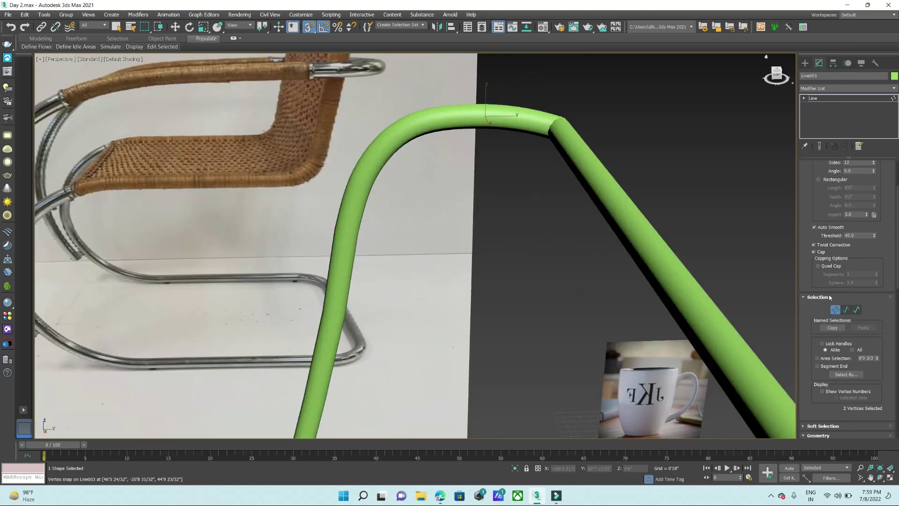
scroll(841, 315, down, 2)
scroll(841, 314, down, 2)
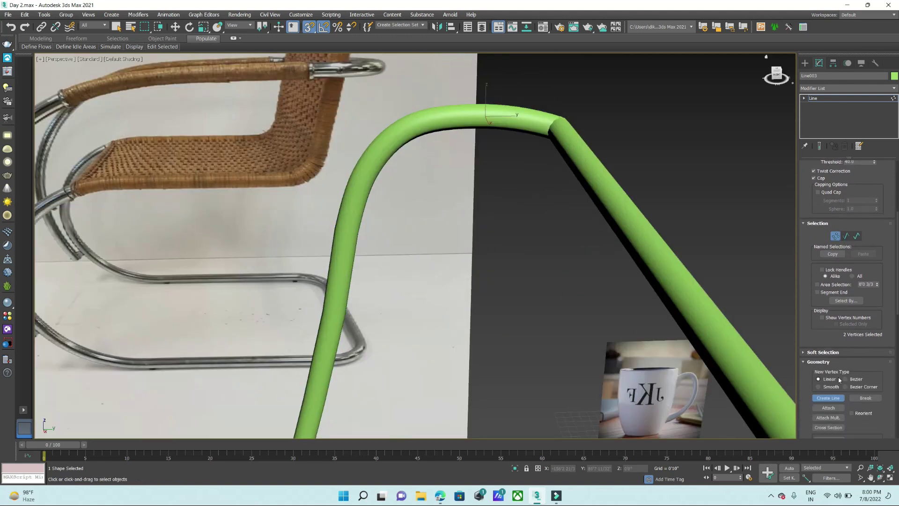
key(w)
scroll(505, 190, down, 2)
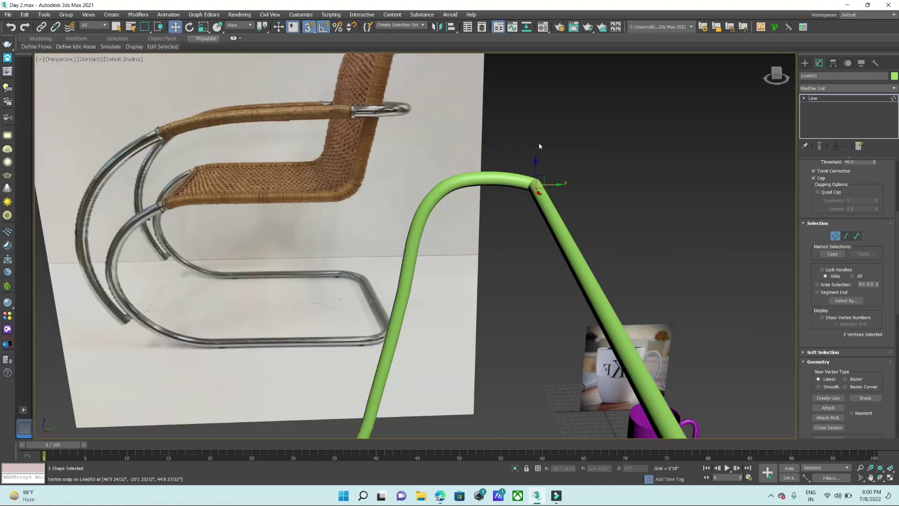
scroll(515, 178, down, 3)
scroll(515, 178, down, 2)
scroll(849, 400, down, 1)
scroll(848, 401, down, 1)
scroll(849, 400, down, 1)
mouse_move(599, 202)
alt+middle_down()
mouse_move(577, 132)
mouse_move(550, 102)
alt+middle_up()
scroll(551, 102, up, 4)
scroll(844, 328, down, 1)
scroll(843, 328, down, 1)
click(828, 376)
- Weld the two points at the tube corner into a single vertex
scroll(622, 191, down, 4)
alt+middle_drag(622, 191, 593, 235)
scroll(593, 234, up, 3)
drag(593, 235, 756, 374)
click(828, 376)
- Fillet the tube corner point near the mug into a rounded bend
scroll(653, 339, down, 5)
alt+middle_drag(653, 339, 655, 311)
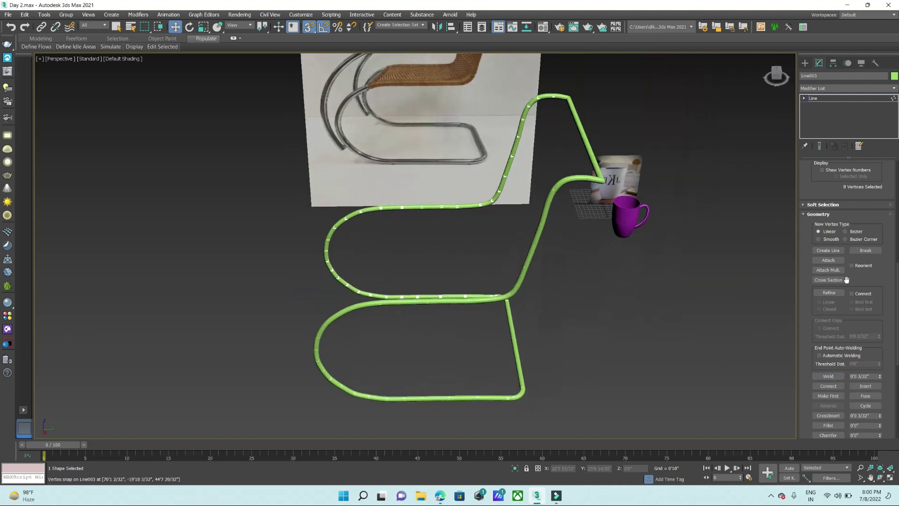
scroll(633, 192, up, 4)
drag(717, 290, 717, 289)
scroll(892, 406, down, 1)
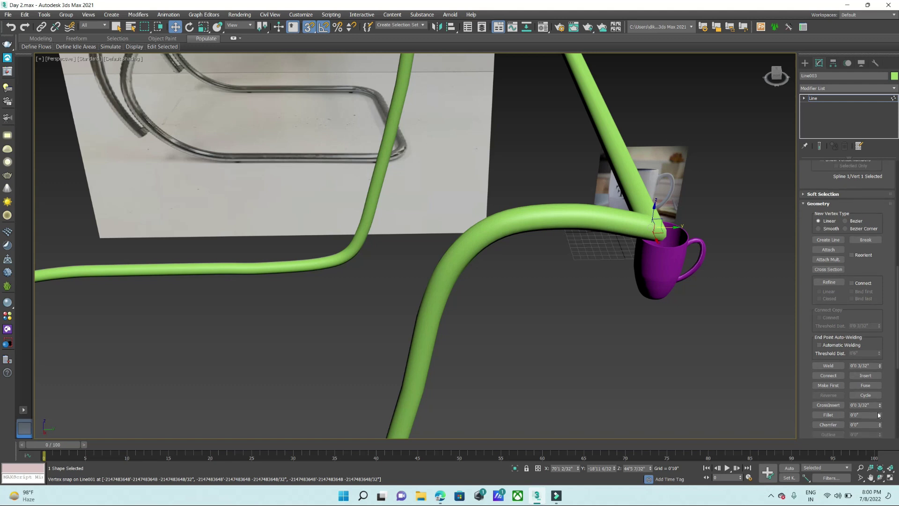
drag(881, 416, 881, 403)
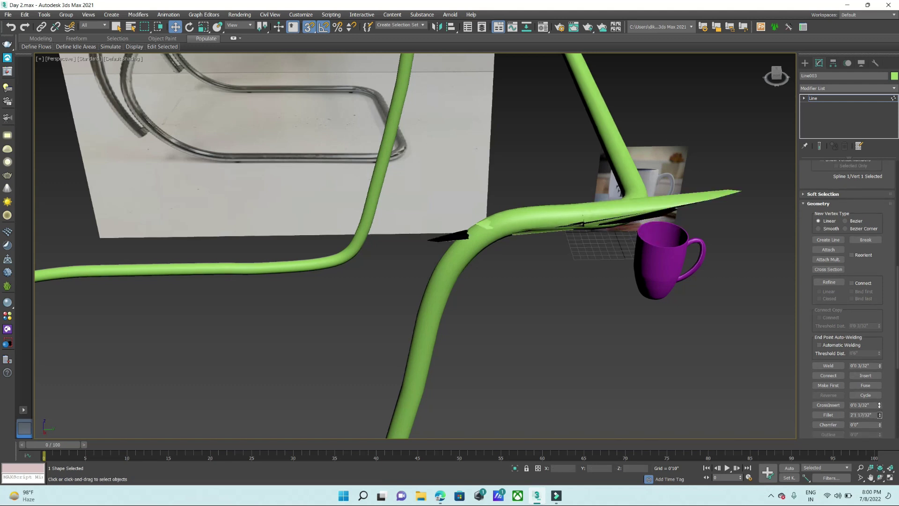
scroll(638, 351, down, 5)
- Fillet the two corner vertices where the crossbar meets the side tube
alt+middle_drag(673, 341, 642, 247)
scroll(604, 280, up, 5)
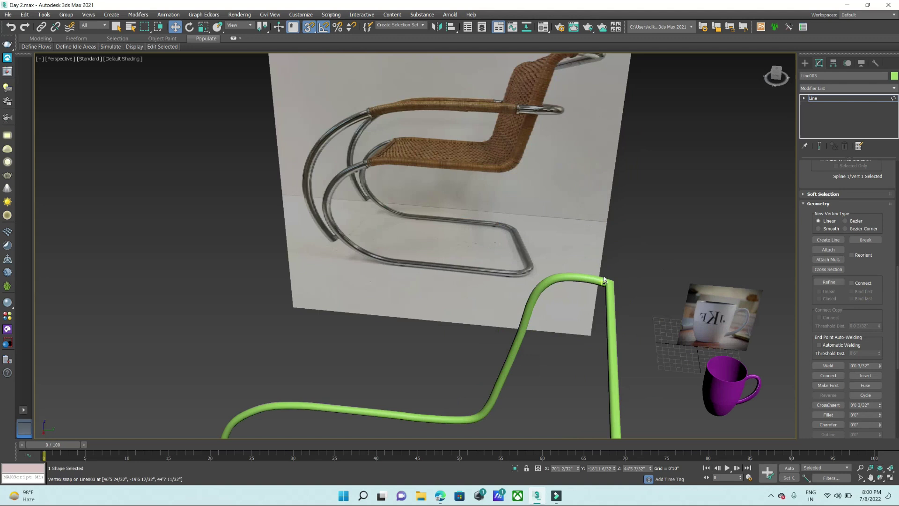
drag(629, 303, 637, 276)
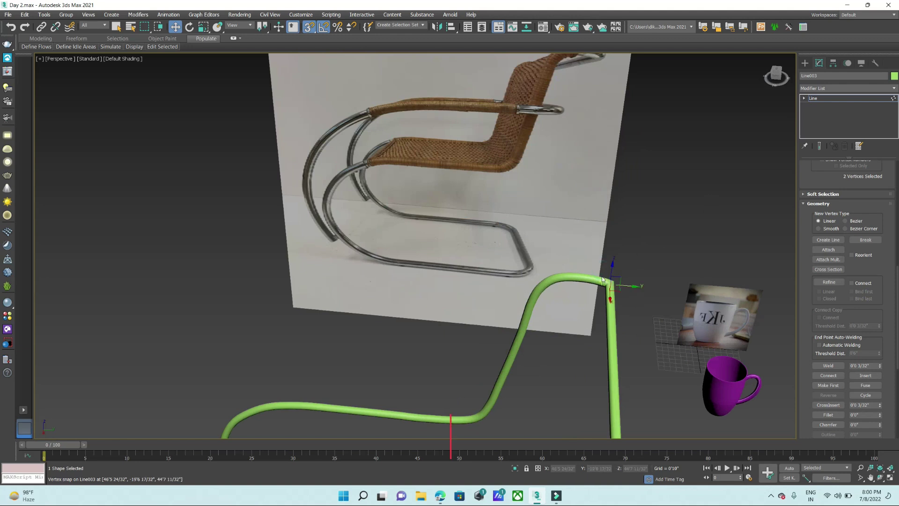
scroll(616, 279, up, 2)
key(alt+w)
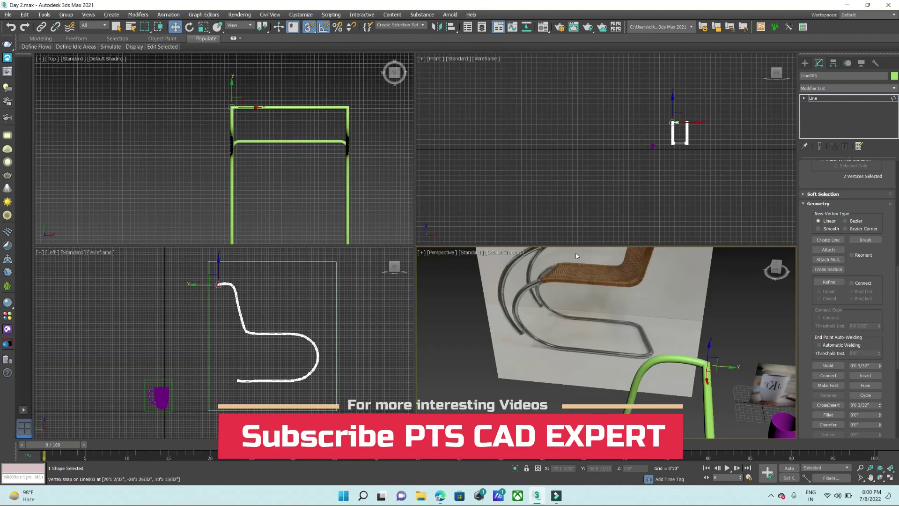
key(alt+w)
key(alt+w)
key(alt+w)
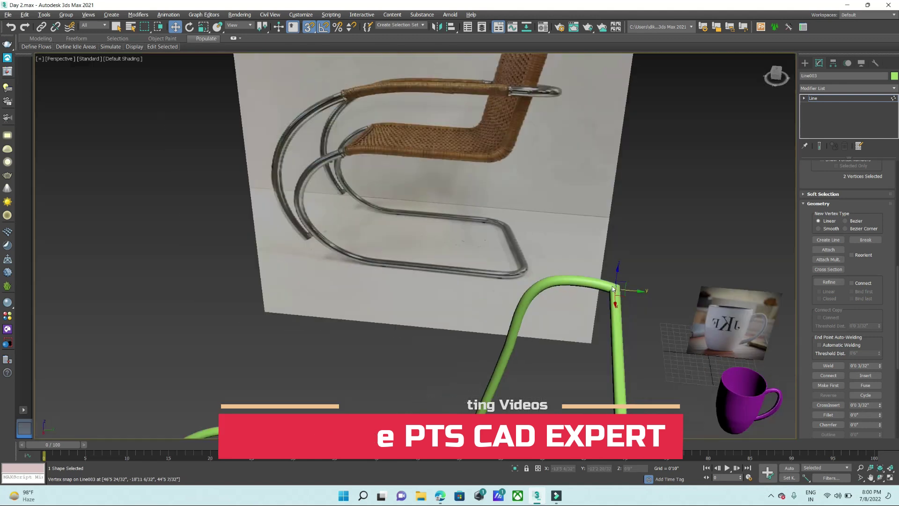
scroll(613, 289, down, 5)
alt+middle_drag(613, 289, 656, 305)
scroll(656, 304, up, 8)
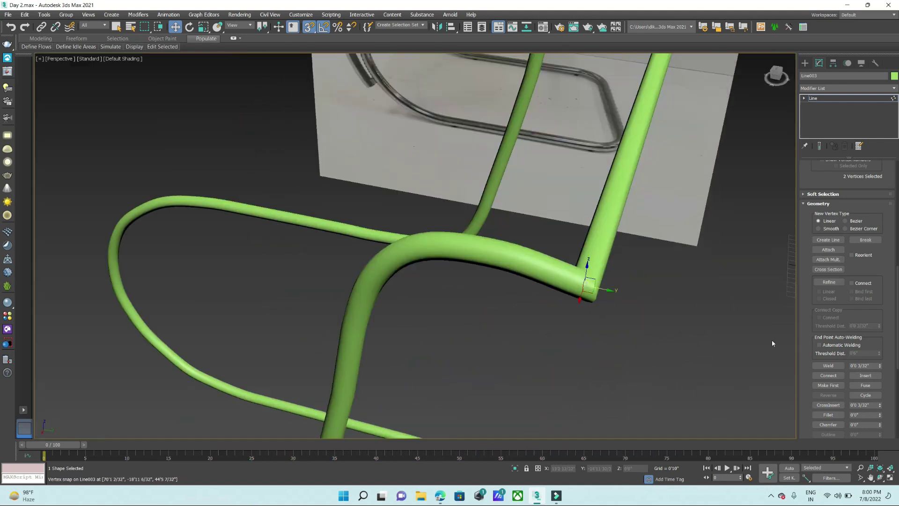
click(880, 414)
drag(880, 415, 877, 405)
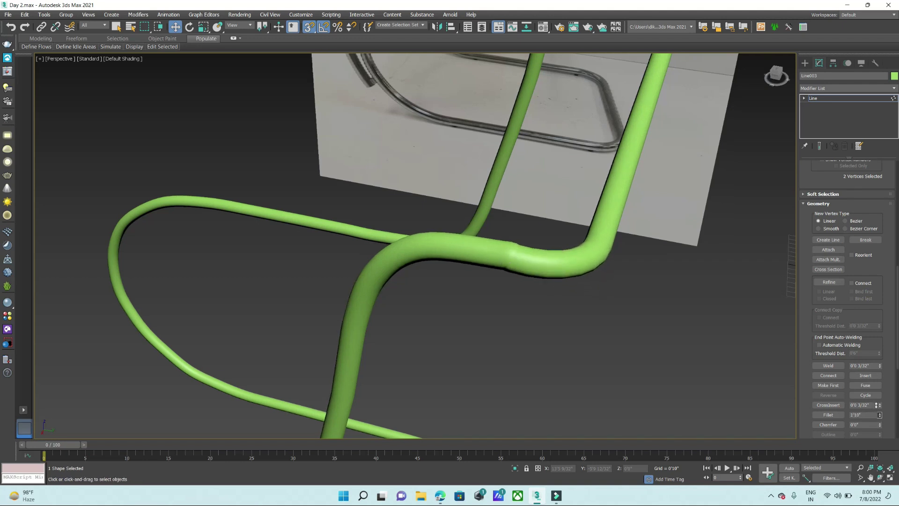
scroll(557, 387, down, 3)
click(805, 63)
- Select the Line003 chair spline and Shift-drag a clone of it to the right
click(595, 350)
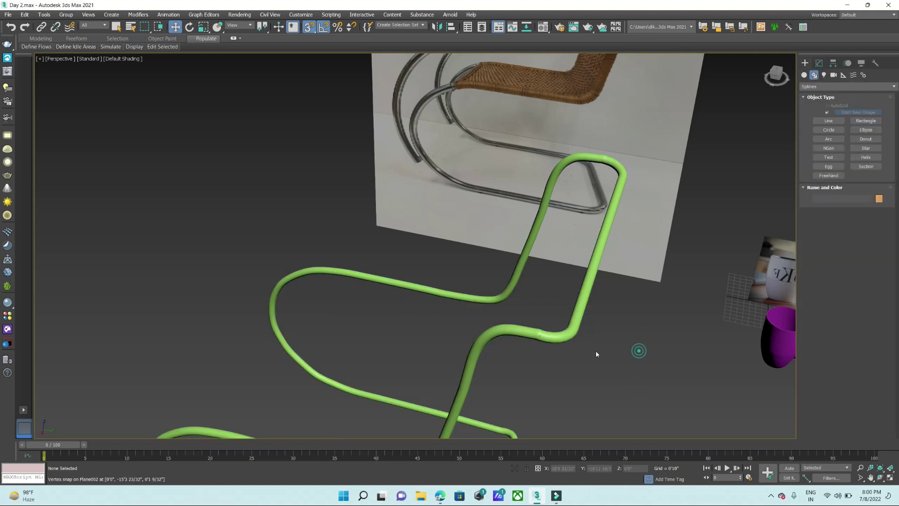
scroll(599, 337, down, 6)
mouse_move(610, 309)
alt+middle_down()
mouse_move(624, 283)
mouse_move(609, 279)
alt+middle_up()
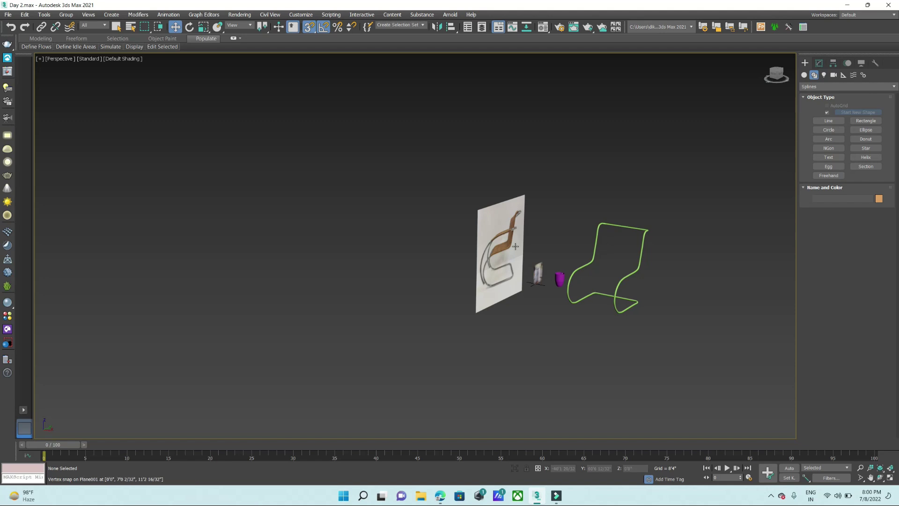
scroll(489, 240, up, 5)
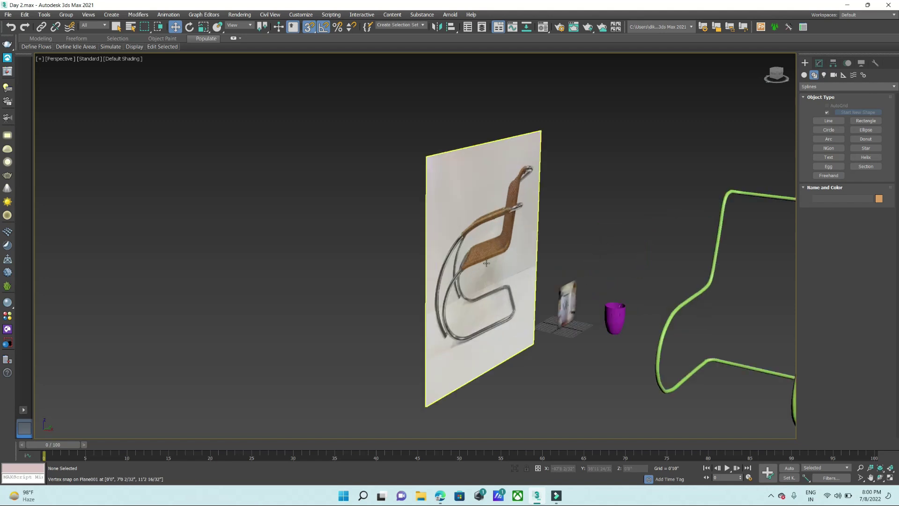
scroll(487, 263, down, 4)
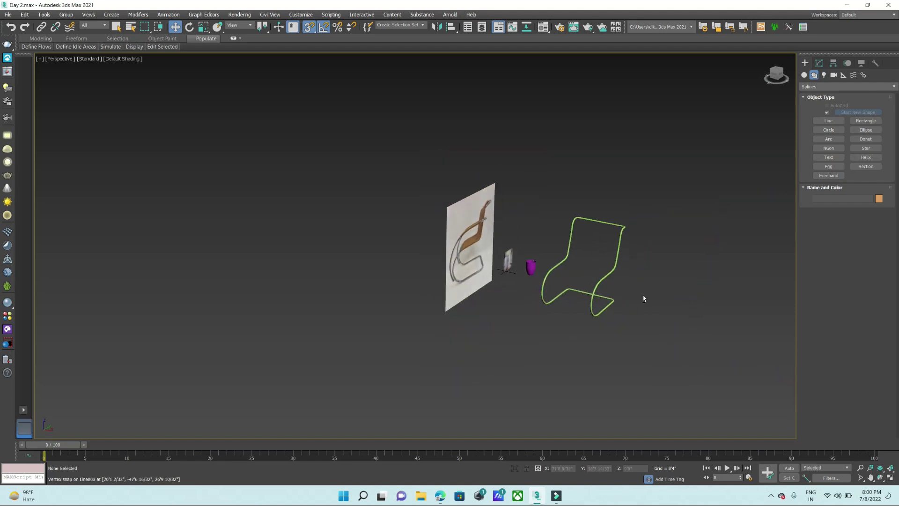
click(604, 278)
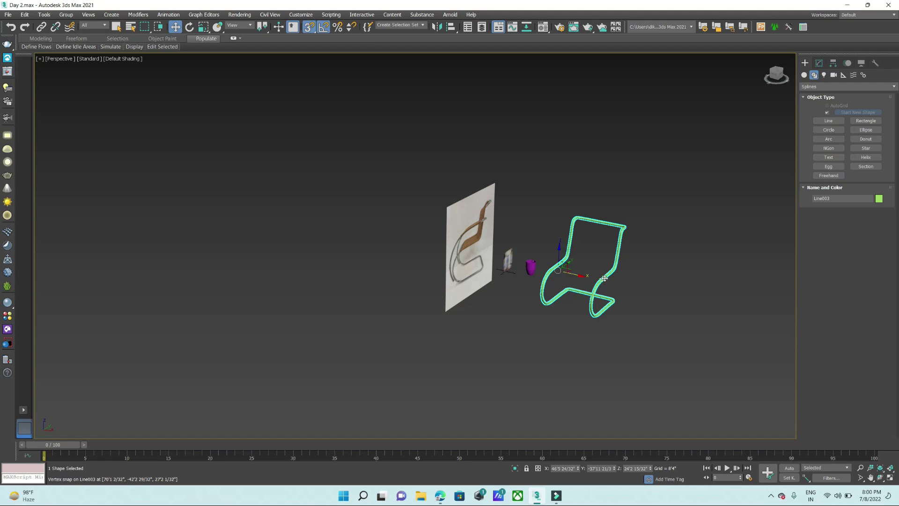
scroll(482, 189, up, 4)
scroll(609, 263, down, 3)
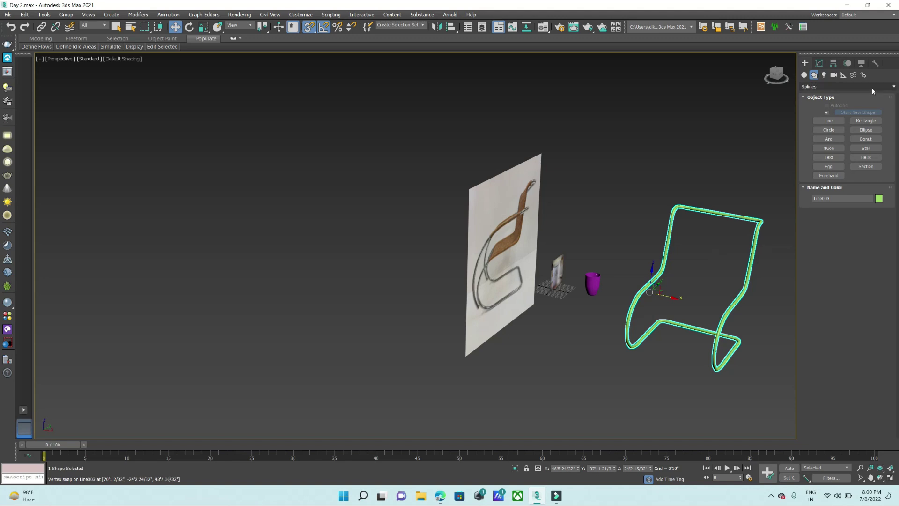
scroll(516, 257, down, 5)
scroll(515, 257, up, 3)
scroll(516, 267, up, 2)
scroll(516, 281, down, 2)
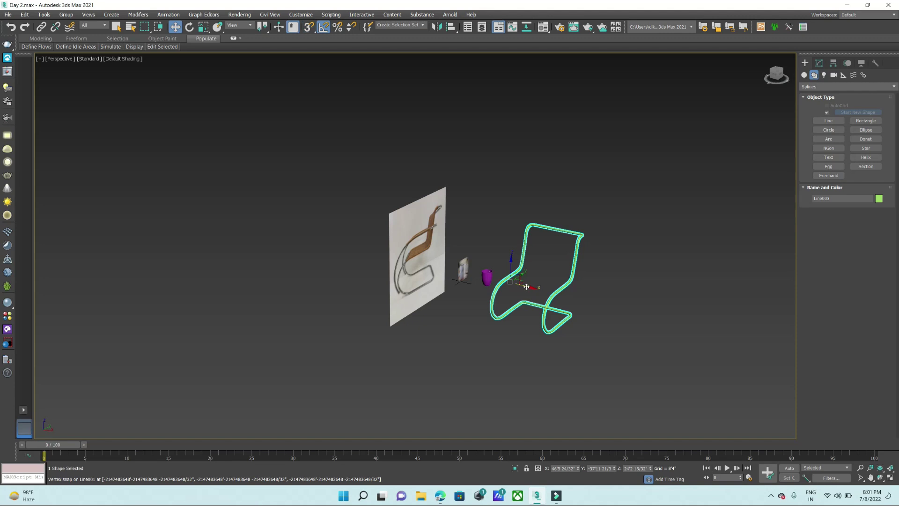
shift+drag(526, 286, 640, 316)
- Confirm the Line004 copy and turn off Enable In Viewport so it shows as a thin line
click(457, 282)
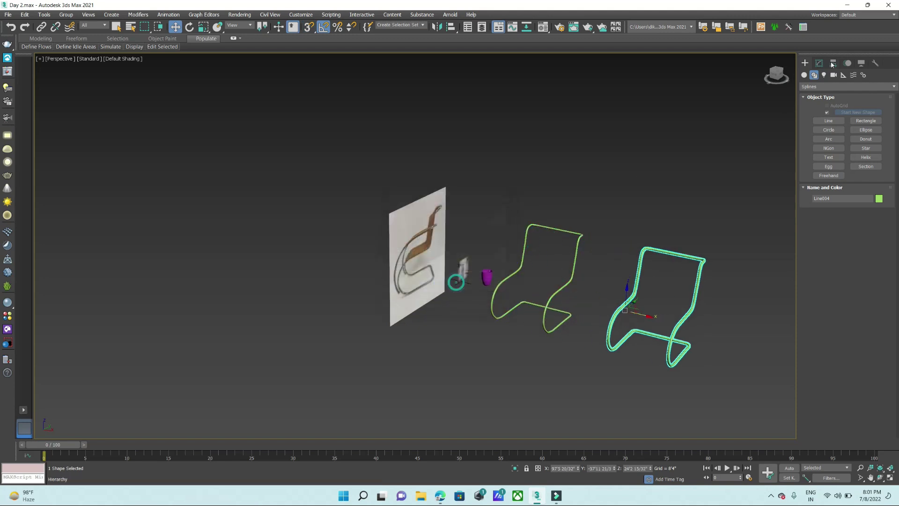
click(820, 63)
scroll(866, 234, down, 2)
scroll(872, 236, up, 2)
scroll(872, 236, up, 1)
scroll(856, 192, up, 1)
scroll(824, 189, up, 1)
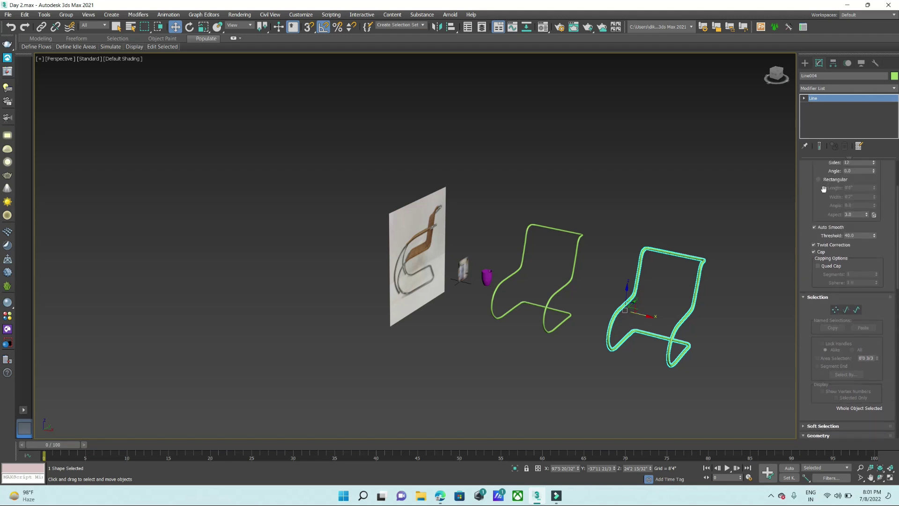
scroll(824, 188, up, 2)
click(815, 181)
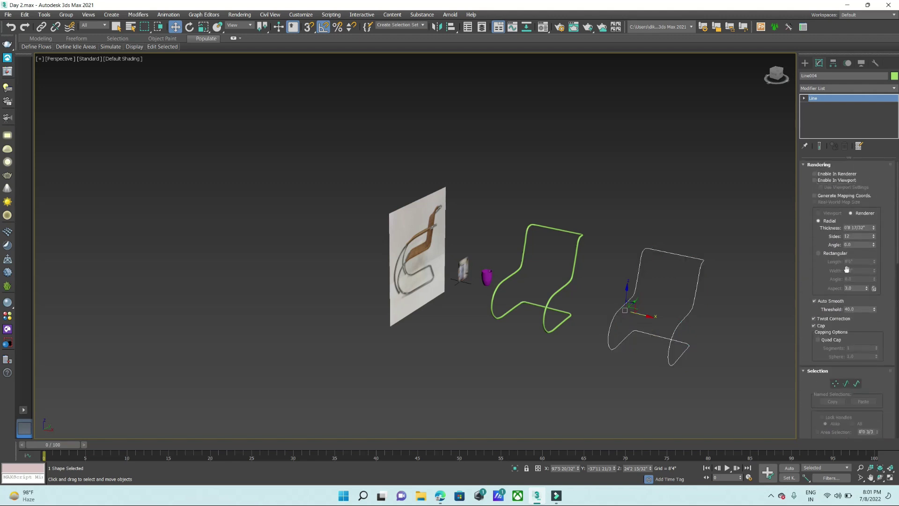
- Box-select the top vertices of Line004 in Vertex mode and delete them
click(835, 383)
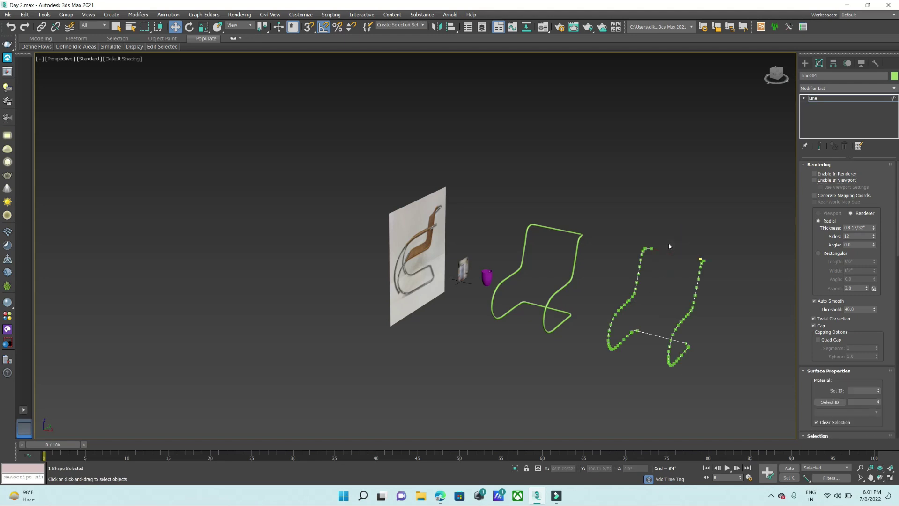
scroll(658, 255, up, 5)
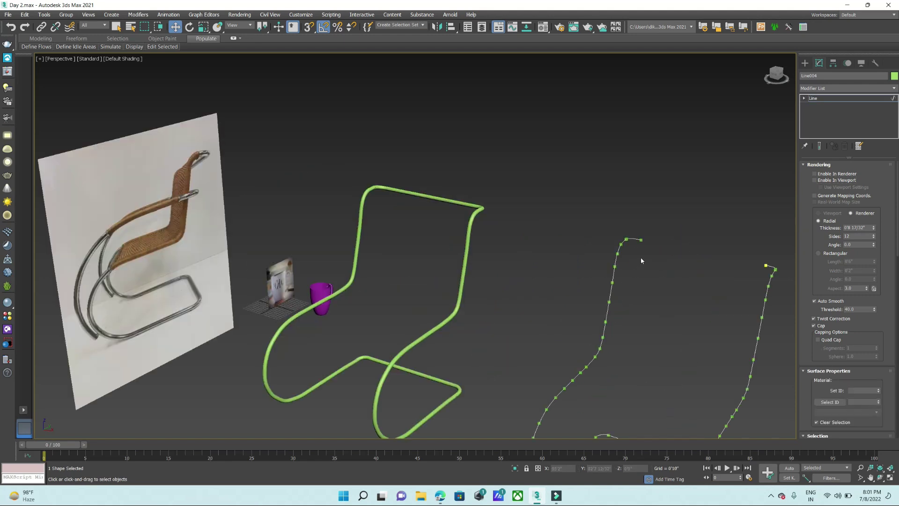
scroll(642, 261, up, 2)
drag(648, 254, 619, 216)
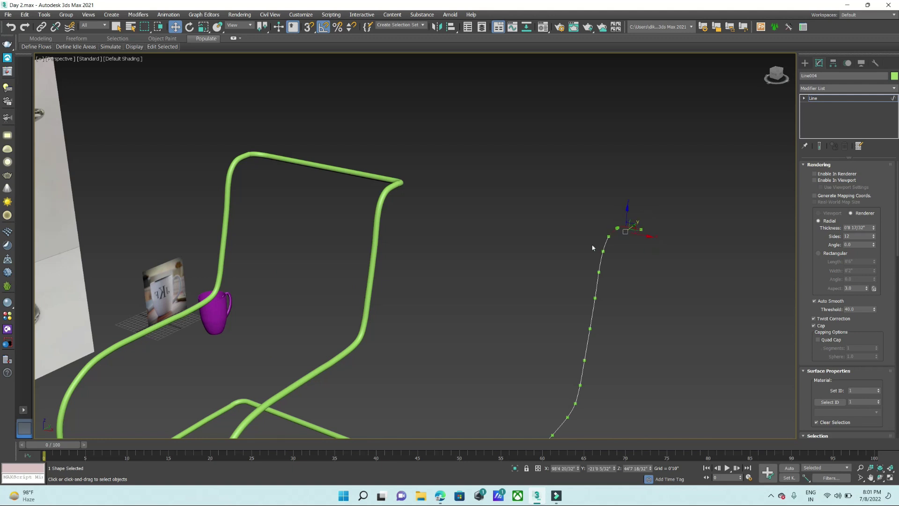
scroll(592, 248, down, 8)
scroll(476, 227, up, 5)
scroll(669, 264, up, 3)
drag(669, 261, 603, 198)
key(Delete)
- Admit the waiting guest into the Google Meet call, then return to 3ds Max
click(441, 496)
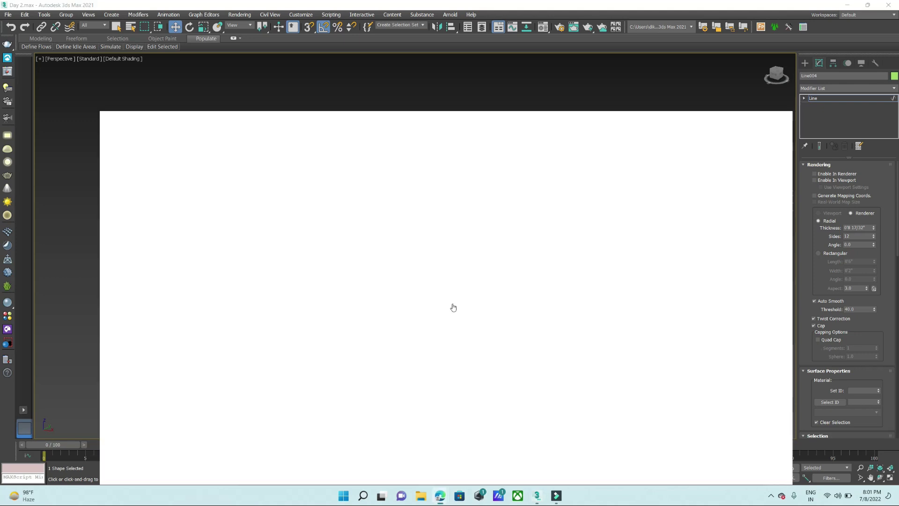
click(150, 7)
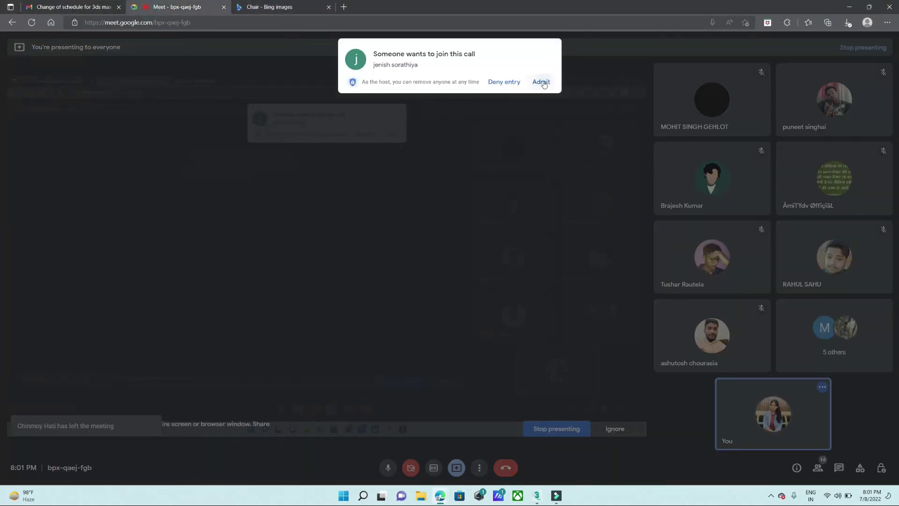
click(542, 82)
key(alt+Tab)
alt+middle_drag(573, 227, 521, 251)
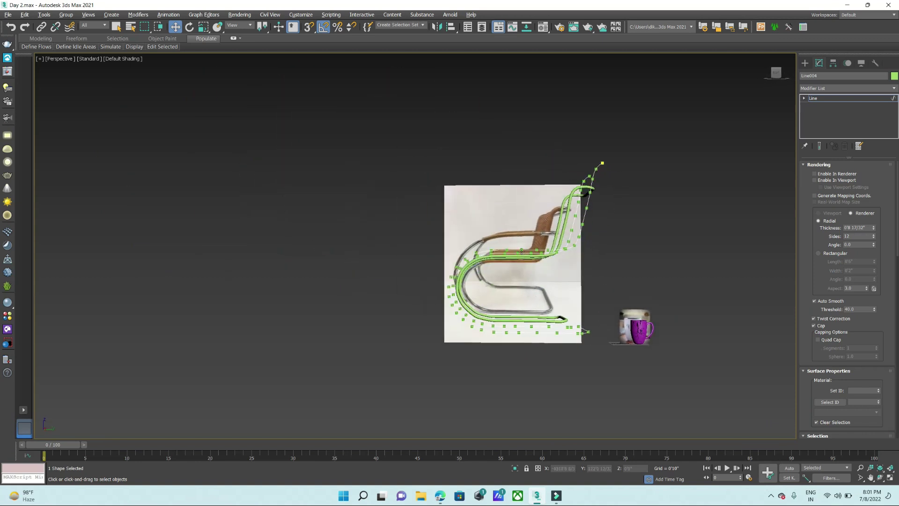
- Maximize the Left view with Default Shading and select the line near the chair base
key(alt+w)
key(alt+w)
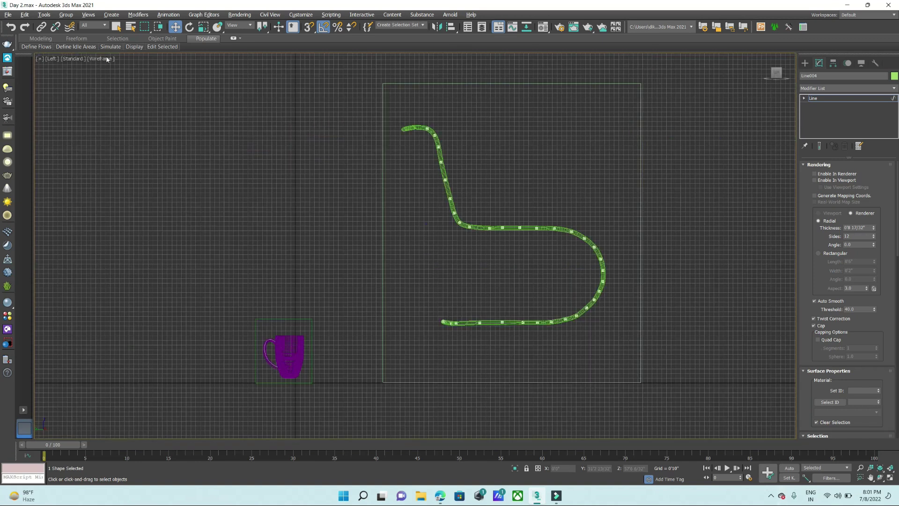
click(107, 58)
click(139, 66)
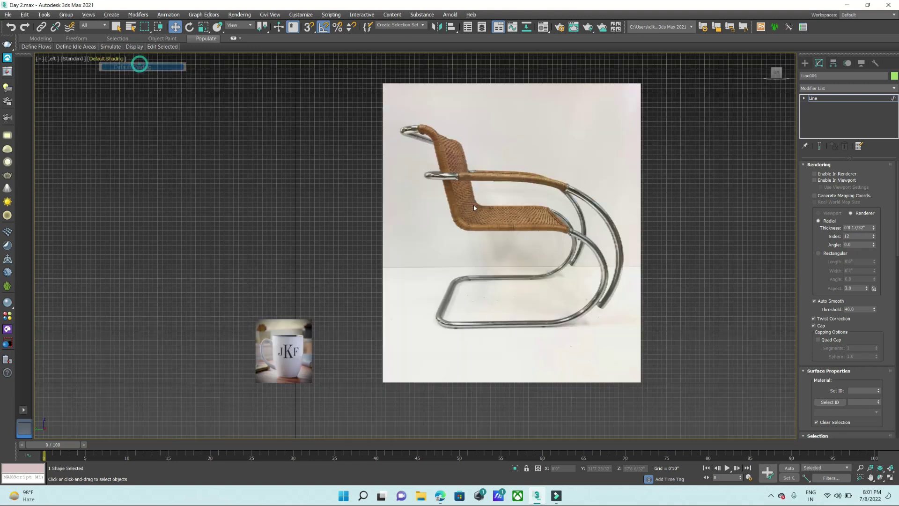
scroll(629, 247, up, 3)
drag(304, 264, 302, 263)
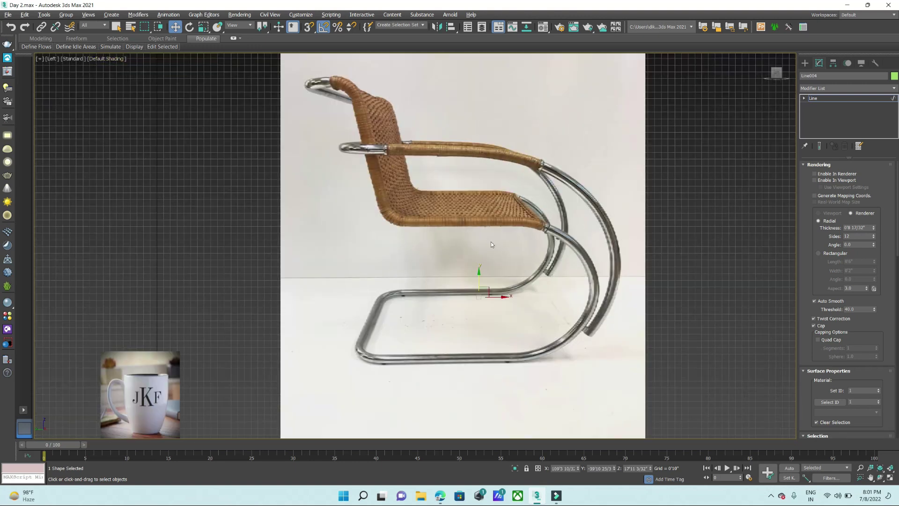
- Box-select all vertices of the right-side spline in Perspective and delete them
key(alt+w)
key(alt+w)
mouse_move(572, 338)
alt+middle_down()
mouse_move(575, 352)
mouse_move(542, 333)
mouse_move(734, 212)
alt+middle_up()
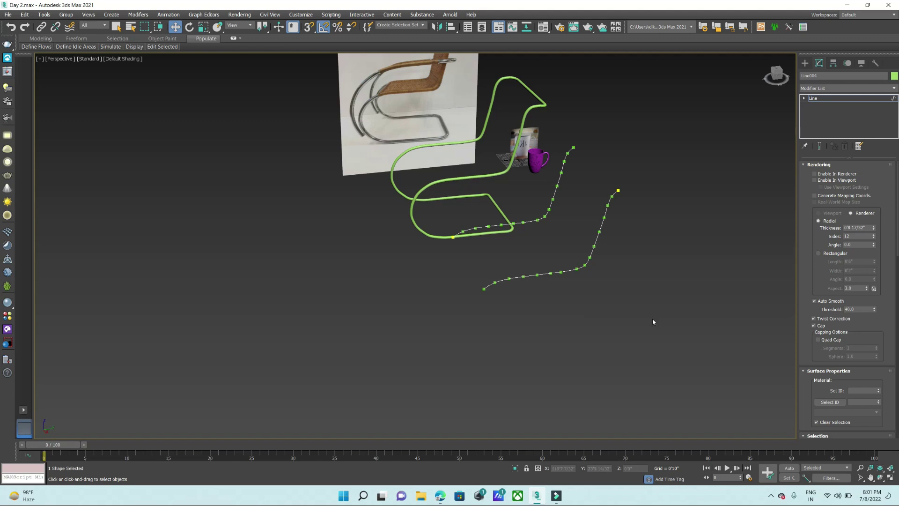
alt+middle_drag(653, 322, 678, 329)
drag(533, 117, 714, 317)
key(Delete)
alt+middle_drag(602, 297, 810, 119)
- Add an Extrude modifier to Line004 to turn the profile into a surface
click(805, 63)
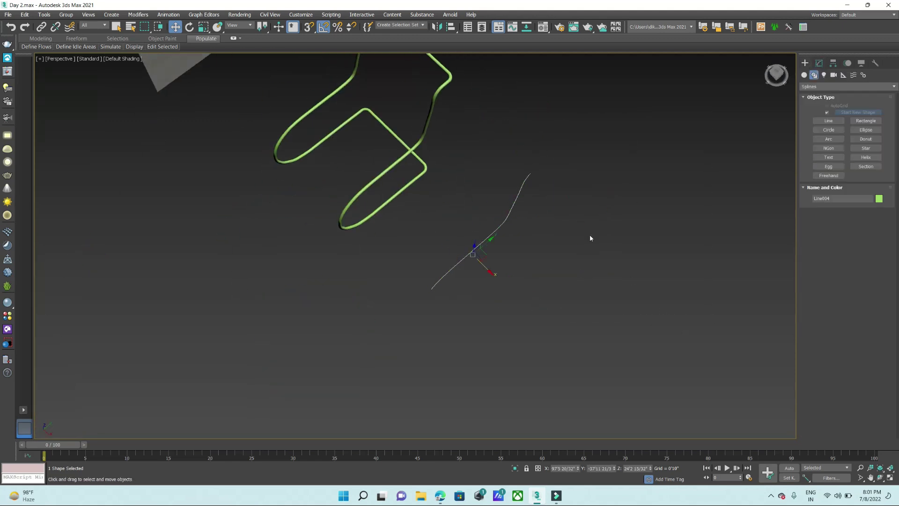
click(820, 63)
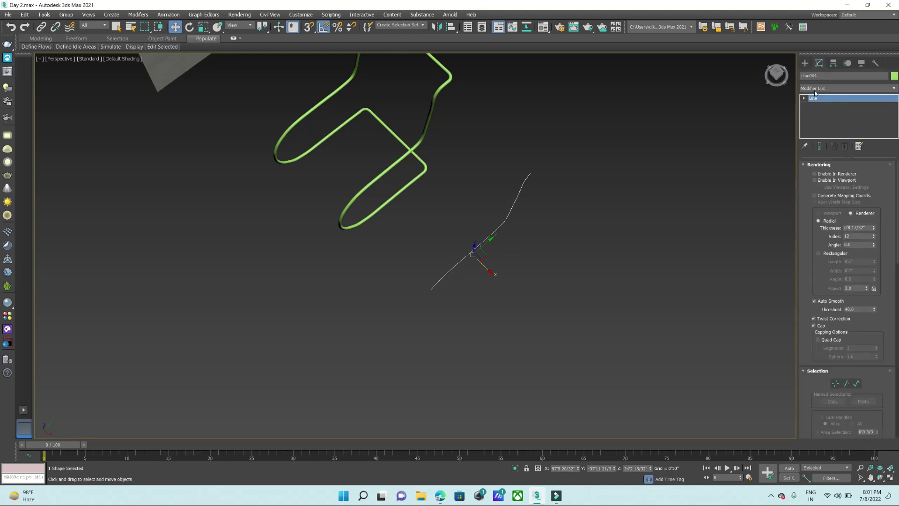
click(813, 89)
text(ex)
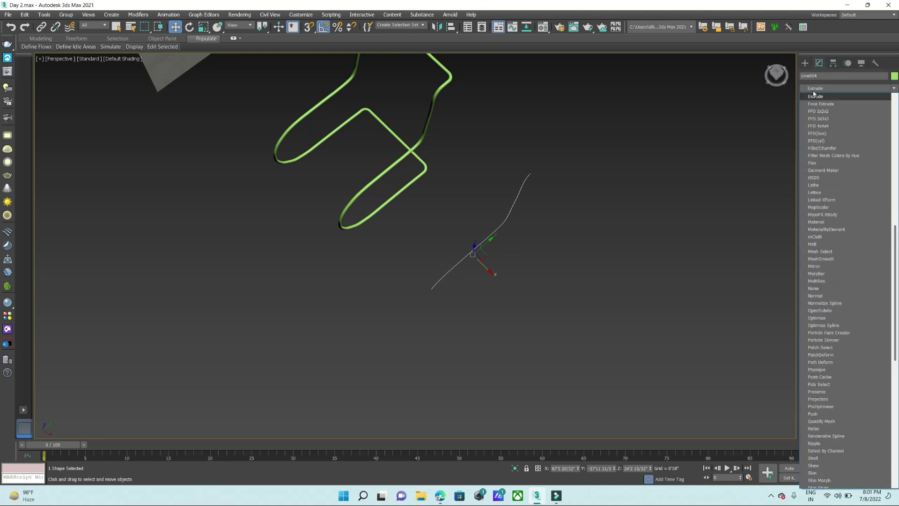
key(Return)
drag(875, 179, 384, 299)
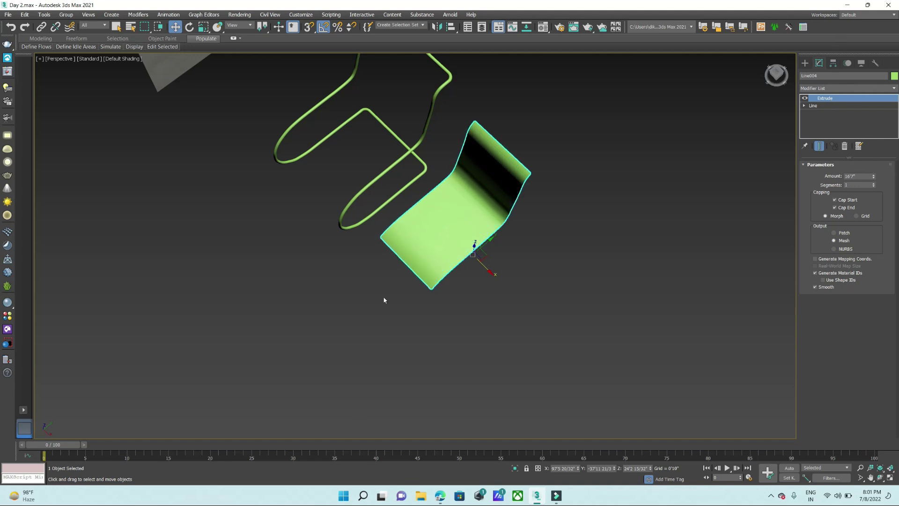
mouse_move(488, 272)
alt+middle_down()
mouse_move(411, 195)
mouse_move(388, 156)
alt+middle_up()
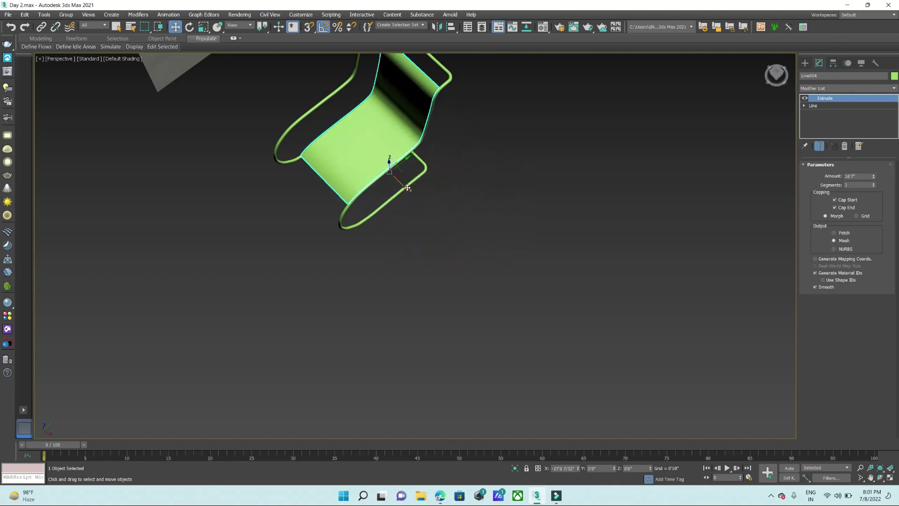
- Nudge the extruded seat panel slightly to the right in the maximized Top view
key(alt+w)
key(alt+w)
drag(673, 351, 643, 362)
scroll(676, 349, up, 5)
scroll(666, 355, up, 3)
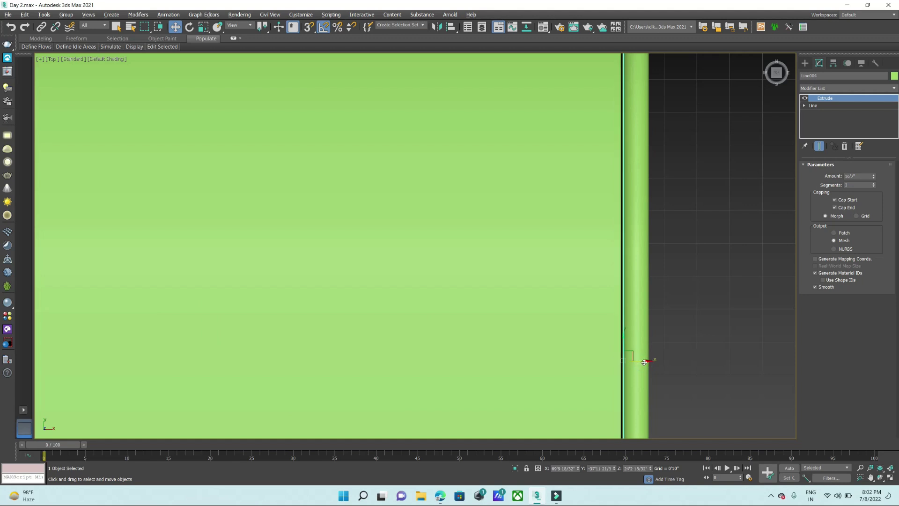
key(alt+w)
key(alt+w)
scroll(539, 276, down, 3)
scroll(528, 189, up, 4)
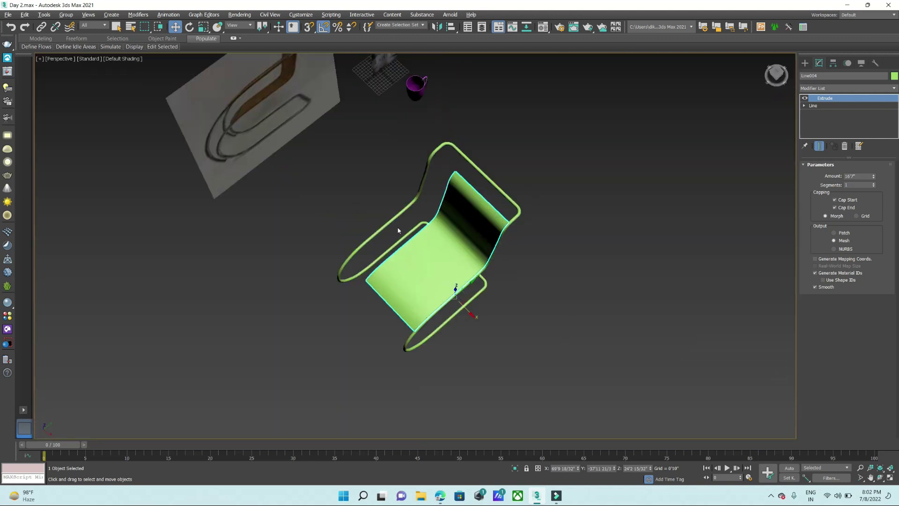
- Raise the Extrude Amount to about 23'0 16/32" so the seat reaches the side tube
drag(875, 176, 856, 122)
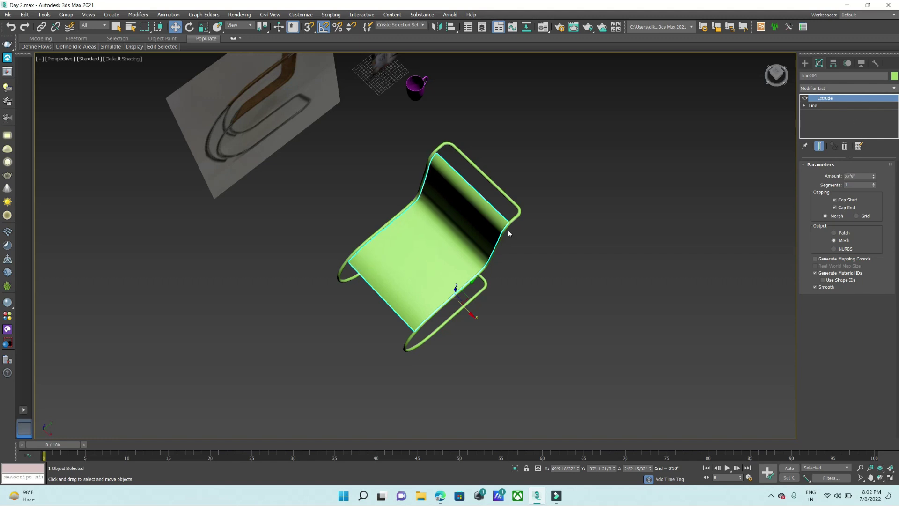
scroll(509, 233, up, 3)
alt+middle_drag(363, 261, 363, 332)
scroll(363, 332, up, 5)
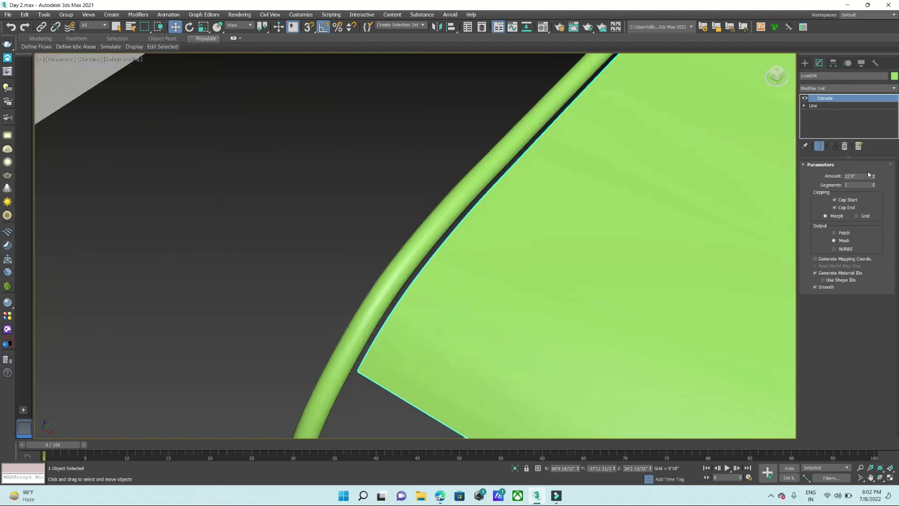
drag(875, 177, 871, 173)
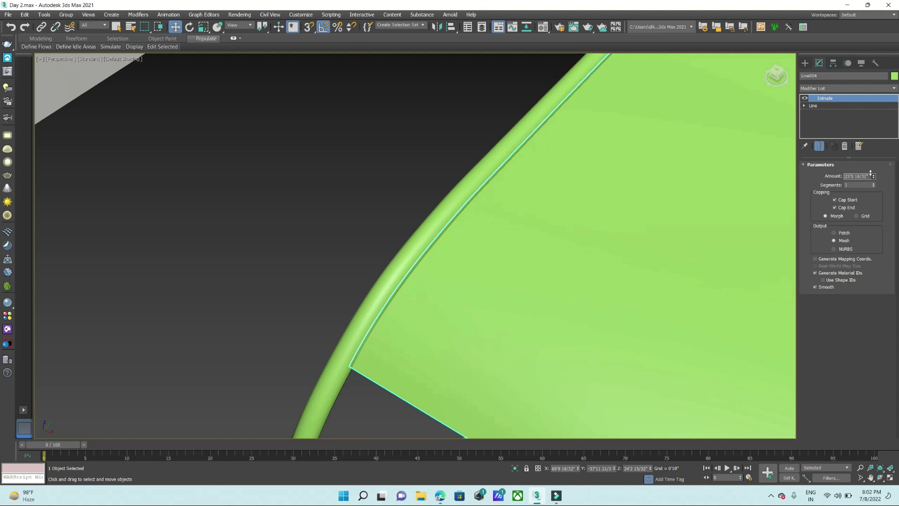
scroll(543, 186, down, 5)
scroll(544, 186, down, 3)
scroll(544, 186, down, 2)
scroll(544, 186, down, 2)
alt+middle_drag(544, 185, 585, 174)
scroll(585, 174, up, 3)
scroll(592, 183, up, 3)
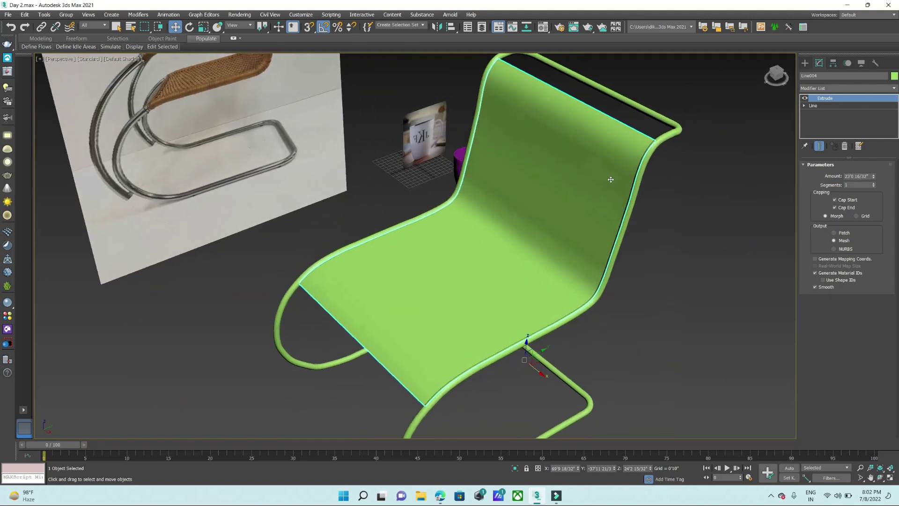
scroll(651, 162, up, 5)
scroll(648, 169, down, 2)
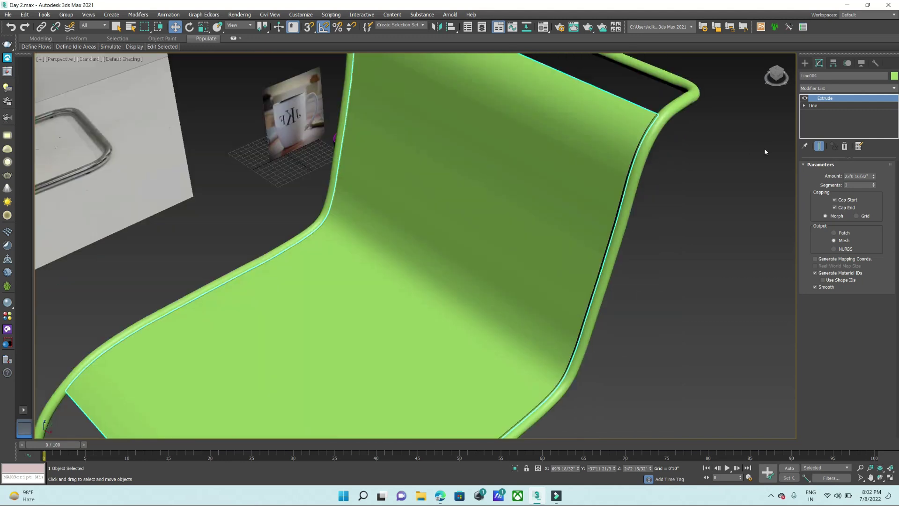
- Add a Shell modifier to the Line004 seat panel
click(855, 89)
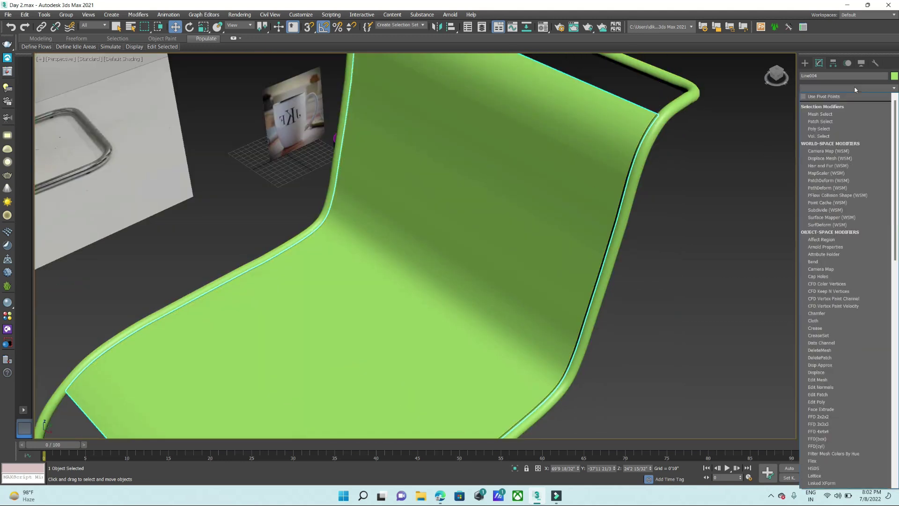
text(ex)
key(Return)
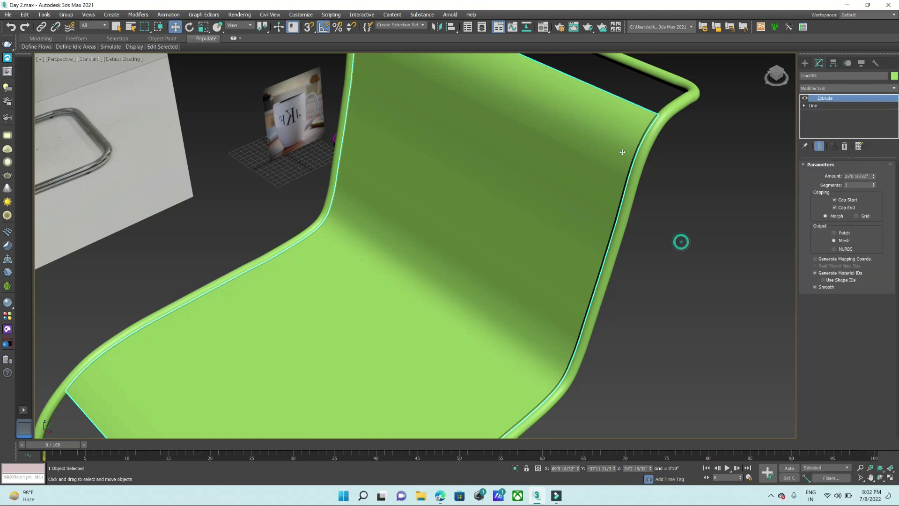
click(811, 89)
text(sh)
key(Return)
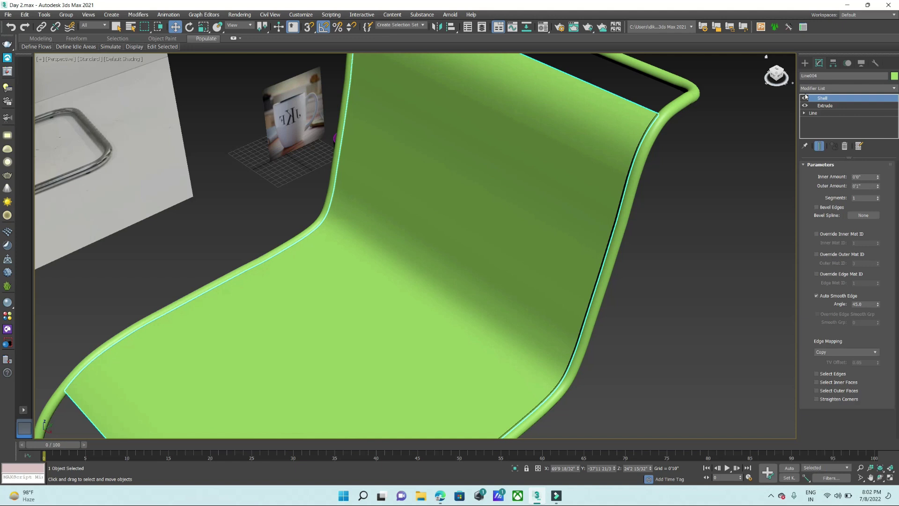
- Reduce the Shell's Outer Amount so the seat sheet stays thin
scroll(712, 185, down, 10)
mouse_move(681, 179)
alt+middle_down()
mouse_move(665, 164)
mouse_move(688, 187)
alt+middle_up()
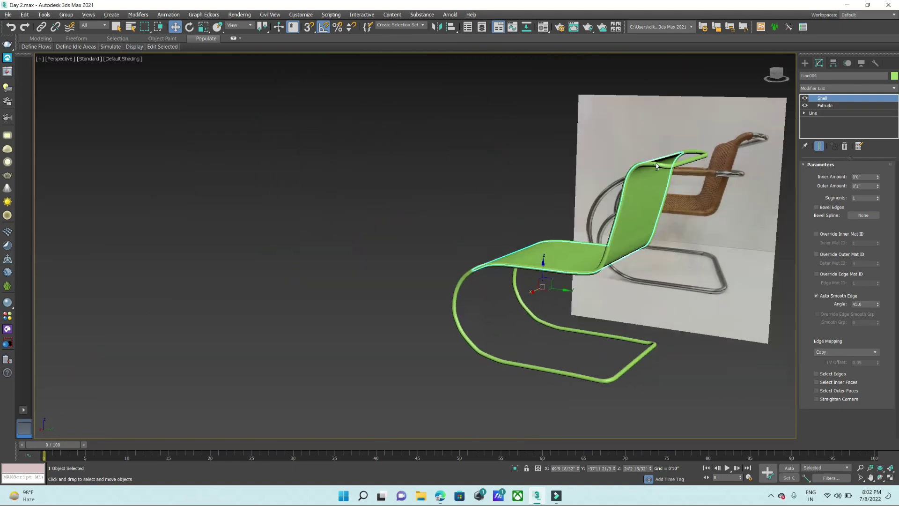
scroll(703, 206, up, 5)
scroll(711, 219, up, 5)
alt+middle_drag(711, 219, 684, 206)
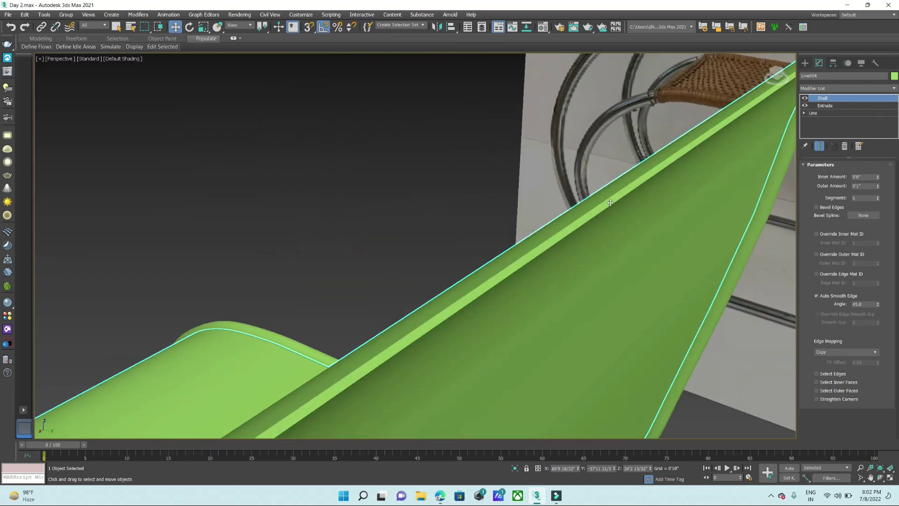
drag(879, 187, 879, 197)
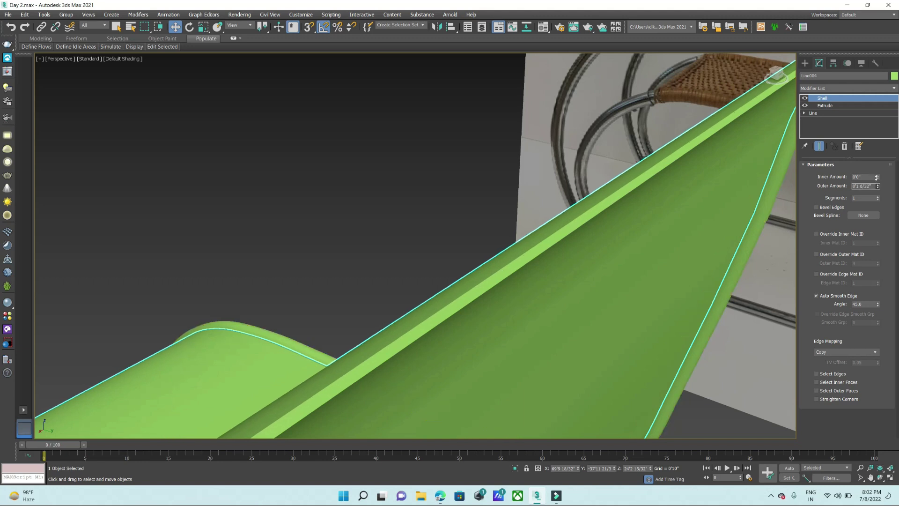
scroll(539, 216, down, 10)
mouse_move(539, 216)
alt+middle_down()
mouse_move(576, 237)
mouse_move(600, 220)
alt+middle_up()
scroll(579, 239, down, 5)
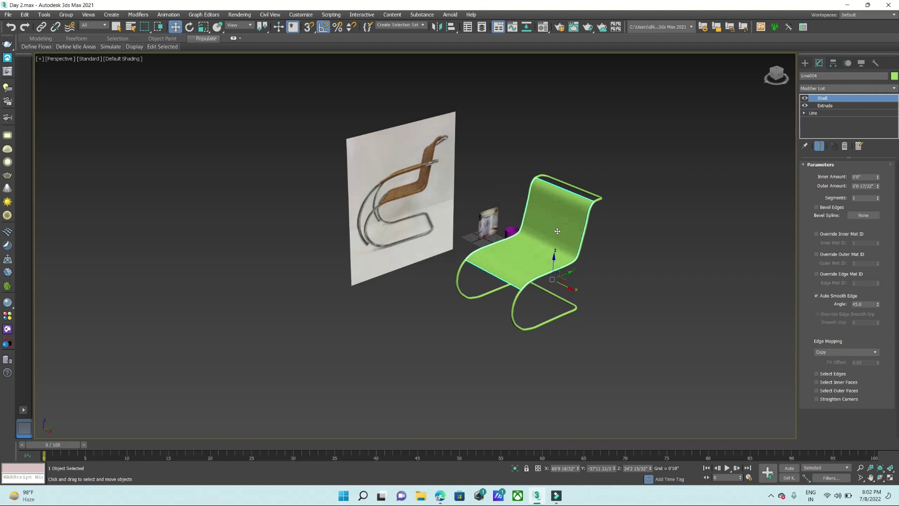
scroll(638, 171, up, 3)
- Switch to spline creation, deselect the chair and orbit around the scene
click(805, 62)
click(740, 184)
mouse_move(740, 184)
alt+middle_down()
mouse_move(531, 274)
mouse_move(528, 255)
mouse_move(466, 258)
mouse_move(474, 149)
alt+middle_up()
scroll(531, 273, up, 3)
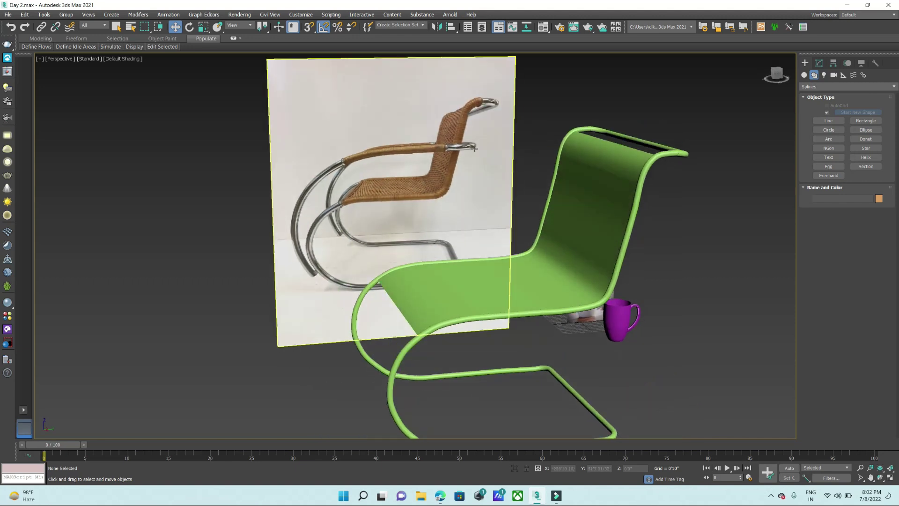
- Begin a new Line spline in the maximized Left view at the armrest's back end
scroll(318, 261, down, 5)
alt+middle_drag(459, 206, 523, 263)
scroll(505, 252, up, 4)
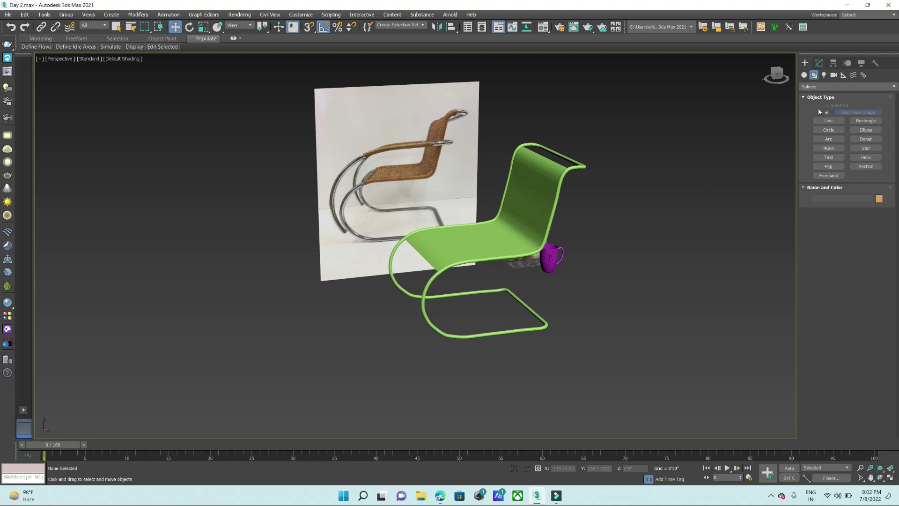
click(824, 123)
key(alt+w)
key(alt+w)
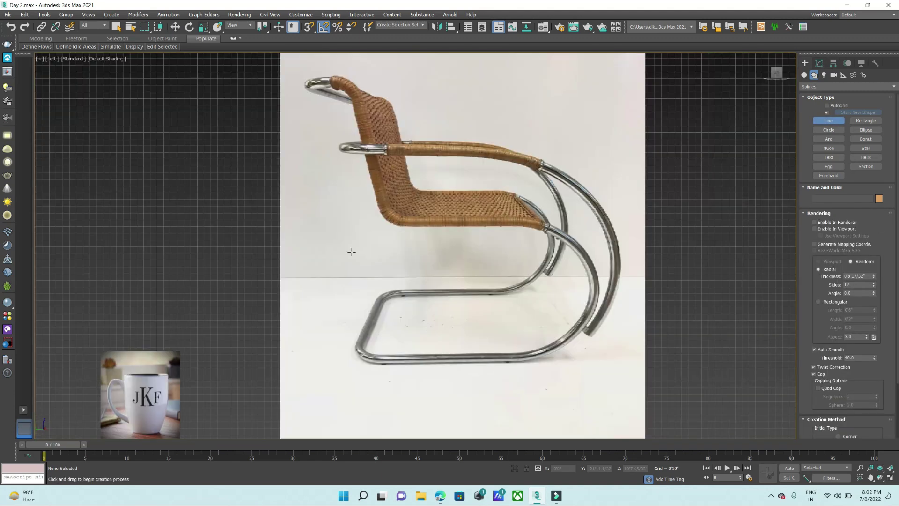
scroll(365, 136, up, 4)
scroll(365, 136, up, 2)
click(352, 146)
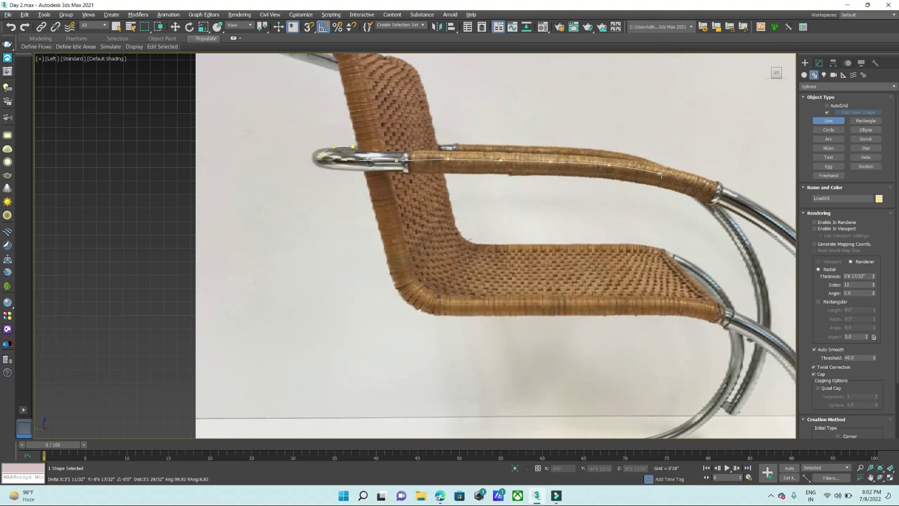
- Trace the armrest and its curved front tube down toward the floor, finishing Line005
click(741, 202)
scroll(741, 202, down, 3)
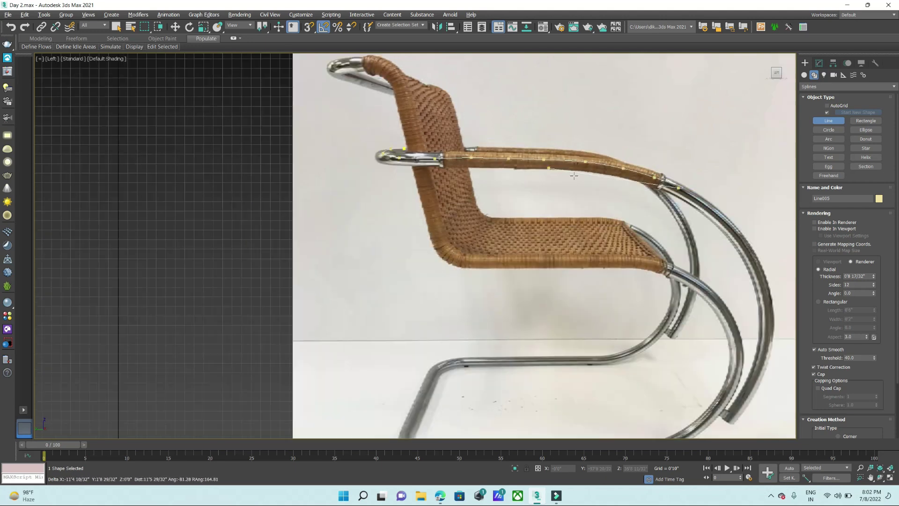
scroll(723, 206, up, 3)
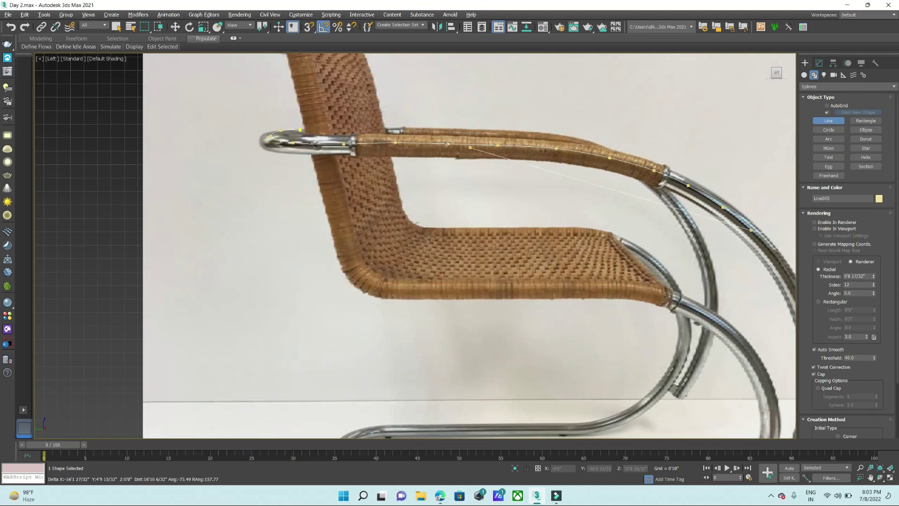
scroll(447, 142, down, 3)
scroll(698, 203, up, 3)
click(691, 204)
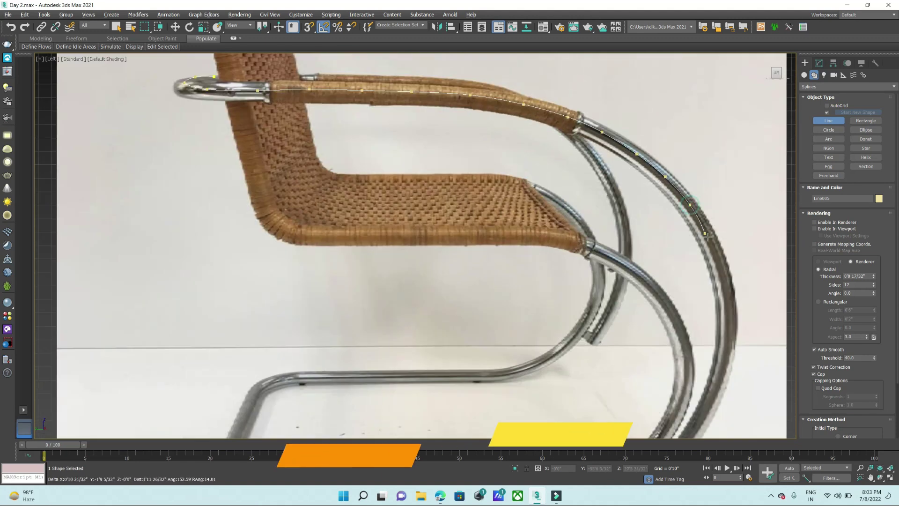
click(711, 242)
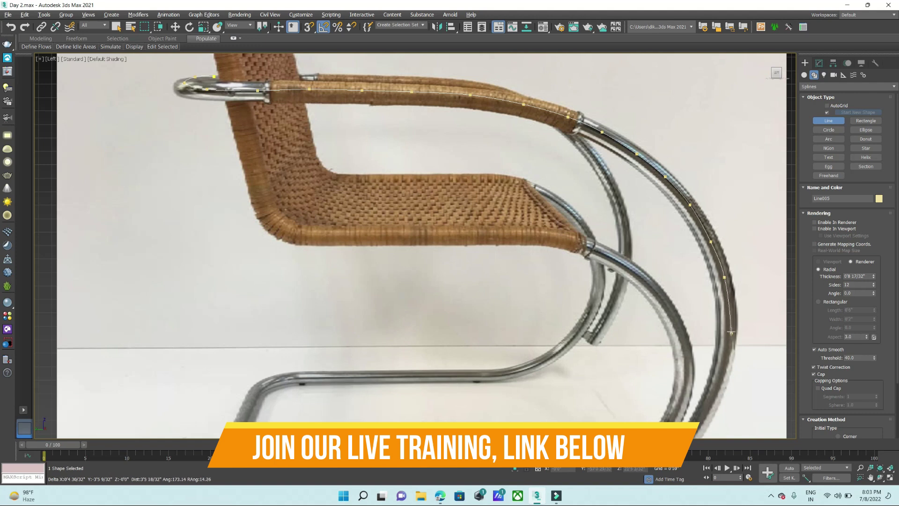
click(718, 373)
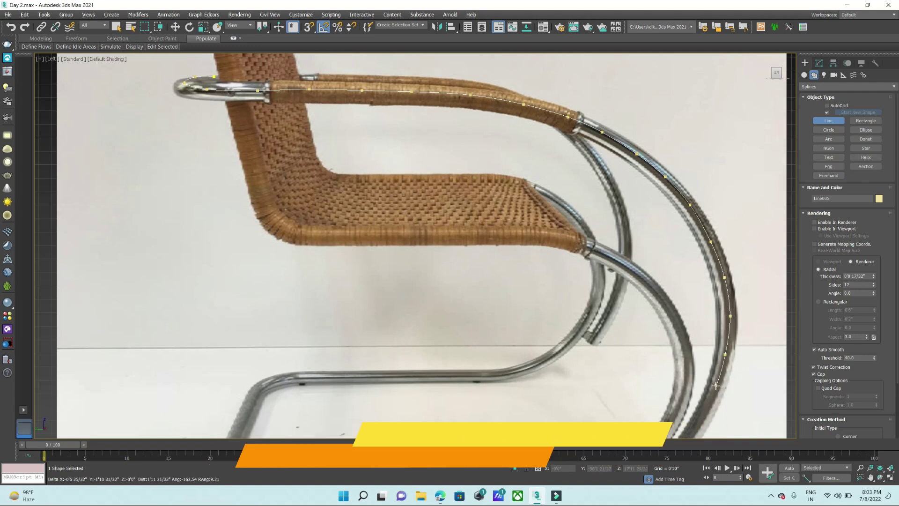
scroll(708, 398, down, 2)
scroll(707, 403, up, 2)
scroll(704, 403, down, 3)
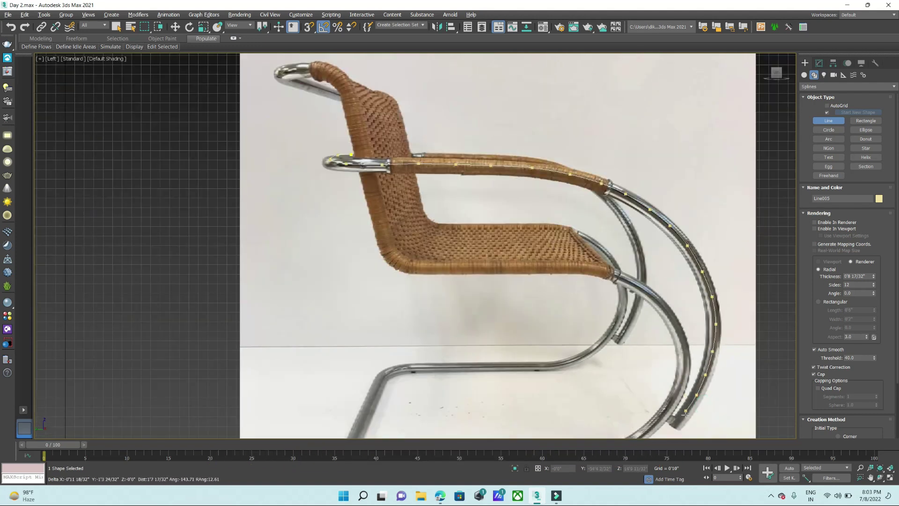
scroll(704, 416, up, 4)
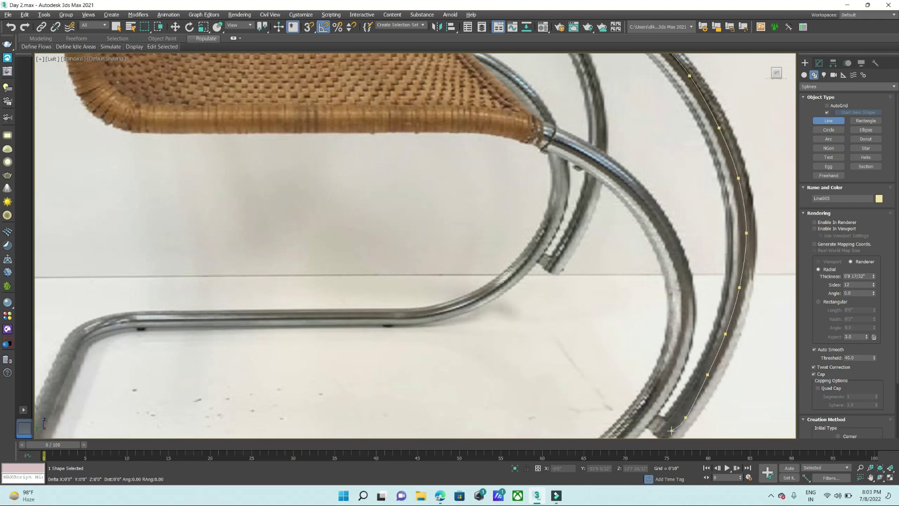
right_click(654, 422)
- Exit line drawing and return to a maximized, orbited Perspective view
scroll(654, 423, down, 2)
scroll(654, 423, down, 3)
key(alt+w)
right_click(589, 336)
key(alt+w)
alt+middle_drag(589, 336, 665, 300)
click(822, 66)
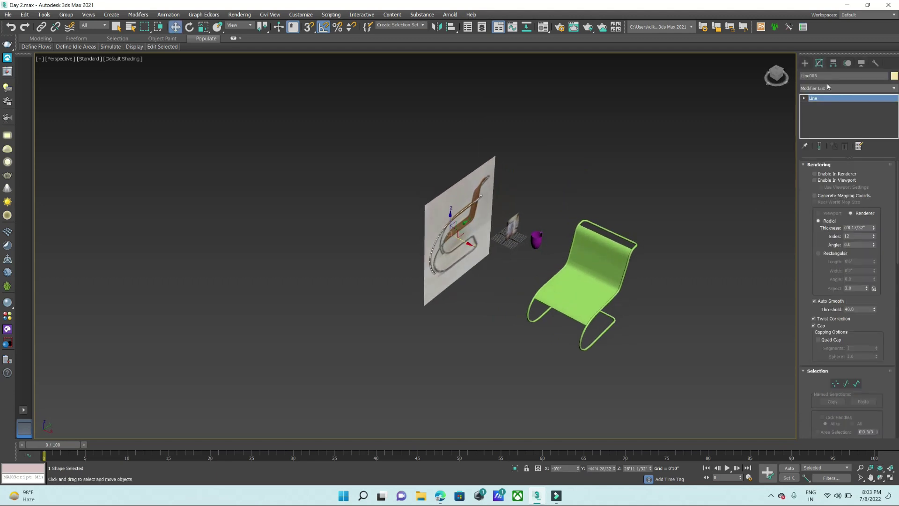
- Make Line005 render as a thick tube in the viewport
click(815, 180)
mouse_move(746, 249)
alt+middle_down()
mouse_move(701, 232)
mouse_move(724, 248)
alt+middle_up()
key(alt+w)
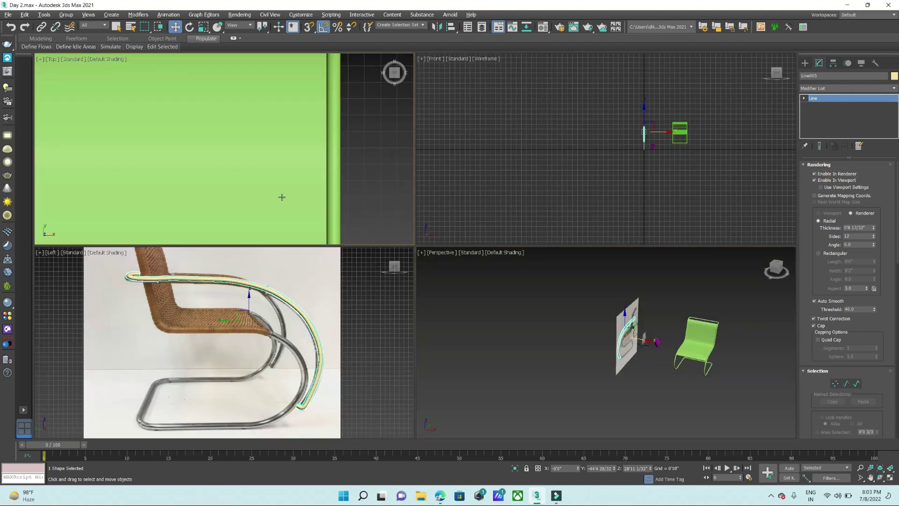
key(alt+w)
scroll(328, 229, down, 5)
scroll(258, 230, up, 3)
- In Top view, move the tube rail along X to sit beside the chair's side
drag(258, 230, 379, 237)
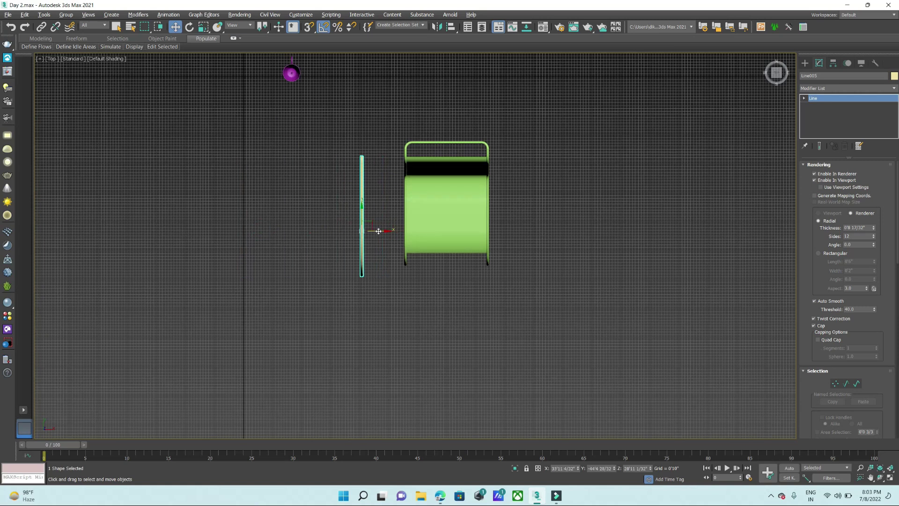
drag(378, 231, 419, 232)
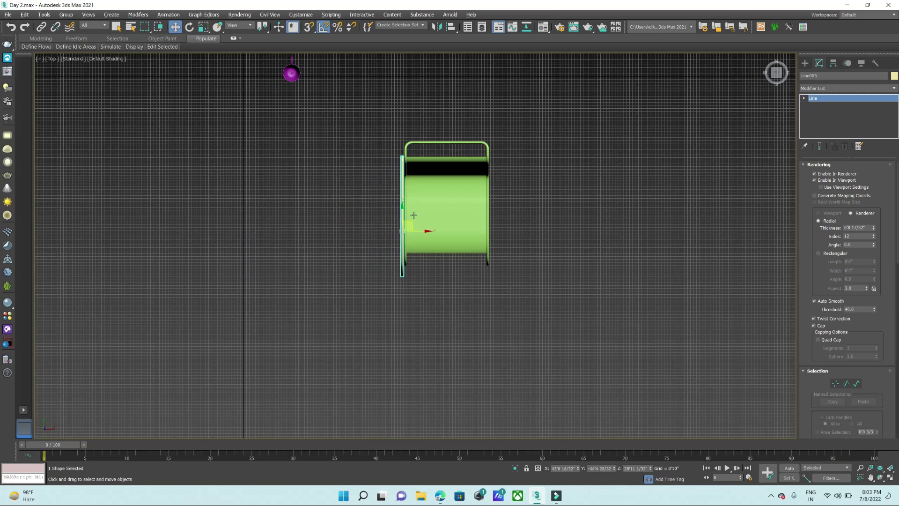
scroll(414, 215, up, 3)
drag(415, 301, 418, 298)
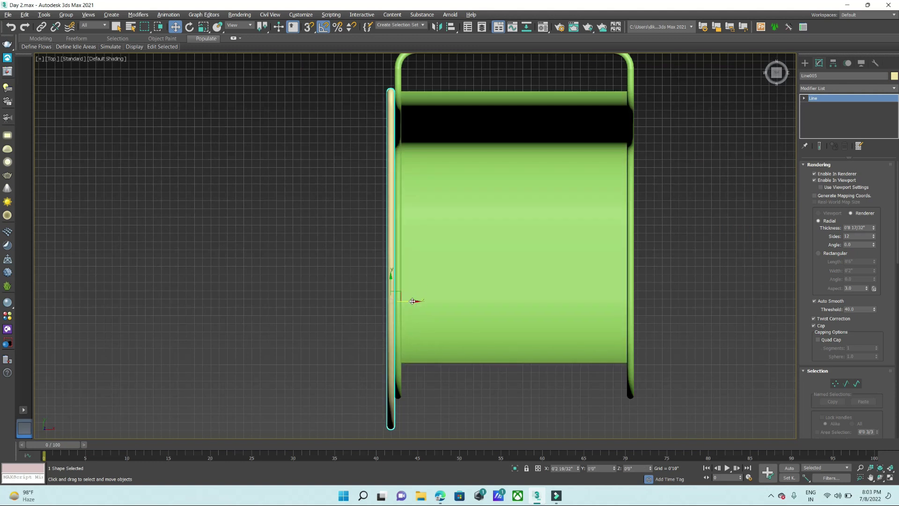
key(alt+w)
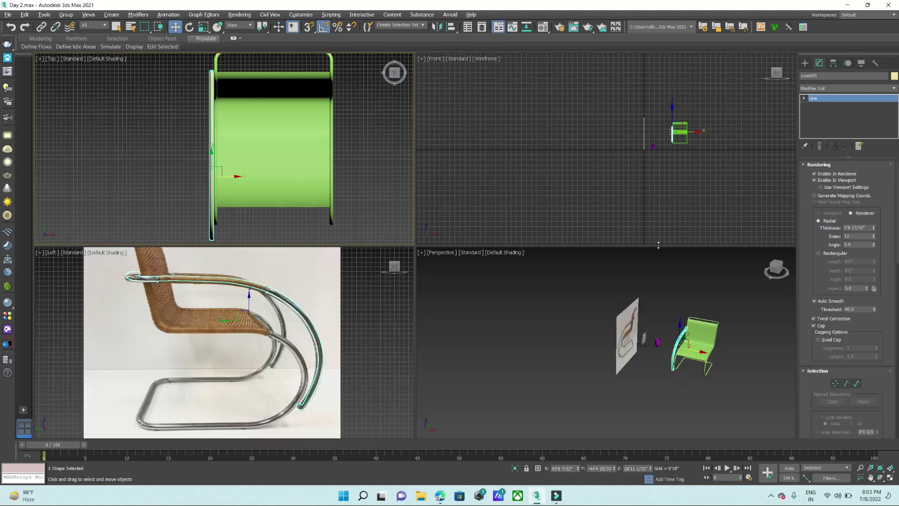
key(alt+w)
- Orbit the Perspective view to inspect the rail beside the green chair
scroll(580, 267, up, 5)
scroll(580, 267, up, 3)
scroll(580, 267, up, 2)
scroll(579, 267, down, 5)
mouse_move(569, 256)
alt+middle_down()
mouse_move(634, 275)
mouse_move(417, 206)
mouse_move(382, 201)
mouse_move(297, 221)
mouse_move(468, 216)
mouse_move(351, 87)
mouse_move(457, 162)
mouse_move(562, 176)
alt+middle_up()
scroll(510, 231, up, 6)
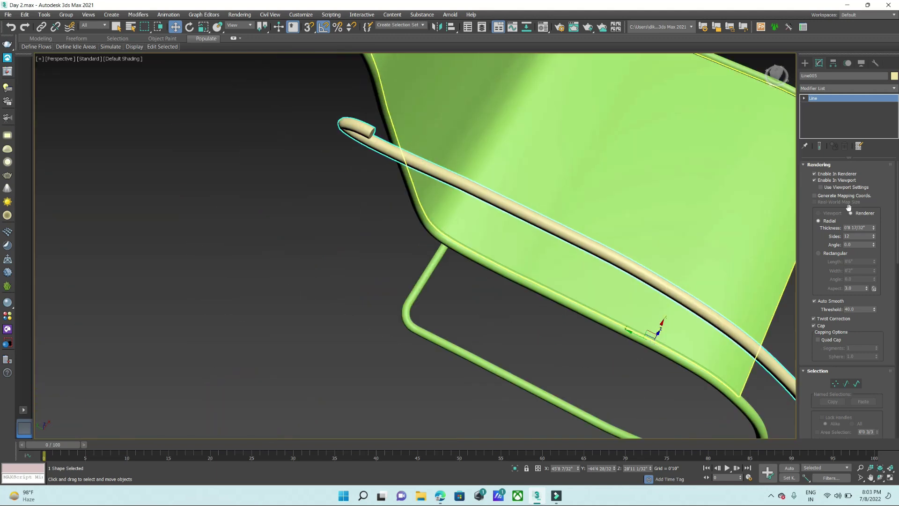
- Delete the two end vertices forming the tube's curl in Vertex mode
click(835, 384)
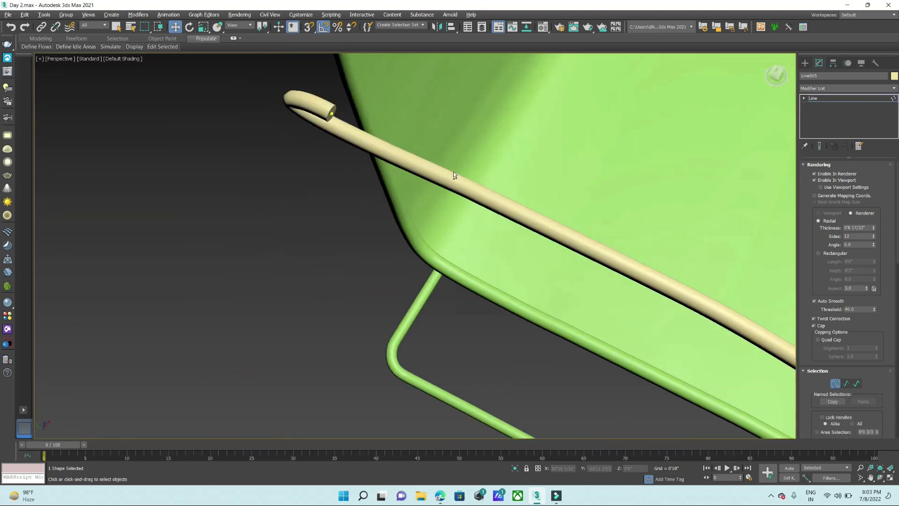
alt+middle_drag(453, 172, 343, 139)
click(307, 131)
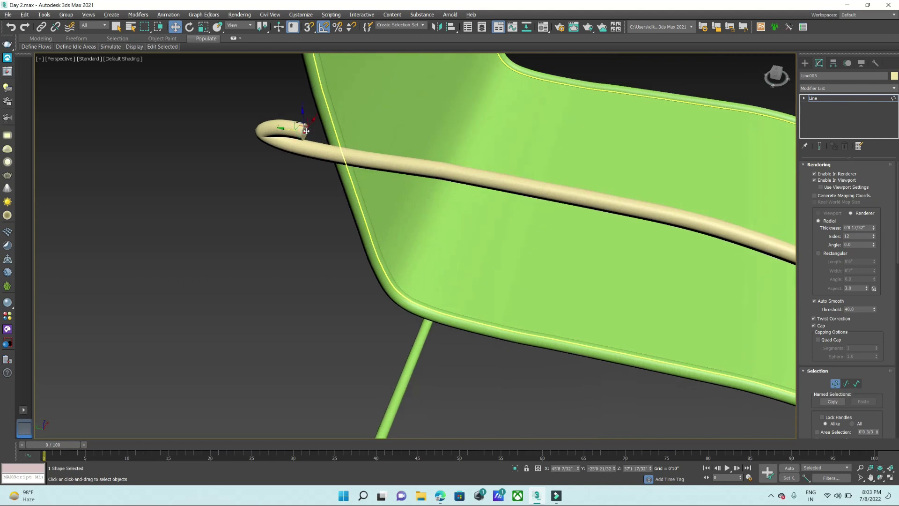
key(Delete)
click(279, 128)
key(Delete)
- Move the remaining end vertex so the tube's tip finishes straight
mouse_move(266, 142)
alt+middle_down()
mouse_move(315, 168)
mouse_move(358, 165)
mouse_move(339, 166)
mouse_move(352, 201)
mouse_move(469, 210)
mouse_move(564, 193)
mouse_move(520, 187)
mouse_move(501, 201)
mouse_move(513, 207)
alt+middle_up()
scroll(511, 221, down, 10)
scroll(513, 208, up, 3)
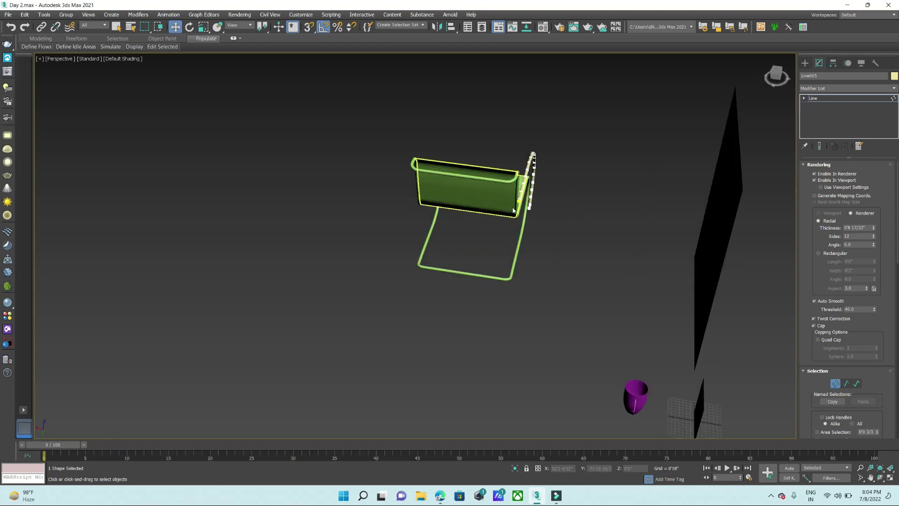
scroll(514, 207, up, 3)
scroll(515, 206, up, 3)
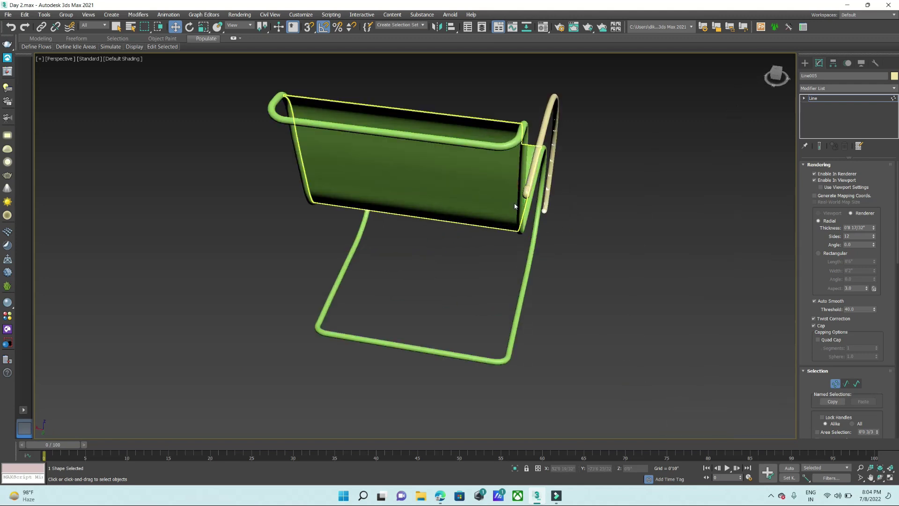
drag(520, 205, 531, 194)
scroll(497, 195, up, 3)
scroll(456, 194, up, 2)
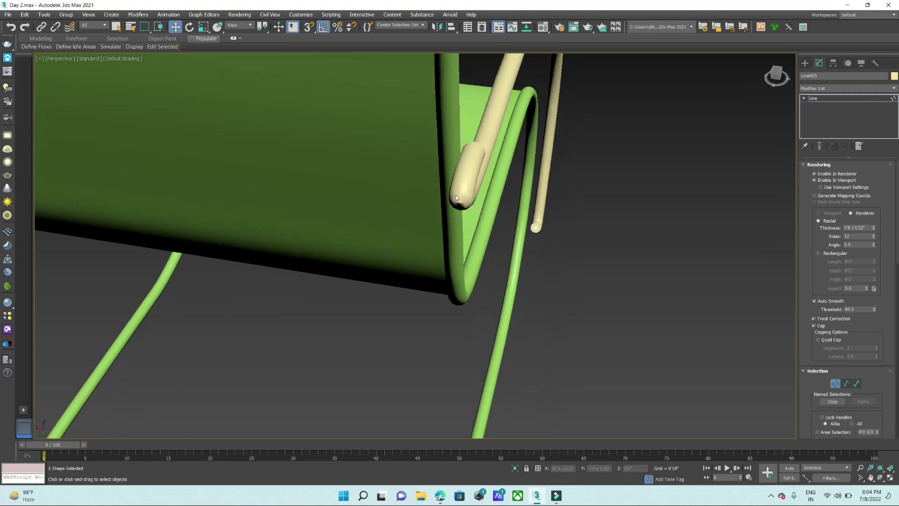
scroll(456, 196, up, 2)
drag(457, 197, 457, 197)
- Orbit to view the straightened rail from the front
scroll(462, 199, down, 3)
scroll(470, 206, down, 4)
mouse_move(420, 210)
alt+middle_down()
mouse_move(473, 217)
mouse_move(543, 198)
mouse_move(515, 211)
mouse_move(598, 304)
mouse_move(548, 314)
mouse_move(535, 336)
alt+middle_up()
scroll(515, 211, up, 3)
scroll(538, 313, down, 5)
scroll(513, 317, up, 3)
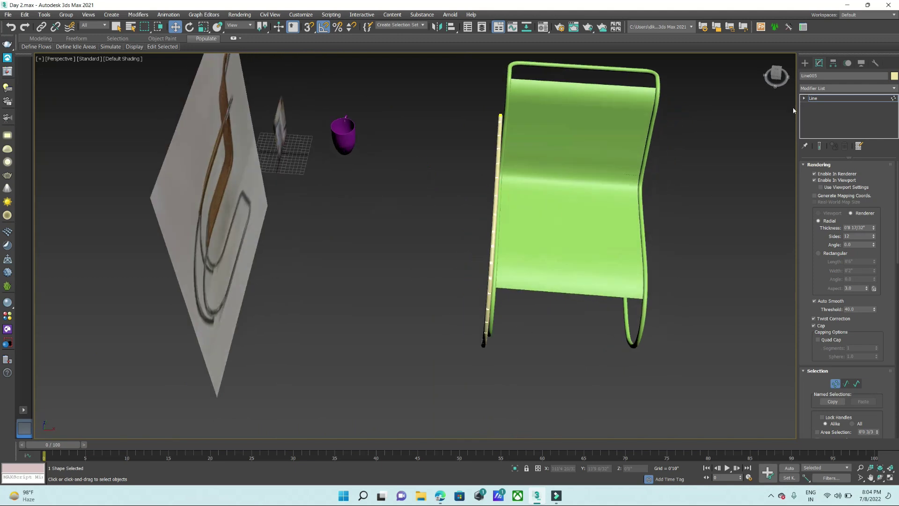
- Turn on 3D Snap and snap Line005's top onto the chair tube's vertex
click(805, 63)
alt+middle_drag(515, 234, 356, 28)
click(312, 30)
scroll(468, 248, up, 4)
scroll(468, 248, down, 3)
scroll(469, 248, up, 2)
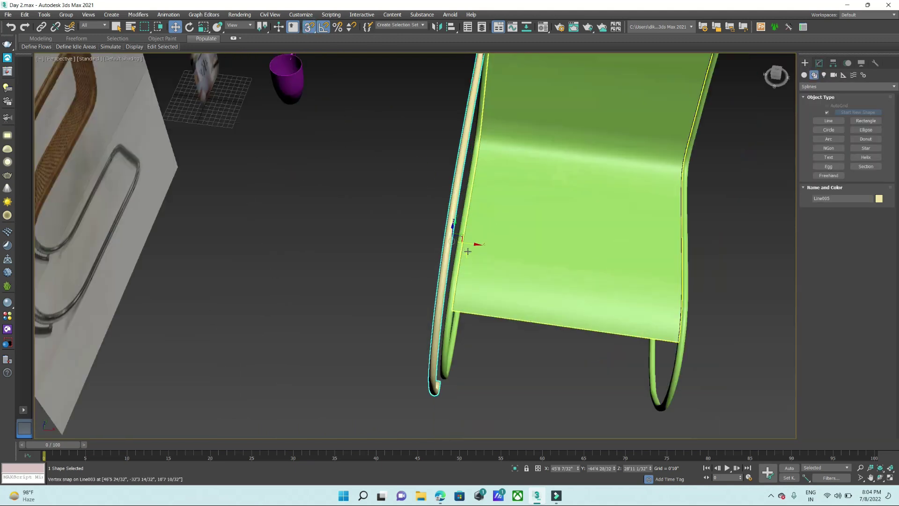
scroll(468, 252, down, 4)
scroll(450, 196, up, 6)
drag(444, 134, 451, 133)
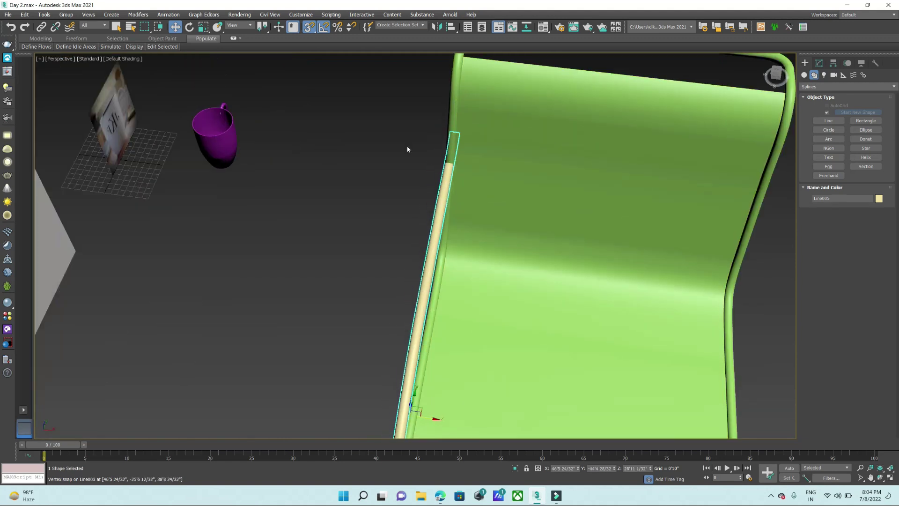
- In Top view, turn Snap off and nudge the rail slightly left against the chair
scroll(408, 149, down, 5)
mouse_move(407, 149)
alt+middle_down()
mouse_move(445, 149)
mouse_move(424, 147)
alt+middle_up()
scroll(445, 150, up, 4)
key(t)
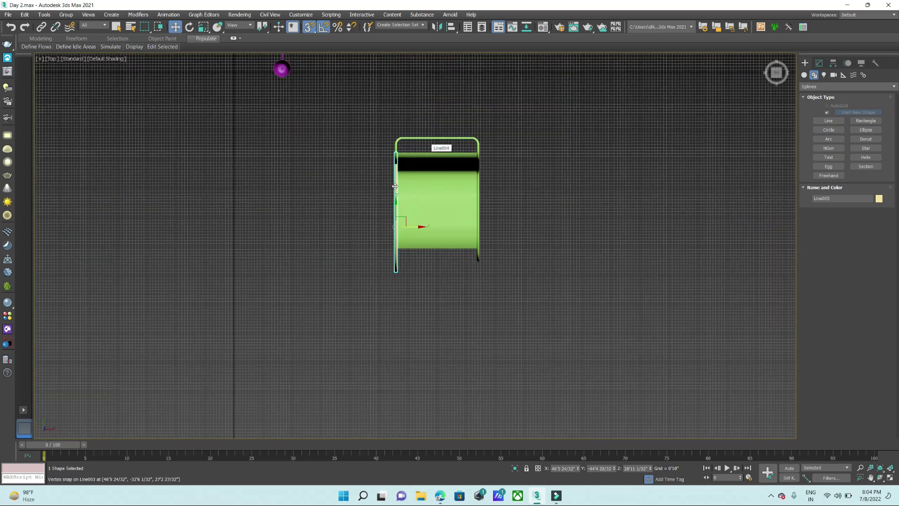
key(s)
scroll(414, 217, up, 5)
scroll(392, 270, down, 2)
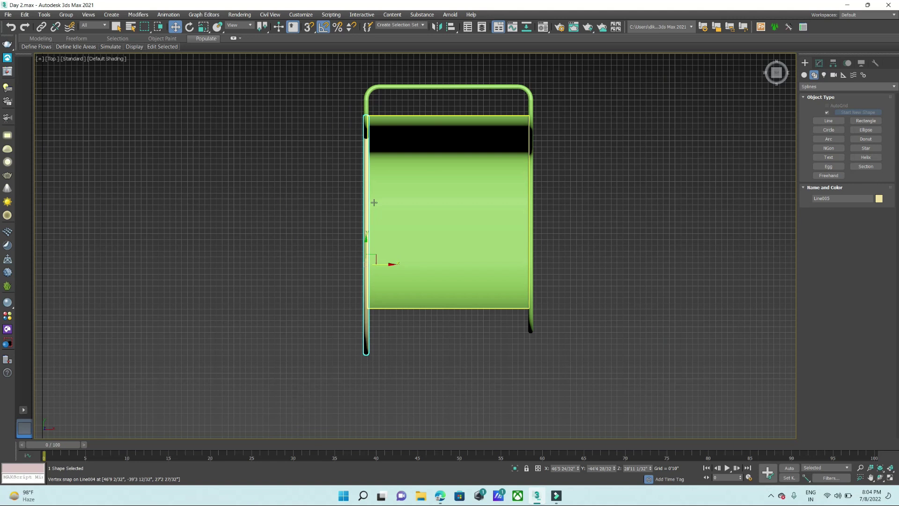
drag(388, 261, 379, 265)
- Return to maximized Perspective and shift-drag a copy of the rail toward the chair's right side
key(alt+w)
key(alt+w)
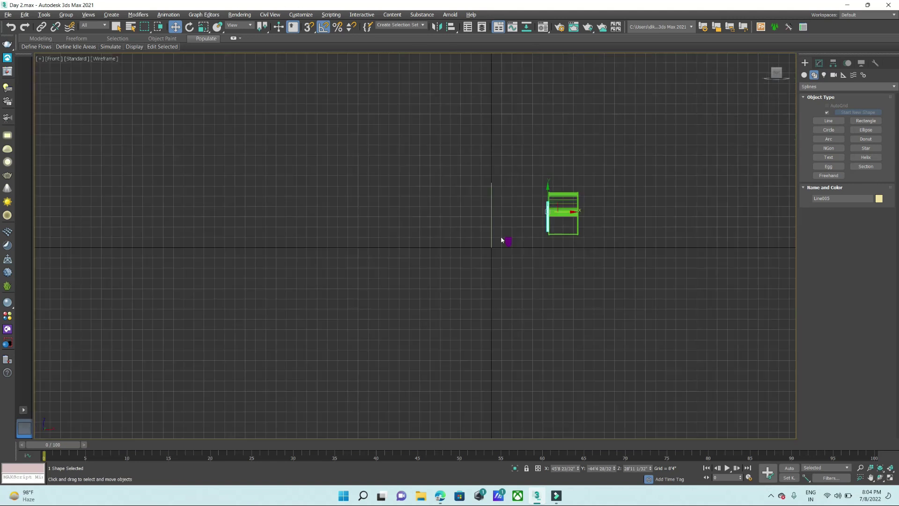
alt+middle_drag(502, 241, 491, 245)
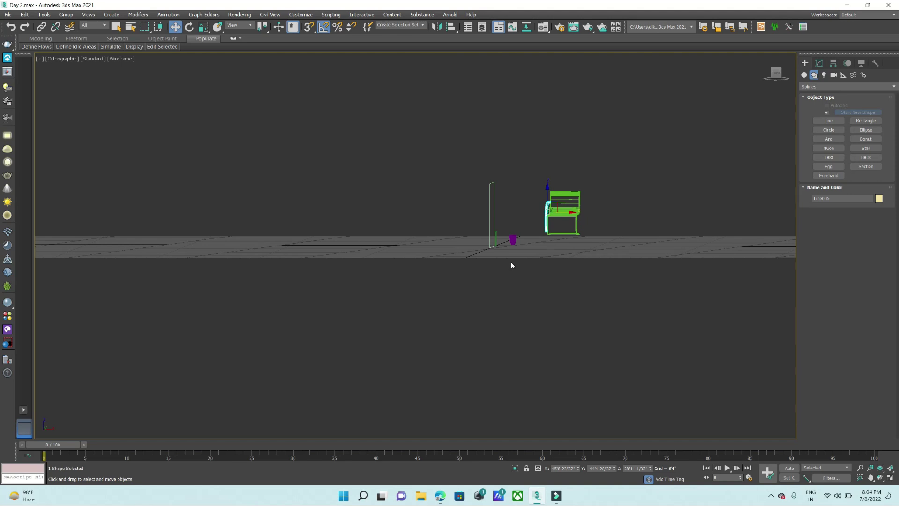
key(l)
key(shift+z)
key(shift+z)
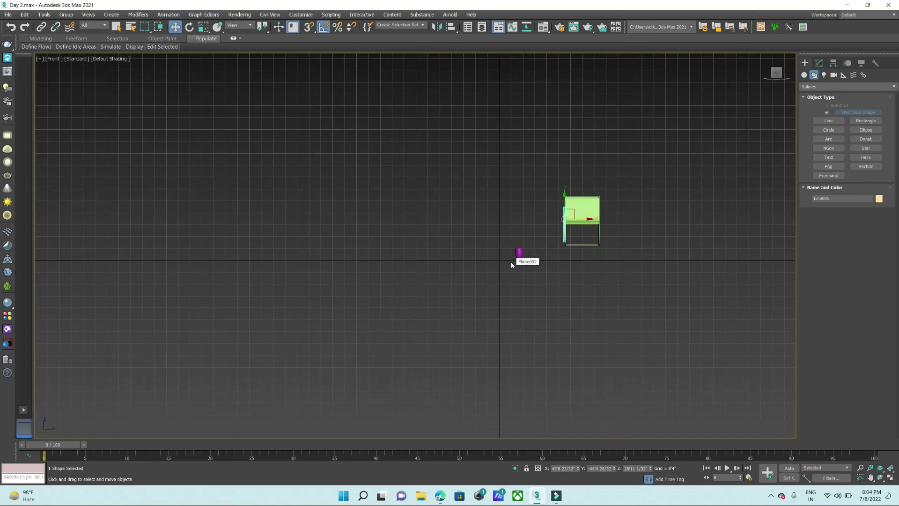
key(alt+w)
right_click(611, 329)
key(alt+w)
alt+middle_drag(611, 329, 590, 323)
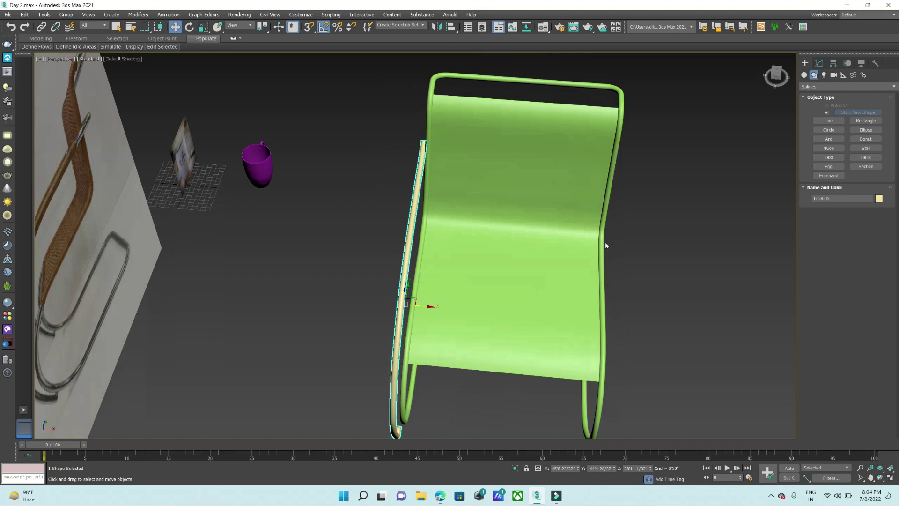
scroll(605, 244, down, 5)
scroll(424, 274, up, 5)
shift+drag(424, 274, 593, 281)
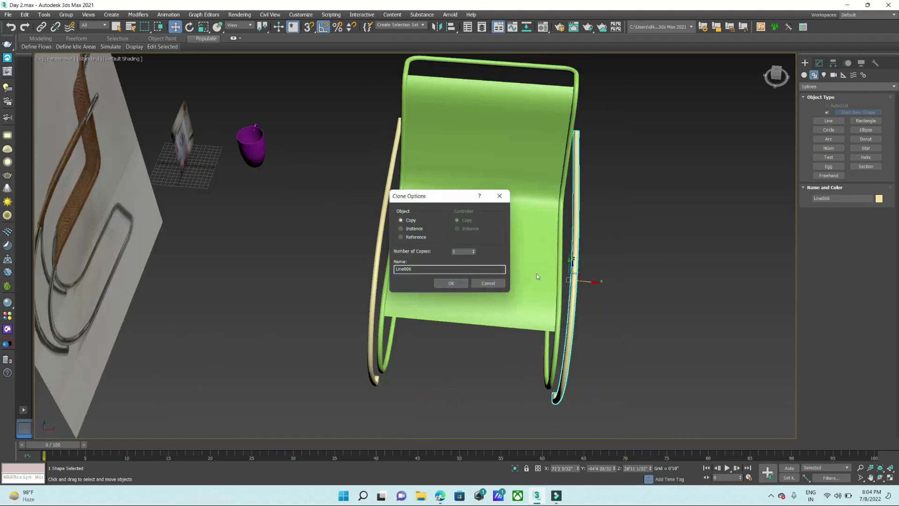
- Confirm the Line006 clone and move it onto the chair's right edge in Top view
click(457, 286)
scroll(604, 290, up, 4)
scroll(590, 293, down, 5)
scroll(579, 286, up, 6)
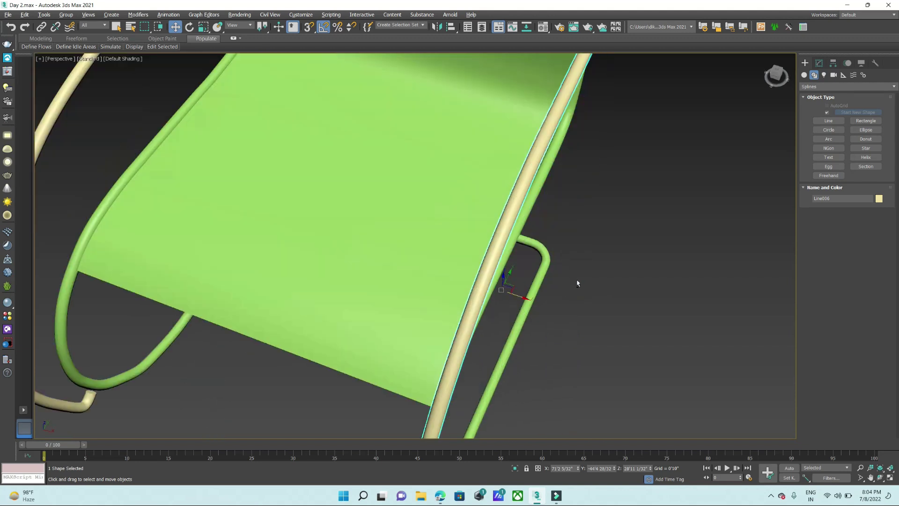
key(t)
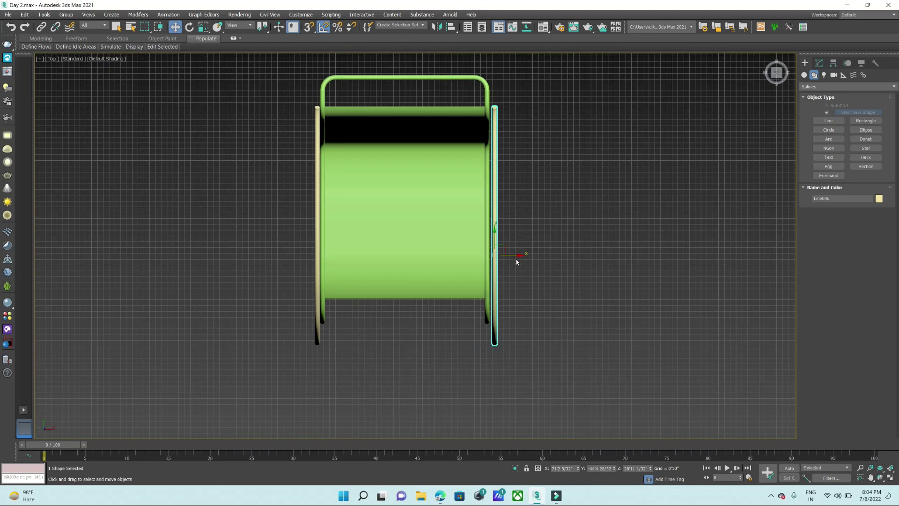
drag(512, 256, 511, 255)
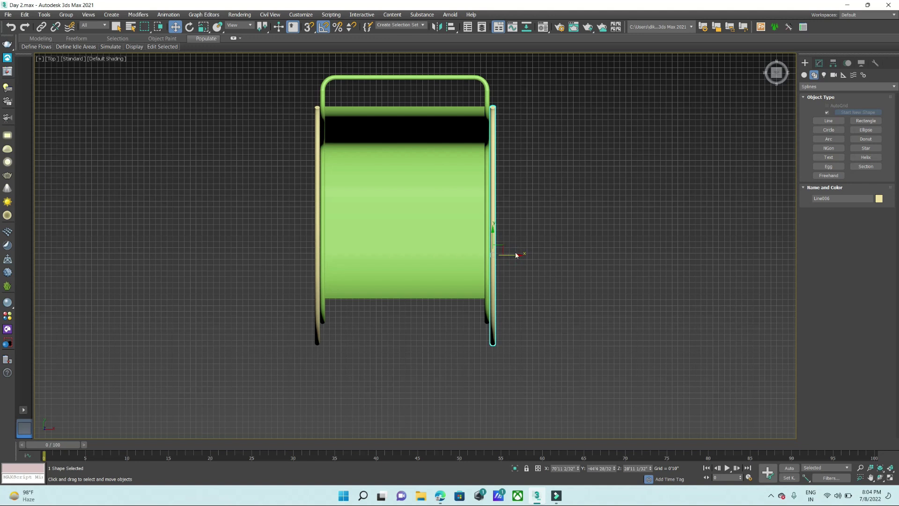
- Back in Perspective, open Line006's Modify settings and orbit to a side-on view
key(alt+w)
key(alt+w)
scroll(608, 304, down, 5)
scroll(638, 262, down, 3)
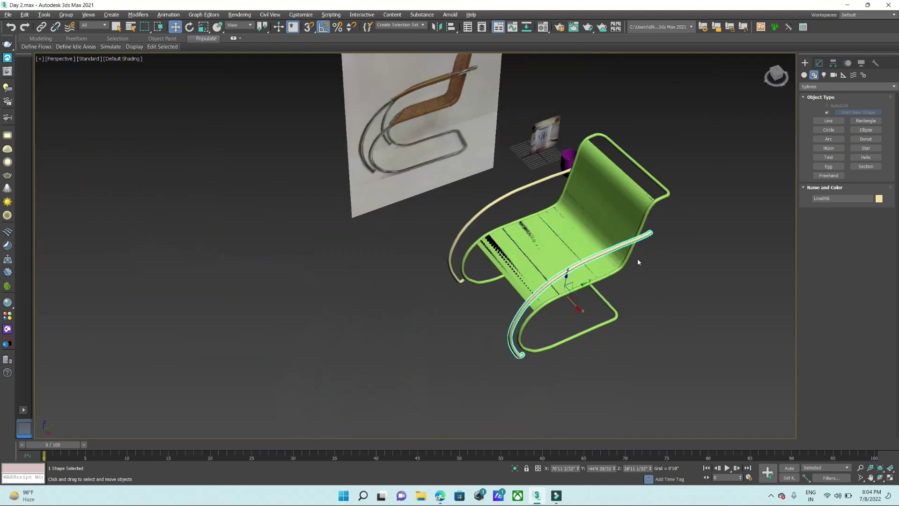
click(819, 63)
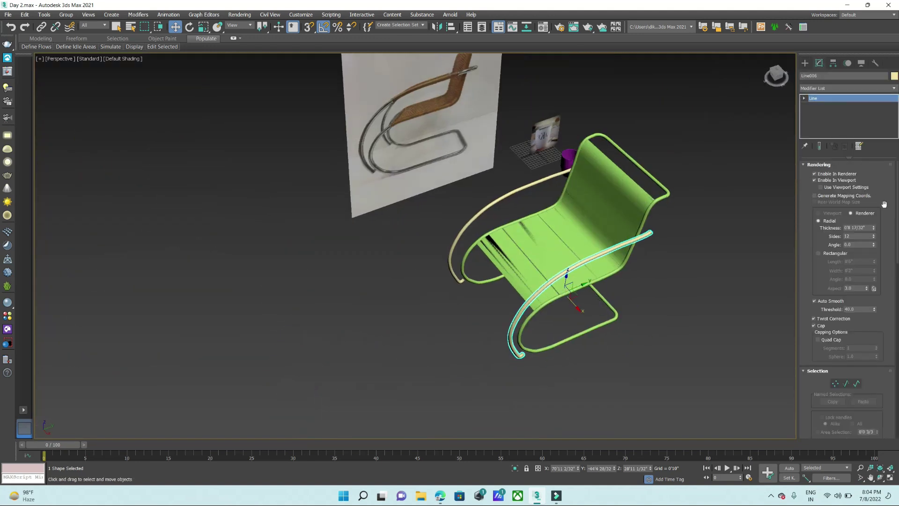
mouse_move(556, 351)
alt+middle_down()
mouse_move(602, 326)
mouse_move(506, 360)
mouse_move(509, 339)
alt+middle_up()
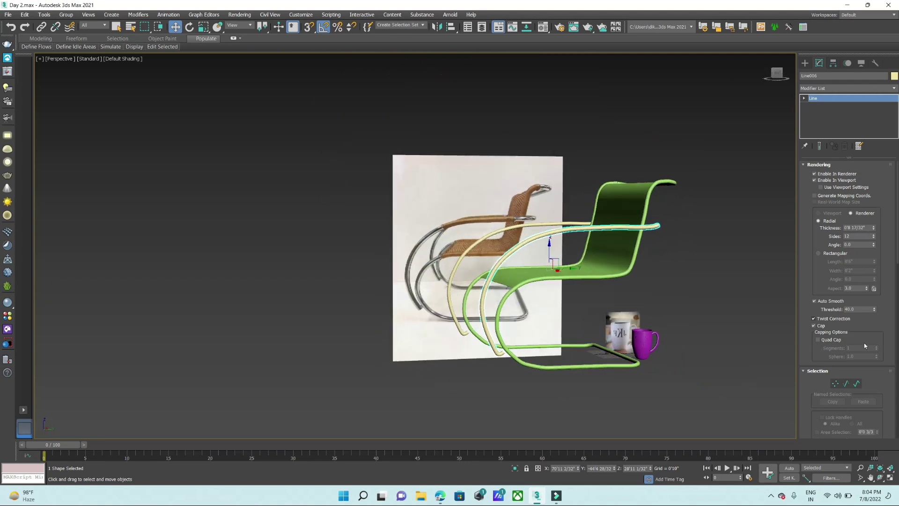
click(857, 384)
- Set up a maximized Left view for editing Line006's vertices
scroll(852, 365, down, 2)
scroll(852, 328, down, 2)
scroll(843, 234, down, 1)
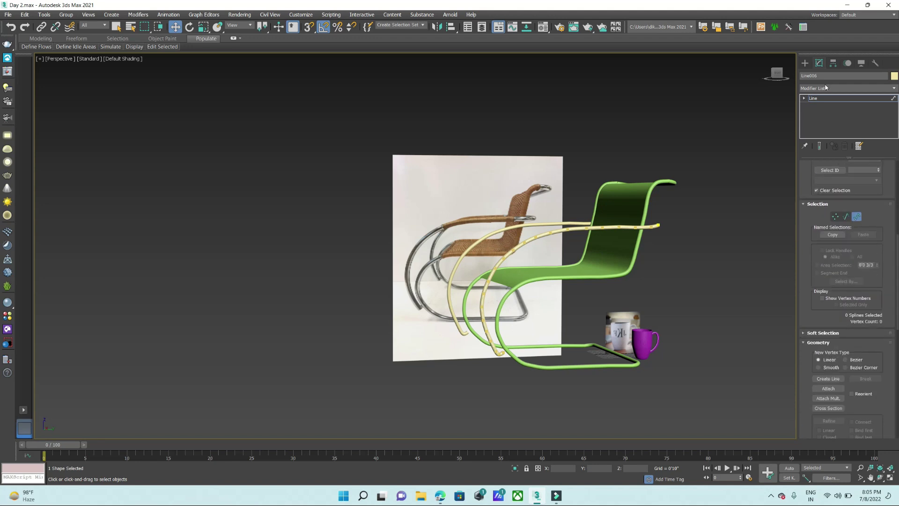
click(828, 389)
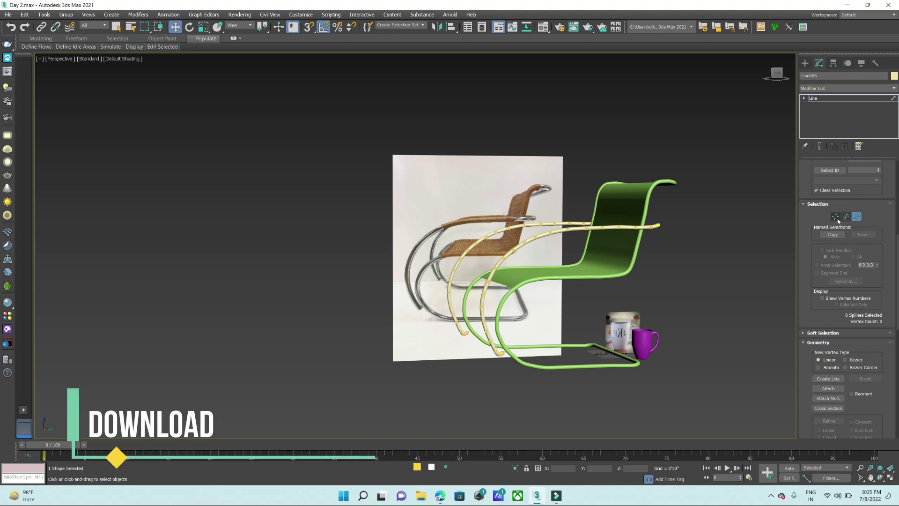
key(1)
key(alt+w)
click(588, 187)
key(l)
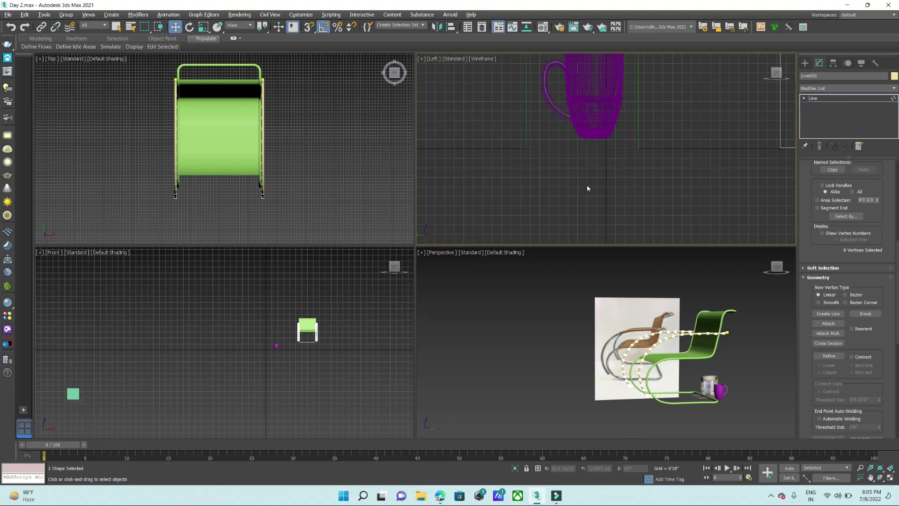
scroll(576, 183, down, 3)
scroll(574, 182, down, 3)
scroll(574, 182, up, 3)
key(alt+w)
- Move Line006's end vertices up and left into line beside the chair's tube
scroll(455, 300, down, 2)
scroll(390, 303, up, 5)
scroll(390, 304, up, 2)
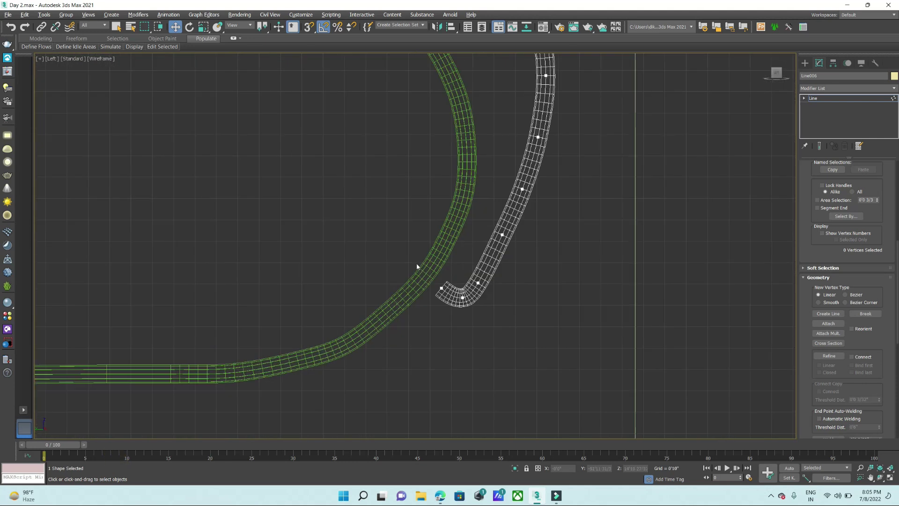
mouse_move(441, 288)
mouse_down()
mouse_move(418, 296)
mouse_move(431, 274)
mouse_up()
scroll(431, 283, up, 2)
scroll(491, 329, down, 5)
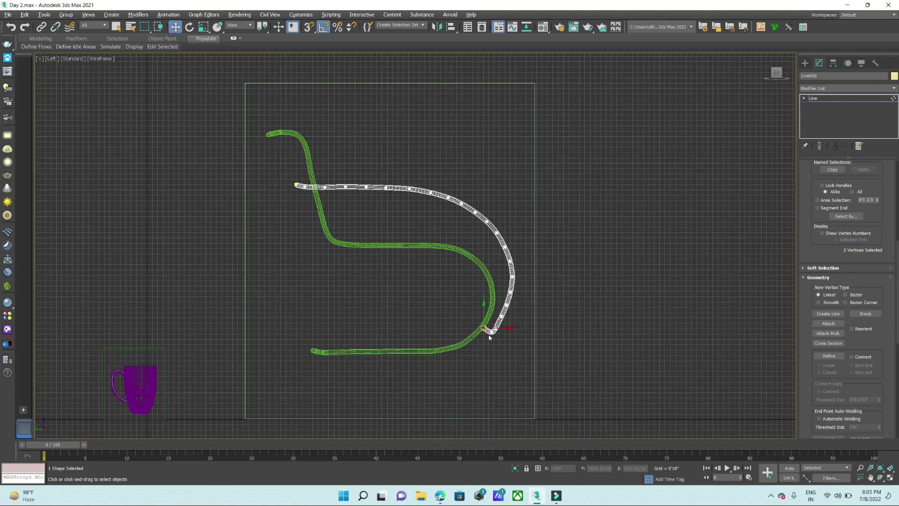
scroll(427, 285, down, 2)
scroll(378, 233, up, 4)
scroll(413, 244, up, 2)
scroll(414, 244, down, 2)
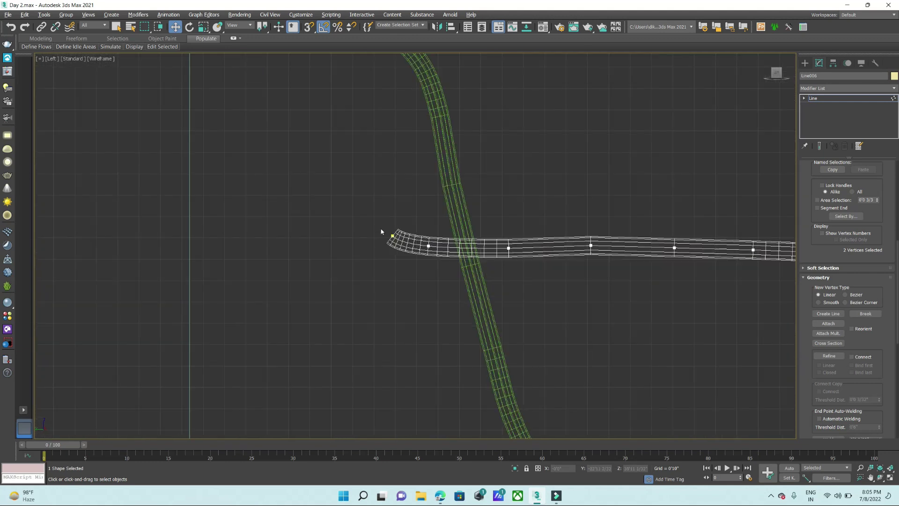
drag(427, 247, 408, 229)
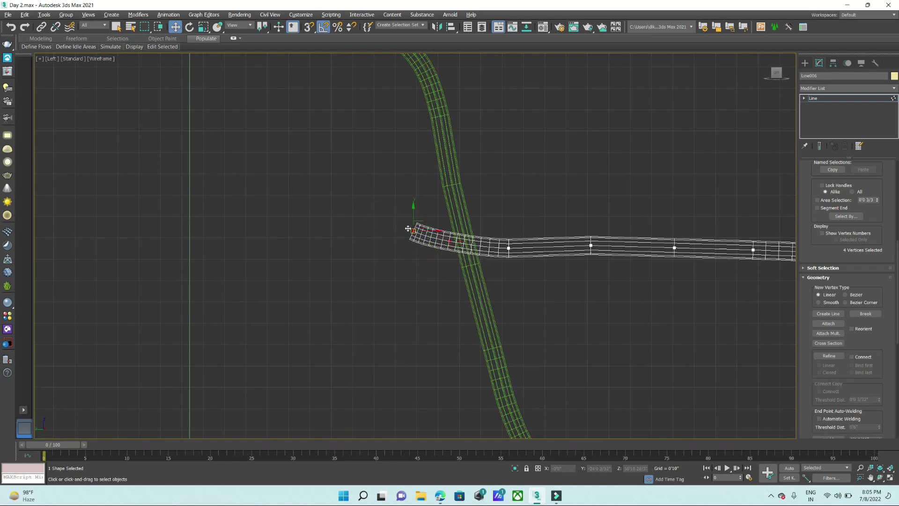
drag(415, 231, 426, 230)
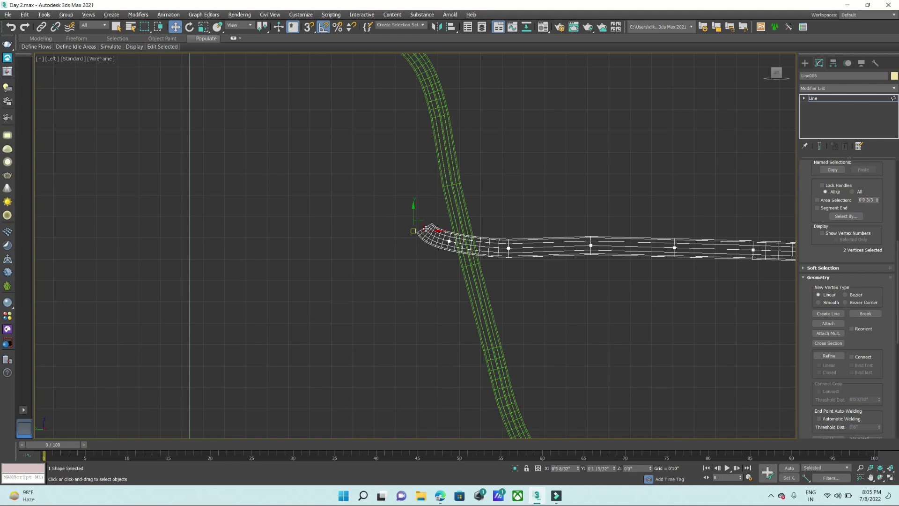
- Orbit the Perspective view to check the tube, then return to the maximized Left view
key(alt+w)
key(alt+w)
mouse_move(539, 333)
alt+middle_down()
mouse_move(588, 338)
mouse_move(597, 329)
alt+middle_up()
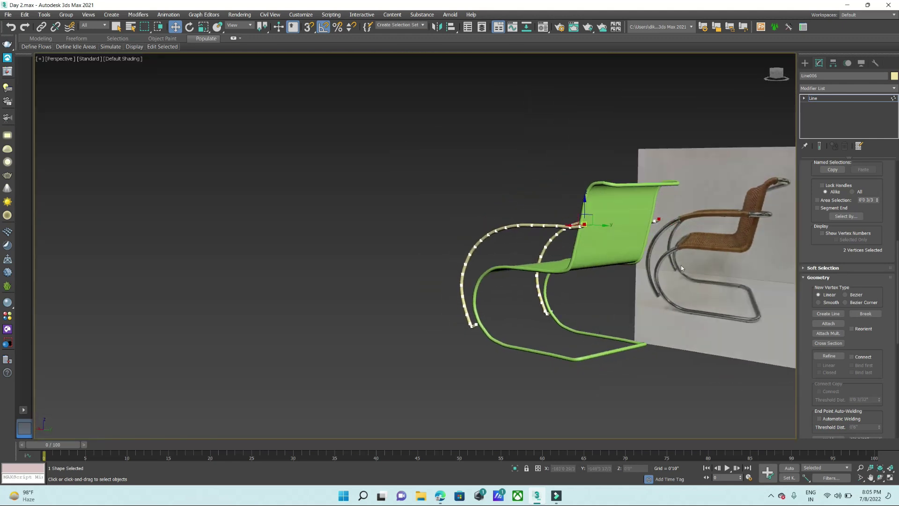
mouse_move(674, 287)
alt+middle_down()
mouse_move(660, 320)
mouse_move(672, 322)
alt+middle_up()
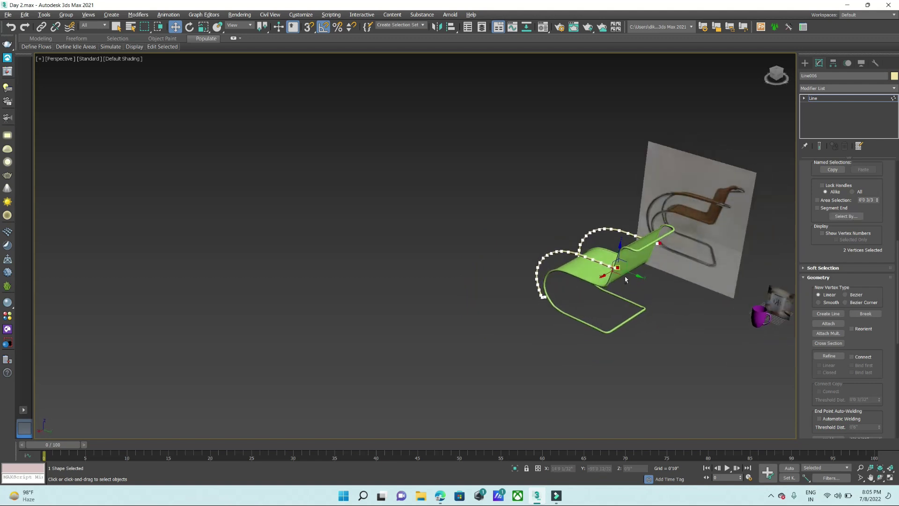
key(alt+w)
key(alt+w)
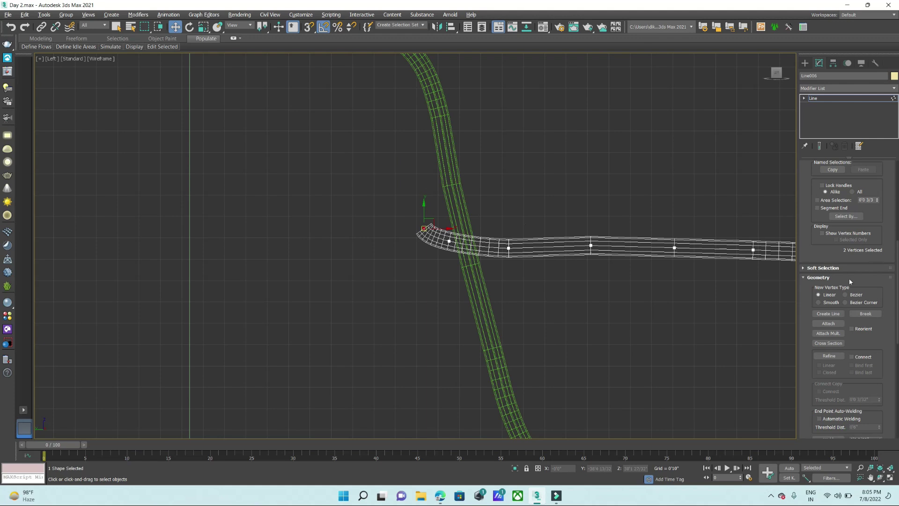
- Isolate the Line006 tube spline in the top view with vertex snapping on
click(827, 318)
key(alt+w)
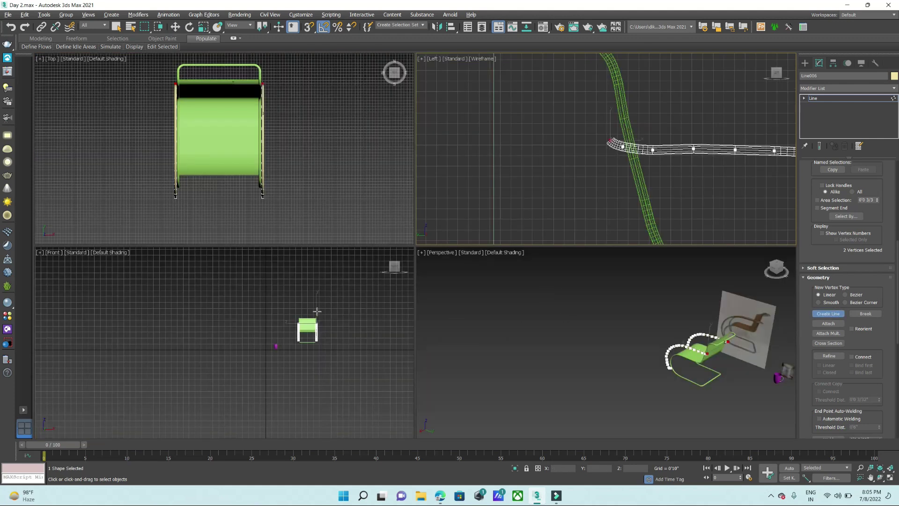
key(alt+w)
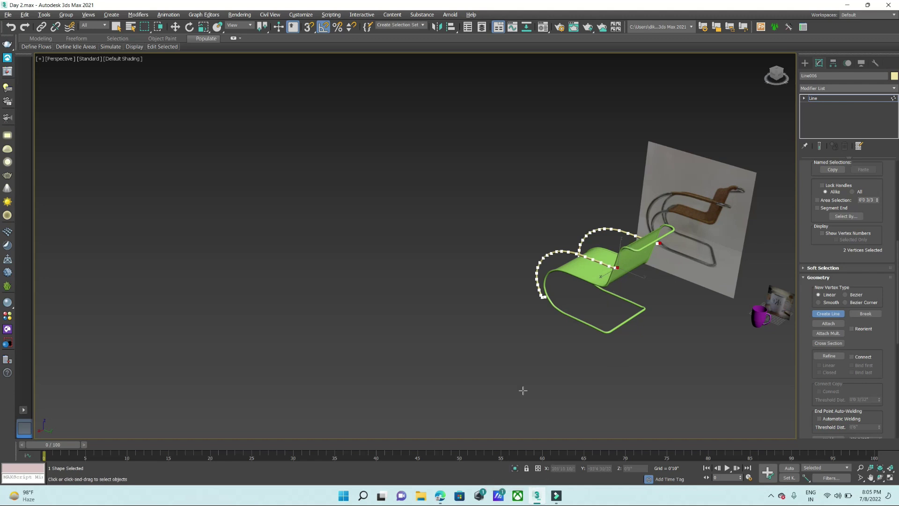
click(515, 468)
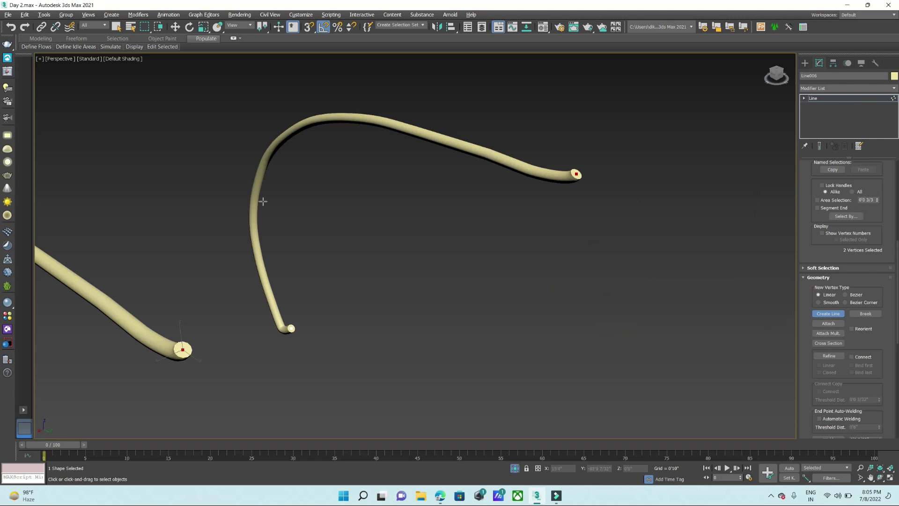
key(alt+w)
key(alt+w)
scroll(333, 120, up, 5)
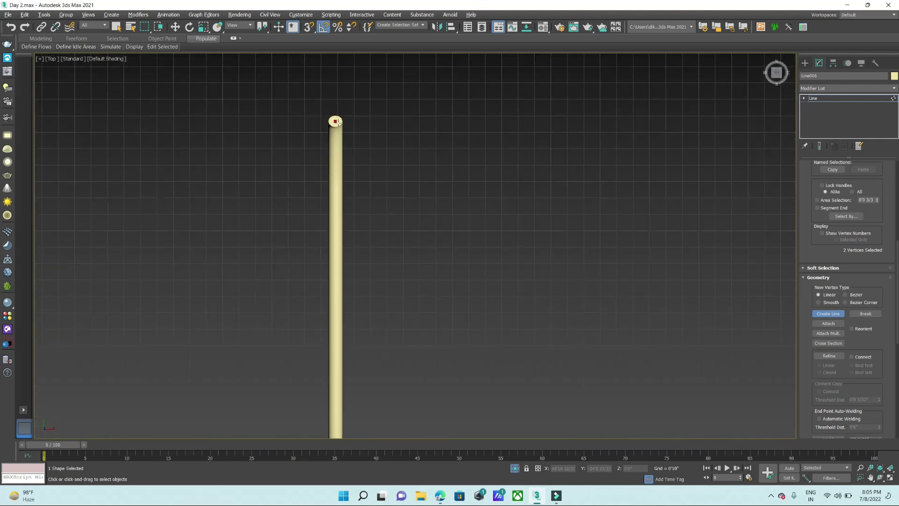
key(s)
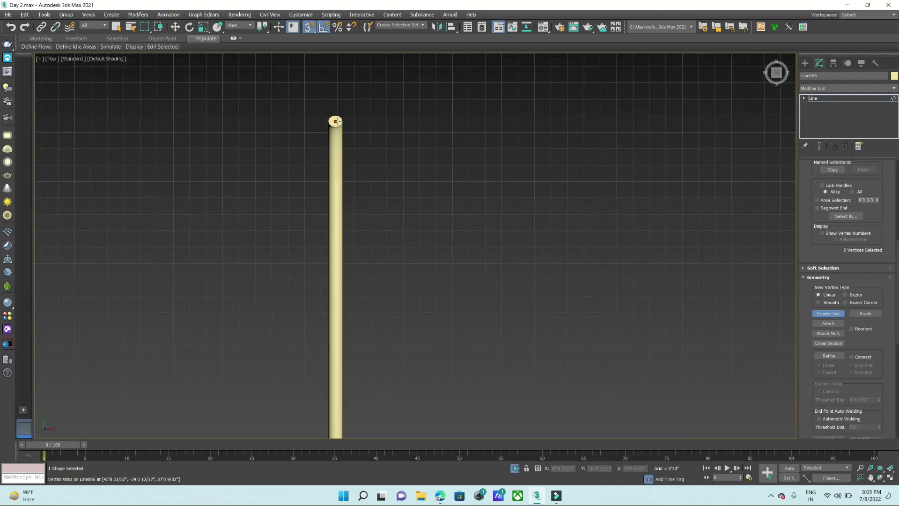
- Draw a straight crossbar between the two legs' top vertices, declining the Weld prompt
click(336, 121)
scroll(335, 121, down, 3)
click(463, 121)
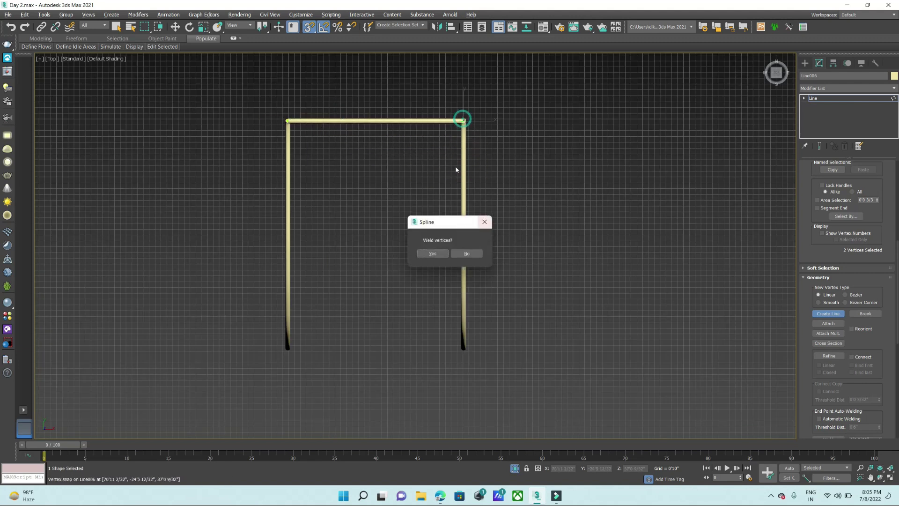
click(440, 254)
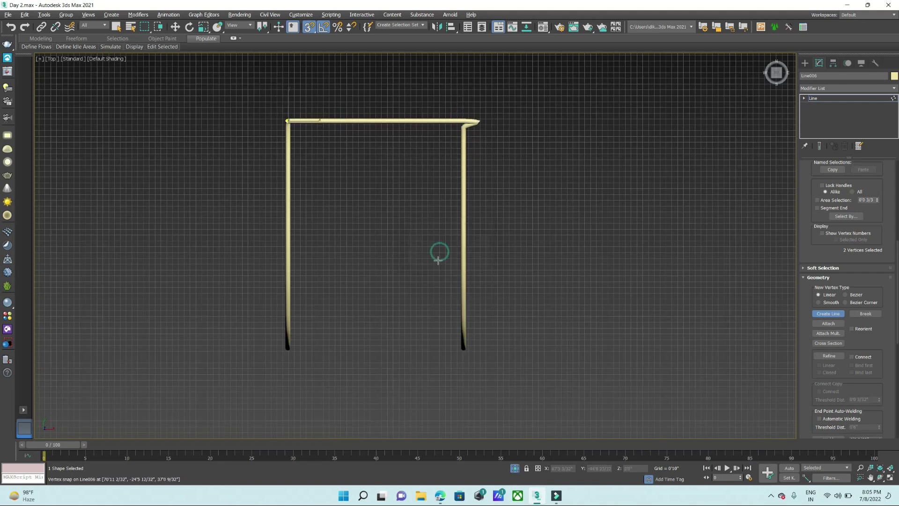
key(ctrl+z)
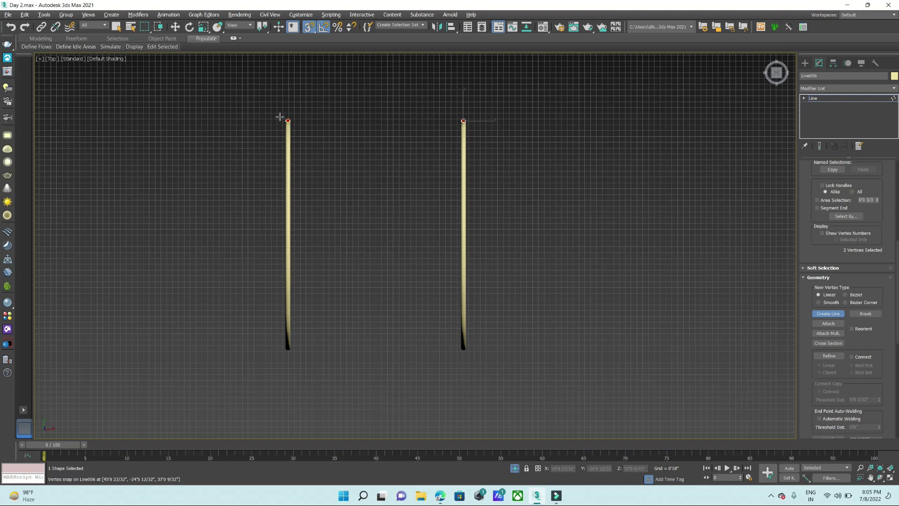
click(286, 120)
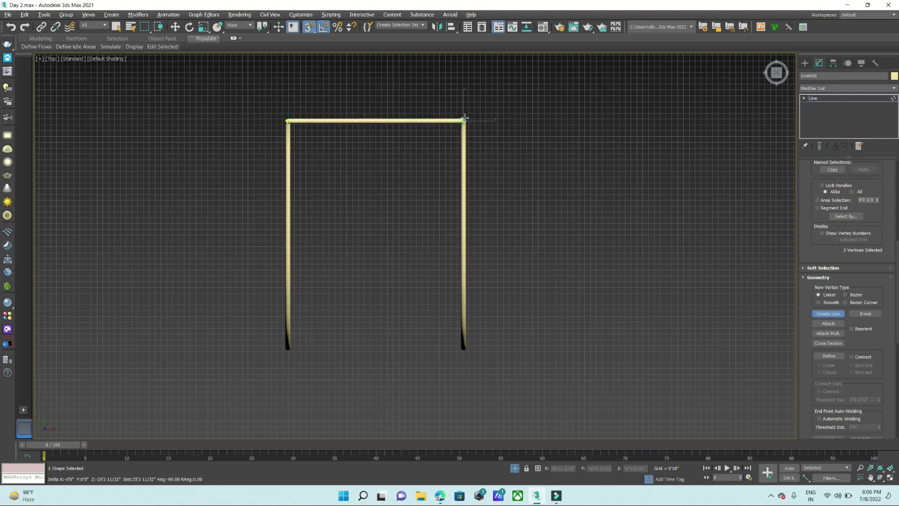
click(464, 122)
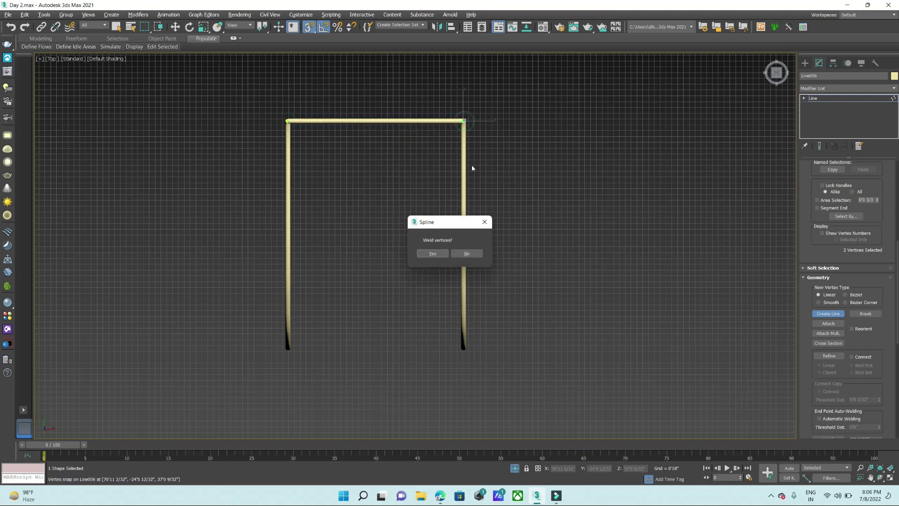
click(466, 254)
right_click(526, 188)
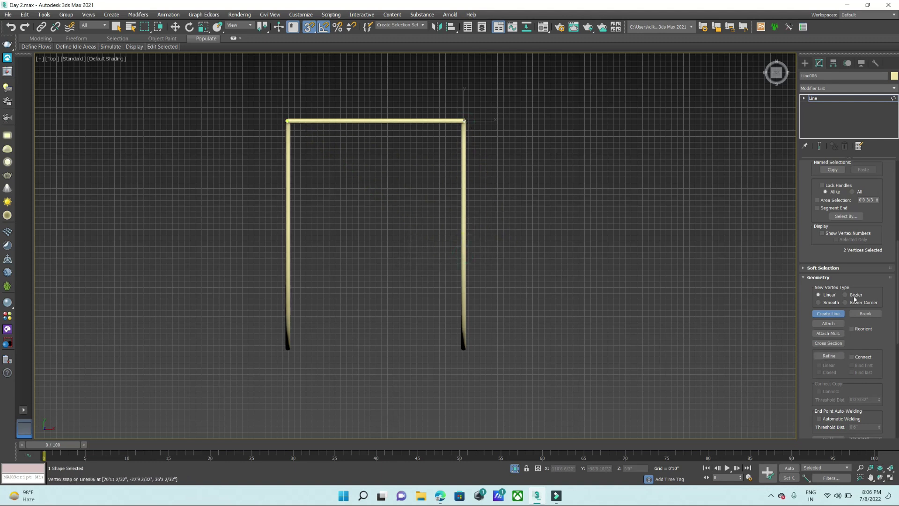
drag(877, 212, 877, 276)
click(829, 377)
- Weld the overlapping vertices at the crossbar's corner
key(w)
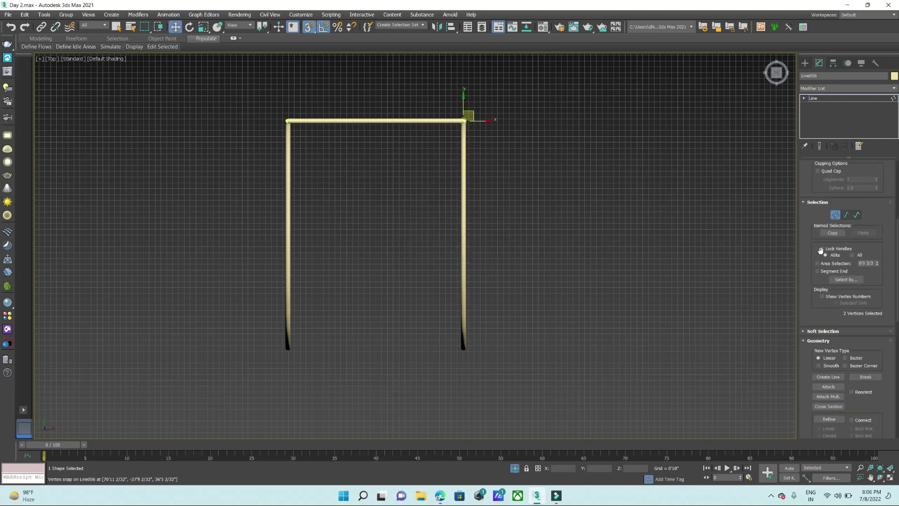
click(287, 121)
scroll(270, 97, up, 4)
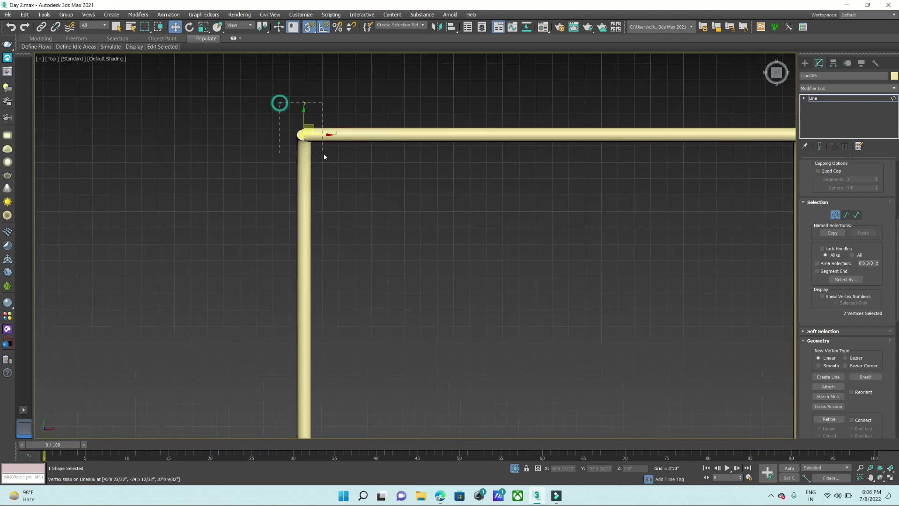
key(alt+w)
key(alt+w)
scroll(639, 288, down, 3)
scroll(600, 276, up, 3)
scroll(604, 281, up, 3)
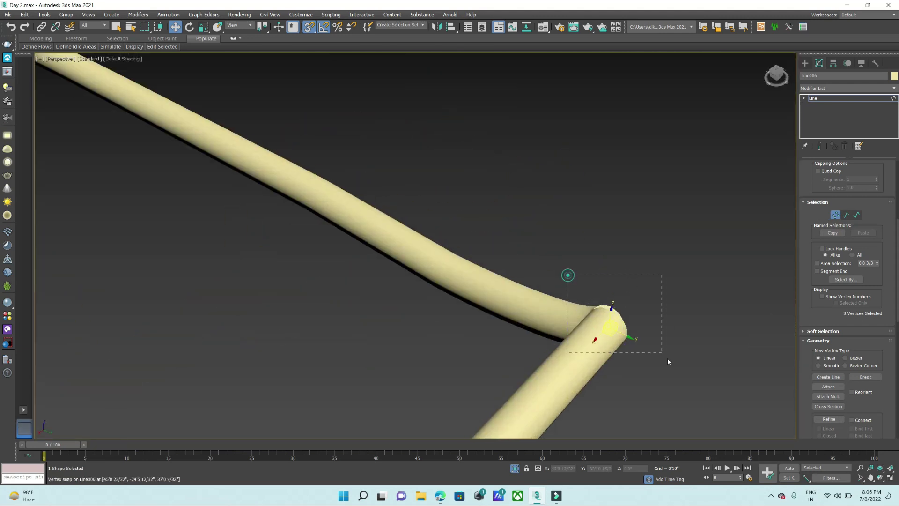
scroll(848, 391, down, 3)
scroll(845, 387, down, 3)
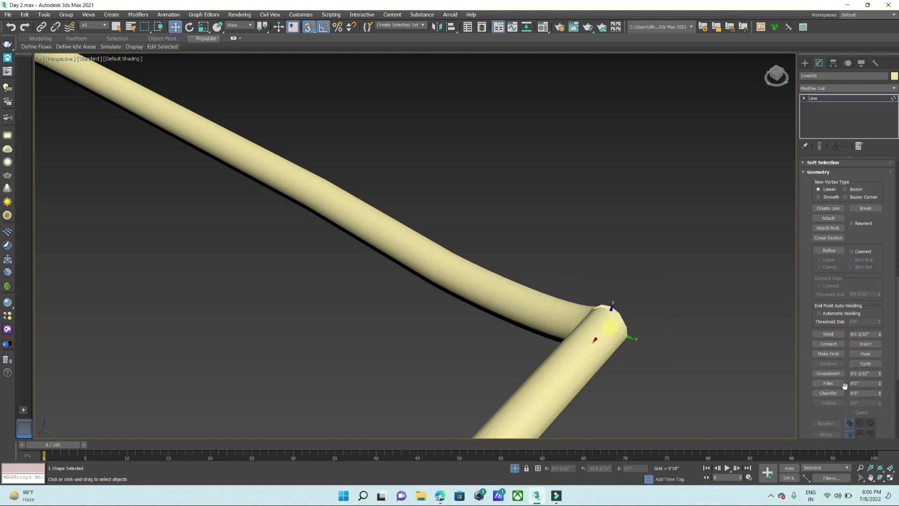
click(828, 334)
scroll(661, 270, down, 5)
alt+middle_drag(662, 270, 669, 328)
scroll(669, 368, up, 5)
scroll(669, 368, down, 3)
middle_drag(596, 275, 596, 287)
scroll(596, 287, up, 3)
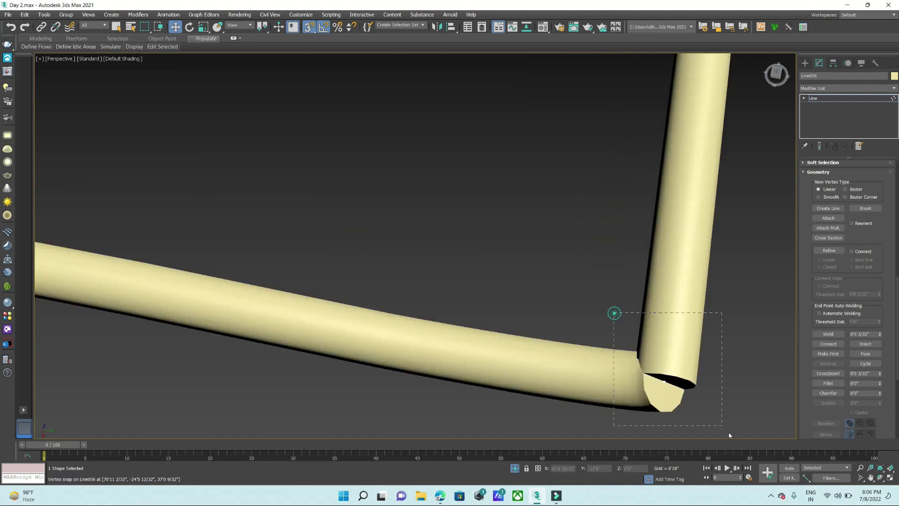
click(829, 334)
- Fillet the corner vertex into a small smooth bend, redone with a smaller radius
scroll(502, 281, down, 5)
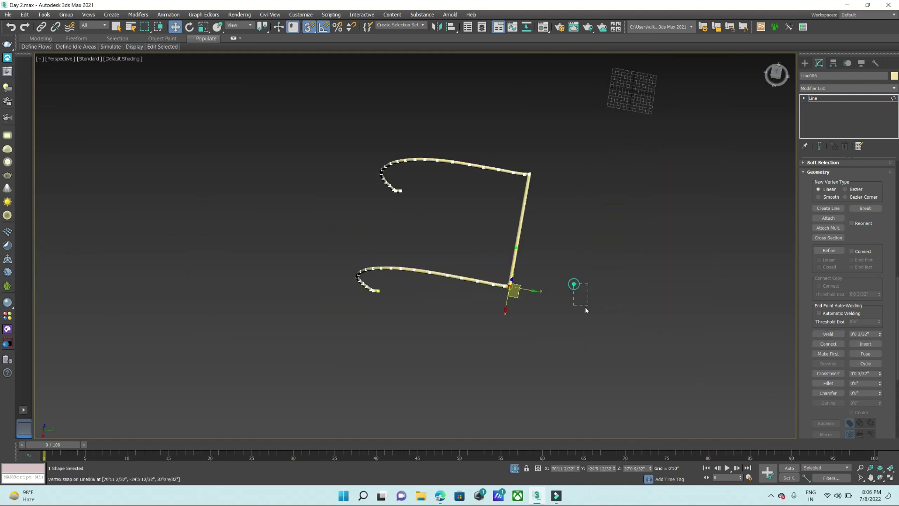
scroll(539, 216, up, 5)
scroll(534, 148, down, 5)
scroll(549, 305, up, 4)
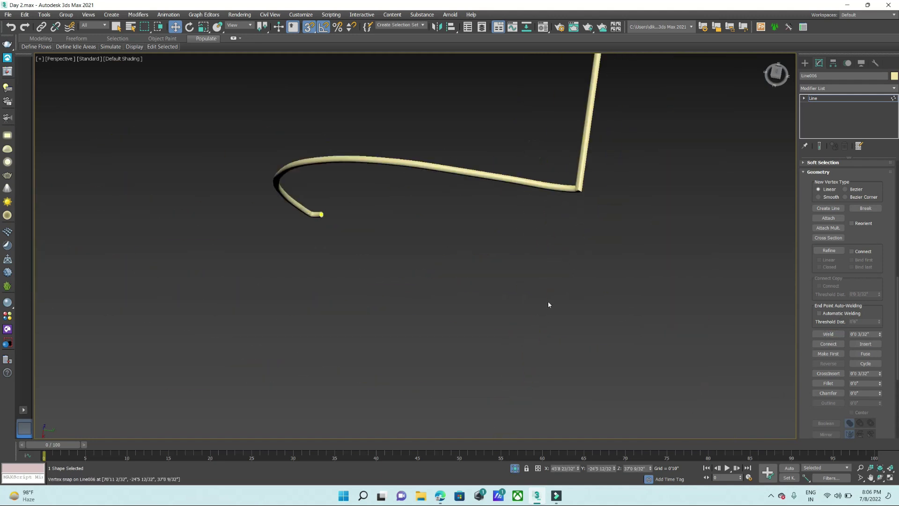
scroll(568, 289, up, 3)
scroll(553, 304, up, 3)
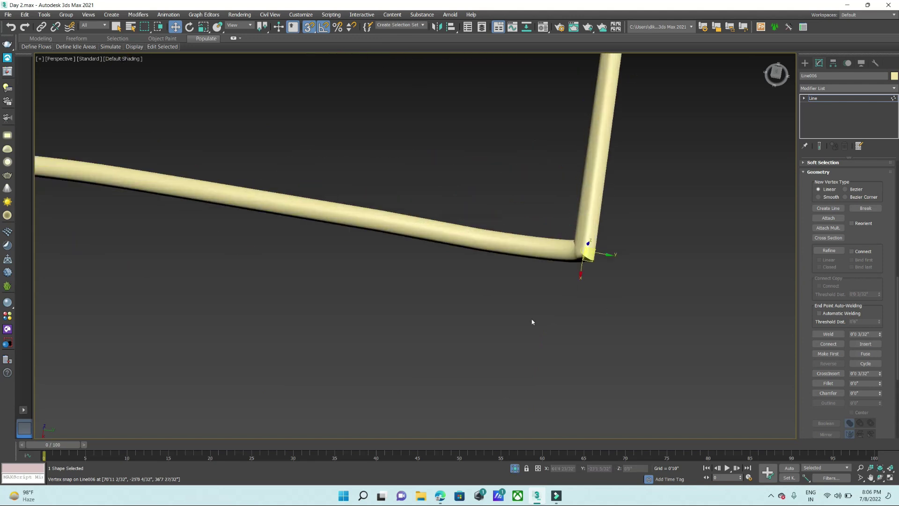
drag(880, 385, 881, 381)
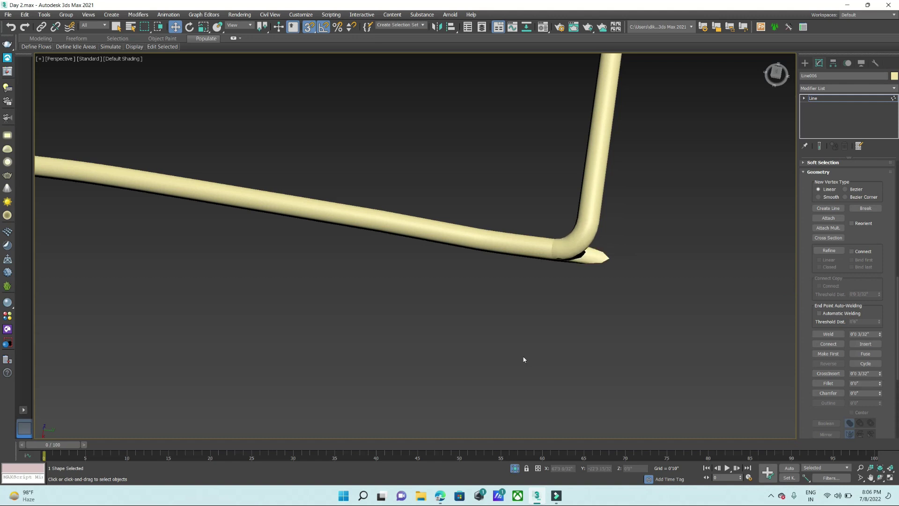
scroll(524, 361, down, 5)
scroll(583, 354, down, 1)
scroll(525, 318, up, 5)
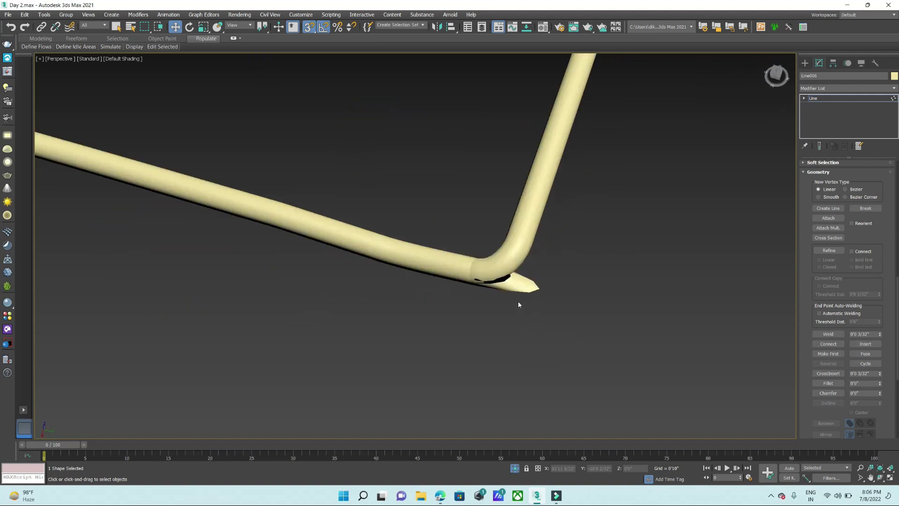
key(ctrl+z)
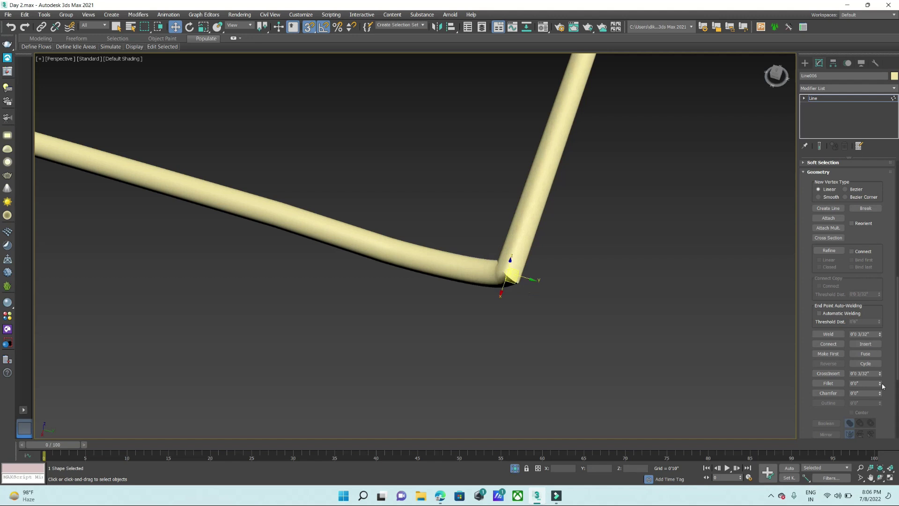
drag(880, 384, 879, 378)
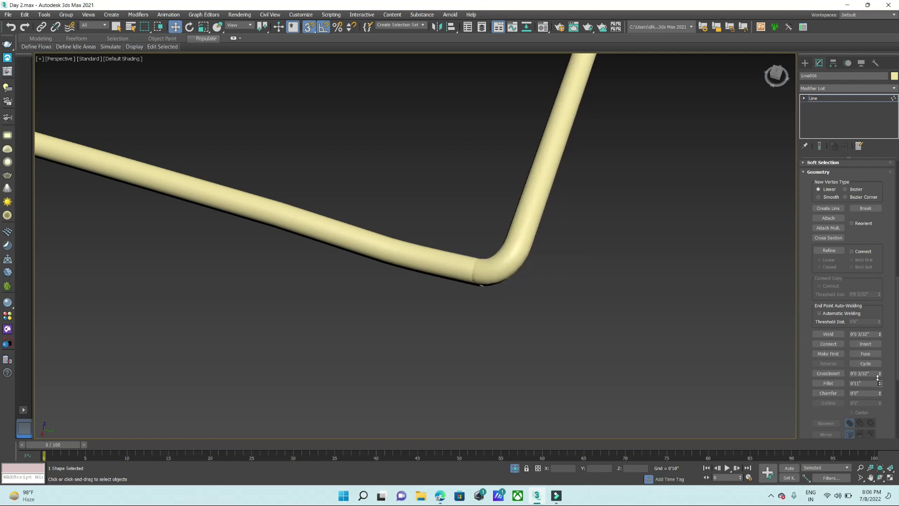
scroll(740, 209, down, 5)
click(806, 63)
- Unhide the chair and reference image and orbit around the chair with its new frame
click(665, 201)
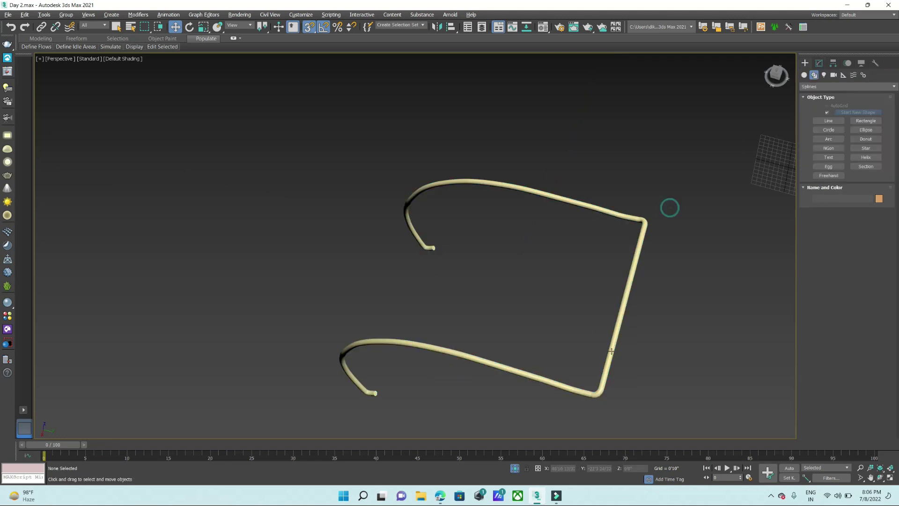
right_click(662, 326)
click(680, 287)
scroll(440, 358, down, 4)
alt+middle_drag(440, 357, 459, 302)
scroll(372, 300, up, 5)
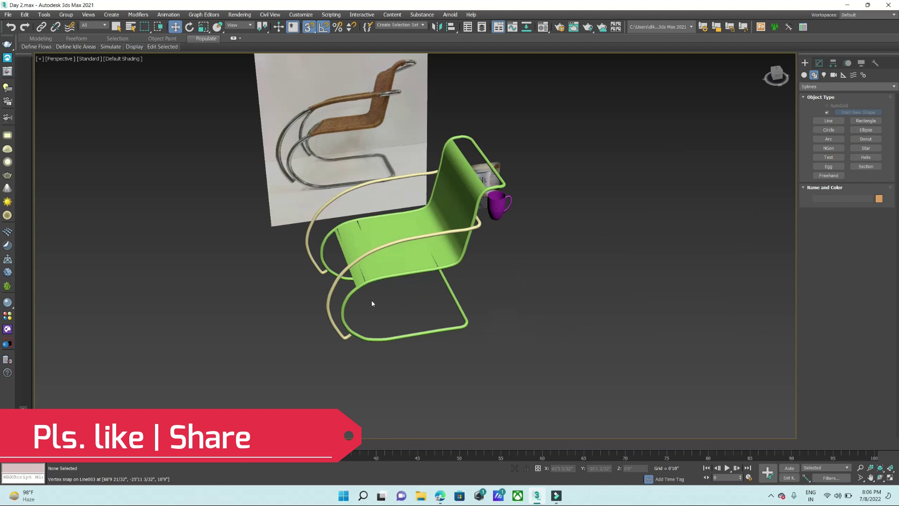
scroll(388, 311, up, 2)
scroll(271, 343, up, 3)
scroll(271, 344, up, 3)
scroll(289, 366, down, 3)
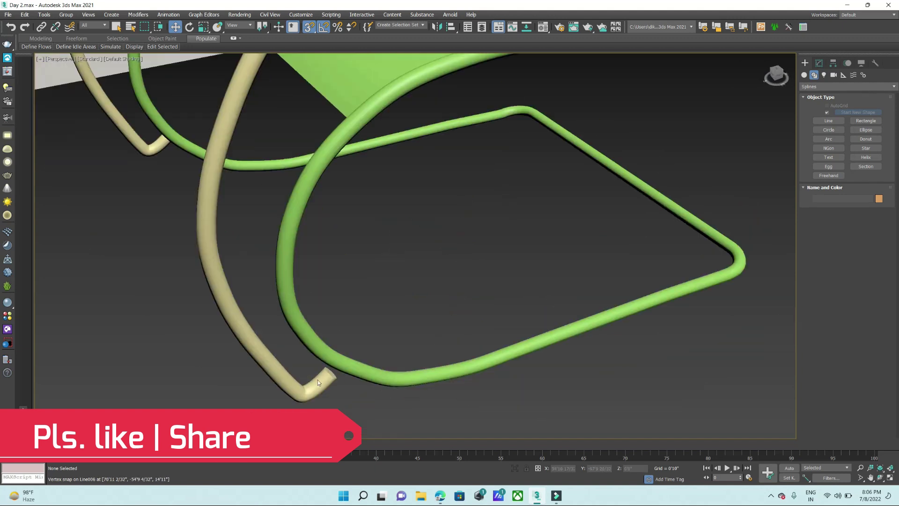
alt+middle_drag(318, 380, 336, 377)
scroll(336, 377, down, 2)
scroll(331, 381, down, 2)
scroll(323, 384, down, 2)
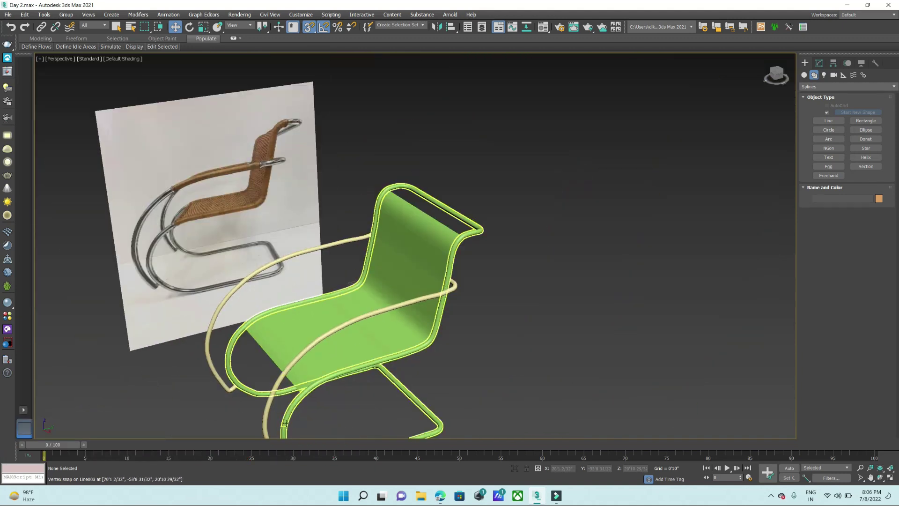
scroll(319, 389, down, 3)
scroll(313, 401, up, 8)
scroll(314, 400, up, 5)
scroll(313, 399, down, 1)
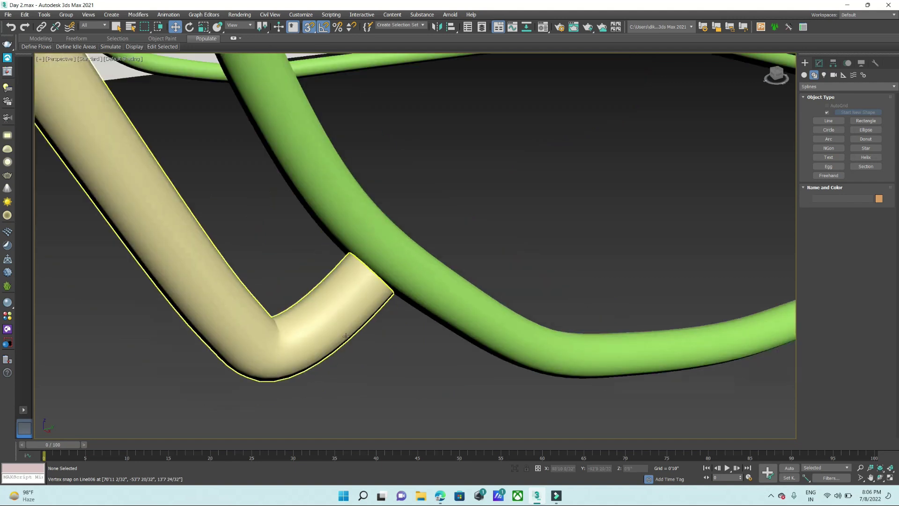
scroll(301, 357, up, 4)
scroll(301, 357, down, 6)
scroll(383, 286, up, 3)
scroll(418, 290, down, 2)
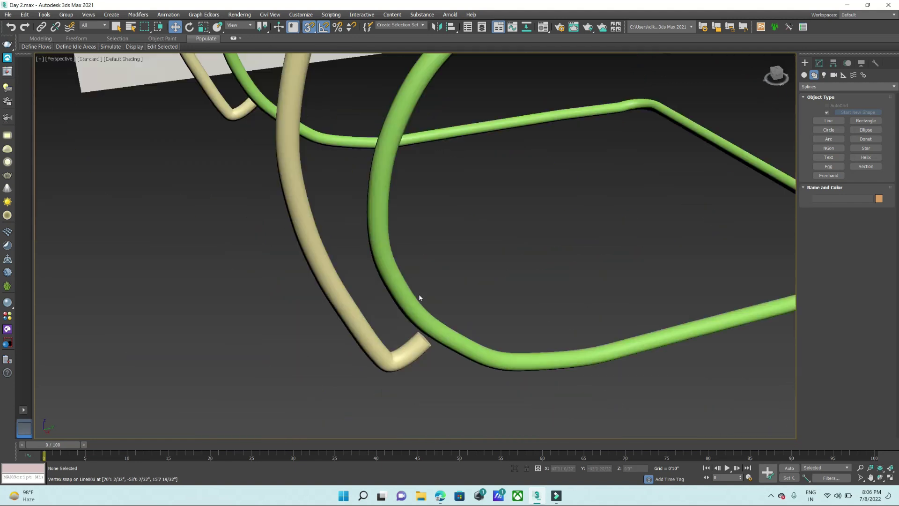
- Select the beige armrest tube at Vertex sub-object level with snapping turned off
click(449, 322)
click(819, 63)
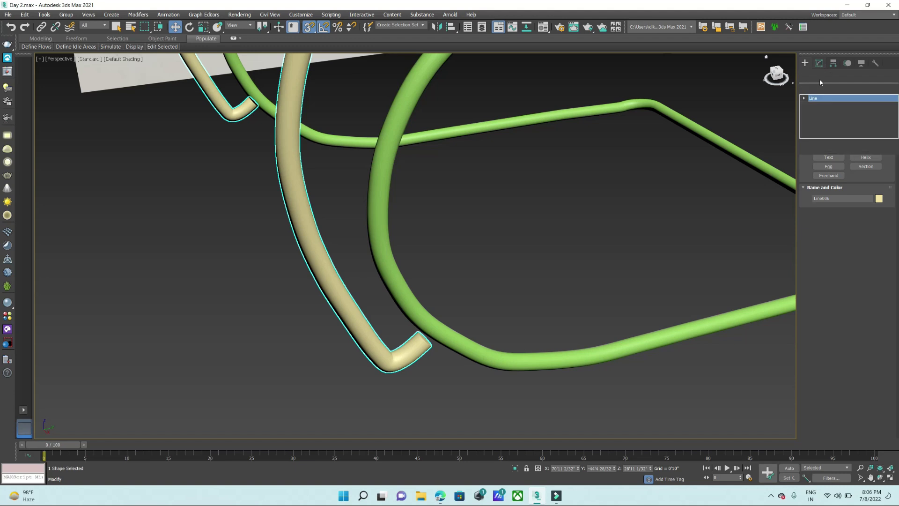
key(a)
key(s)
scroll(820, 232, up, 2)
scroll(838, 237, up, 2)
scroll(861, 244, up, 2)
click(837, 258)
- Raise the tube's two end vertices until they meet the green base tube
click(418, 334)
ctrl+click(252, 97)
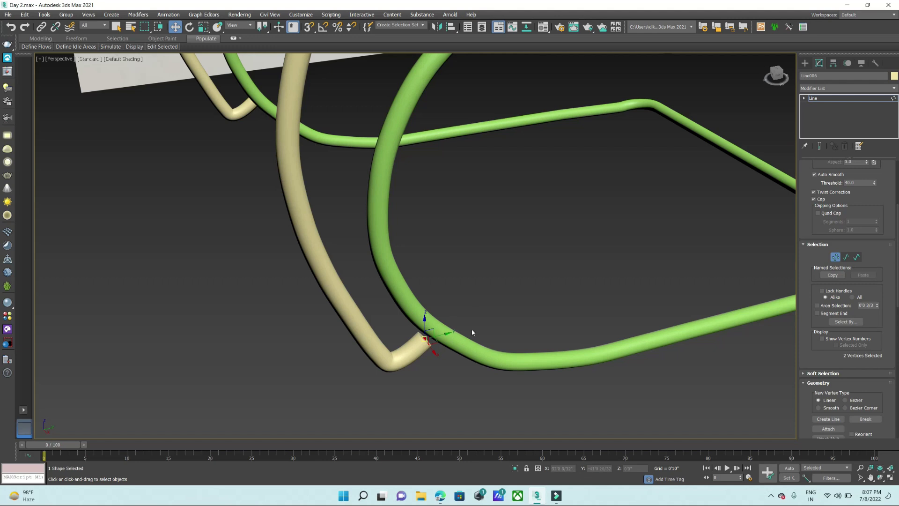
drag(428, 337, 427, 329)
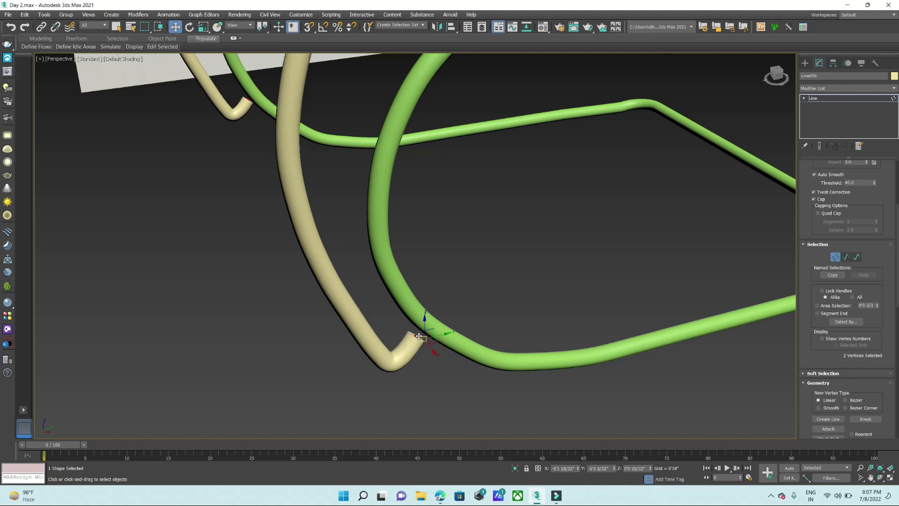
alt+middle_drag(427, 329, 414, 345)
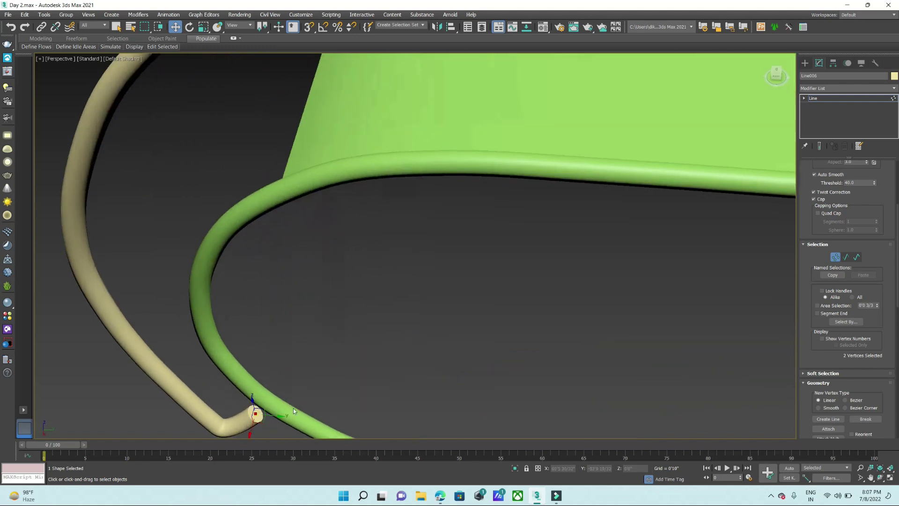
scroll(255, 427, up, 5)
drag(256, 411, 259, 389)
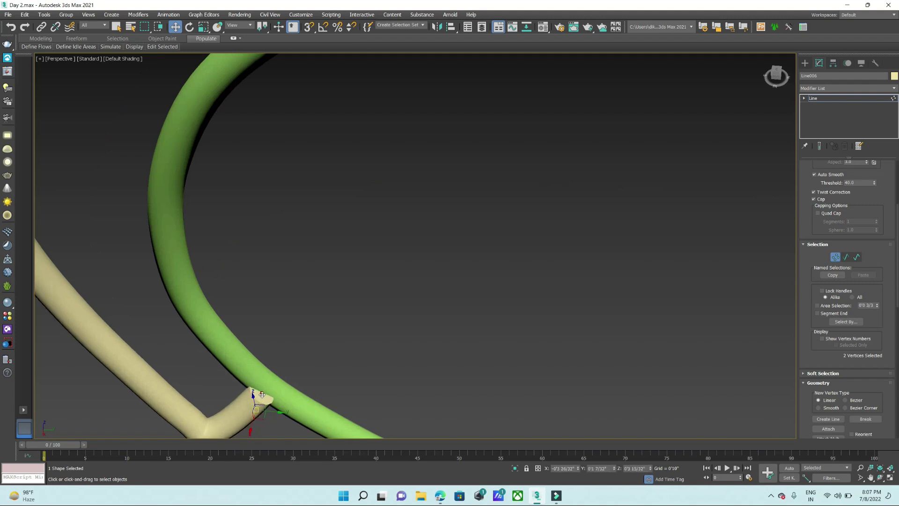
scroll(275, 377, down, 2)
key(alt+w)
key(alt+w)
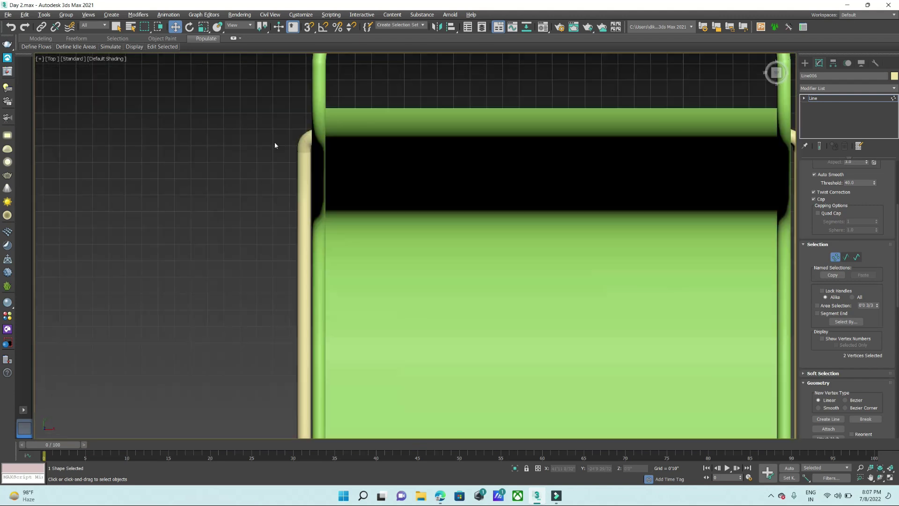
scroll(541, 201, down, 5)
scroll(569, 278, up, 5)
scroll(569, 278, up, 3)
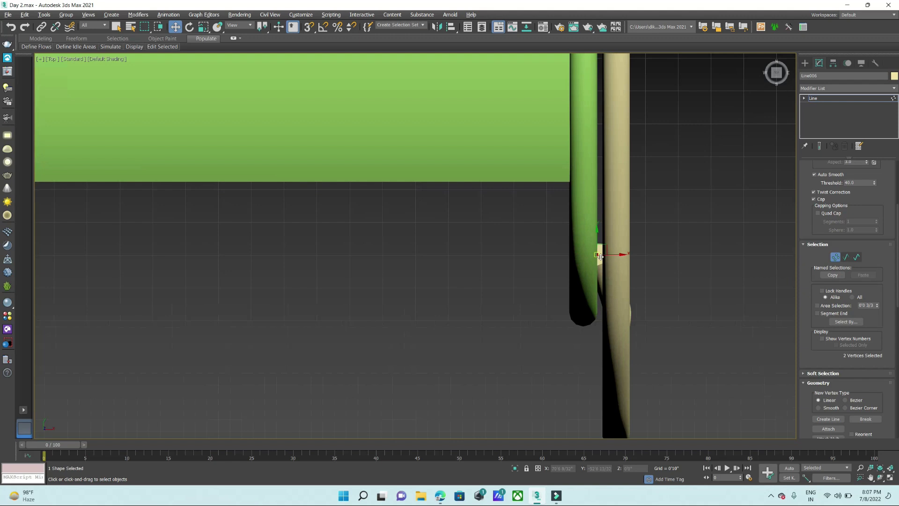
key(alt+w)
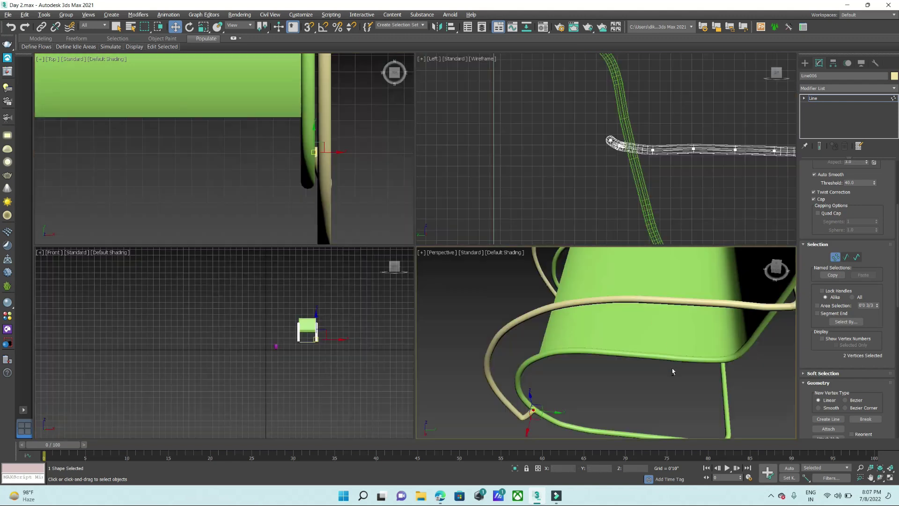
key(alt+w)
drag(768, 77, 773, 71)
click(805, 63)
- Convert the green seat outline Line003 to an Editable Poly
alt+middle_drag(723, 224, 711, 281)
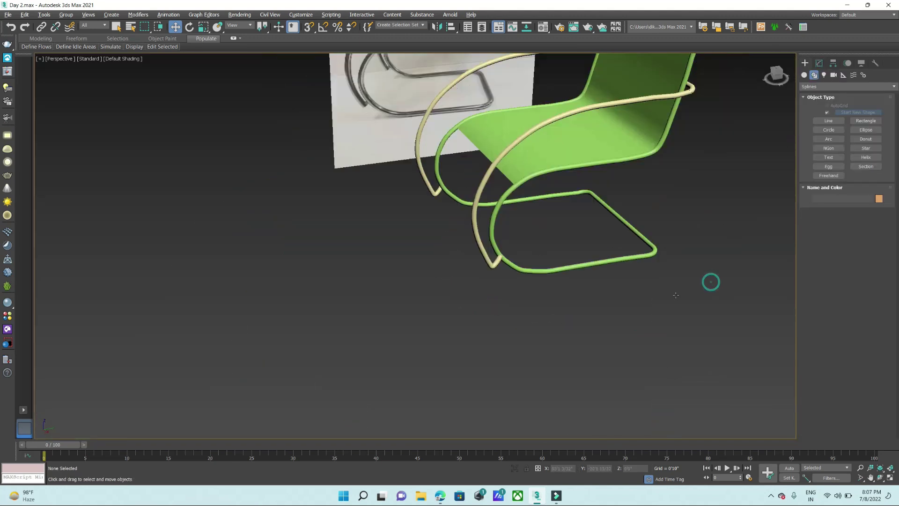
scroll(711, 281, down, 5)
scroll(623, 237, down, 1)
scroll(623, 238, up, 5)
click(638, 199)
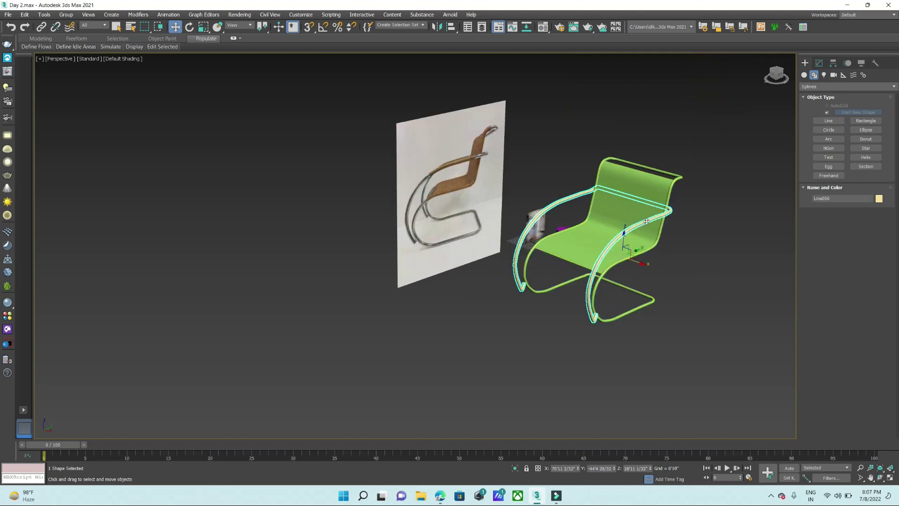
click(679, 181)
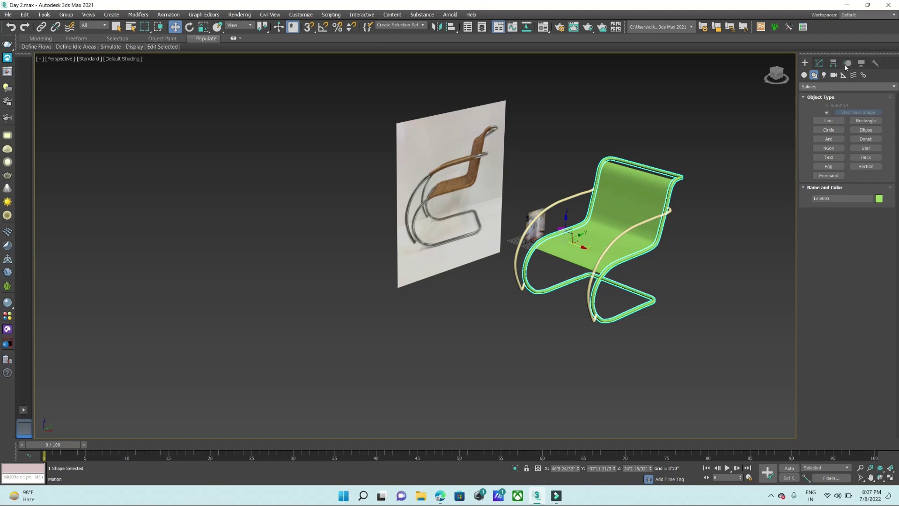
click(820, 65)
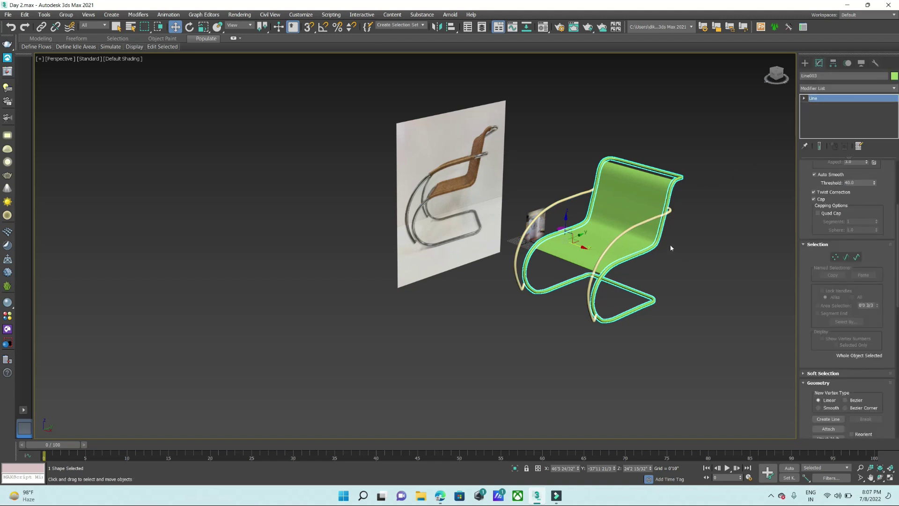
scroll(675, 196, up, 2)
scroll(660, 231, up, 2)
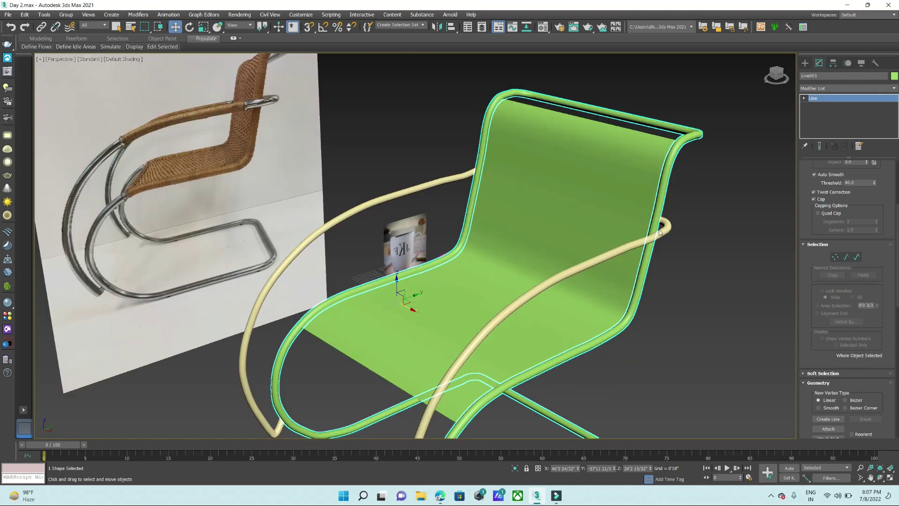
right_click(667, 161)
mouse_move(686, 257)
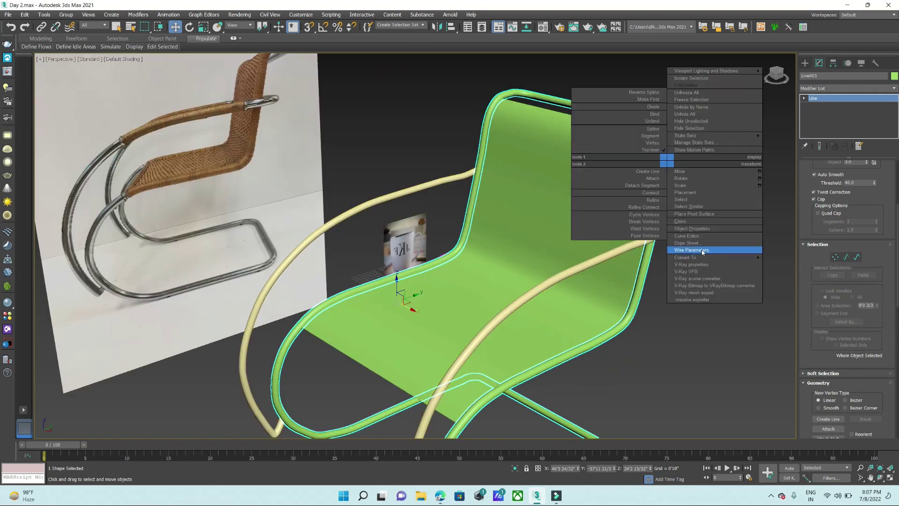
click(795, 271)
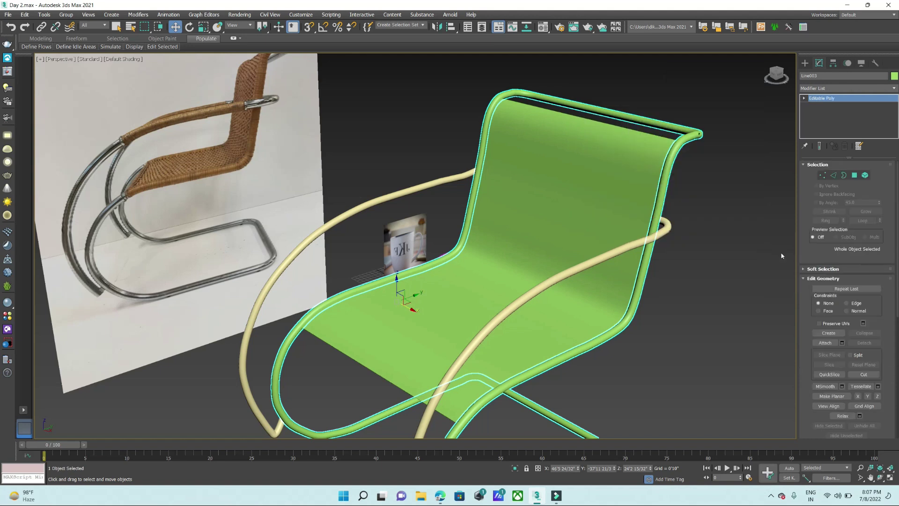
- Attach the beige armrest tube to the seat poly in Element mode
click(866, 175)
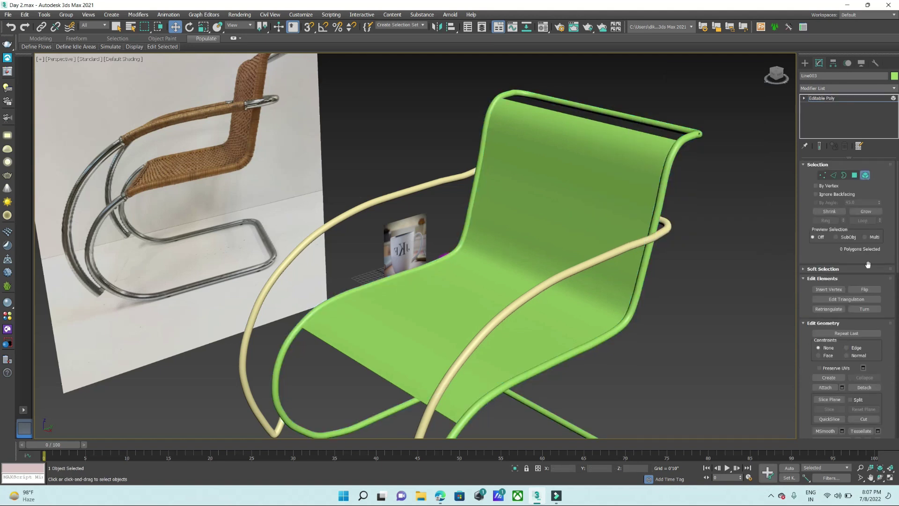
click(825, 387)
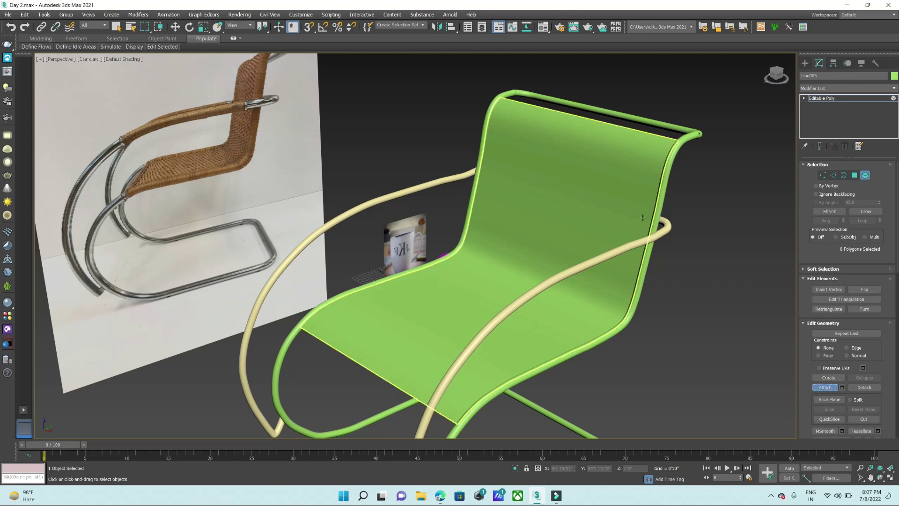
click(661, 230)
scroll(623, 206, down, 5)
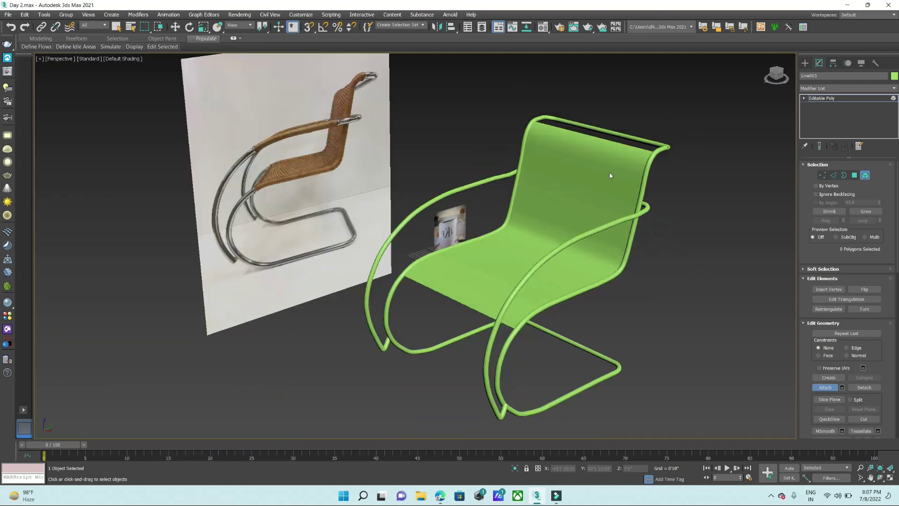
scroll(609, 197, down, 3)
scroll(585, 193, up, 1)
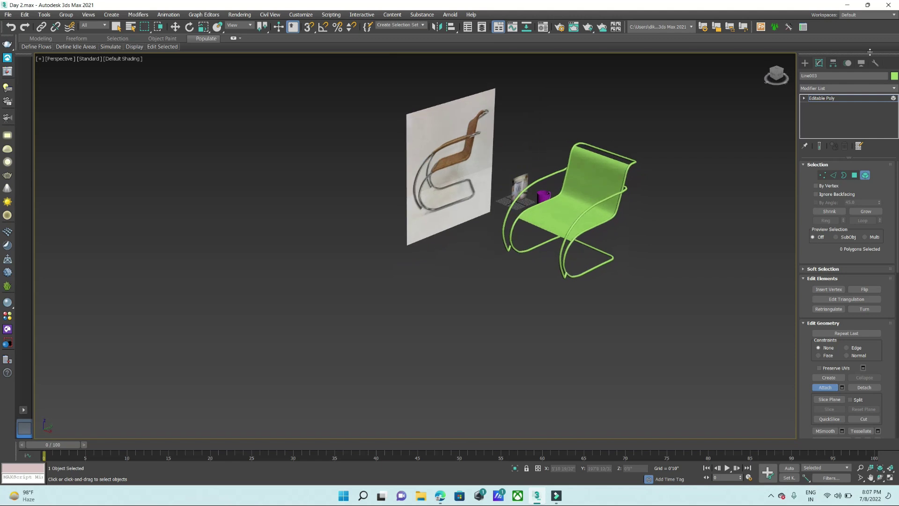
click(806, 63)
- Add a Smooth modifier to Line003 with smoothing group 32 enabled
key(w)
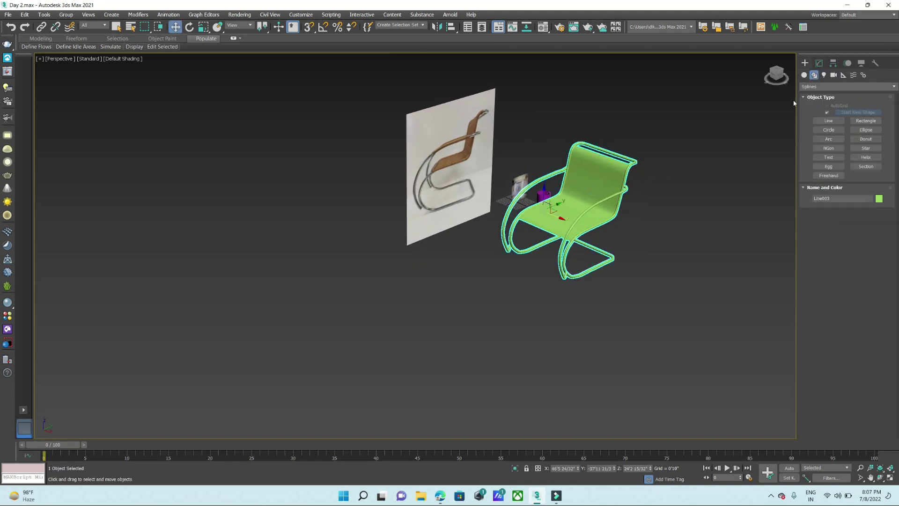
click(819, 63)
click(819, 88)
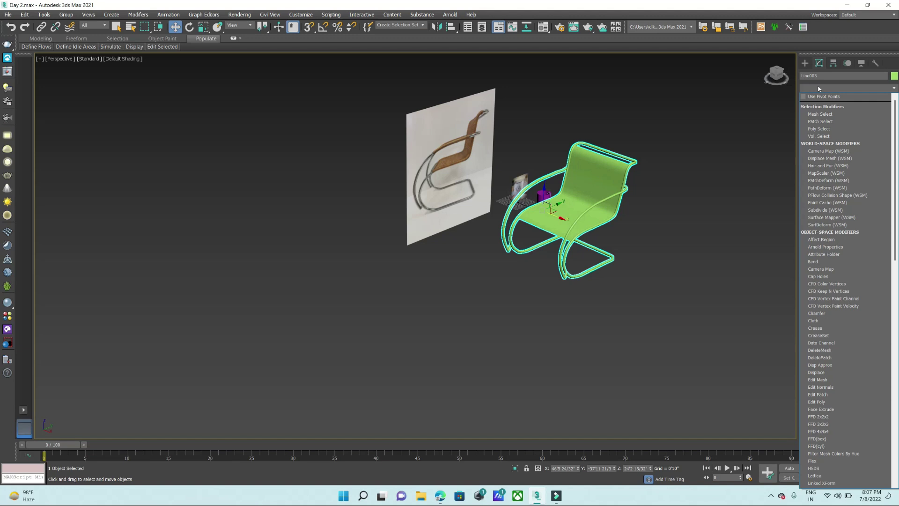
text(Smoo)
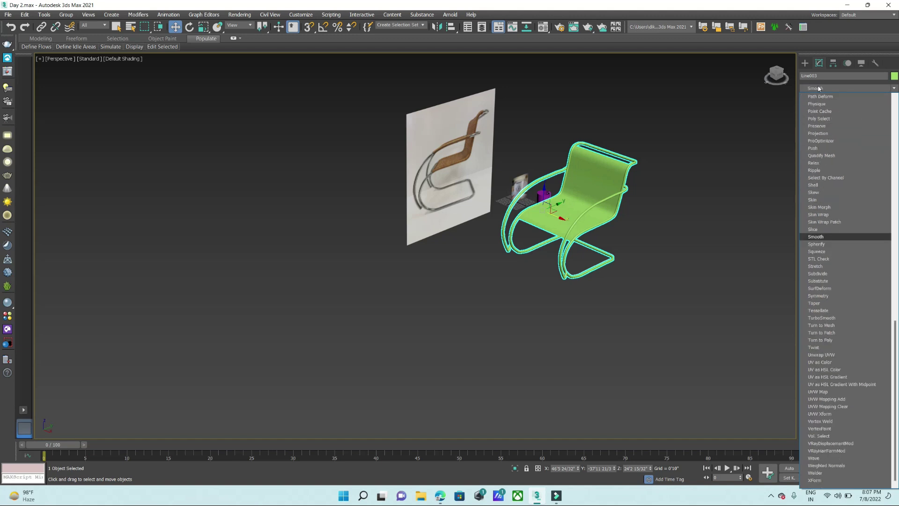
key(Return)
scroll(602, 182, up, 3)
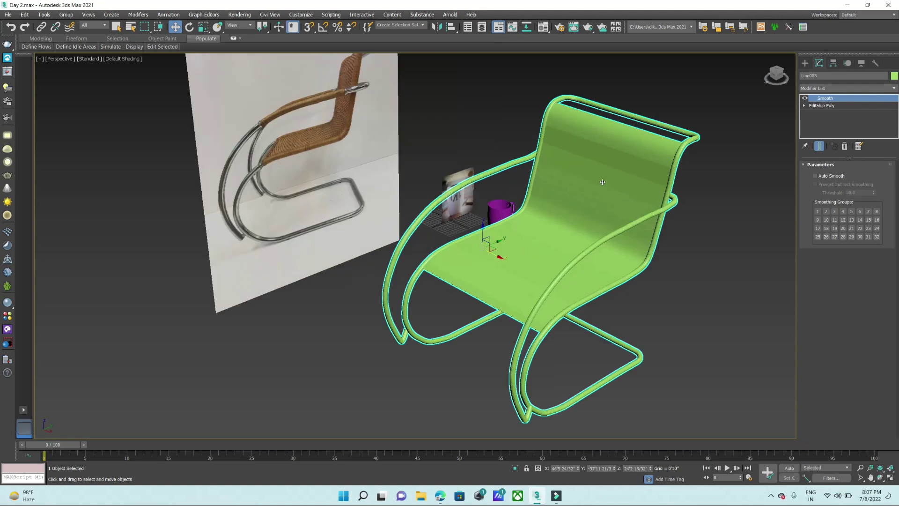
click(878, 238)
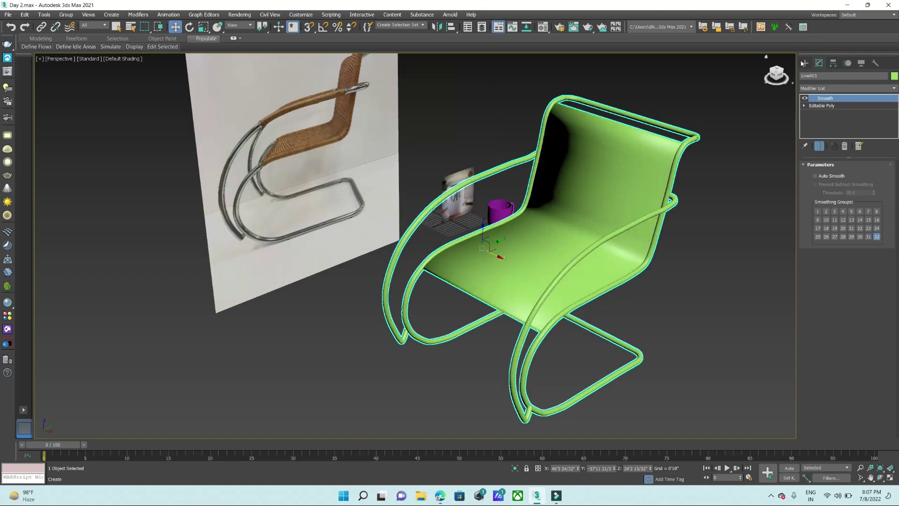
click(805, 63)
mouse_move(728, 105)
alt+middle_down()
mouse_move(710, 155)
mouse_move(790, 167)
mouse_move(777, 154)
mouse_move(727, 164)
alt+middle_up()
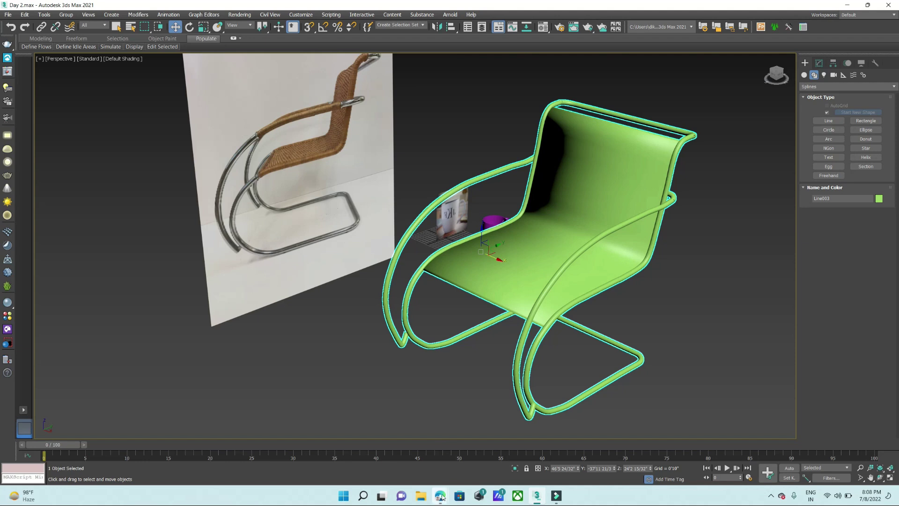
- Switch to the Google Meet window, then return to the 3ds Max chair scene
mouse_move(440, 496)
click(393, 443)
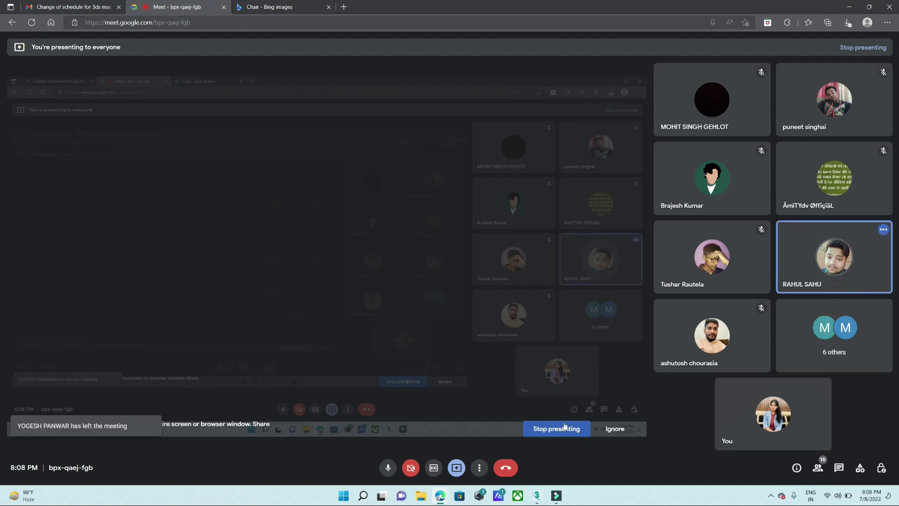
click(849, 5)
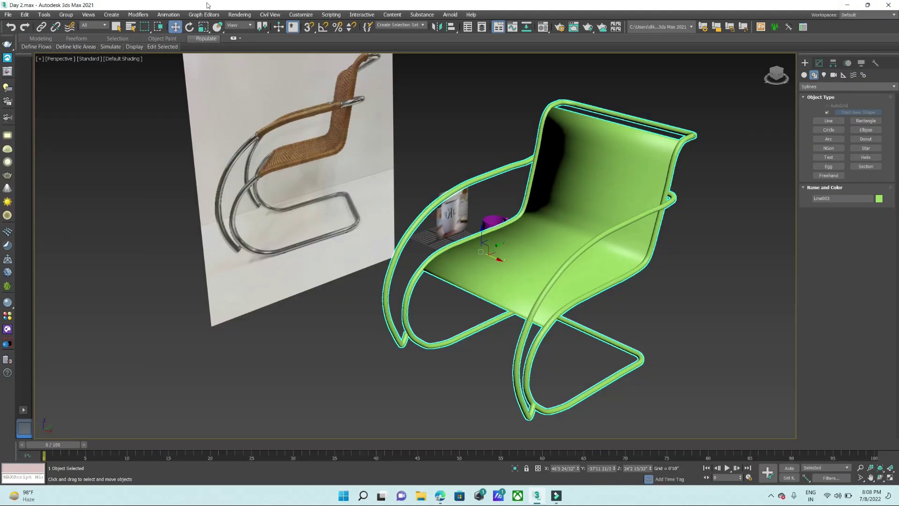
- Enable Snaps Toggle and review the Options tab of Grid and Snap Settings
click(312, 28)
right_click(311, 28)
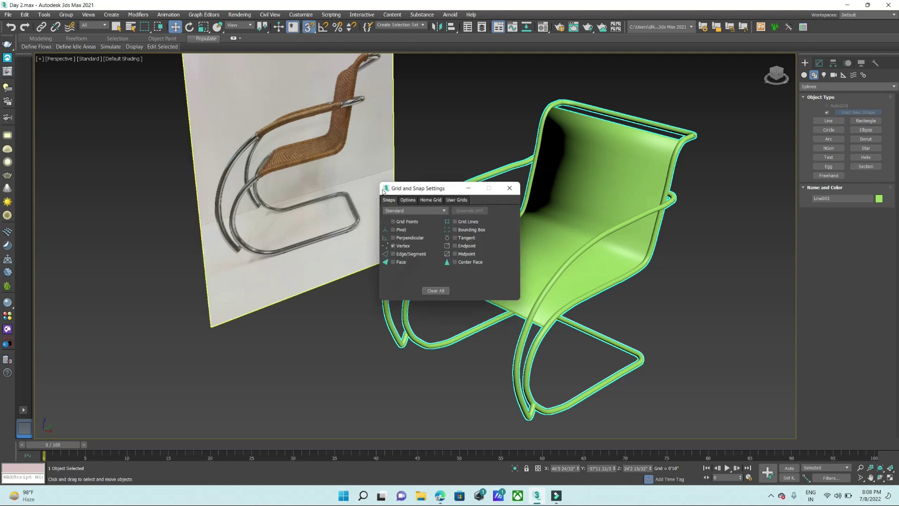
click(408, 200)
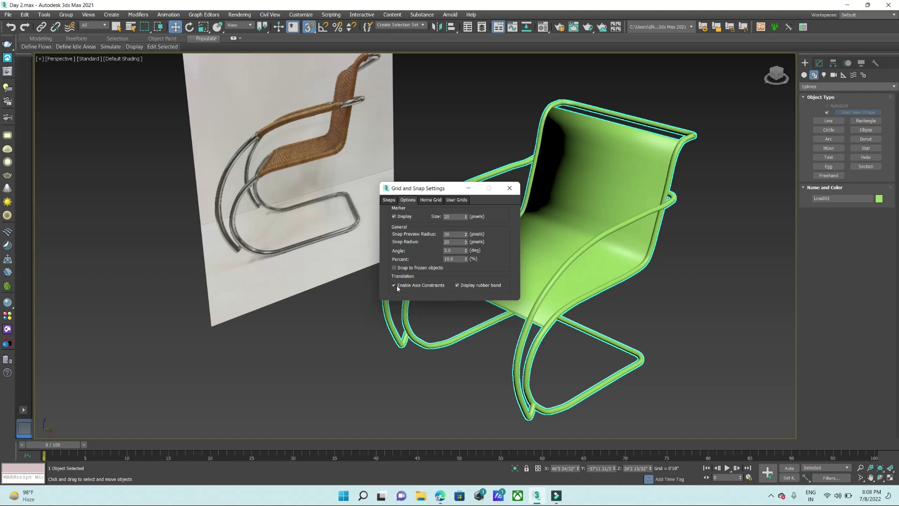
click(510, 187)
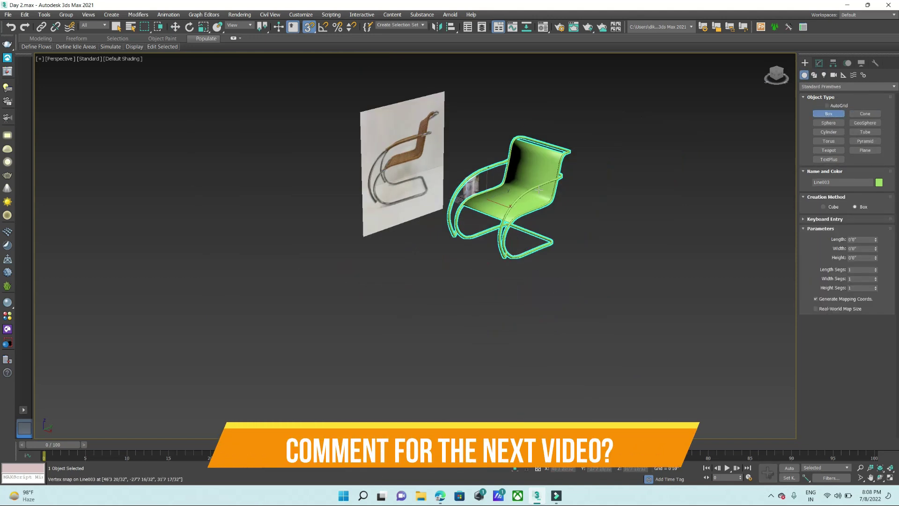
- Finish the tall box at 20'0" height, move it beside the chair, then bring Google Meet forward
click(708, 229)
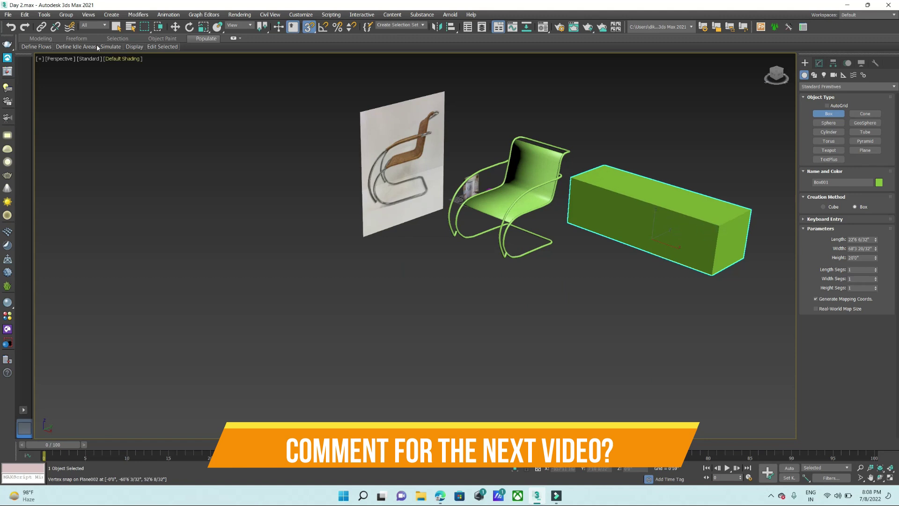
click(175, 27)
scroll(658, 230, up, 3)
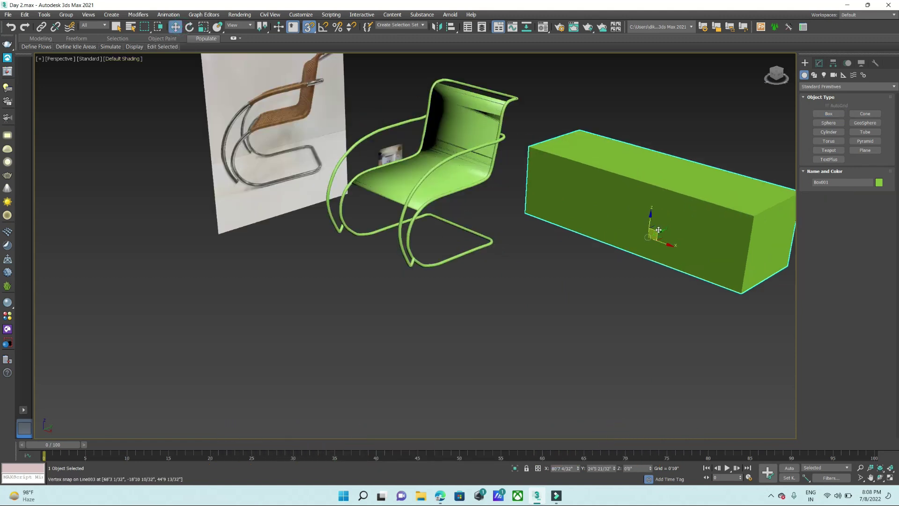
scroll(659, 230, up, 2)
scroll(656, 238, up, 2)
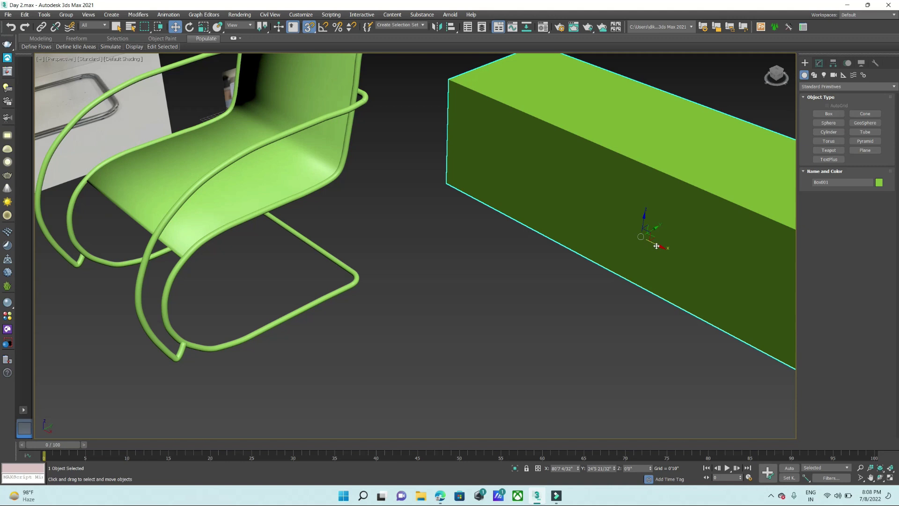
scroll(653, 232, up, 2)
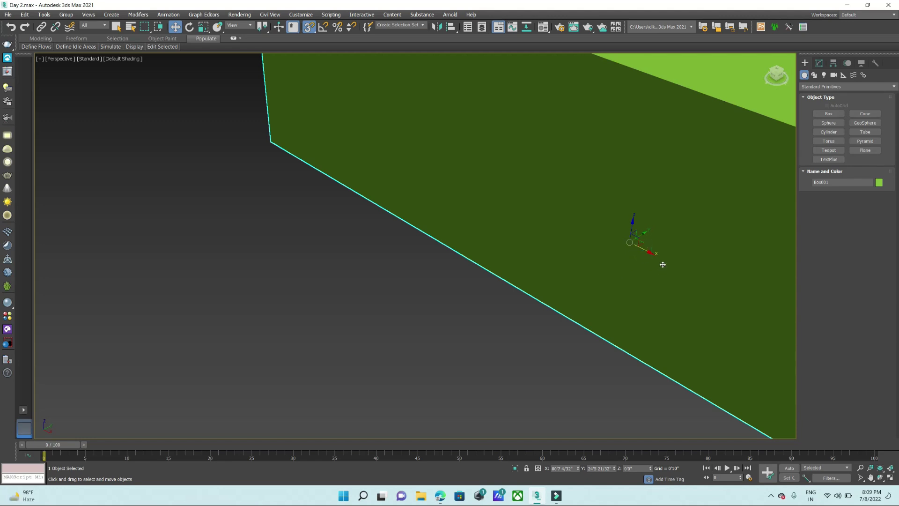
scroll(663, 265, down, 10)
mouse_move(693, 259)
mouse_down()
mouse_move(377, 212)
mouse_move(610, 264)
mouse_up()
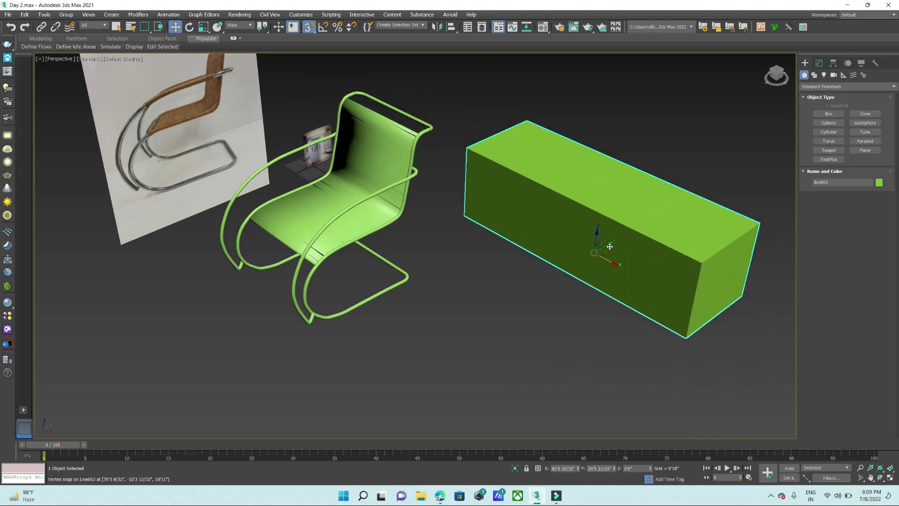
mouse_move(703, 262)
mouse_down()
mouse_move(633, 380)
mouse_move(615, 213)
mouse_up()
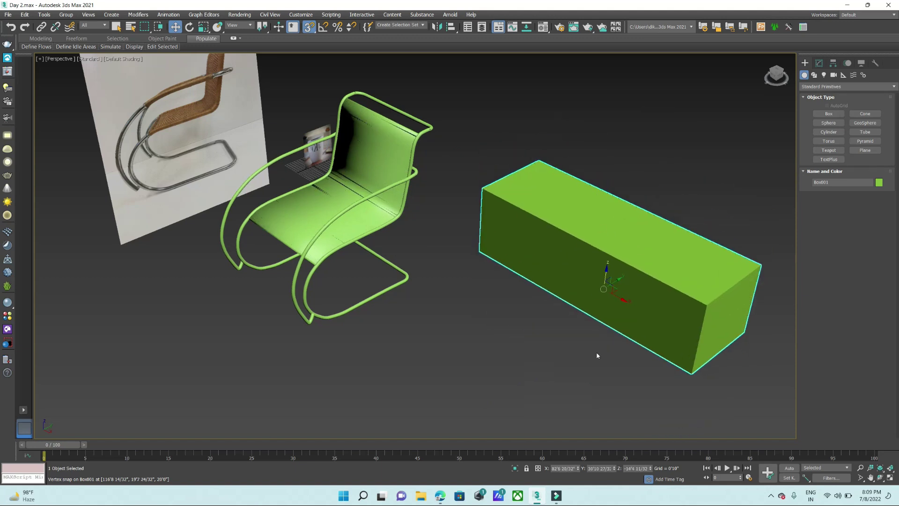
mouse_move(440, 496)
click(418, 441)
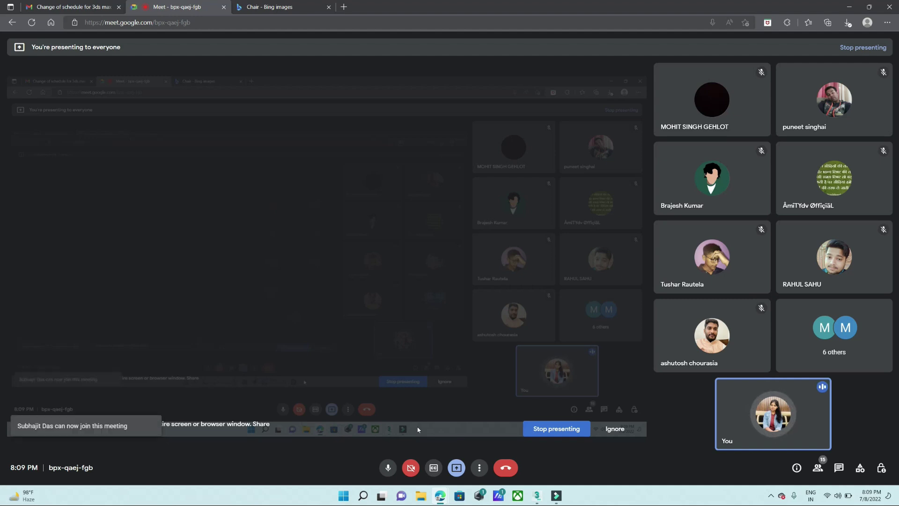
- Switch from Google Meet back to the 3ds Max scene
click(537, 496)
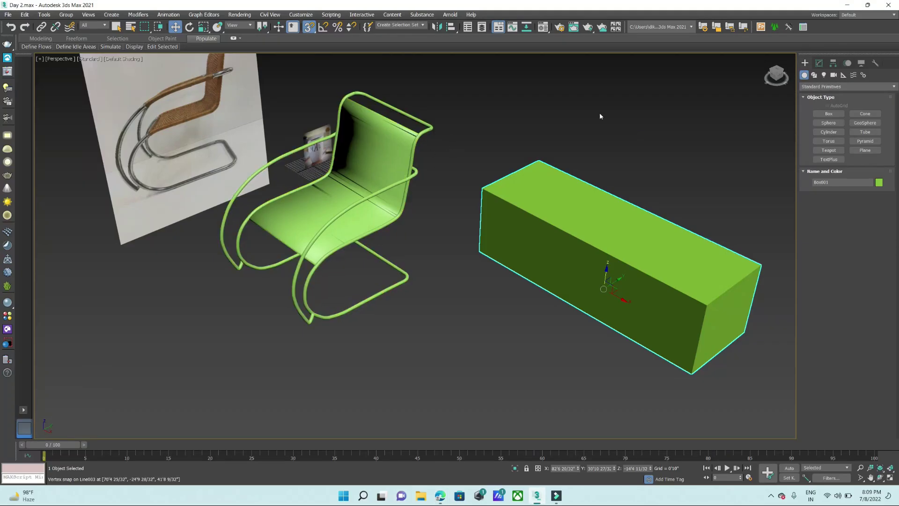
- Draw a curved line spline in front of the chair
click(814, 75)
click(828, 120)
click(481, 324)
drag(231, 350, 342, 397)
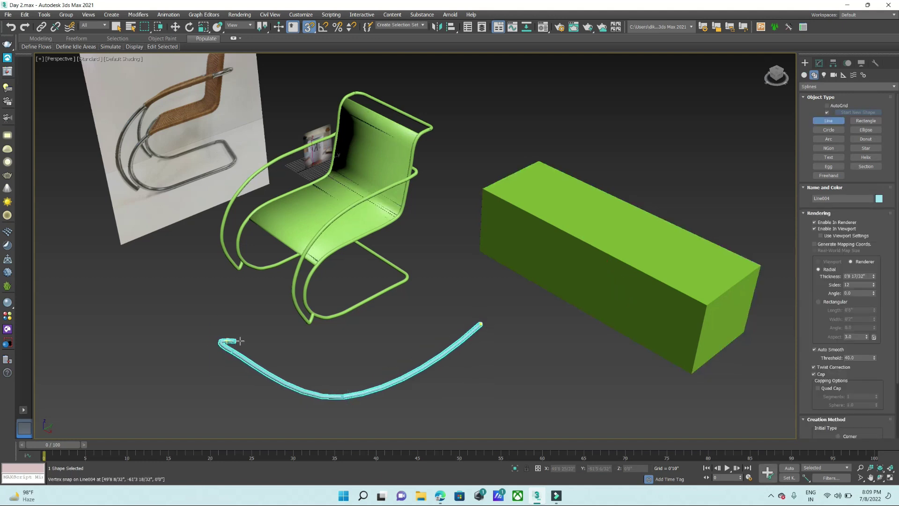
click(819, 63)
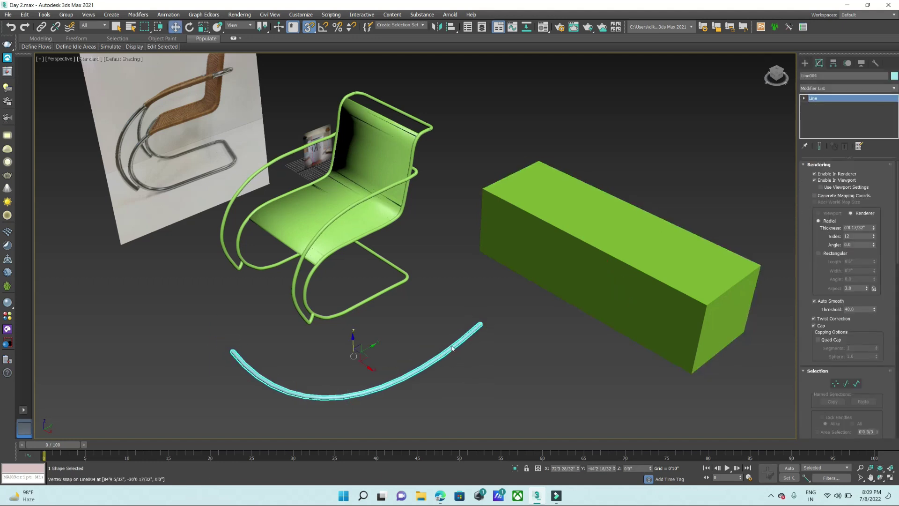
right_click(448, 342)
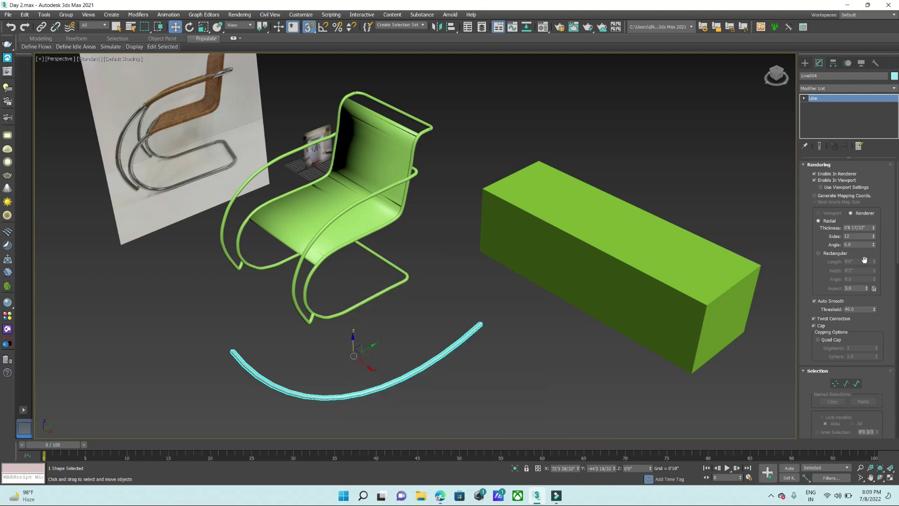
- Make the spline render with a rectangular section, raising Length and Width into a thick curved panel
mouse_move(873, 226)
mouse_down()
mouse_move(841, 55)
mouse_move(872, 175)
mouse_up()
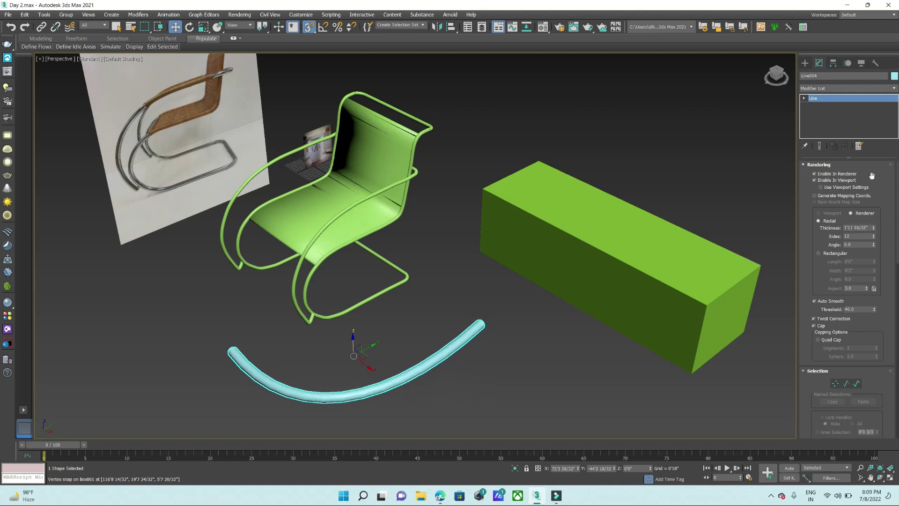
click(823, 253)
mouse_move(873, 263)
mouse_down()
mouse_move(818, 370)
mouse_move(828, 76)
mouse_up()
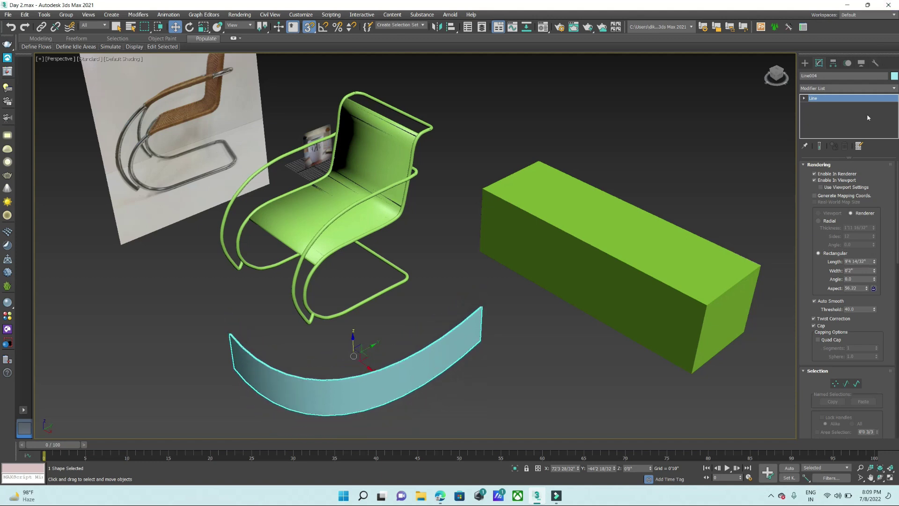
mouse_move(875, 270)
mouse_down()
mouse_move(755, 298)
mouse_move(878, 376)
mouse_up()
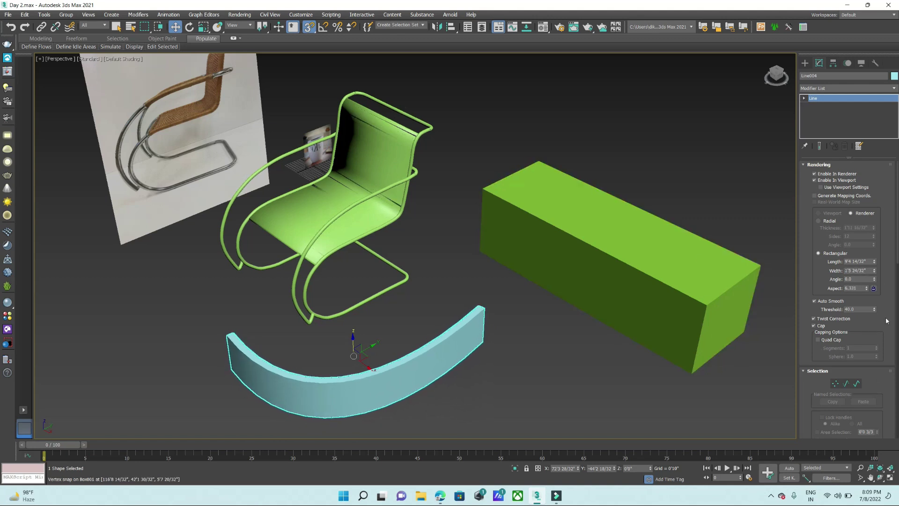
scroll(872, 339, down, 2)
scroll(876, 341, down, 2)
scroll(879, 342, down, 2)
scroll(884, 344, down, 2)
scroll(885, 344, down, 2)
scroll(853, 312, down, 2)
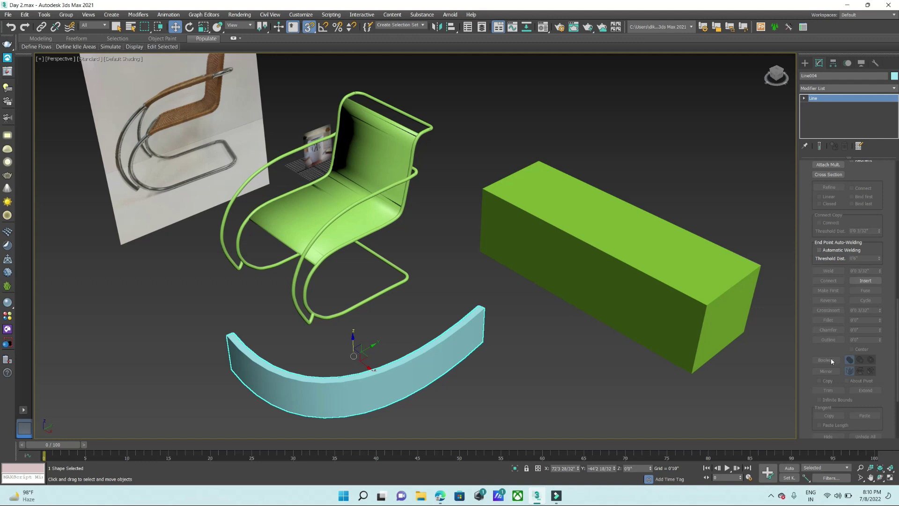
scroll(867, 374, down, 3)
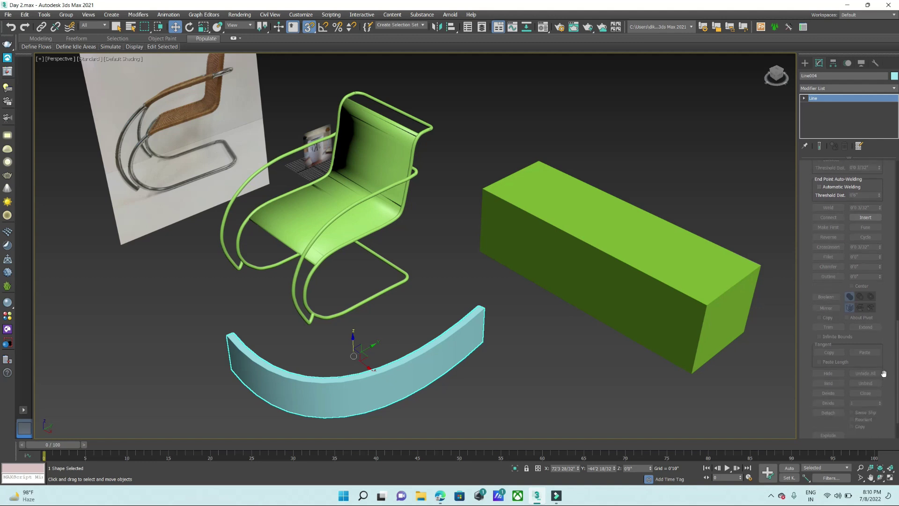
scroll(879, 380, down, 2)
scroll(880, 389, up, 4)
scroll(871, 375, up, 4)
scroll(866, 375, up, 4)
scroll(867, 375, up, 3)
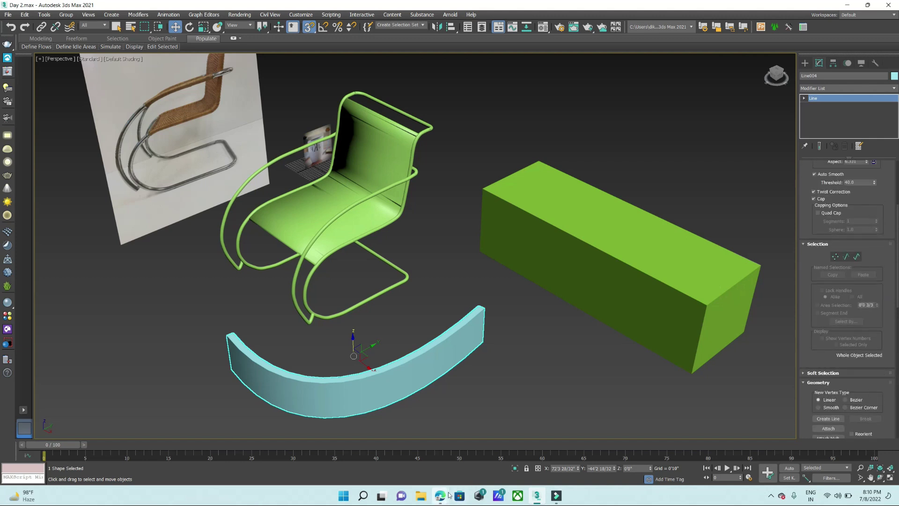
click(424, 464)
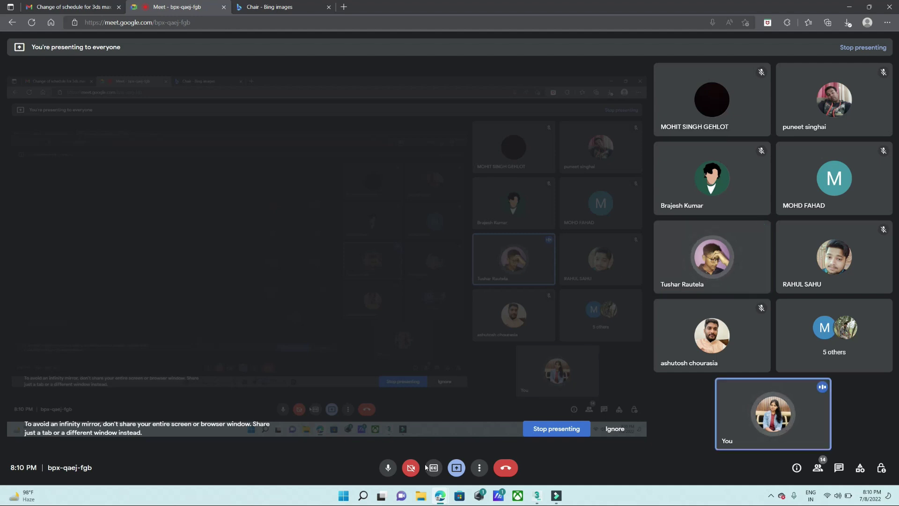
click(537, 496)
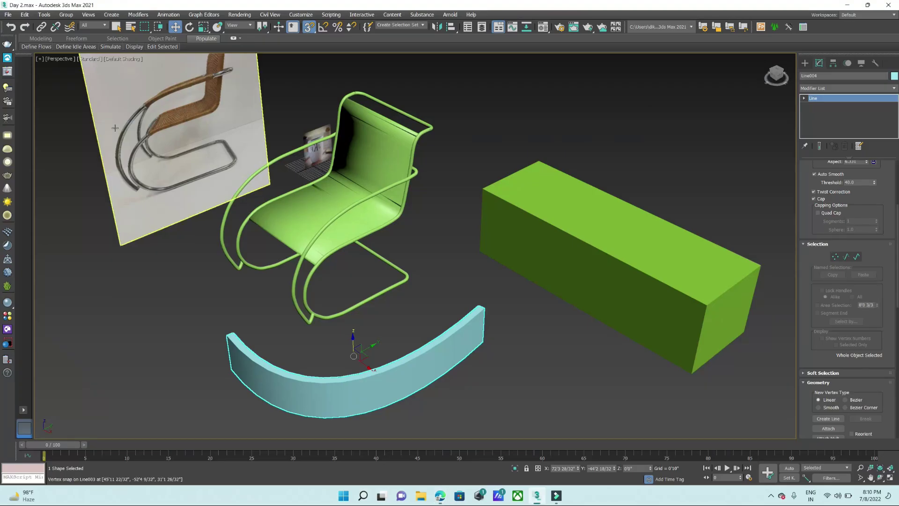
- Set the export type to gw::OBJ-Exporter (*.obj), close without saving, and return to Google Meet
click(9, 15)
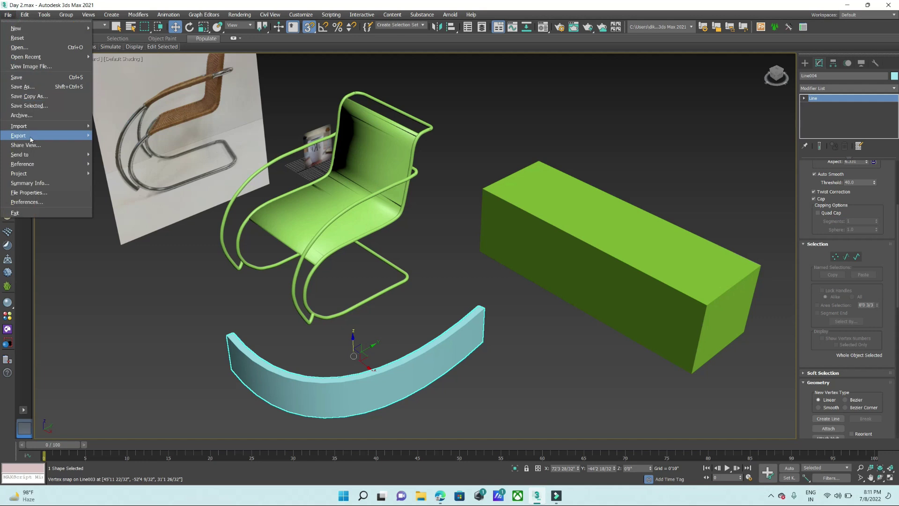
mouse_move(21, 135)
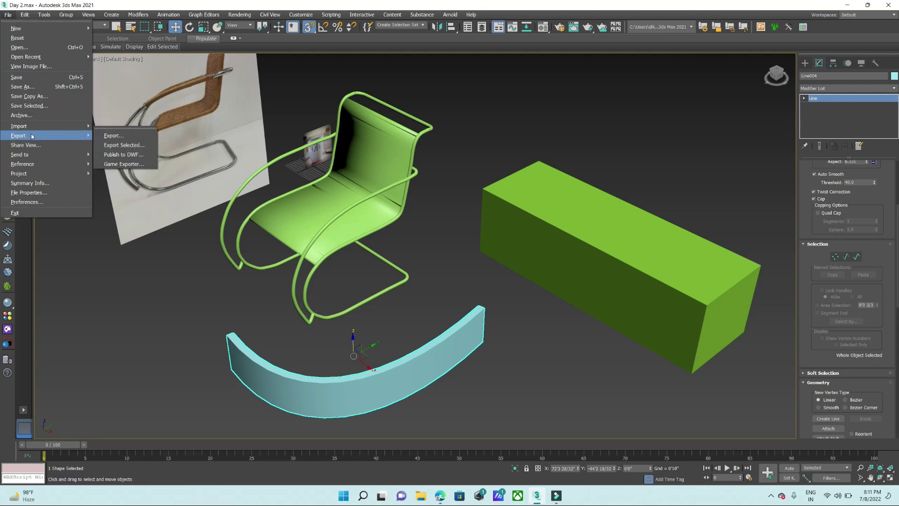
click(117, 136)
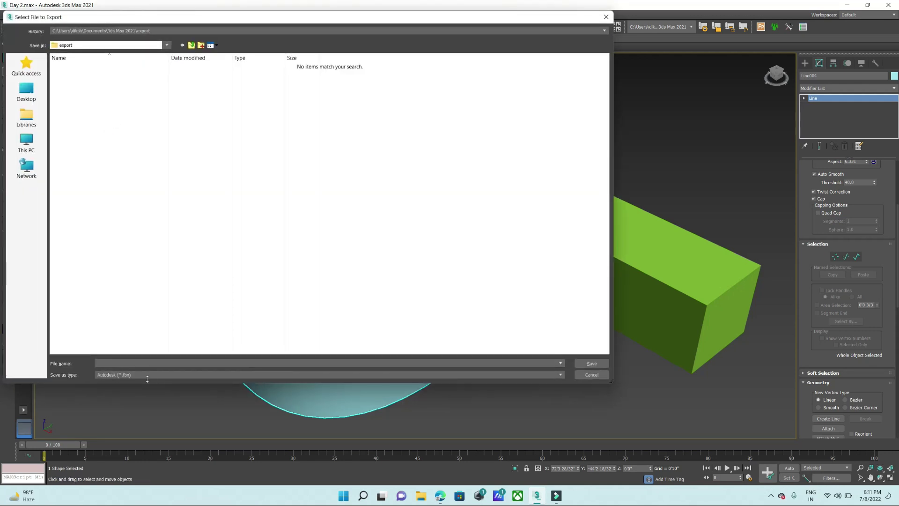
click(147, 374)
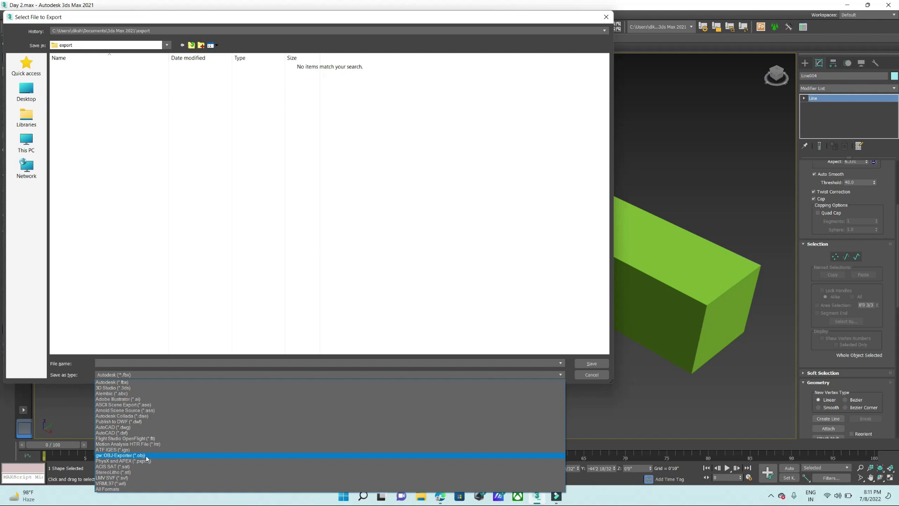
click(141, 456)
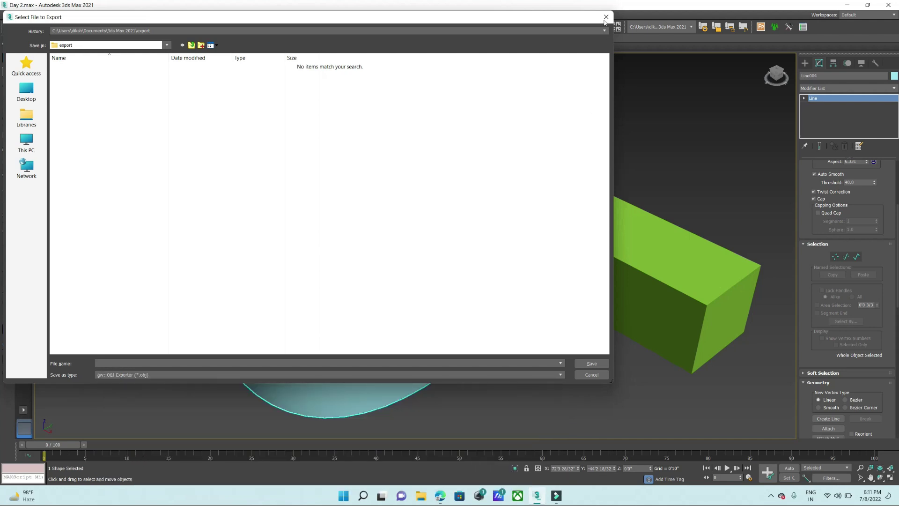
click(606, 17)
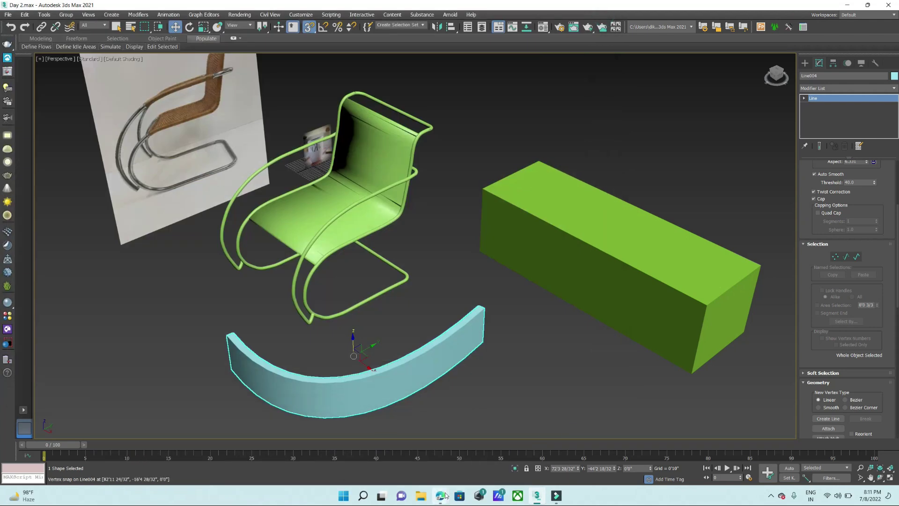
mouse_move(440, 495)
click(422, 452)
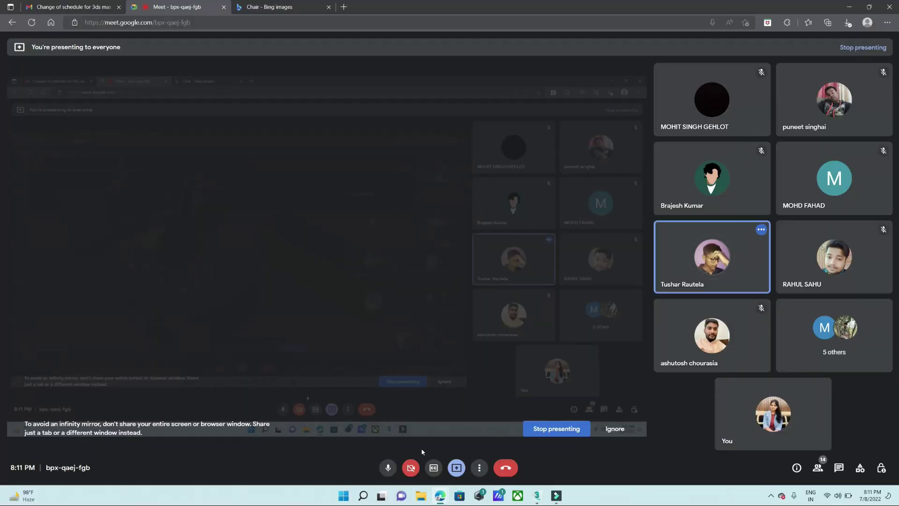